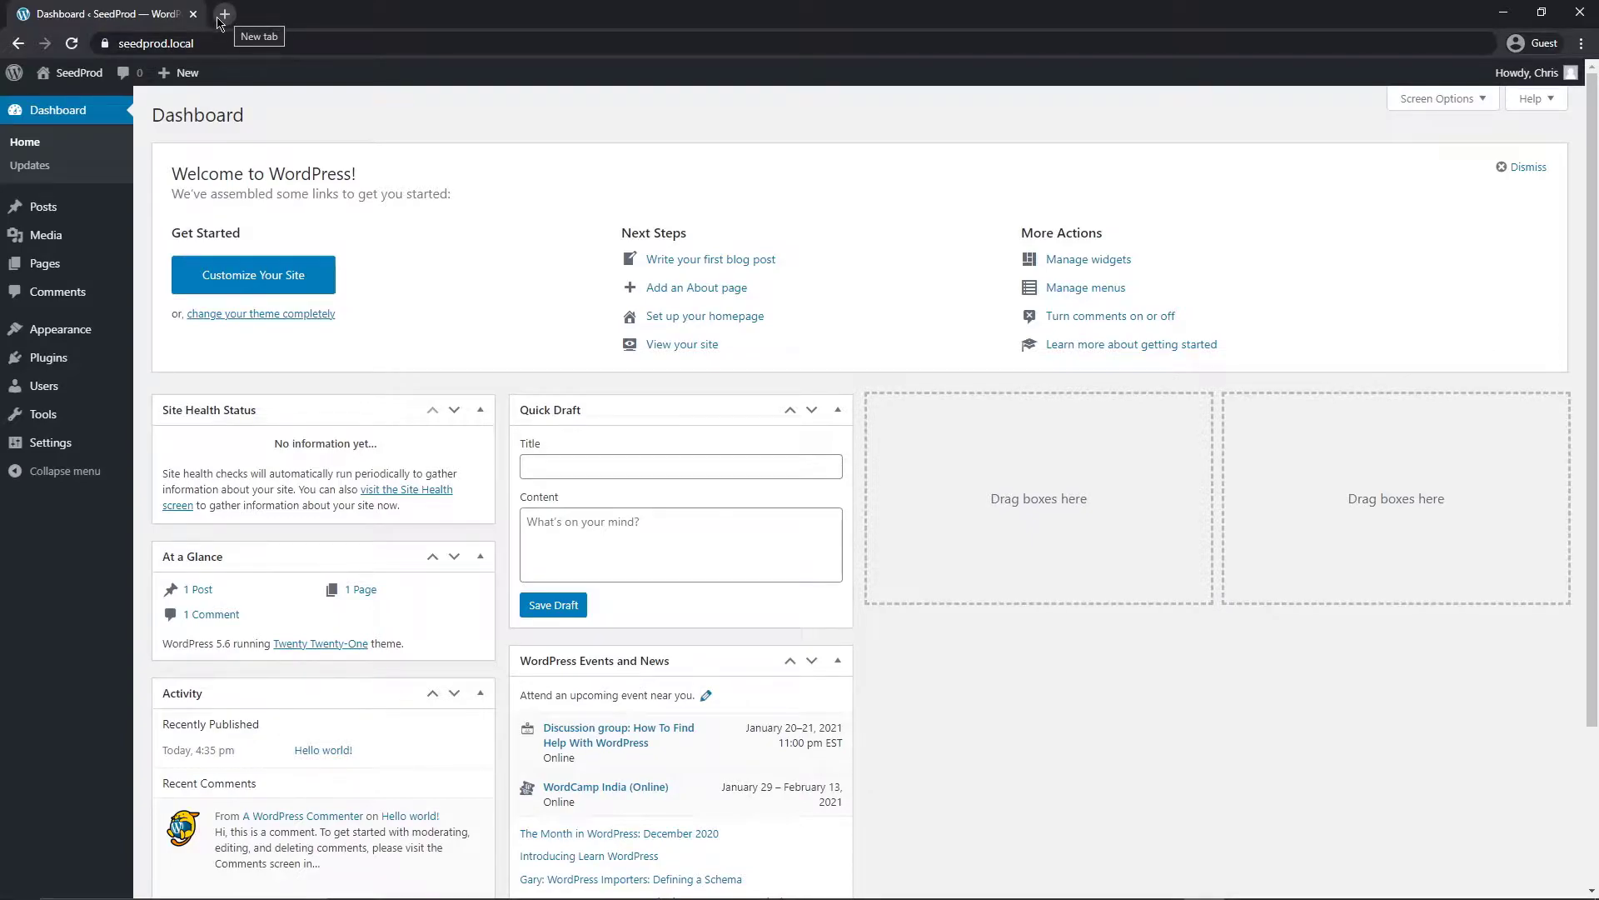
Step: Open seedprod.com in a new tab and log into the SeedProd account
click(219, 21)
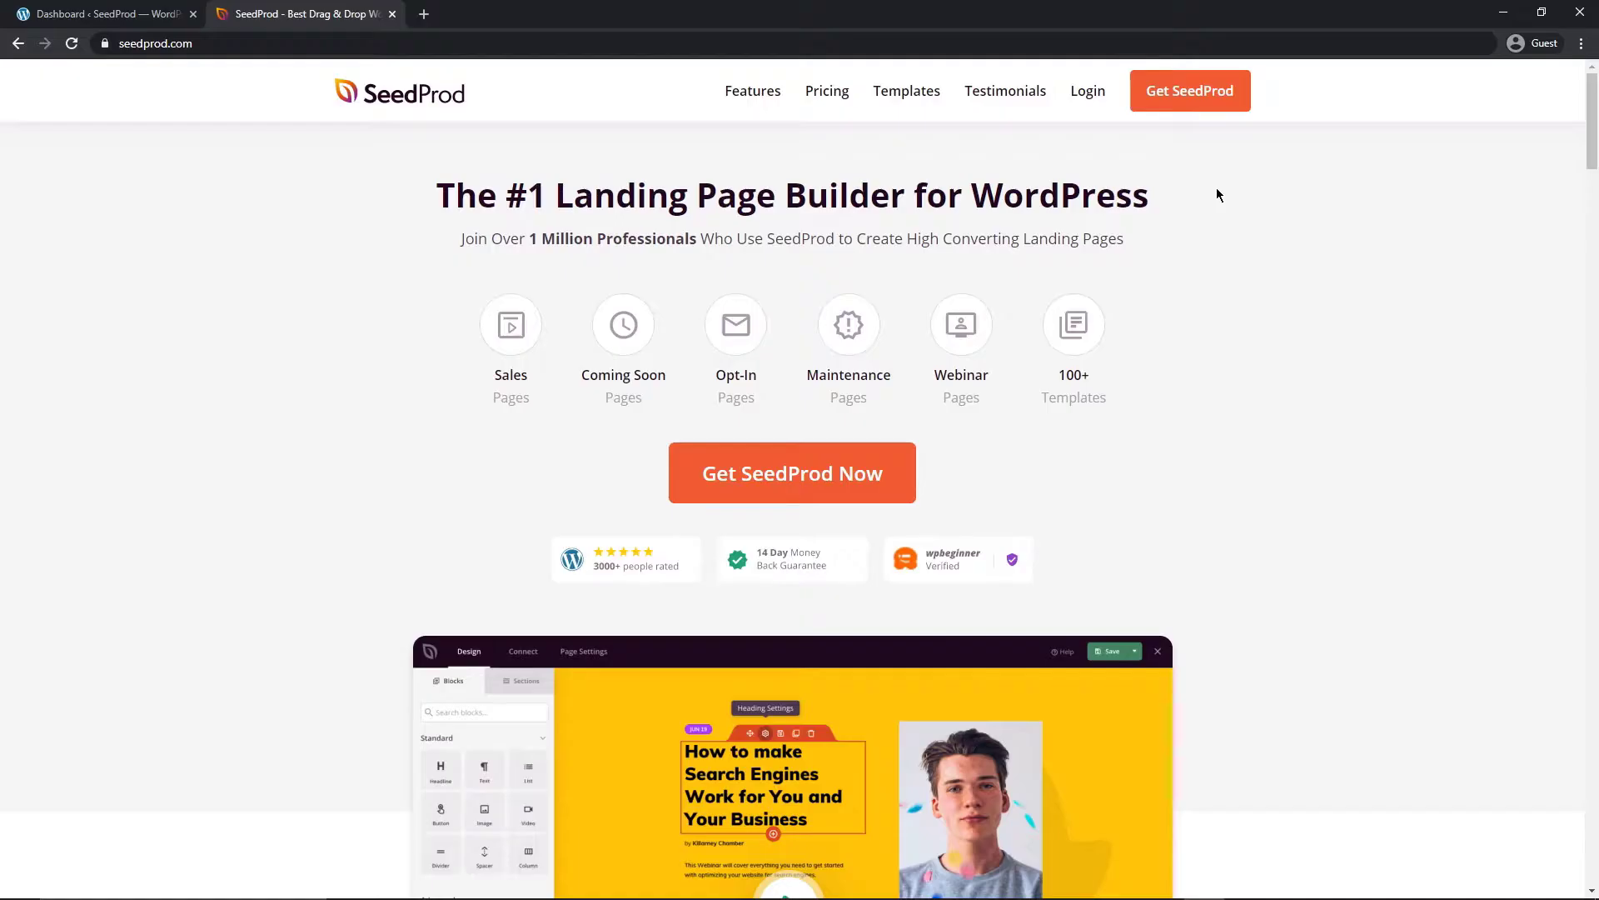
click(1089, 96)
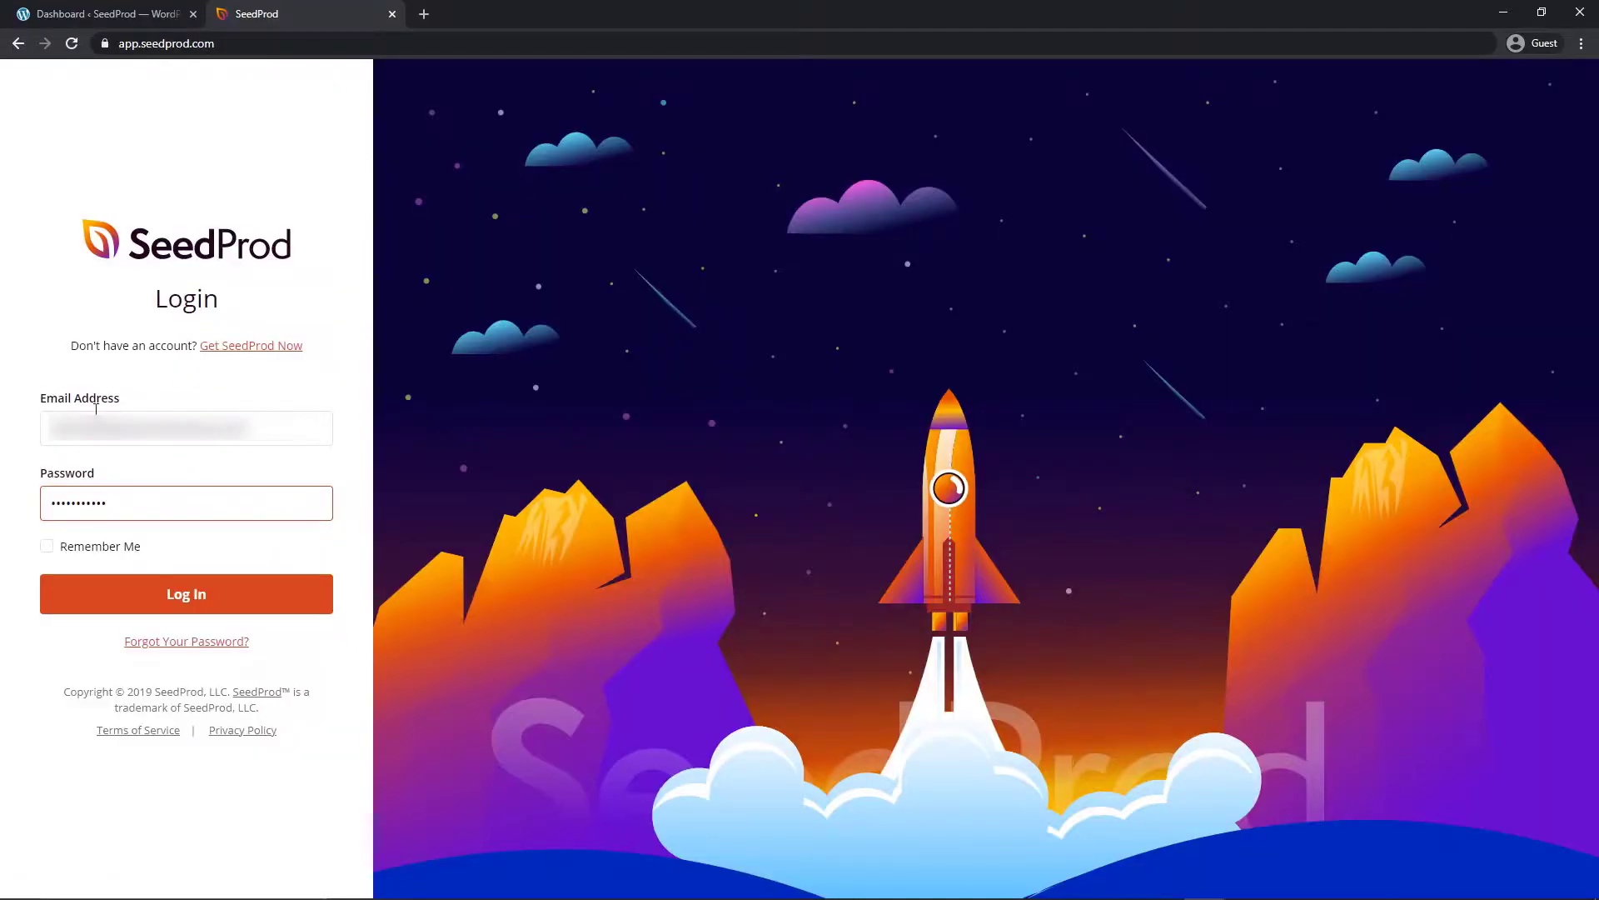
click(188, 601)
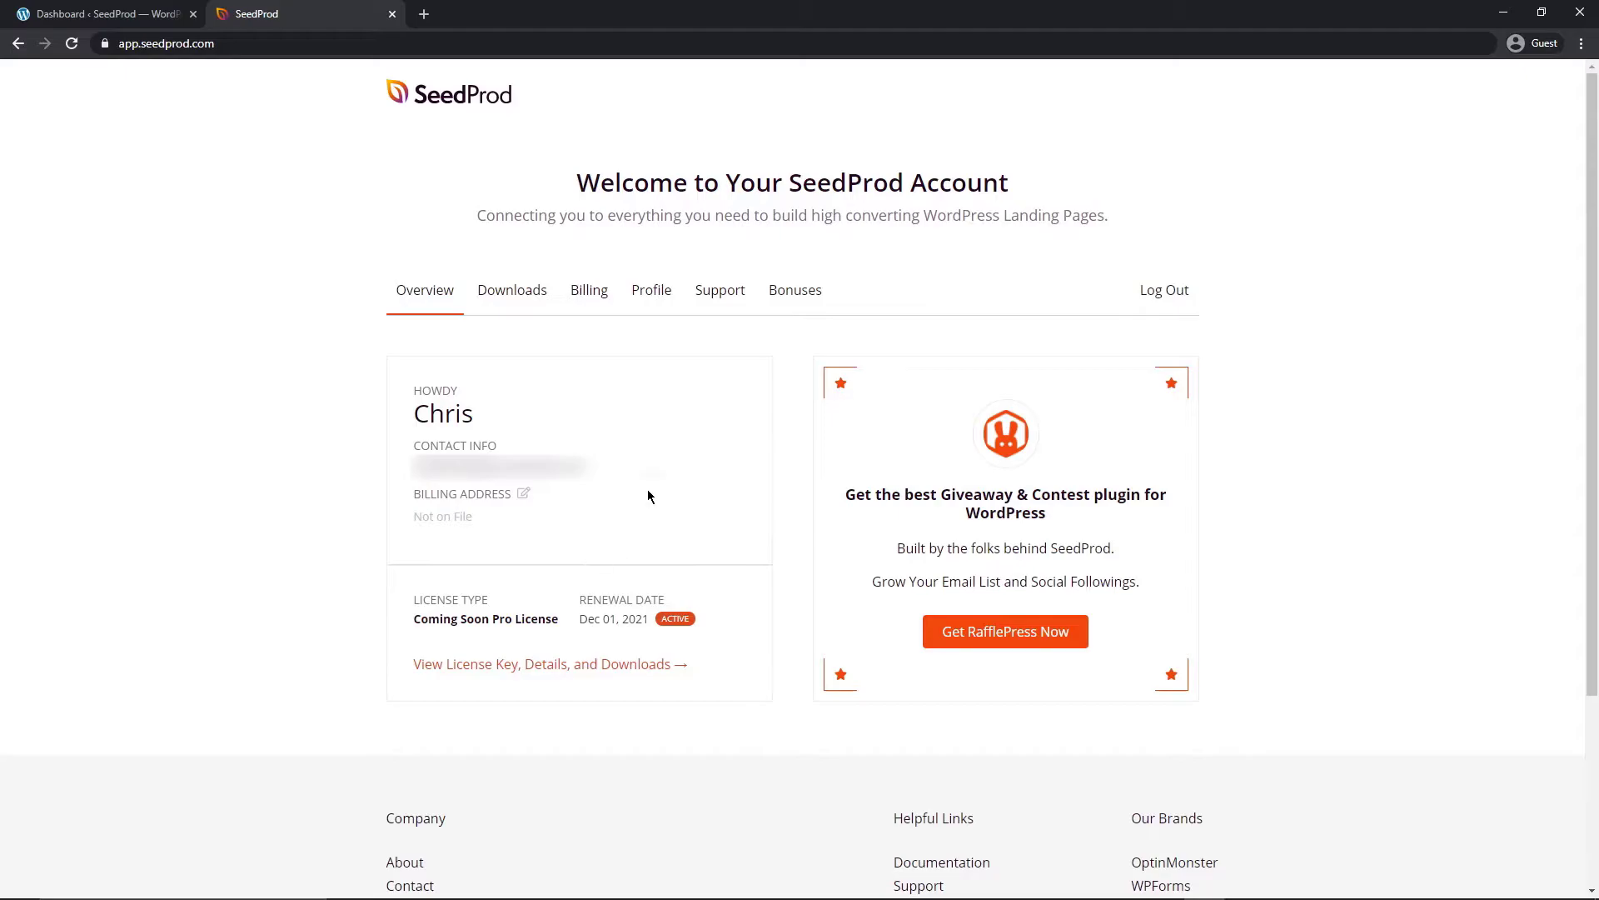
Step: Download the Landing Page Pro 6.0.11.0 zip from Downloads and copy the license key
click(516, 297)
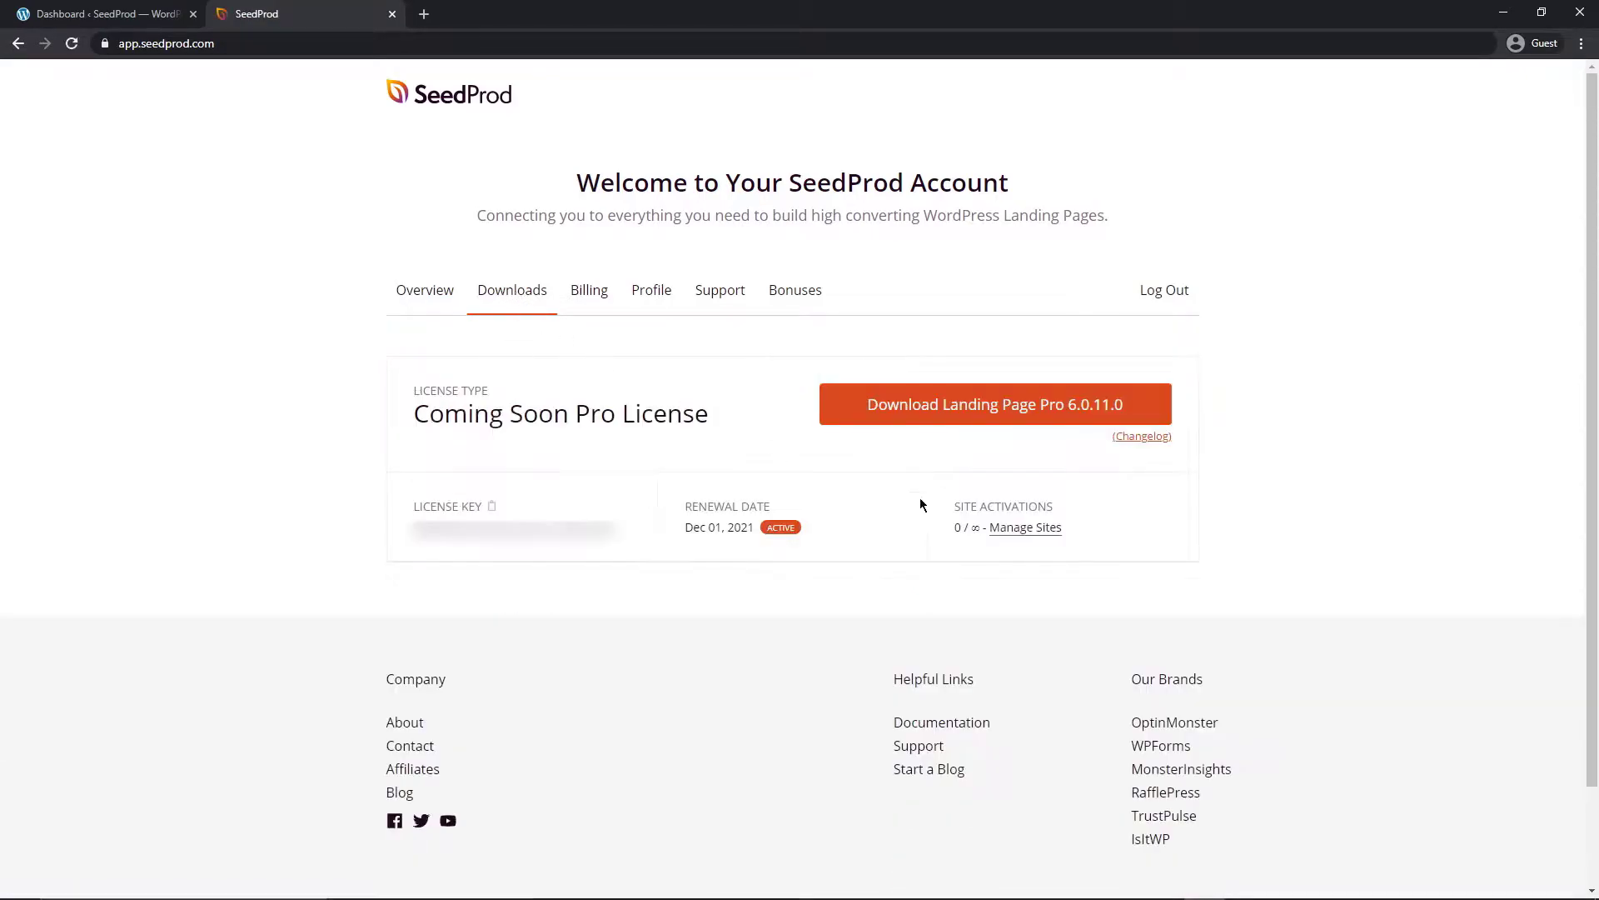
click(991, 422)
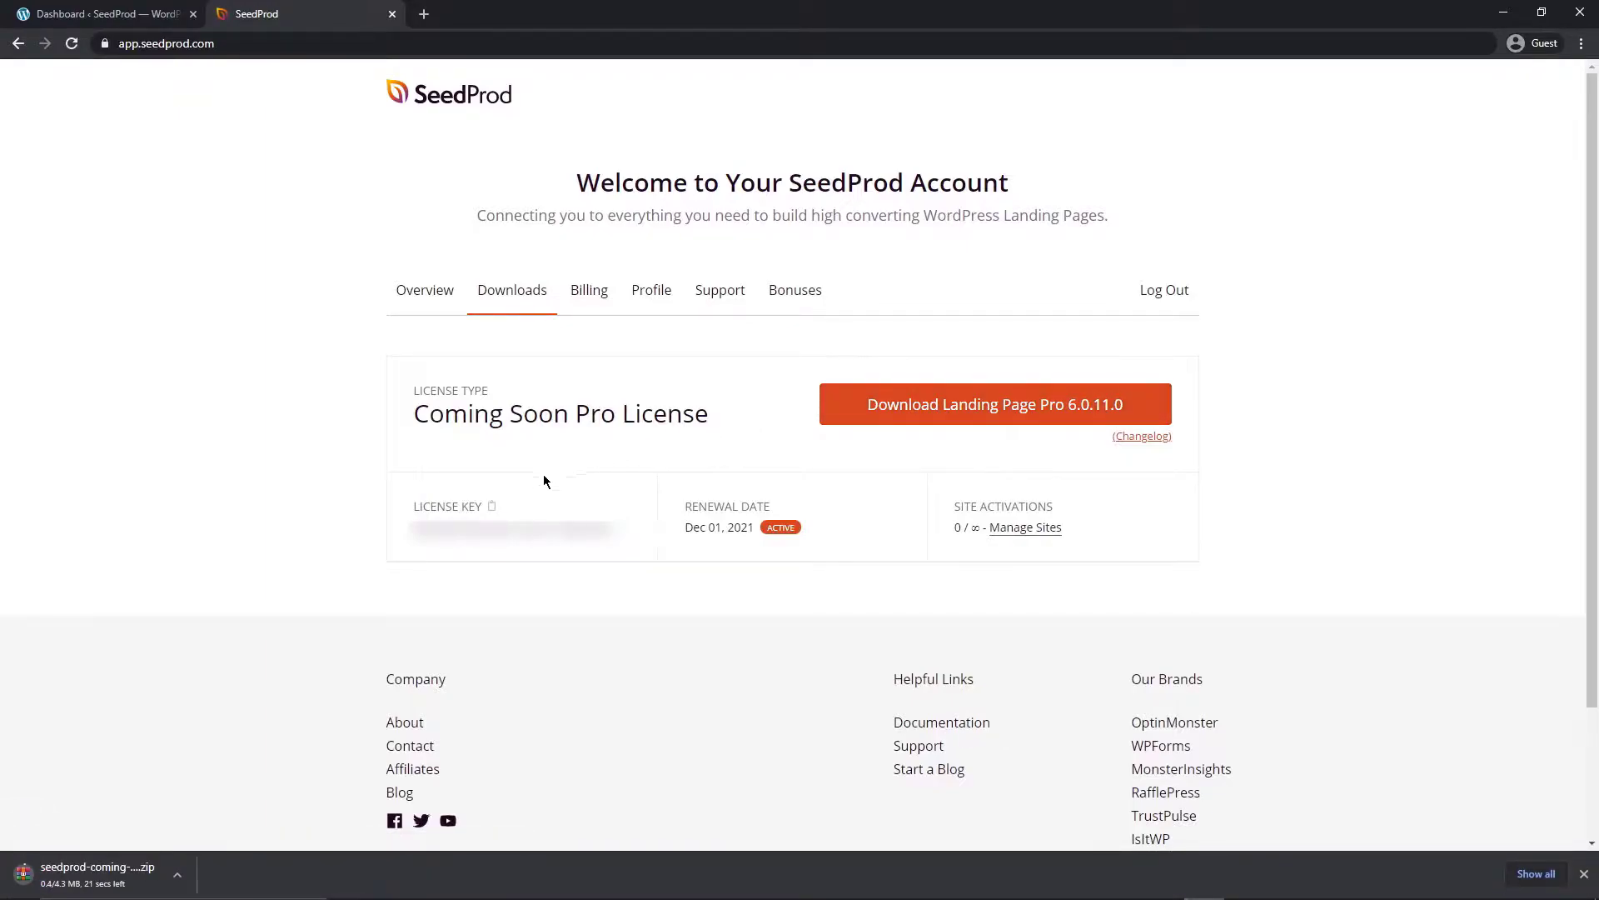
click(492, 504)
Step: Back in WordPress, upload the SeedProd zip via Plugins > Add New, install and activate it
click(391, 15)
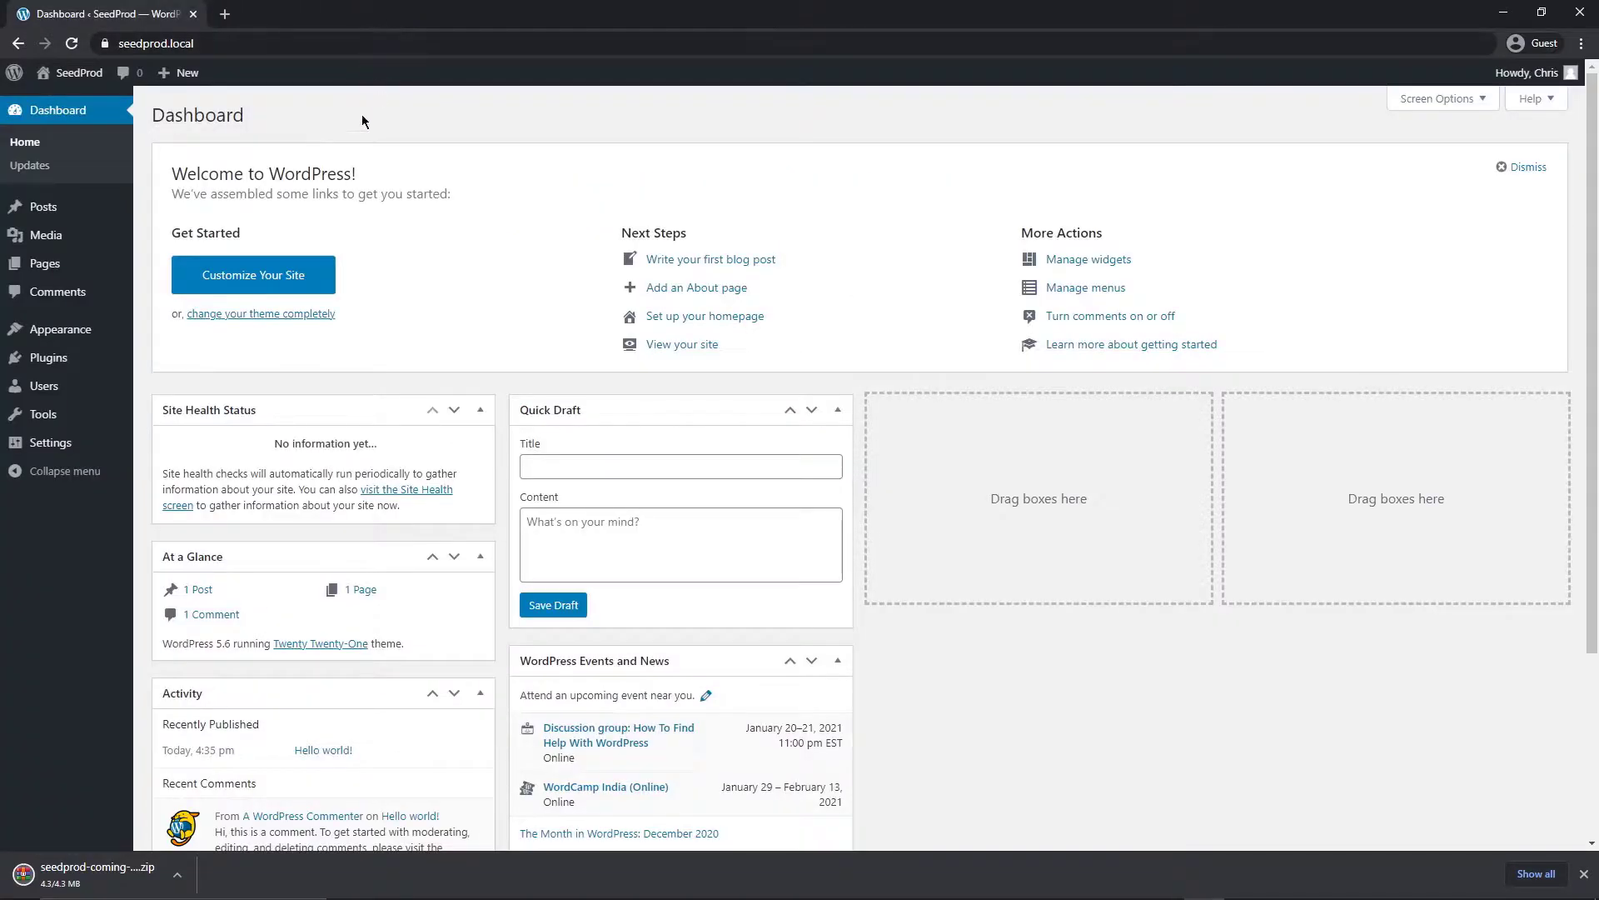
mouse_move(69, 364)
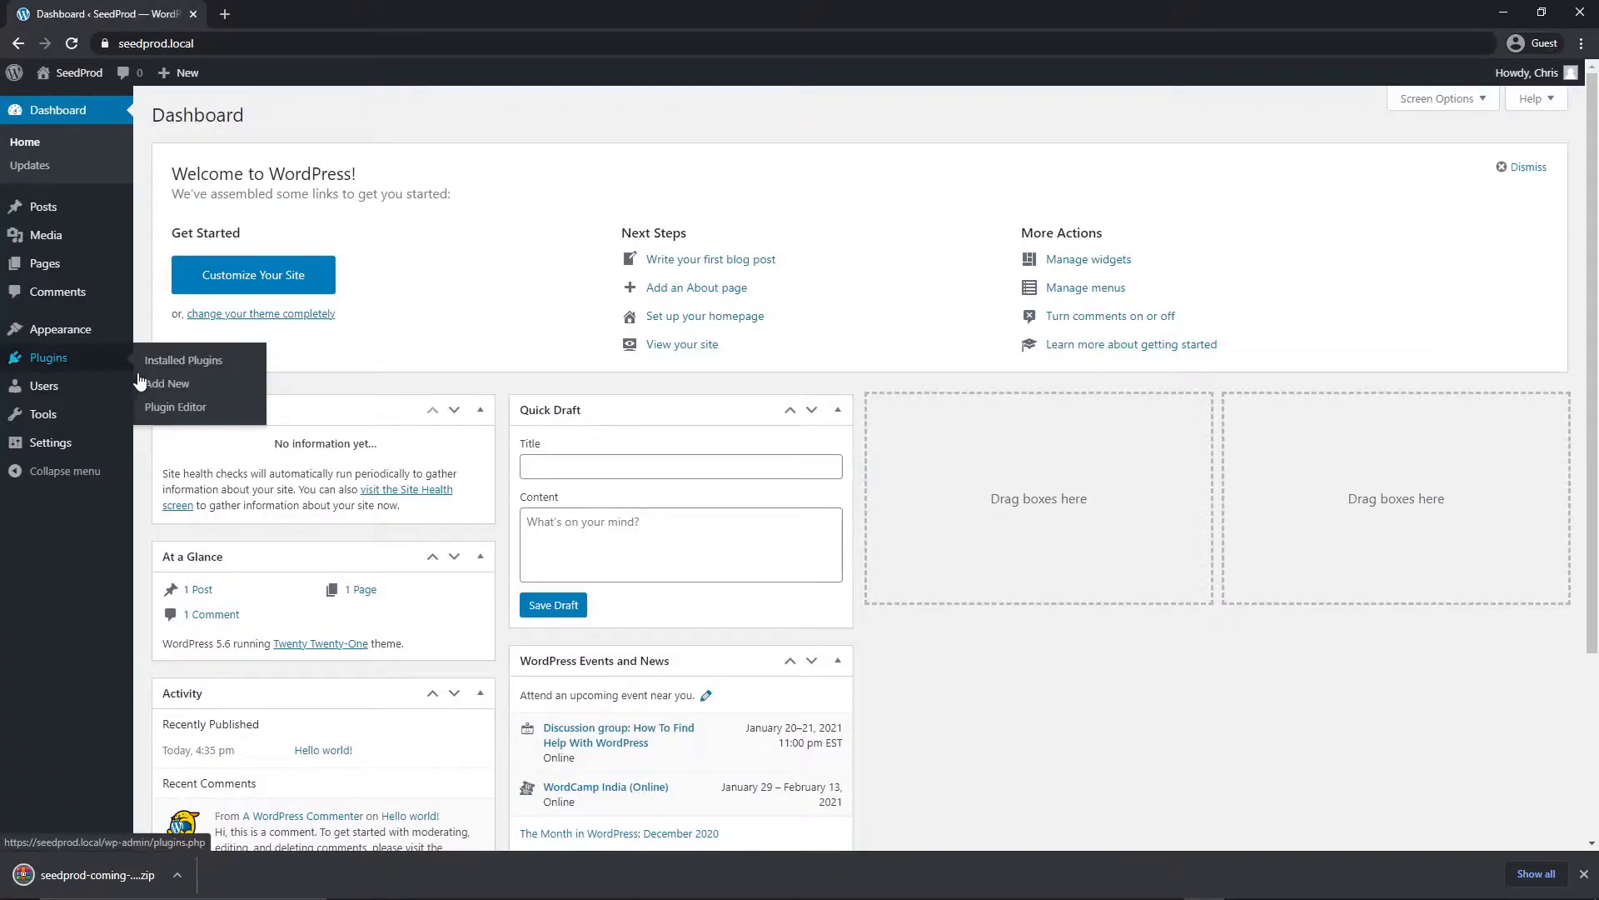
click(175, 384)
click(301, 115)
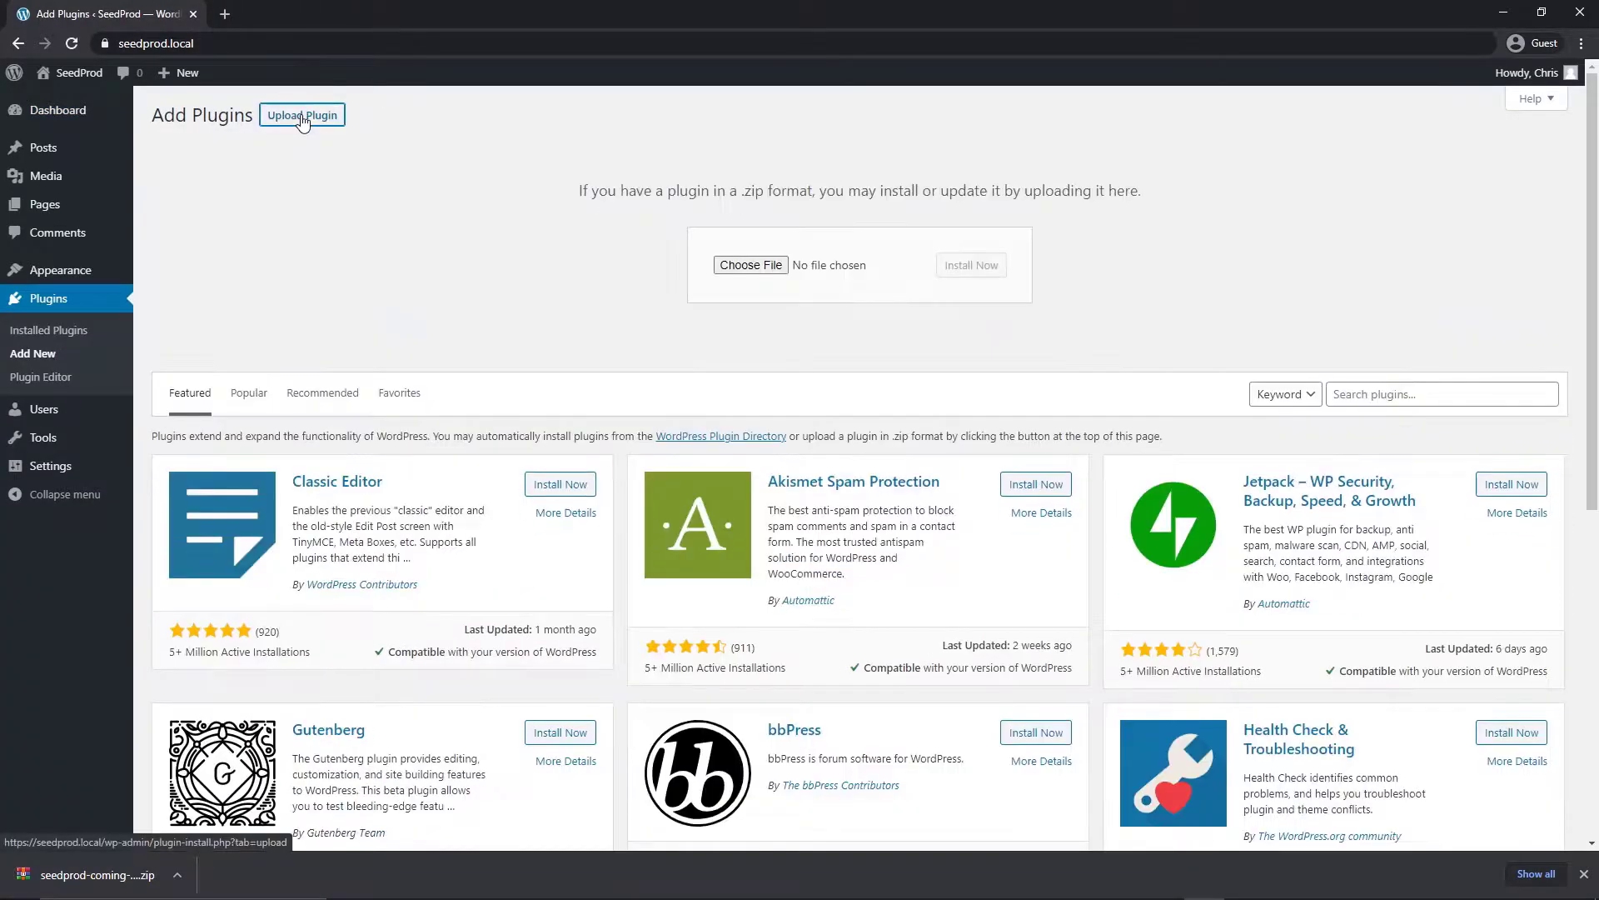
drag(83, 875, 766, 266)
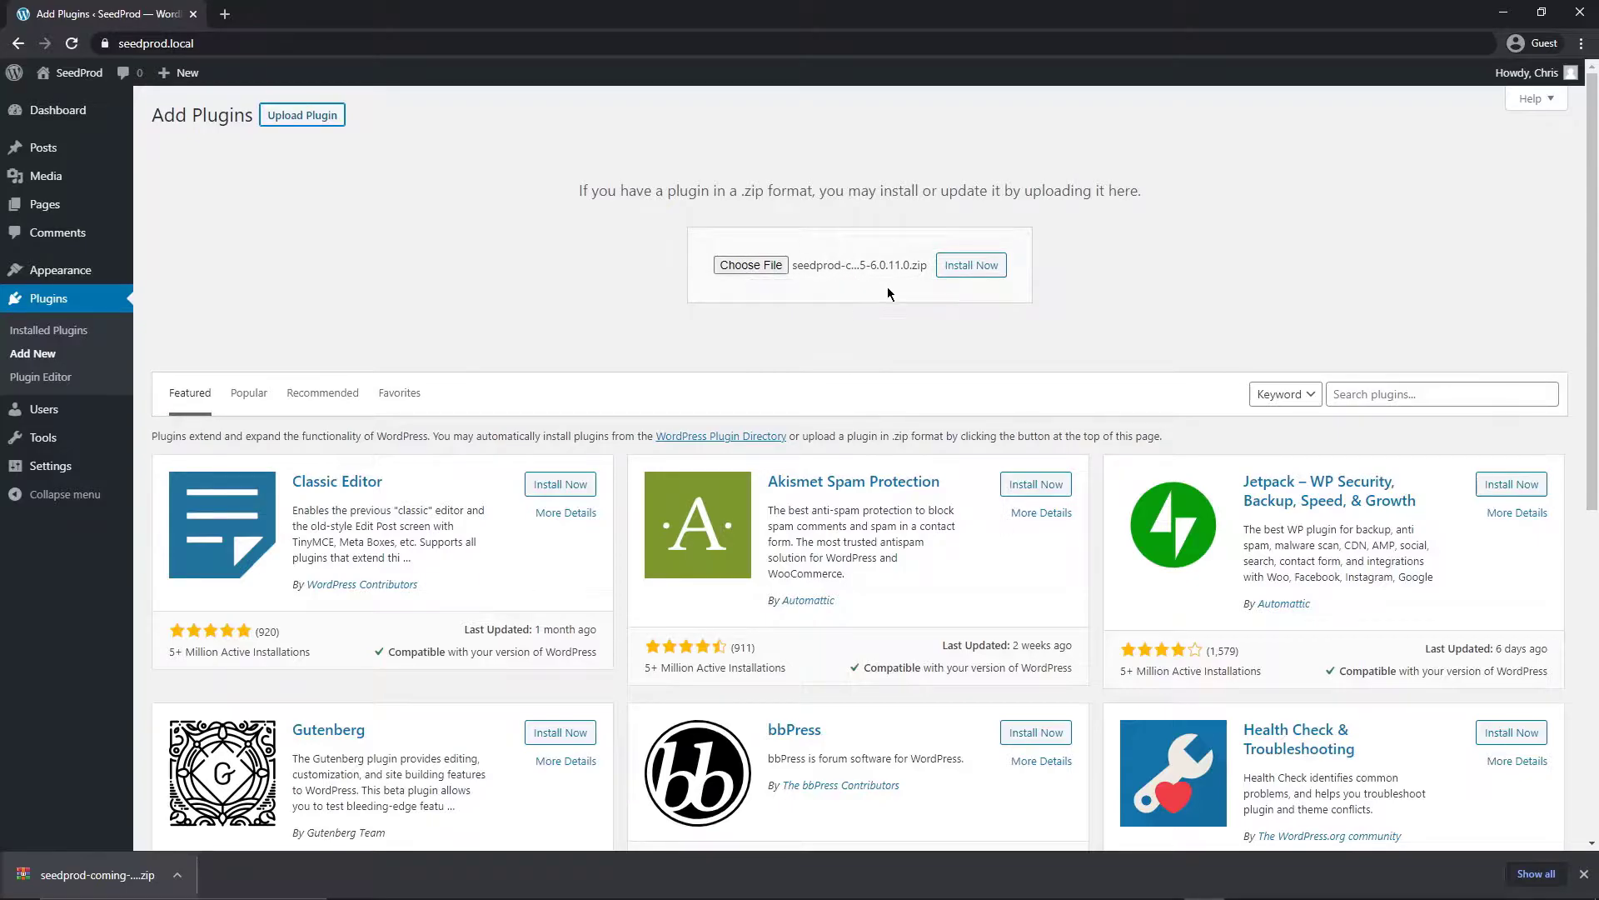
click(970, 267)
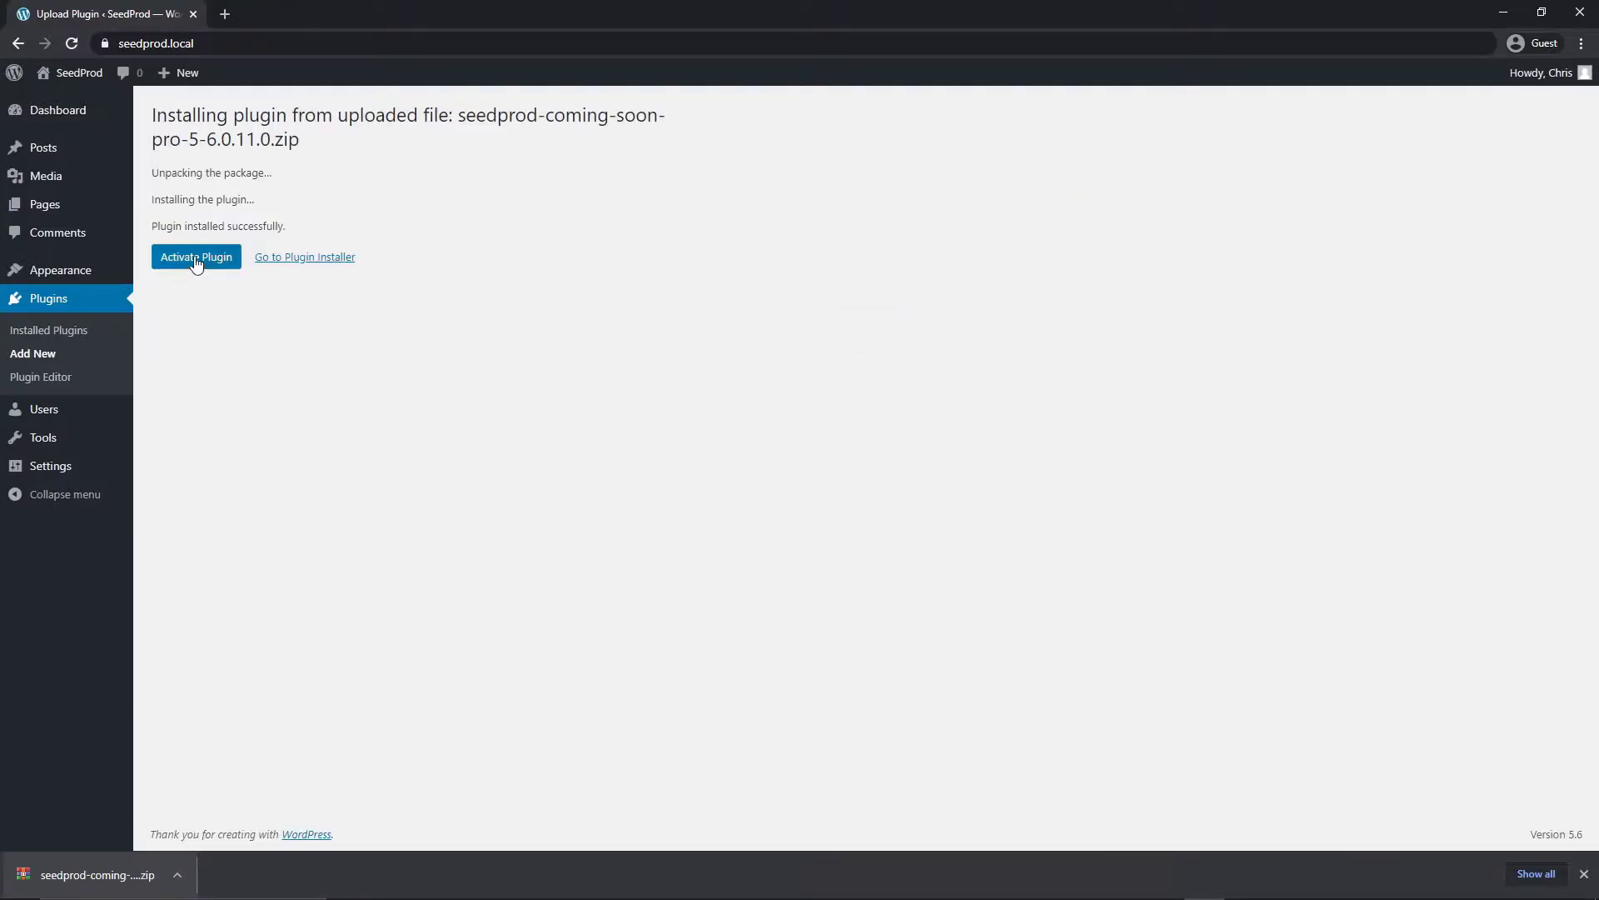
click(196, 261)
Step: Paste the copied license key into the license field and verify it
right_click(738, 366)
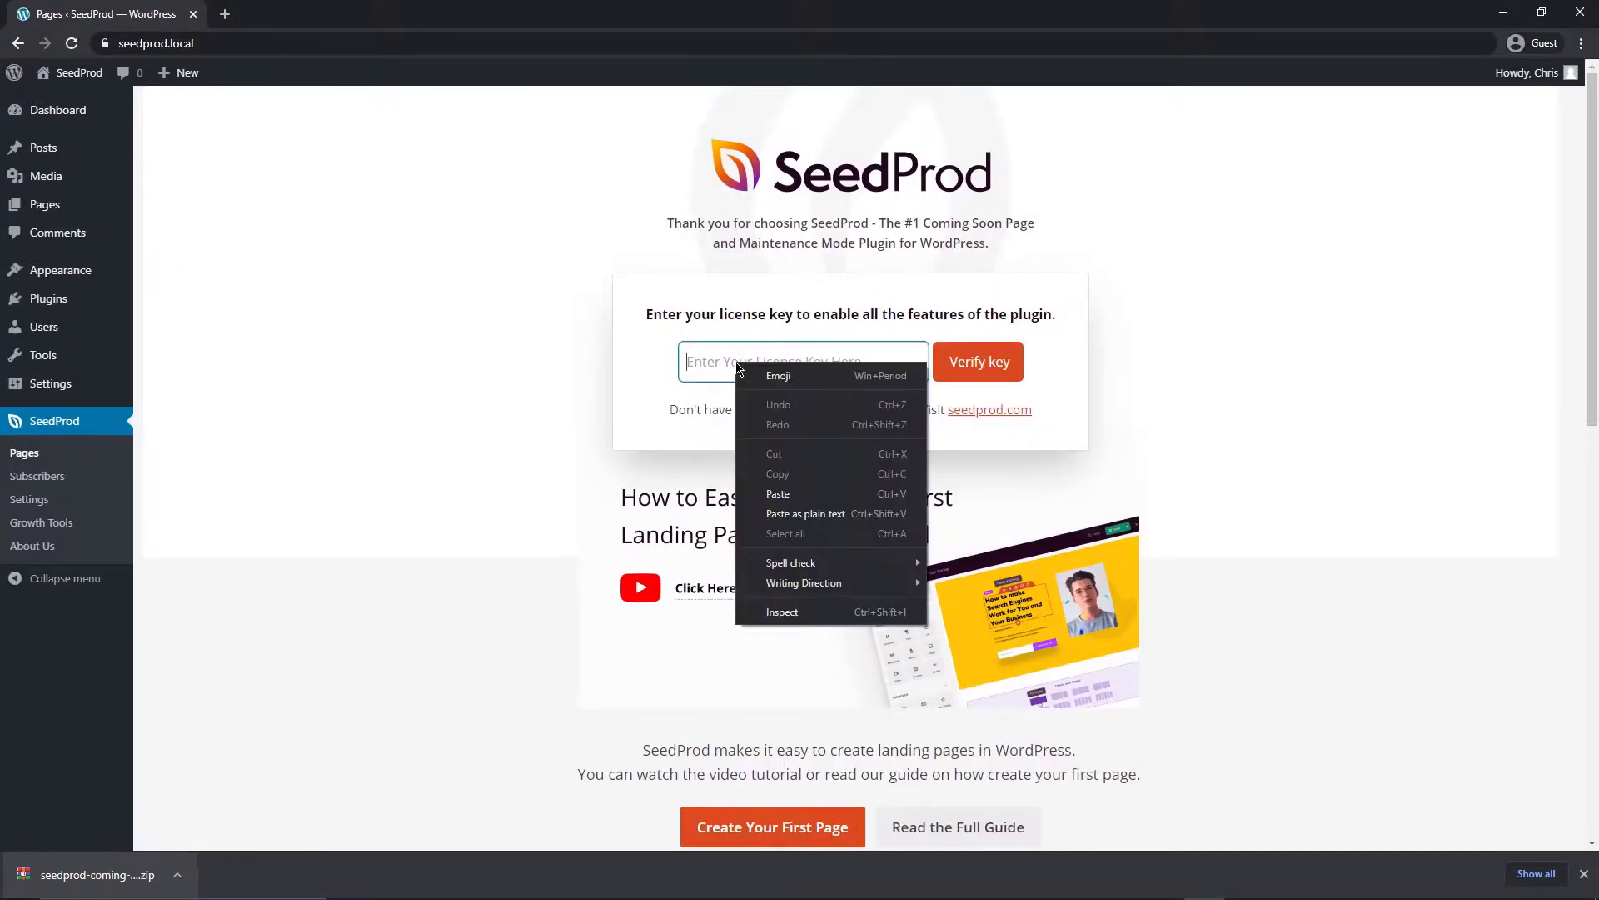
click(787, 494)
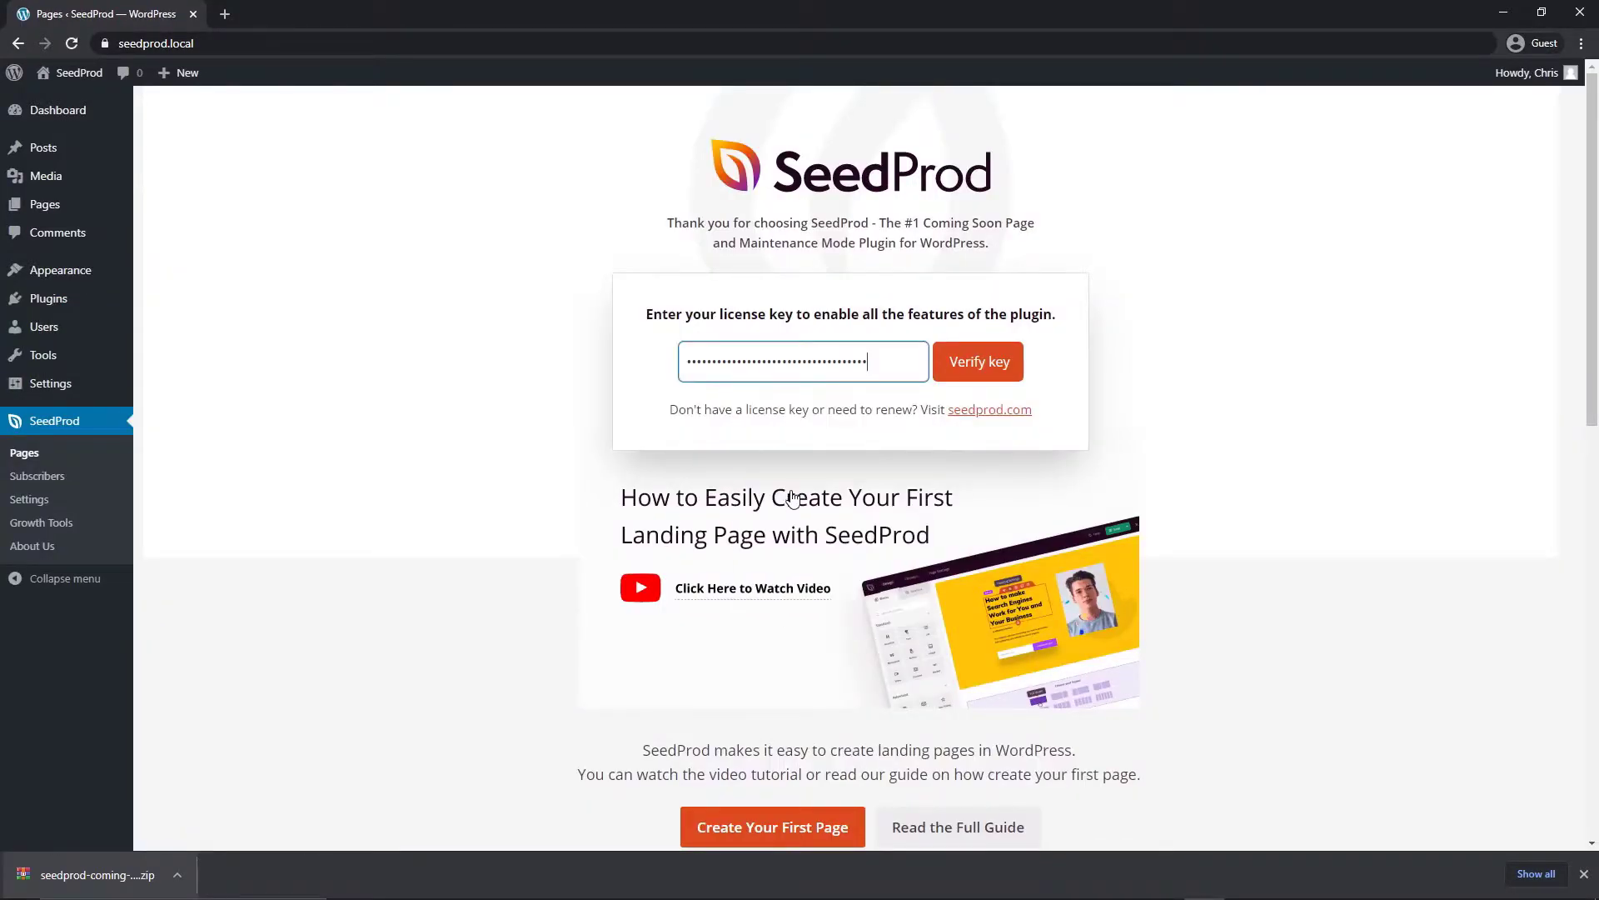
click(984, 364)
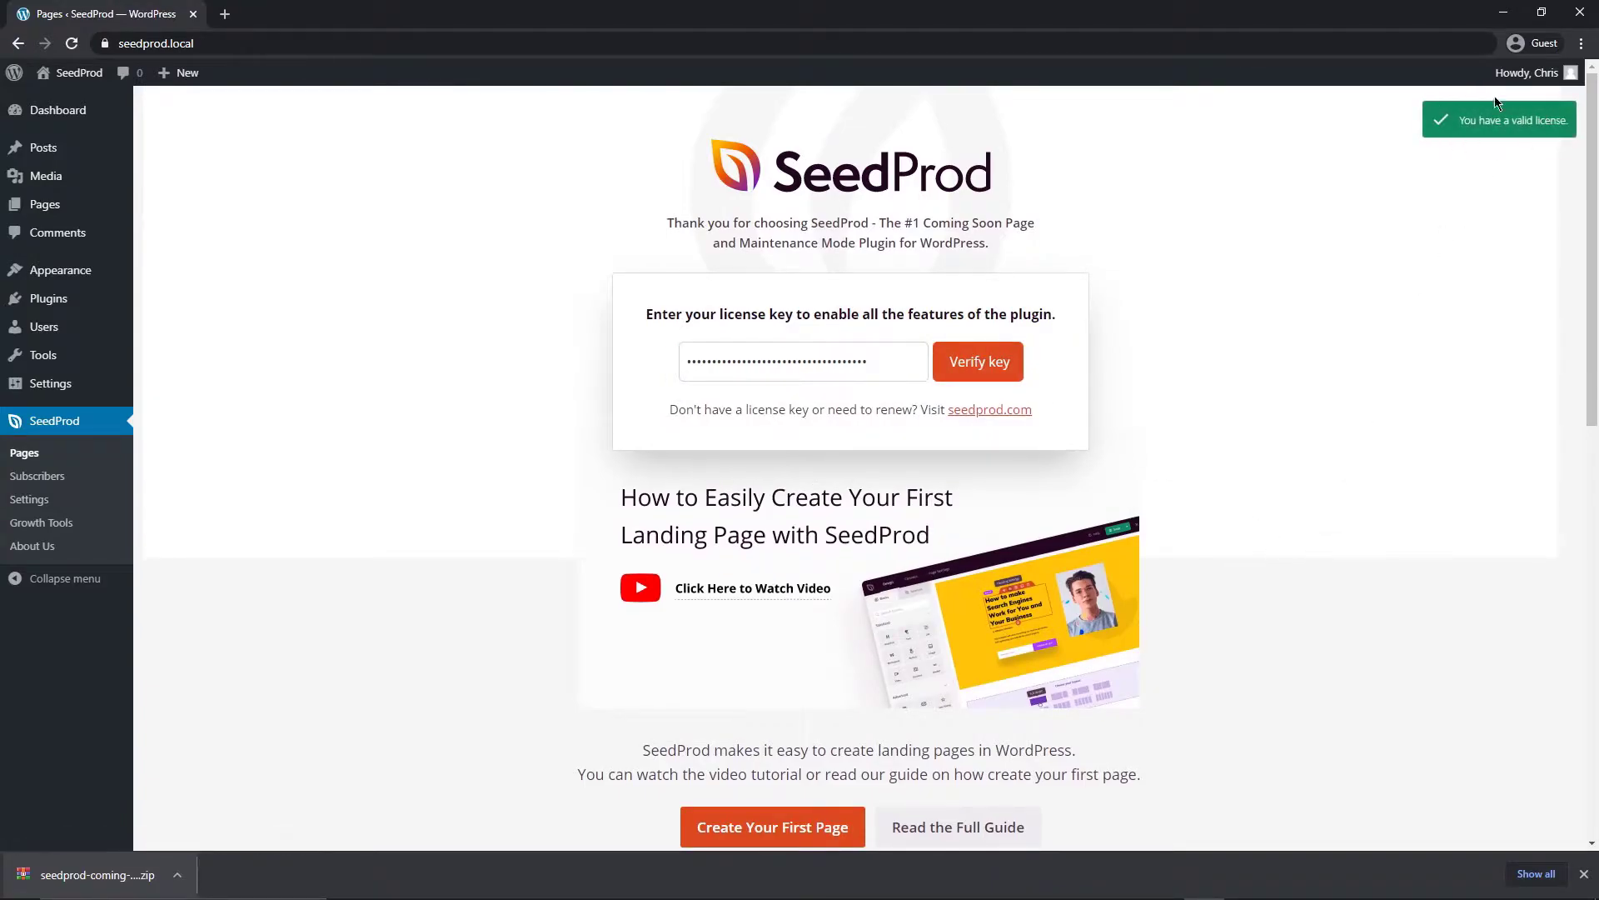
Step: Dismiss Chrome's download bar and open SeedProd > Pages from the admin sidebar
click(1583, 874)
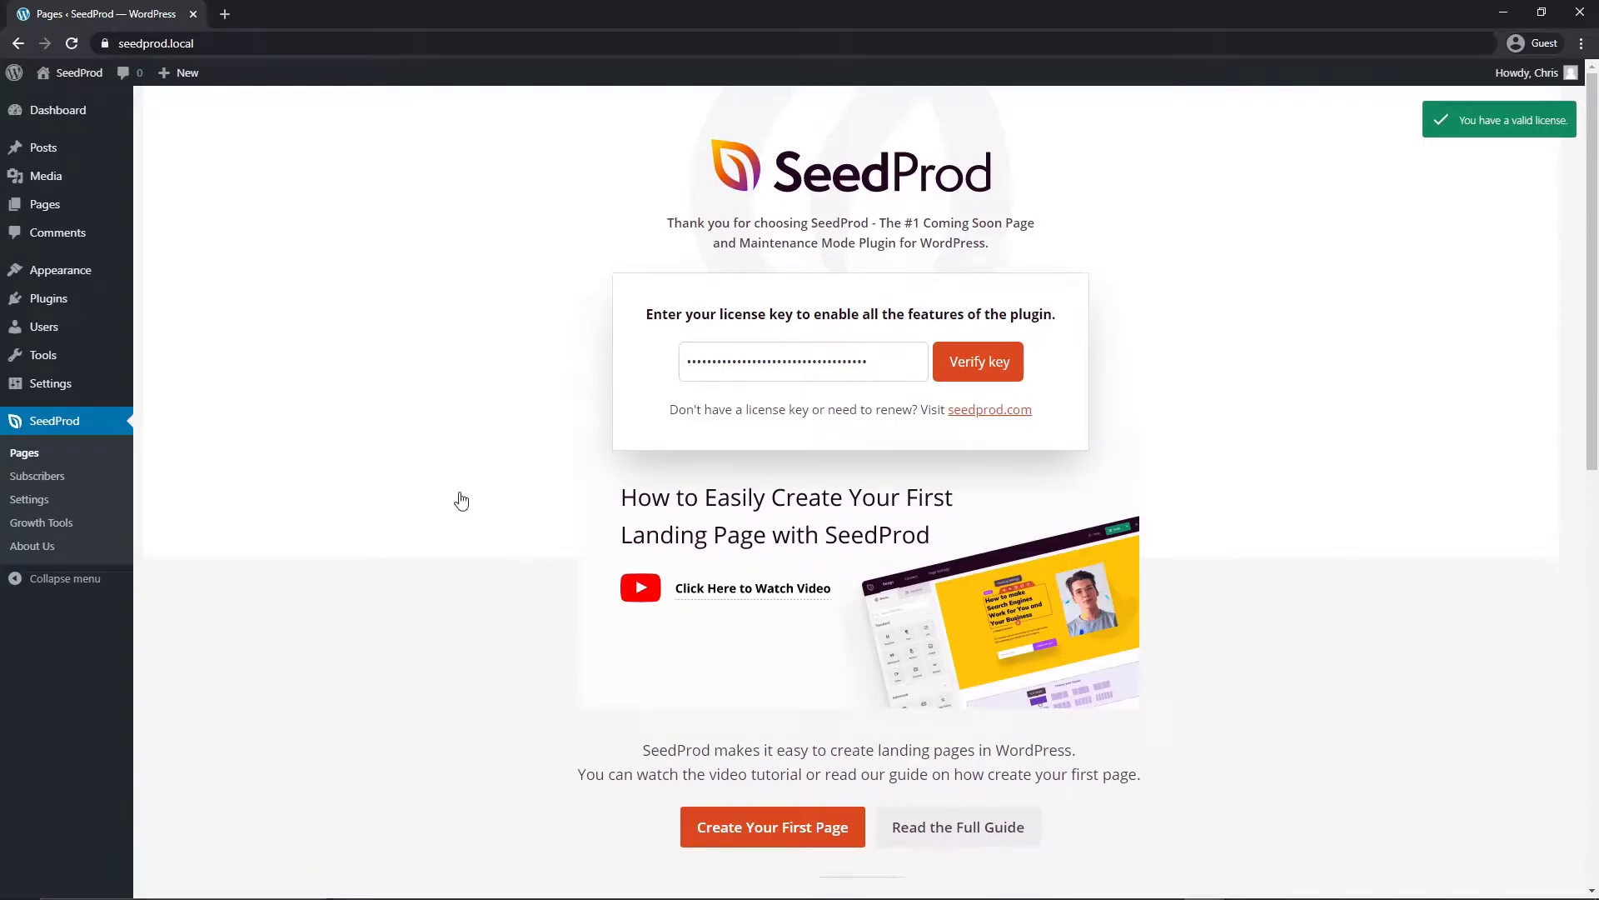
click(26, 456)
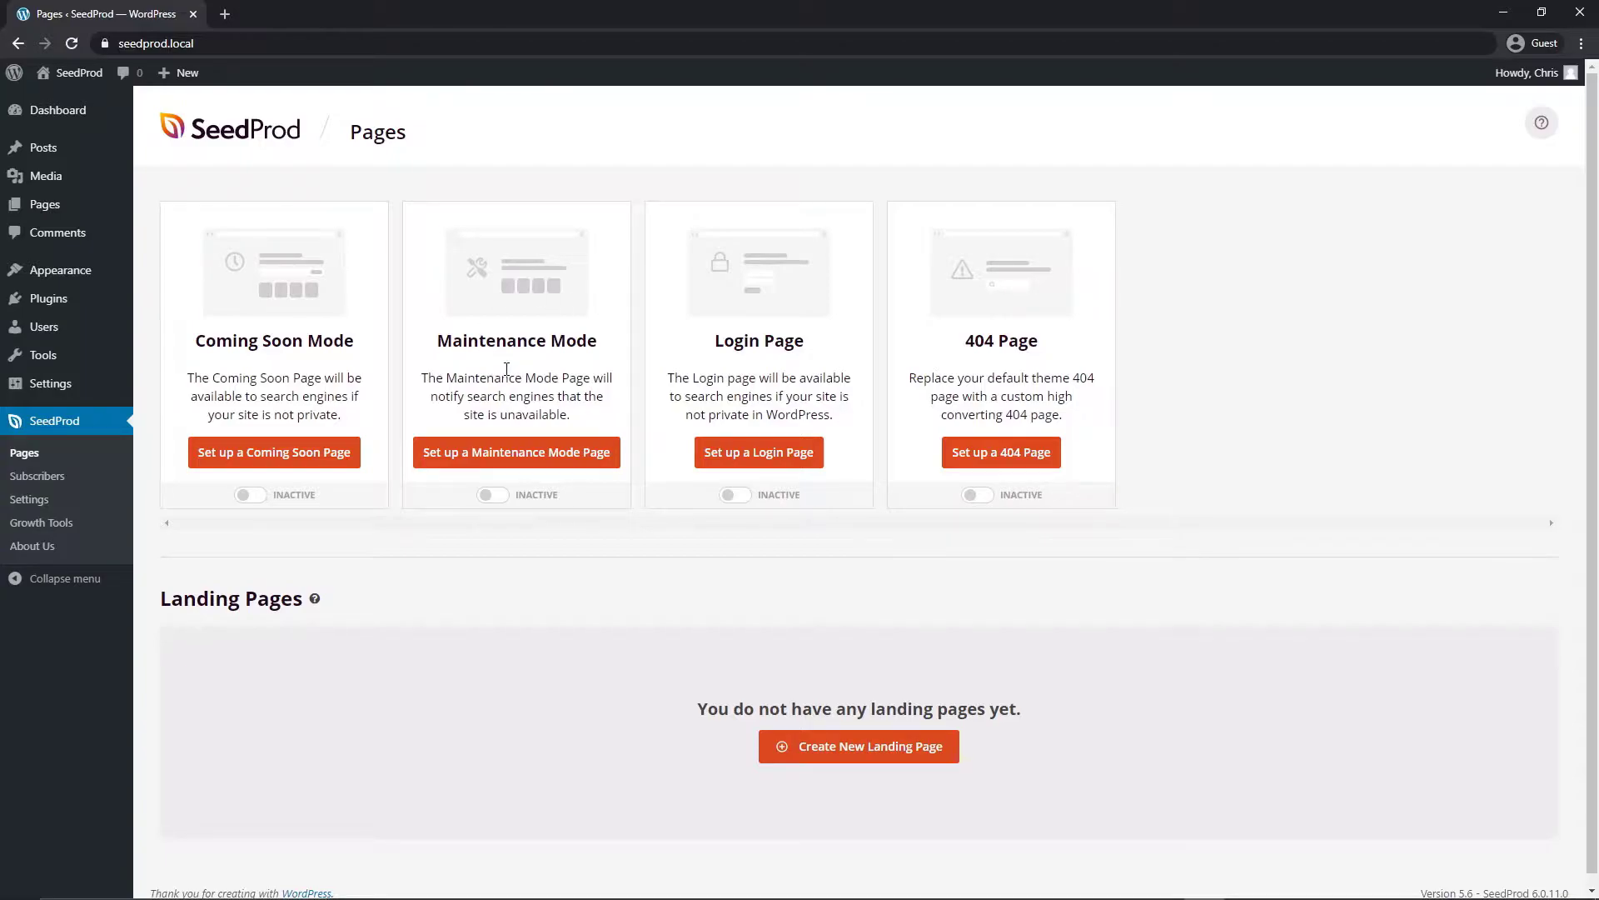
Step: Start a Coming Soon page and browse the 404, Sales and Webinar template filters before returning to Coming Soon
click(278, 460)
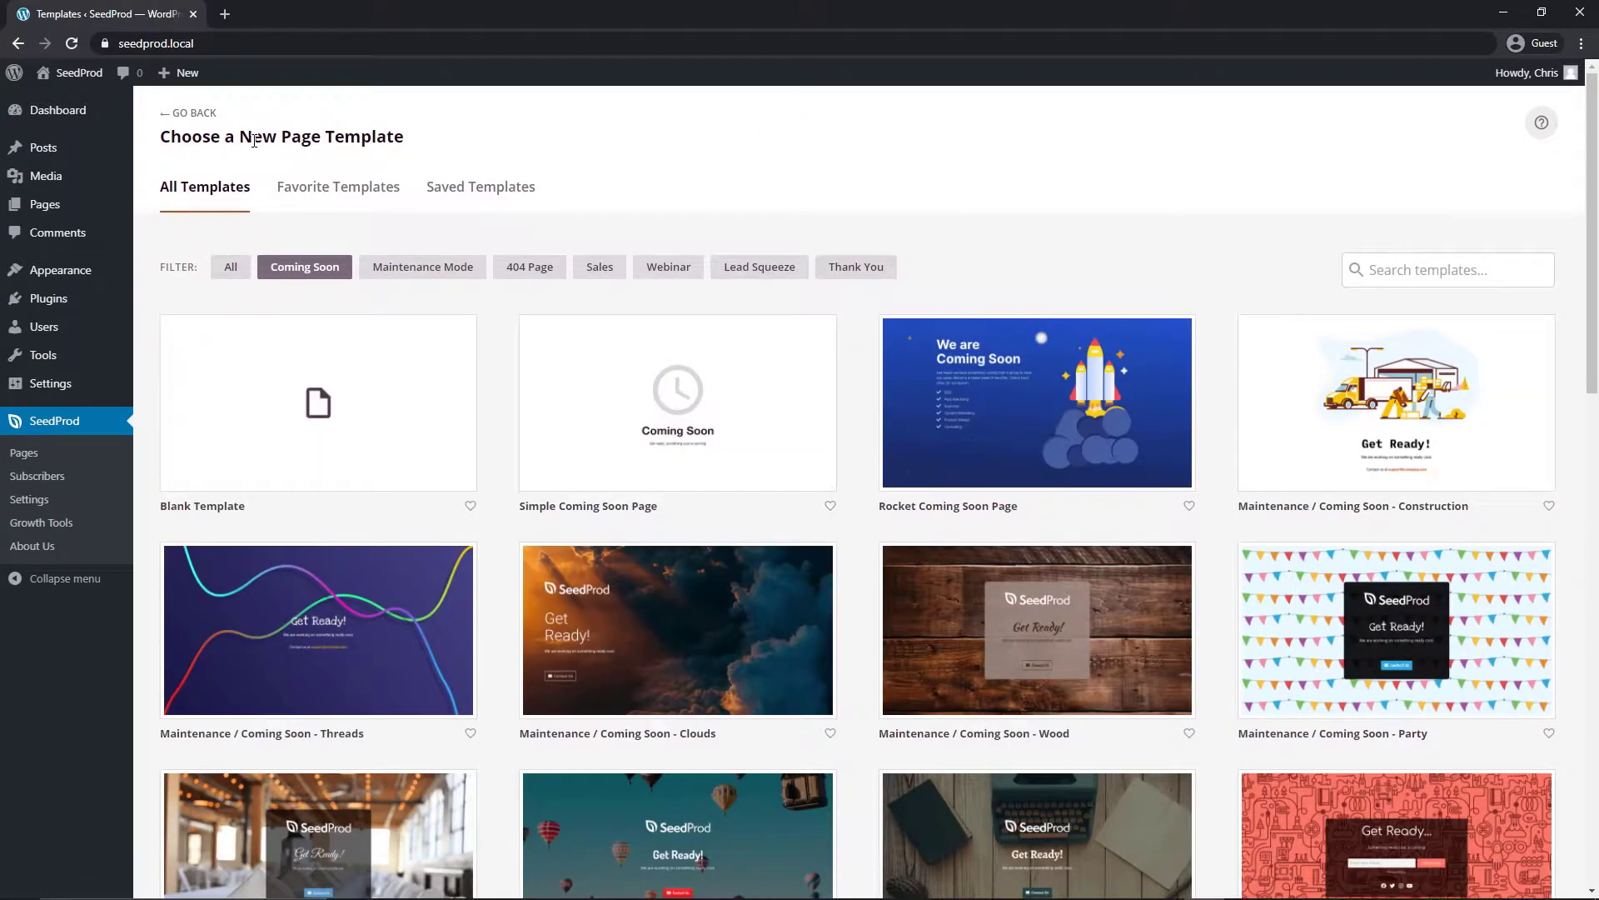
mouse_move(338, 381)
mouse_move(967, 629)
click(530, 267)
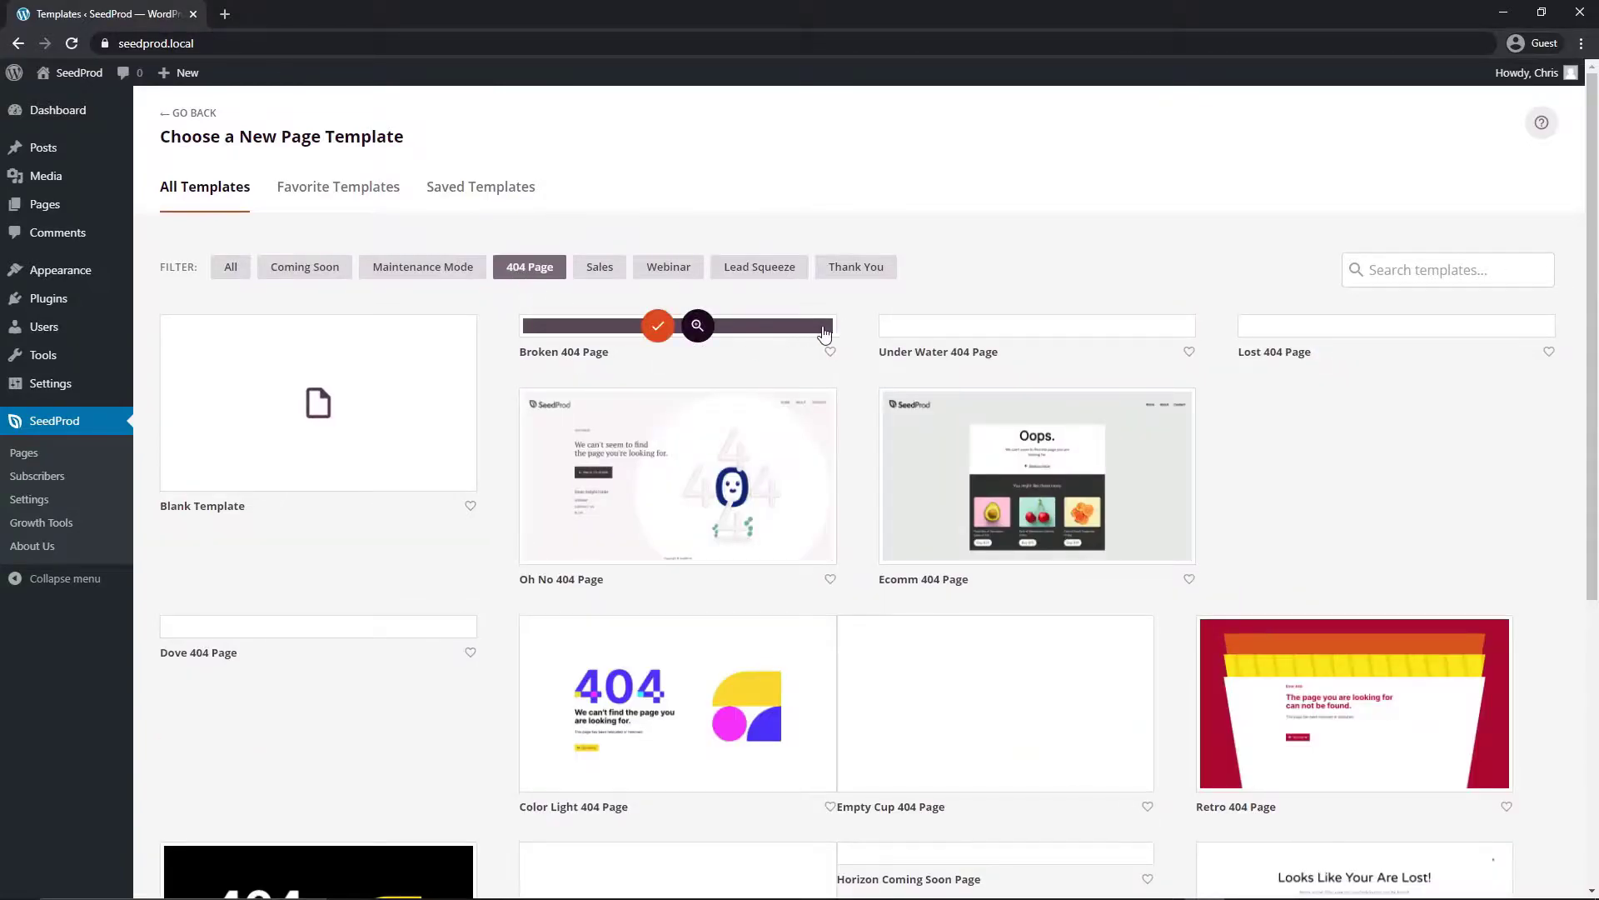
click(600, 266)
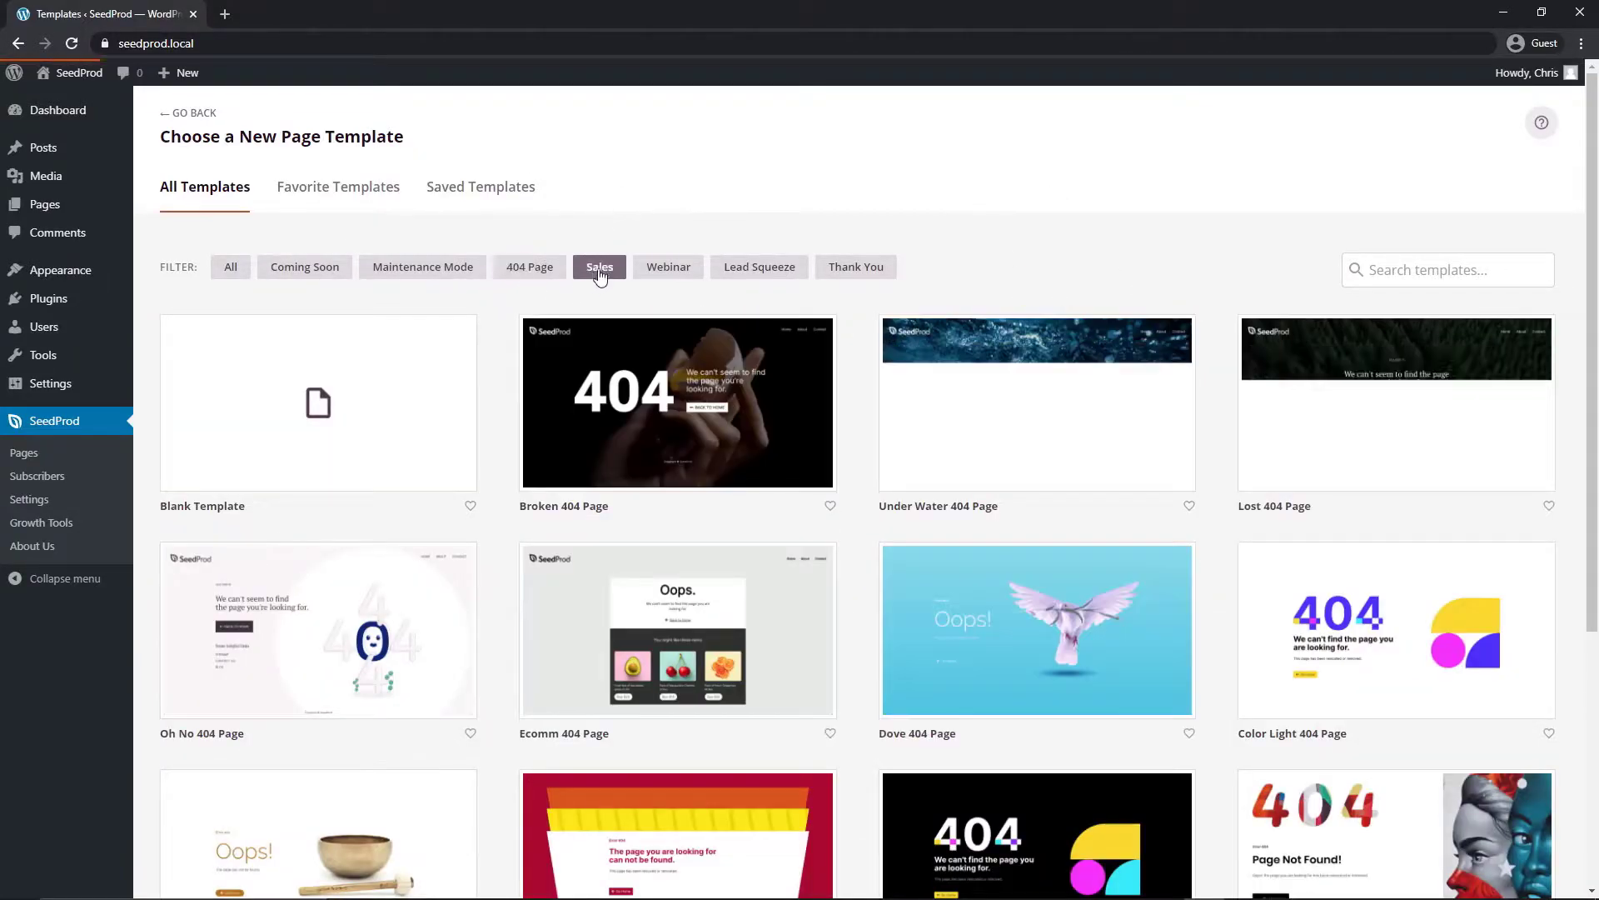
click(671, 269)
click(301, 268)
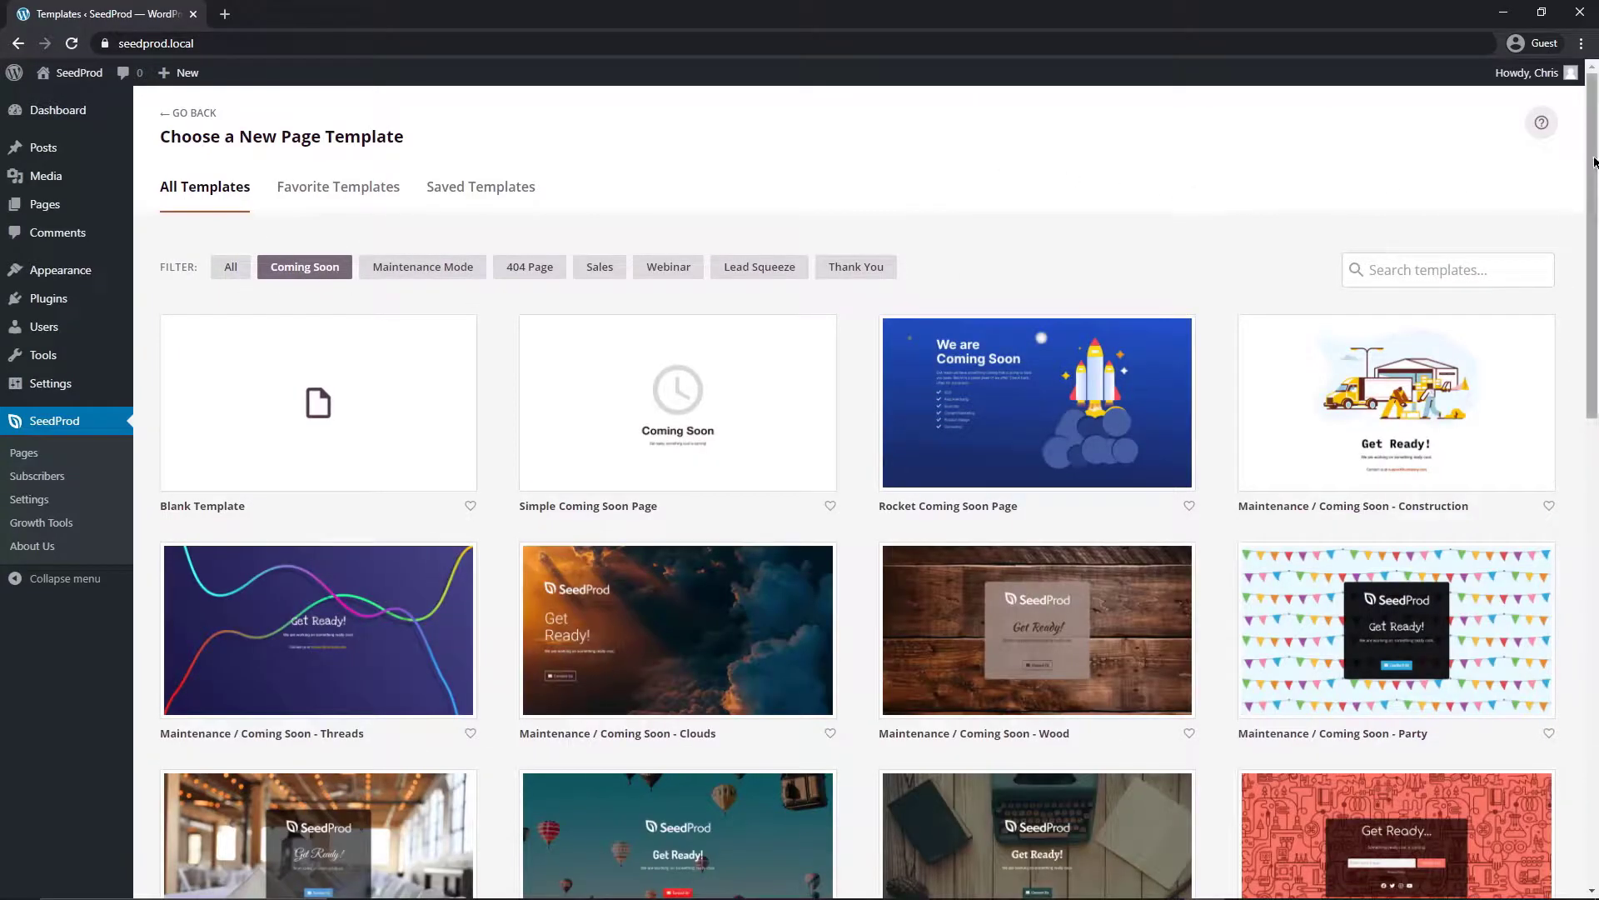
Step: Choose the Couch Coming Soon template to open it in the builder
scroll(1211, 188, down, 6)
scroll(1591, 635, down, 7)
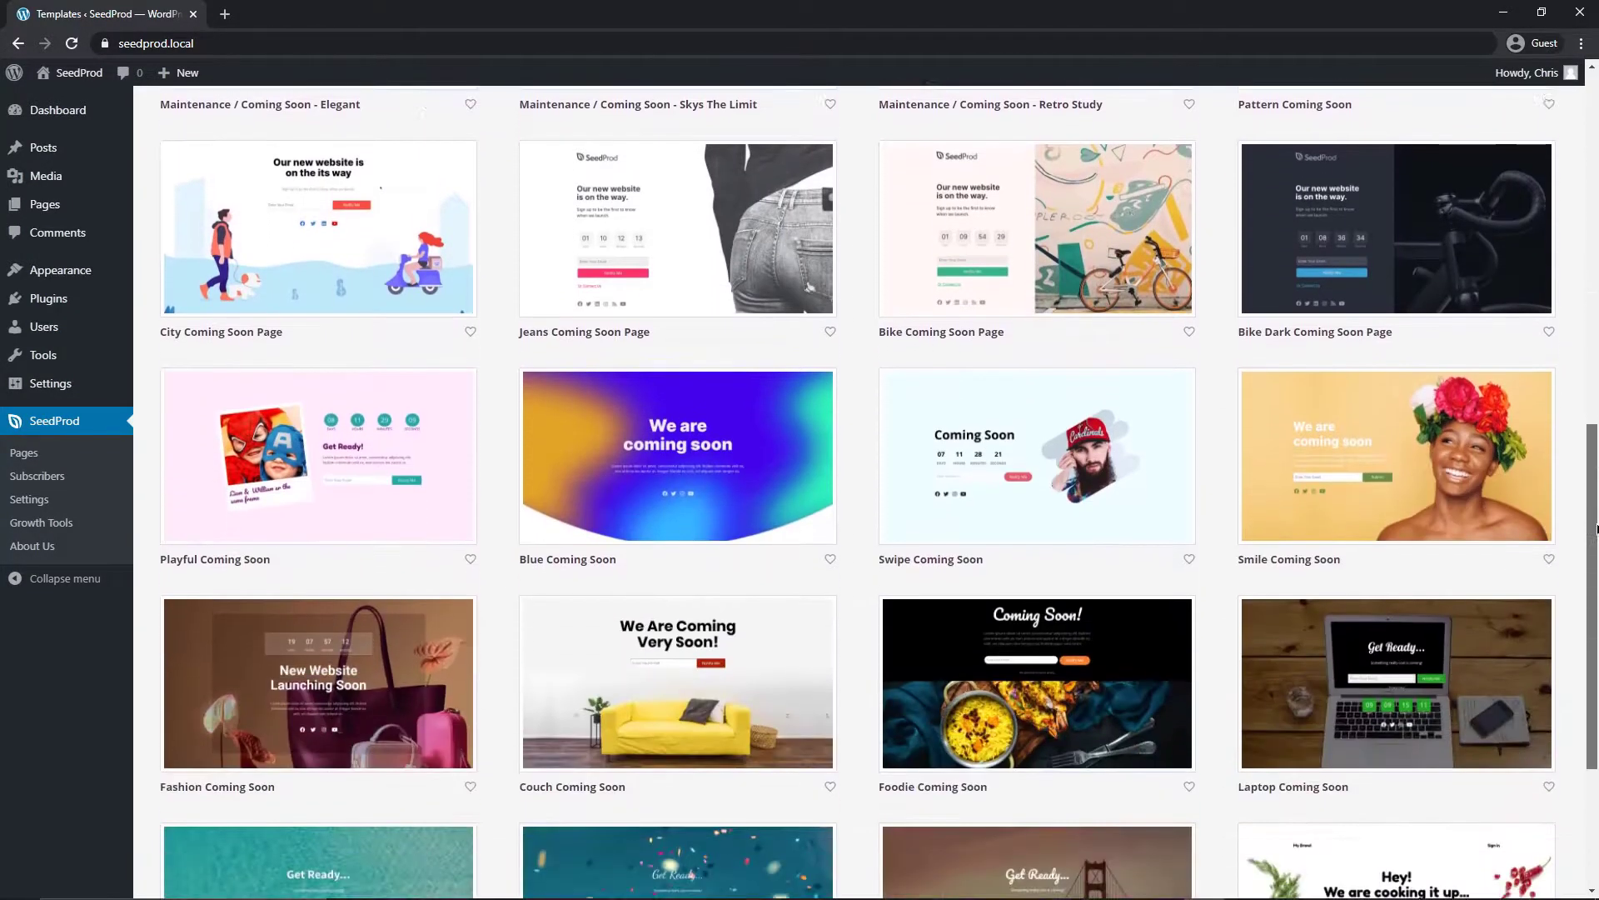
mouse_move(640, 383)
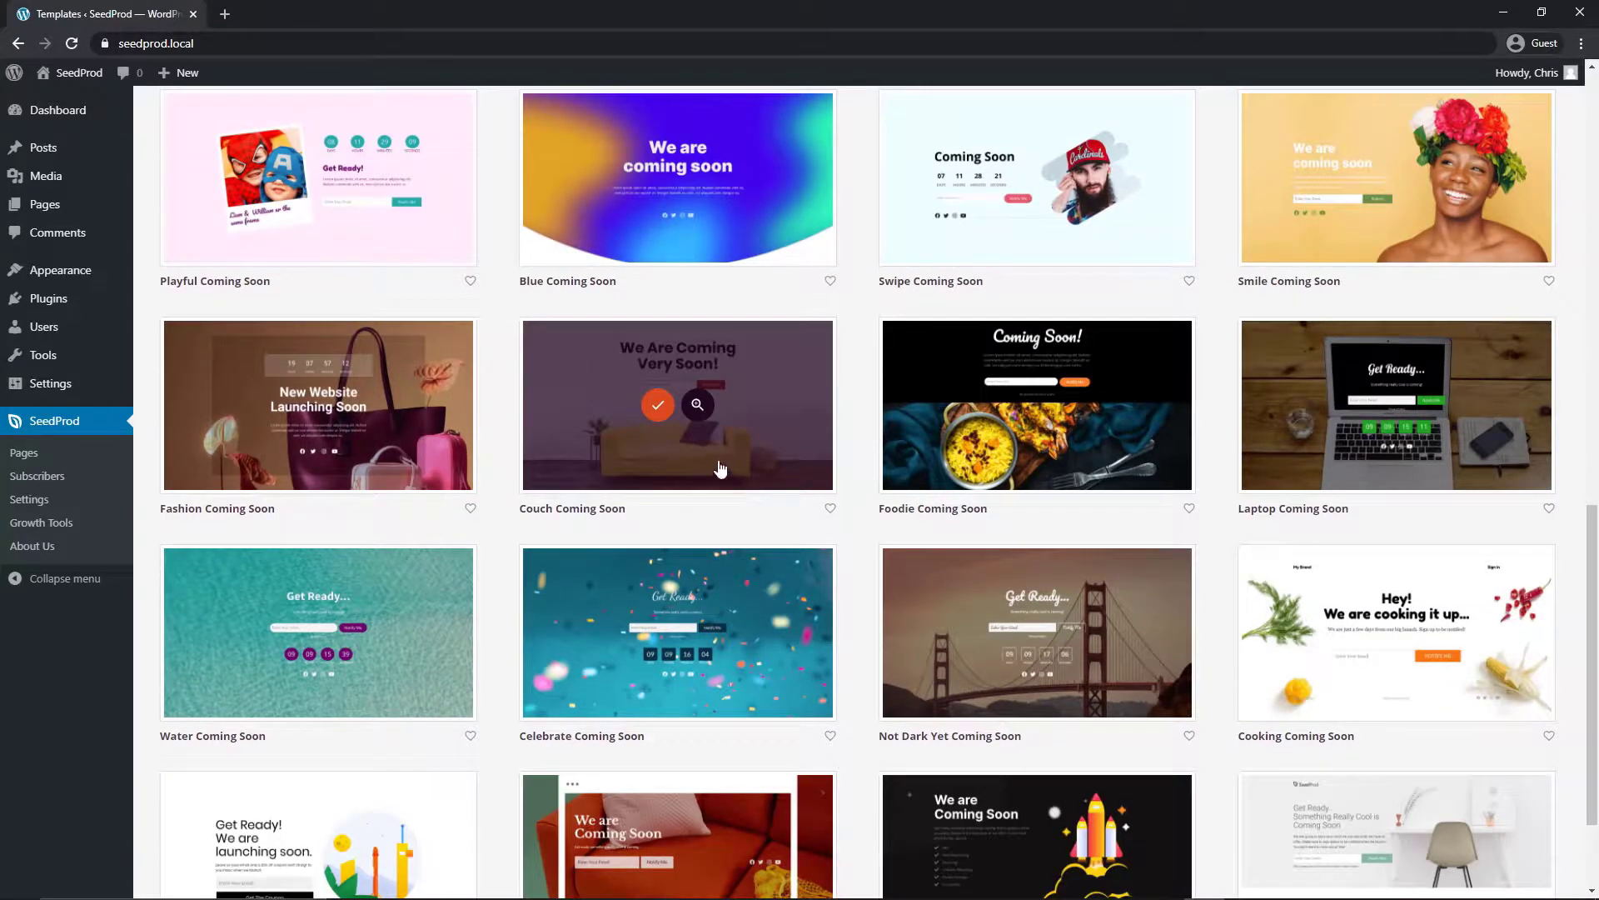
click(659, 408)
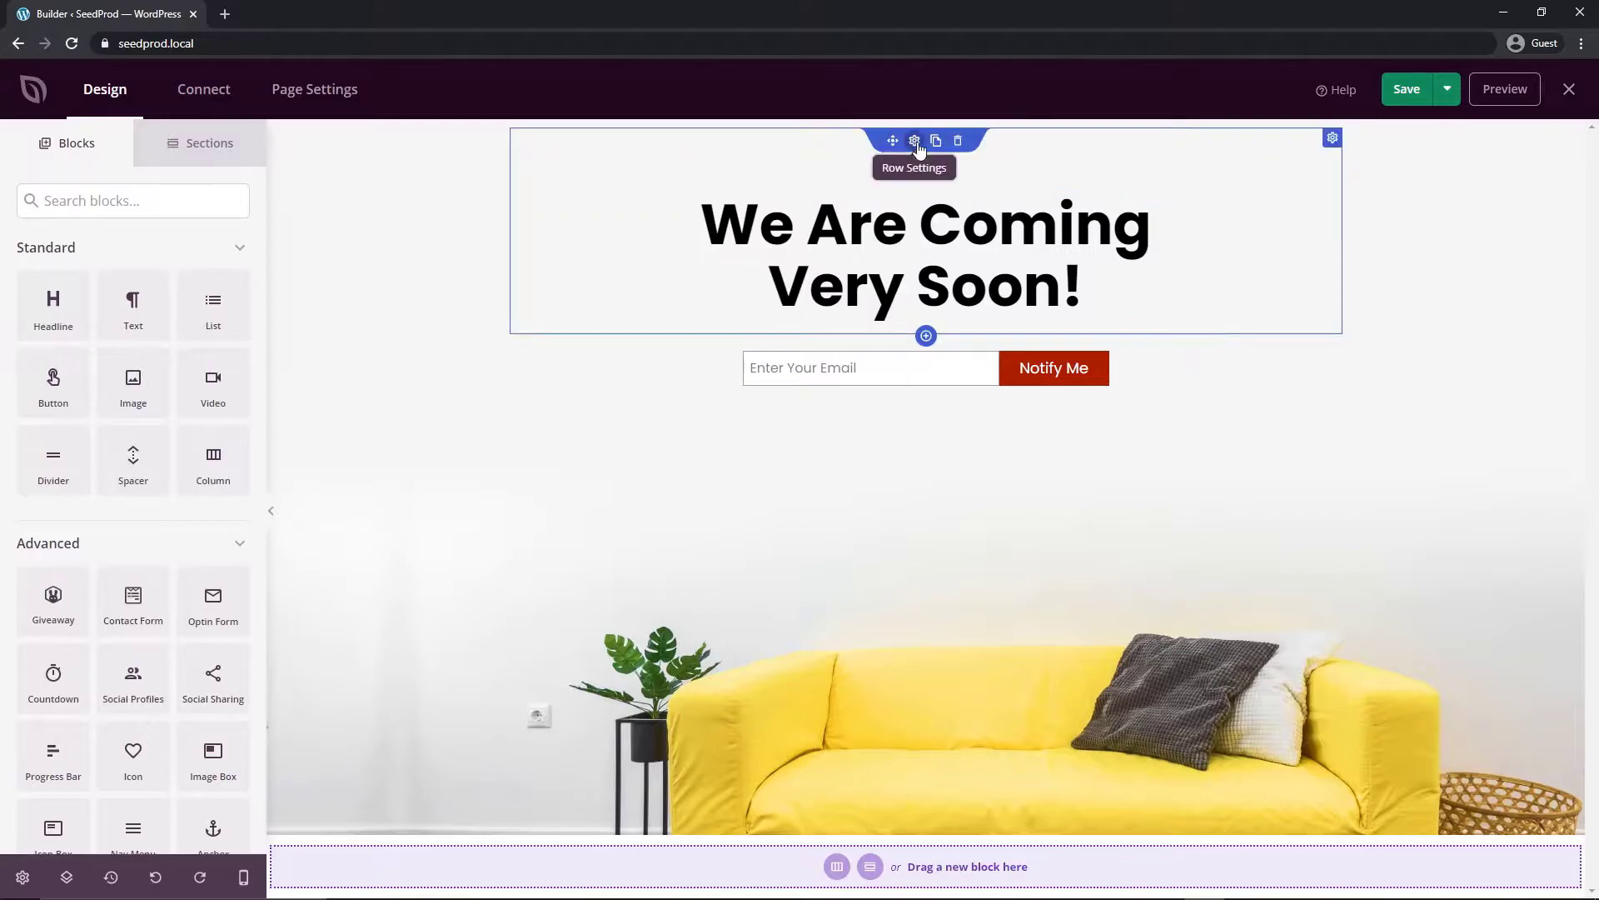
Step: Inspect the settings of the headline row, the top section and the email signup form
click(915, 141)
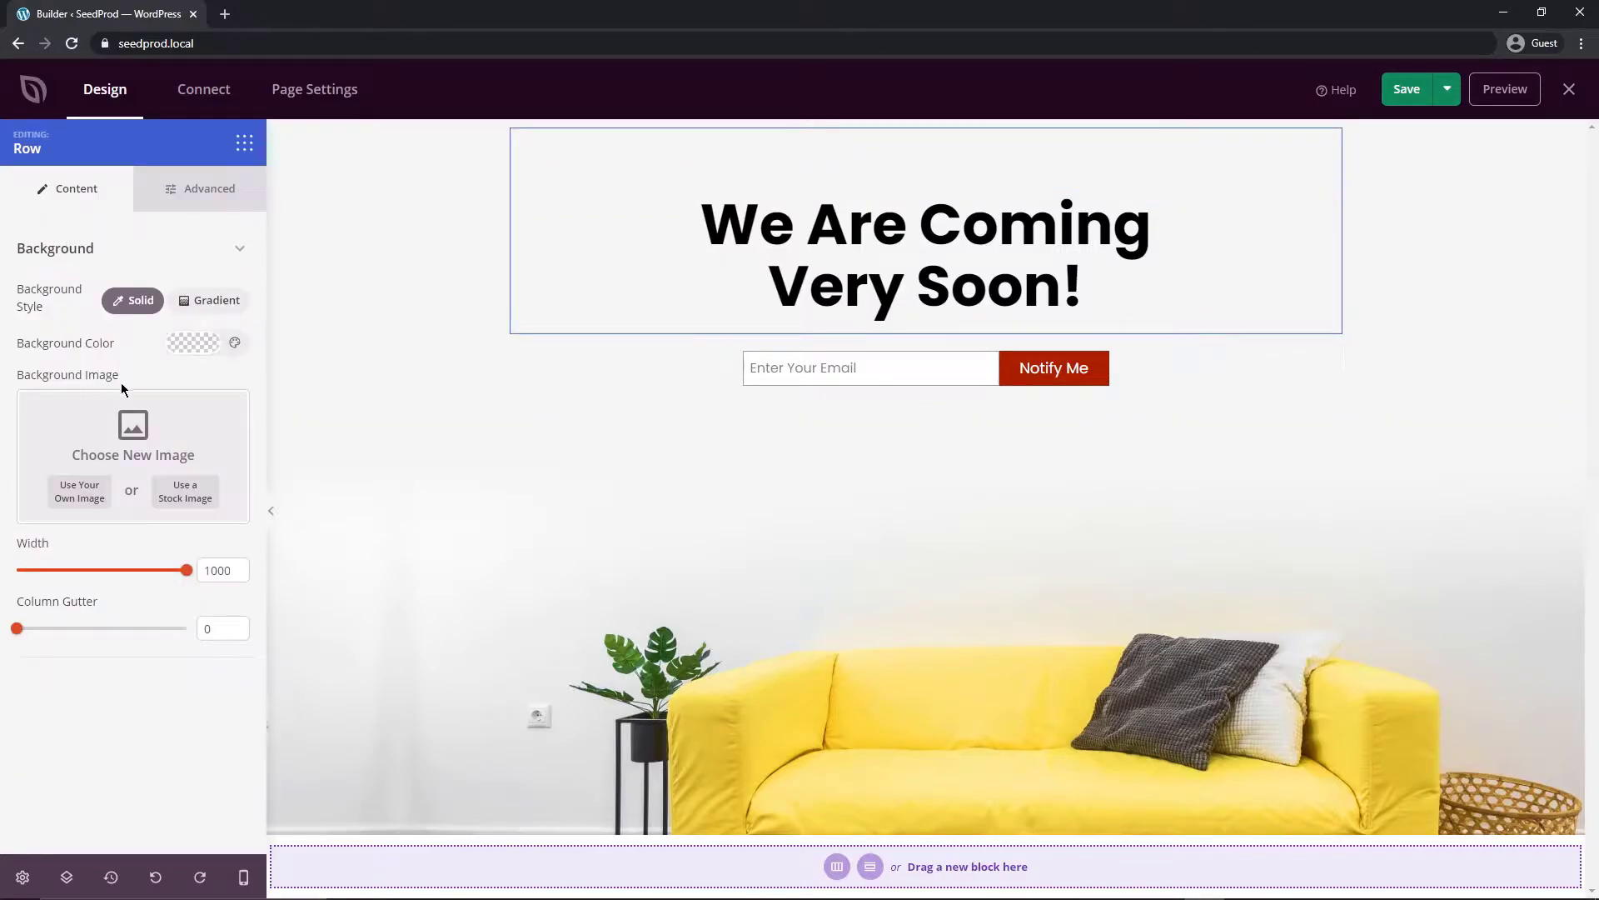
click(638, 140)
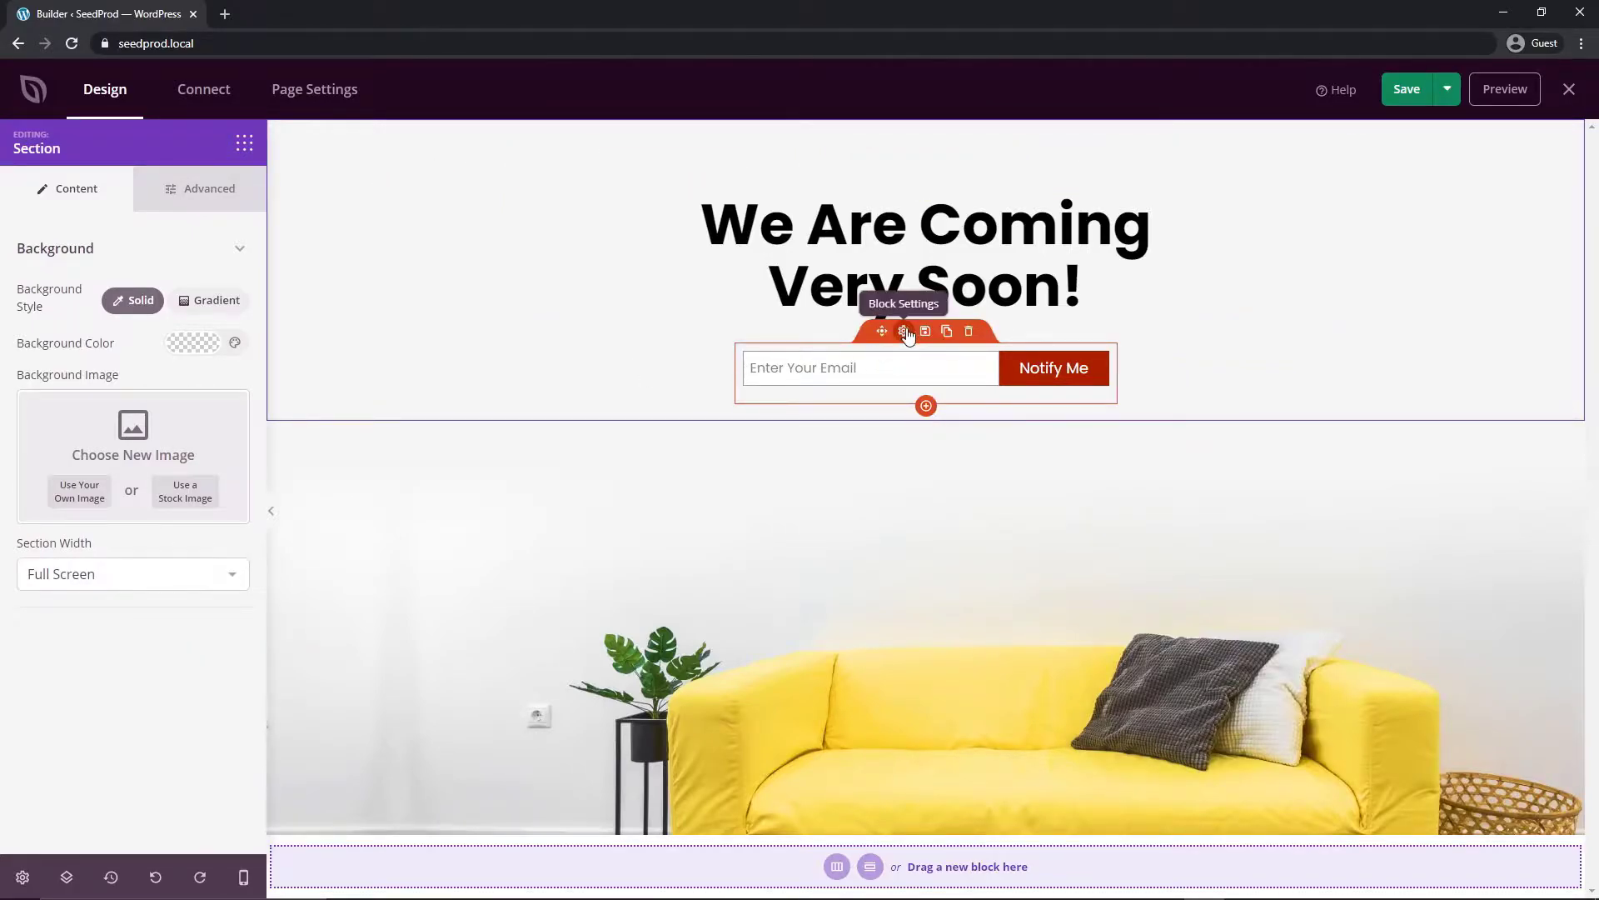
click(903, 330)
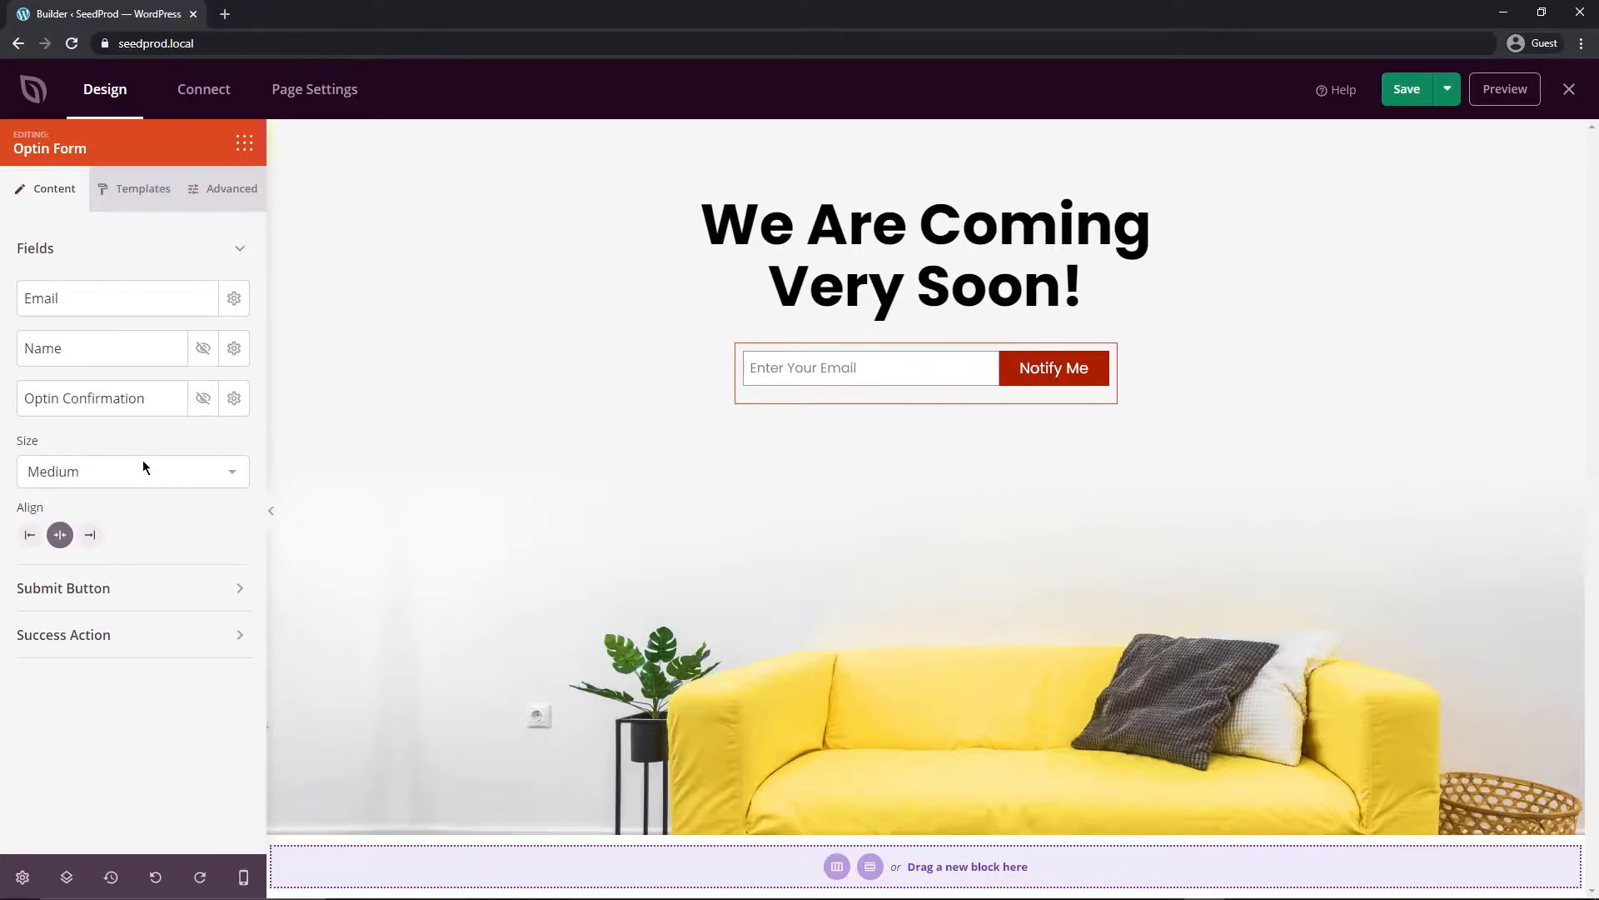
Step: Return to the Blocks list and scroll through the available blocks
click(244, 143)
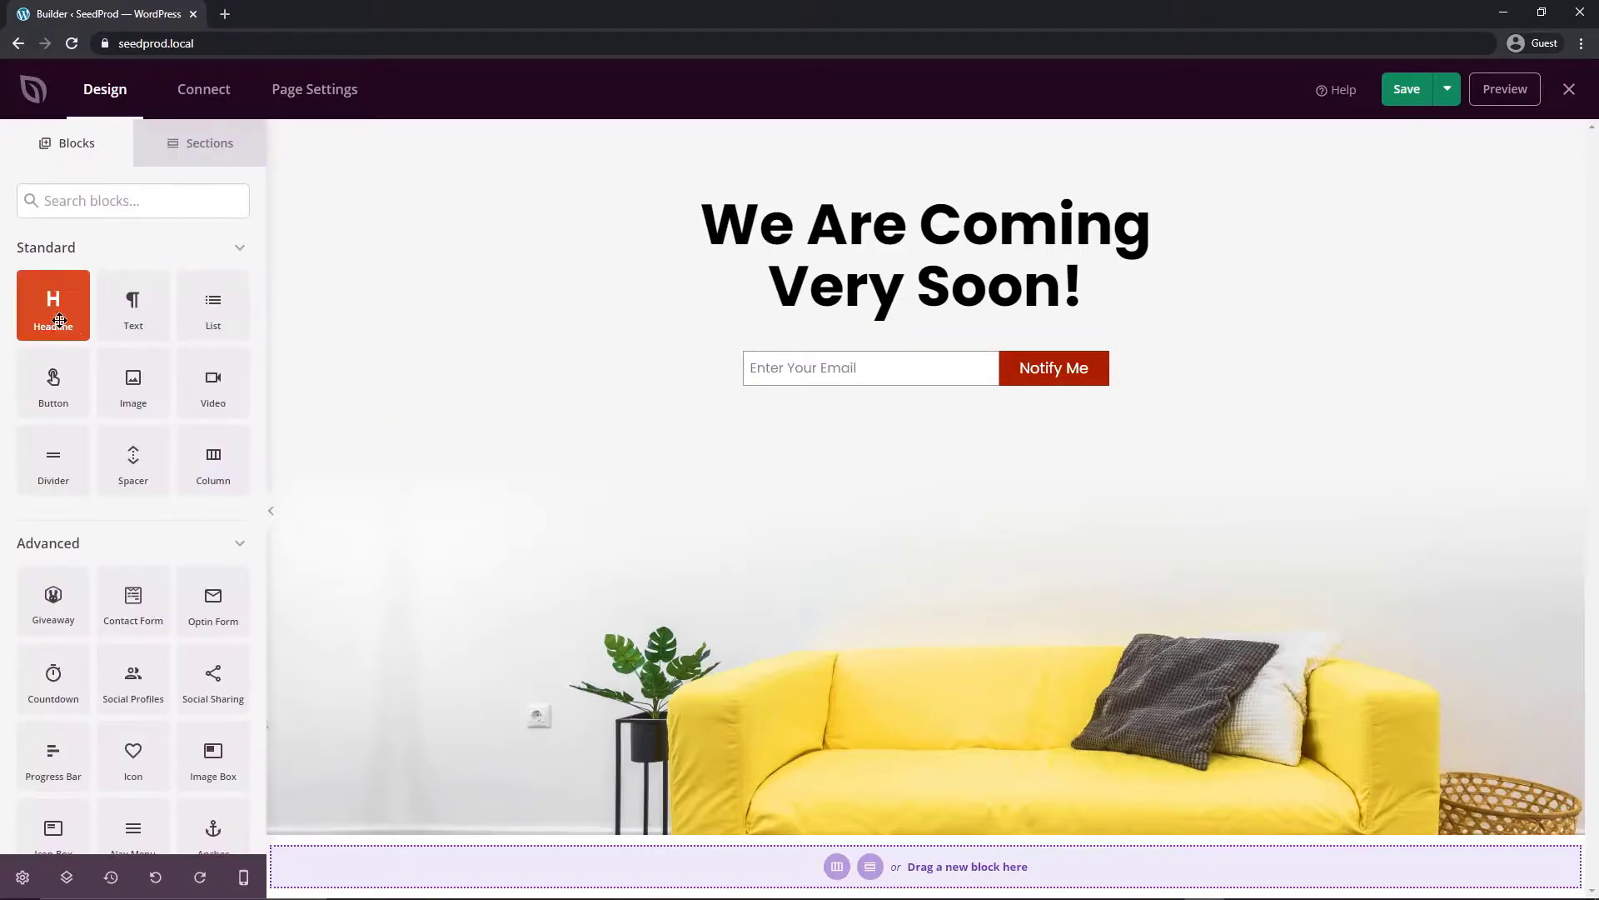
scroll(136, 408, down, 1)
scroll(136, 408, down, 4)
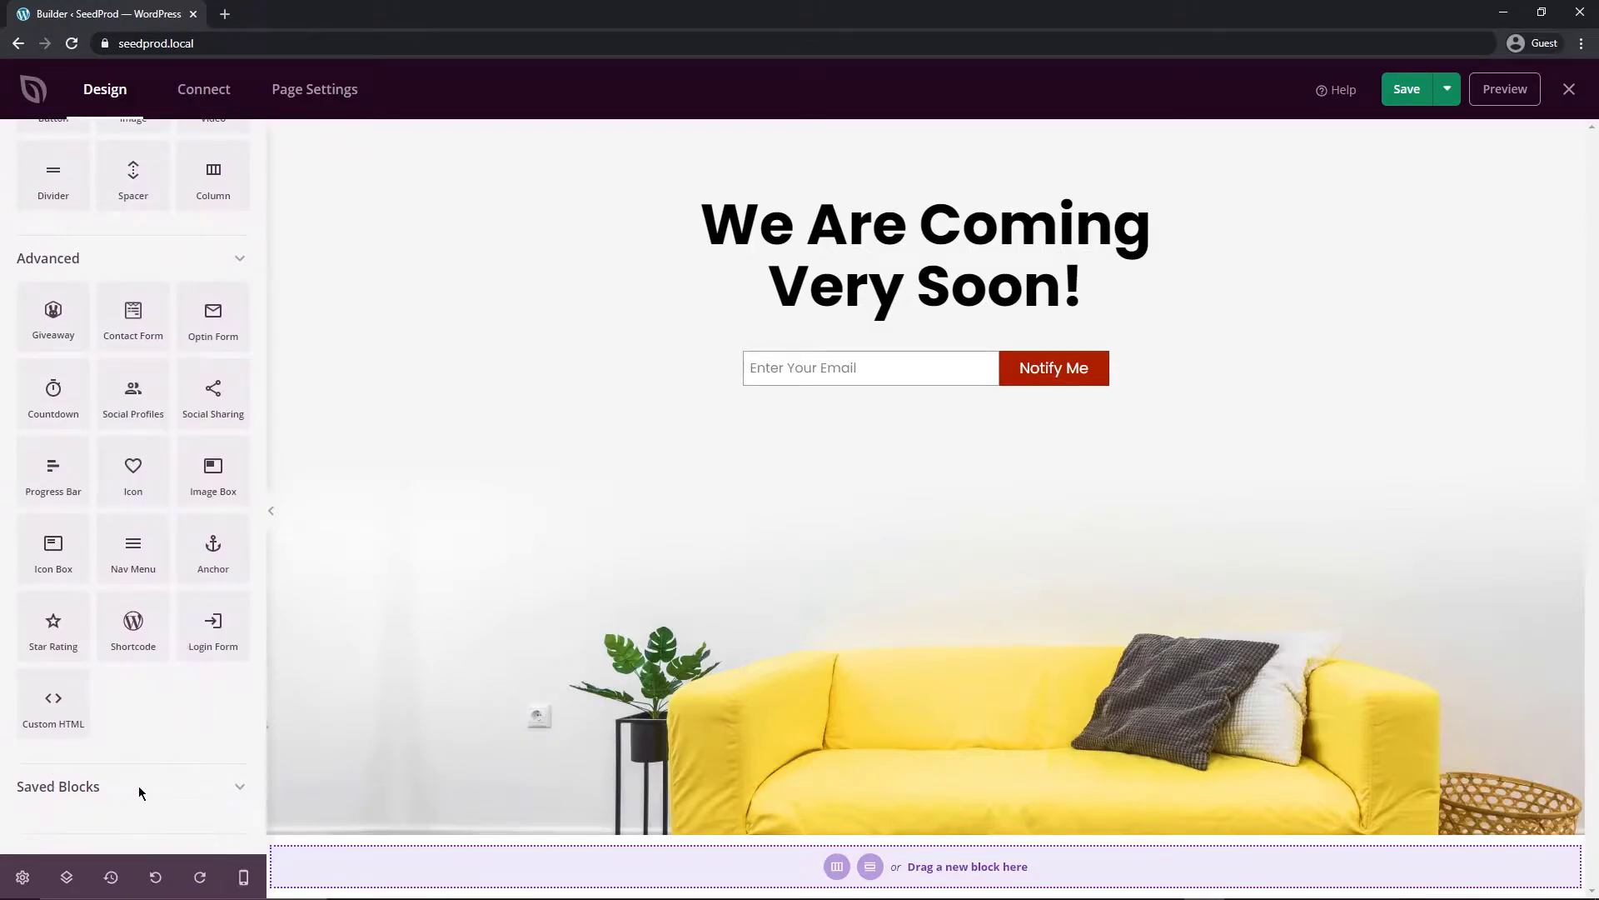
scroll(196, 733, up, 4)
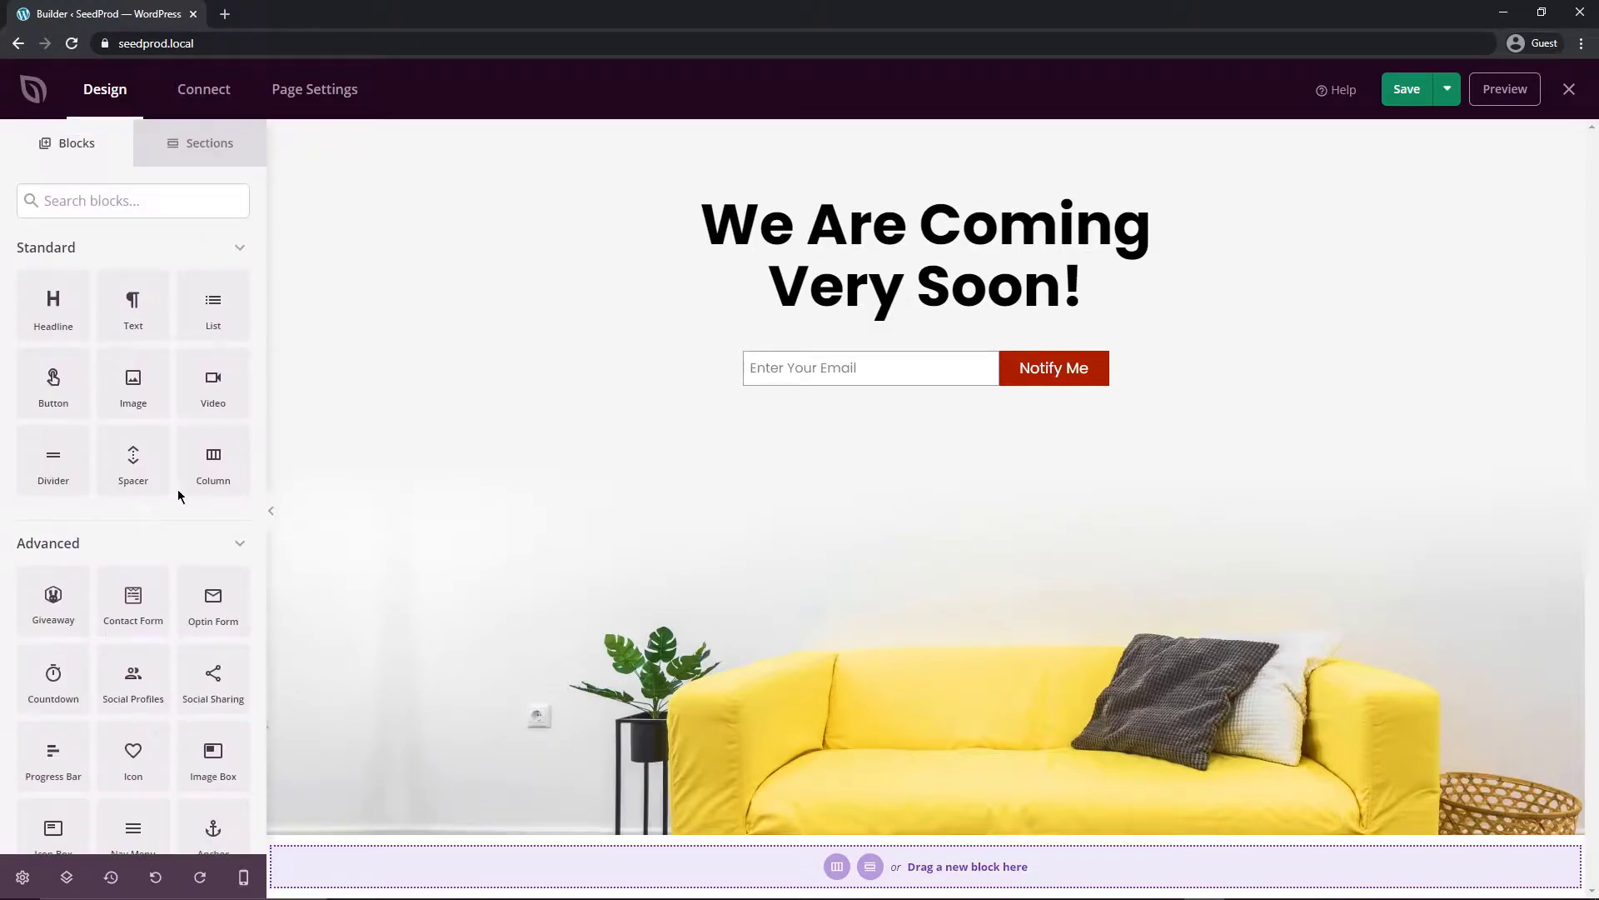
Step: Scroll through the Sections library of ready-made designs, then close it back to the page
click(218, 150)
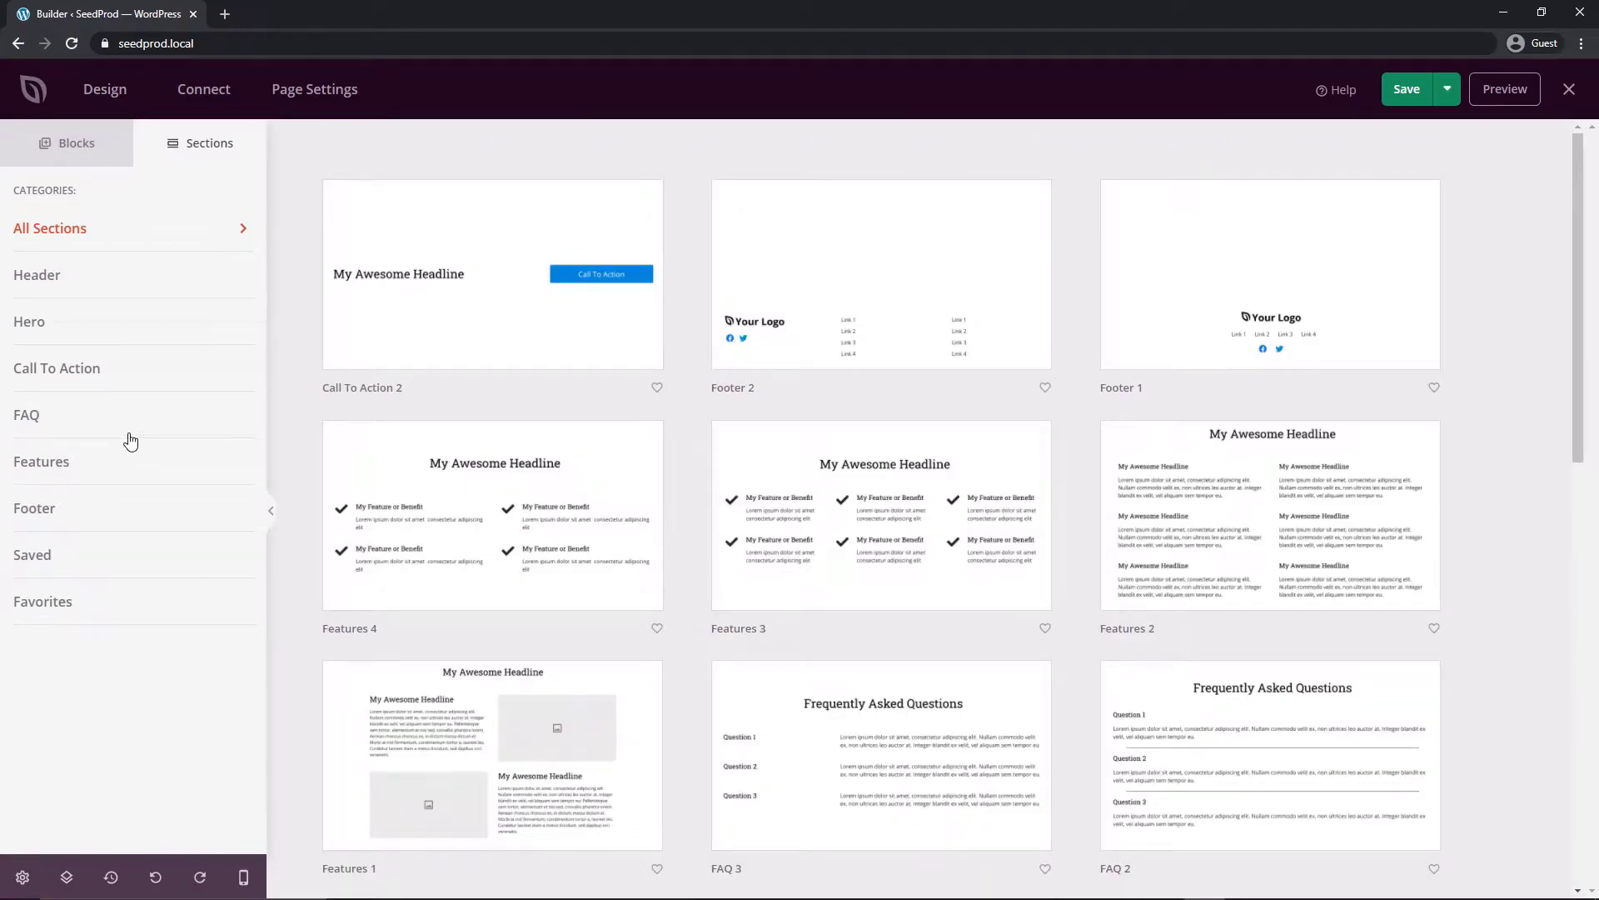
scroll(1033, 640, down, 2)
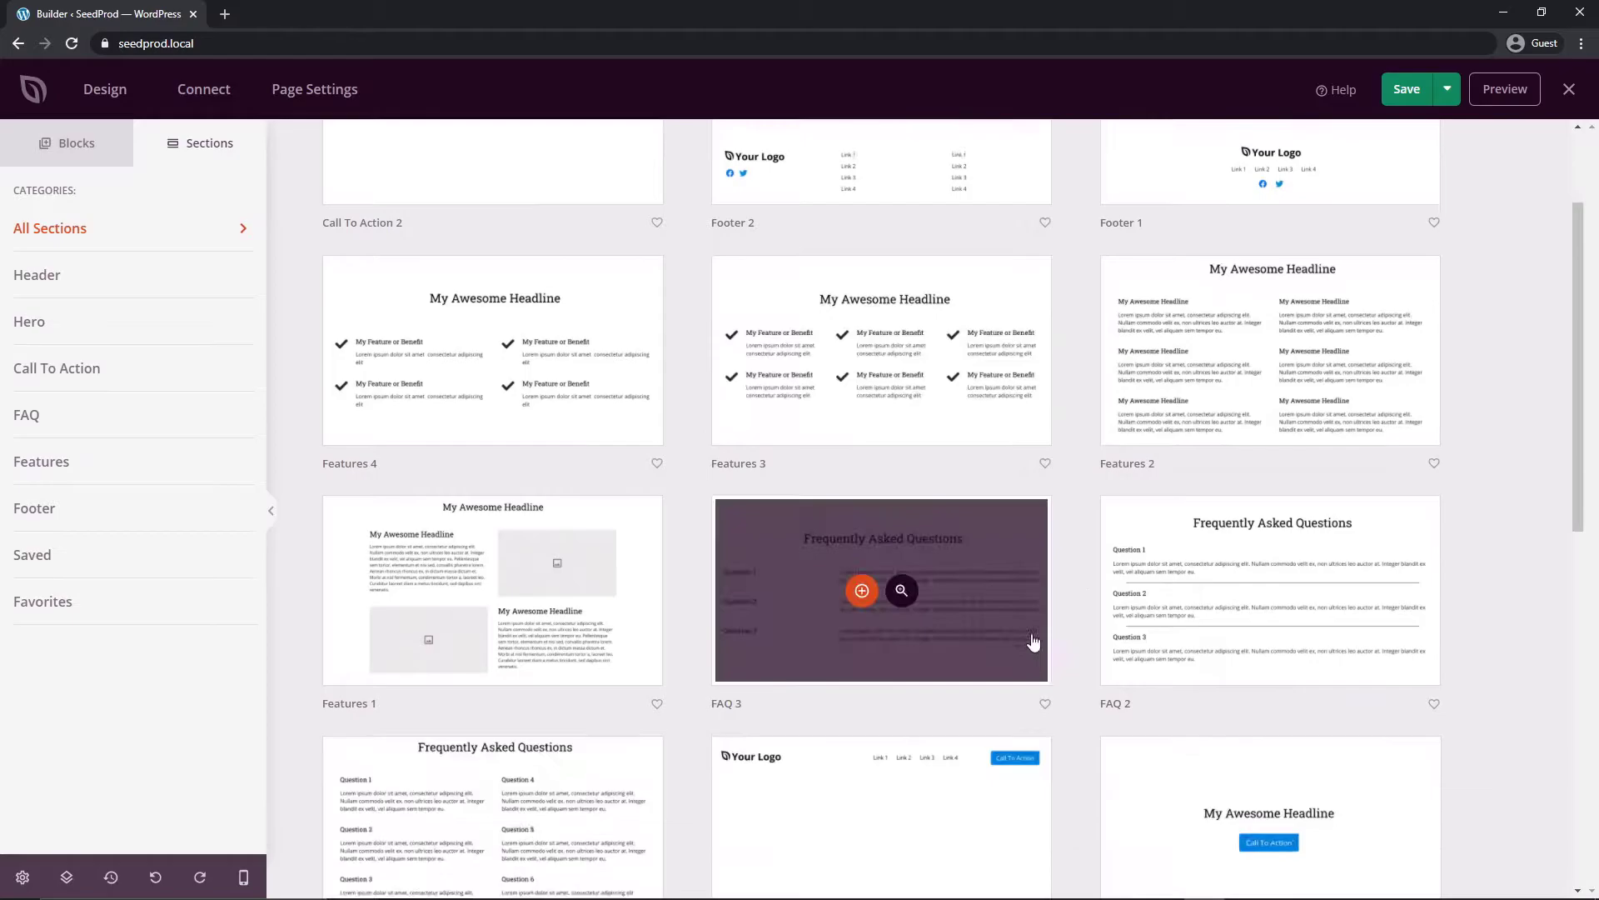
scroll(1033, 640, down, 3)
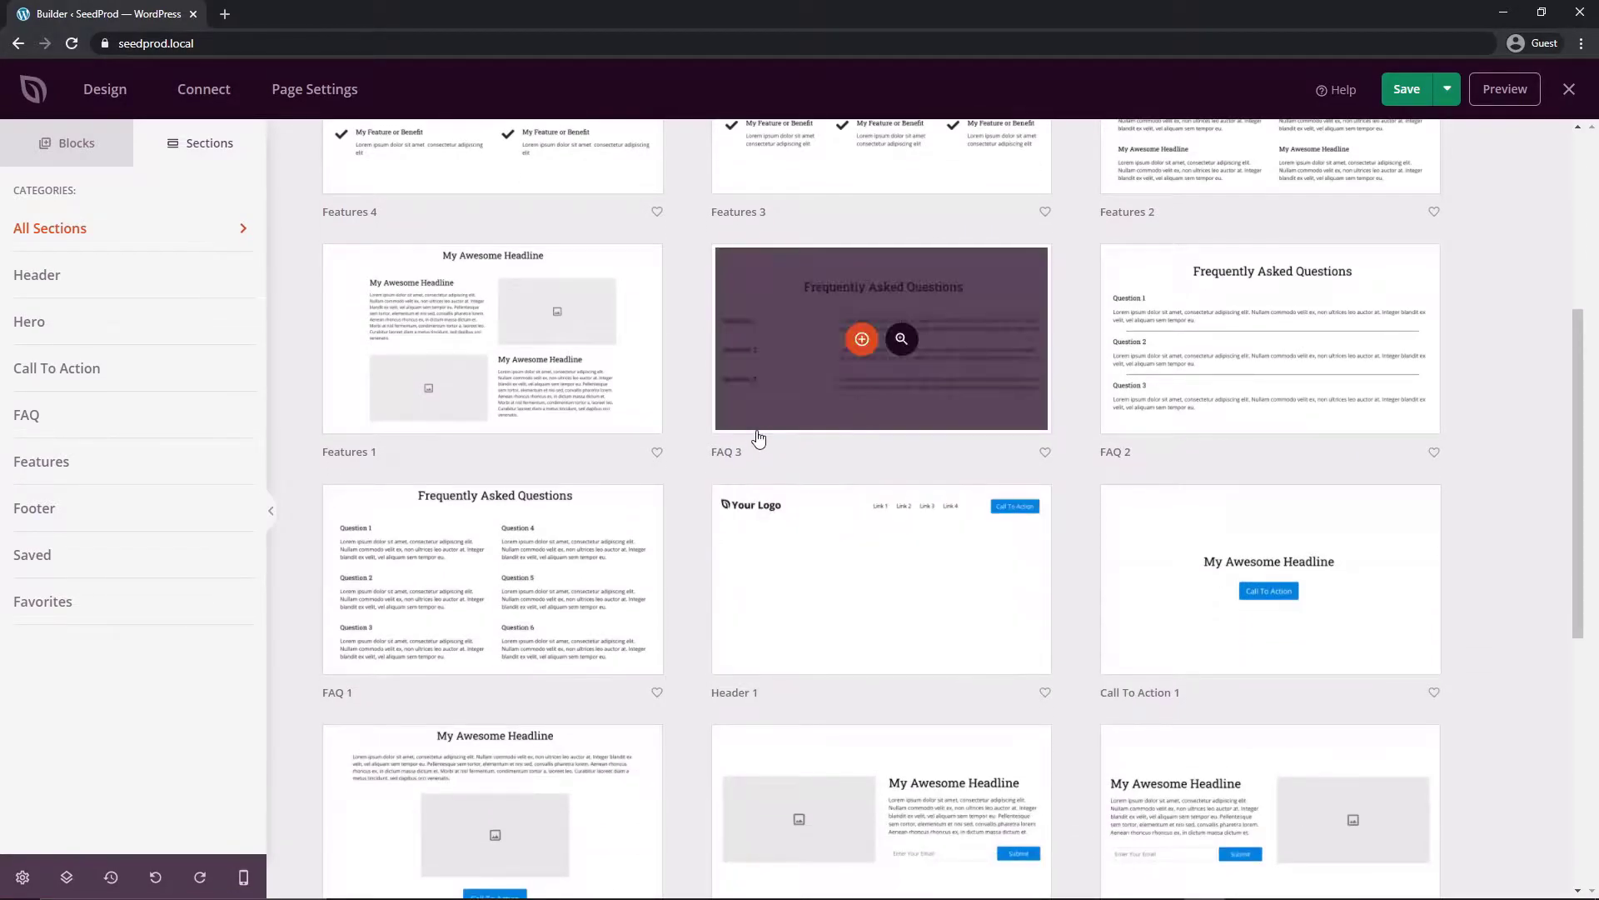
scroll(646, 449, up, 5)
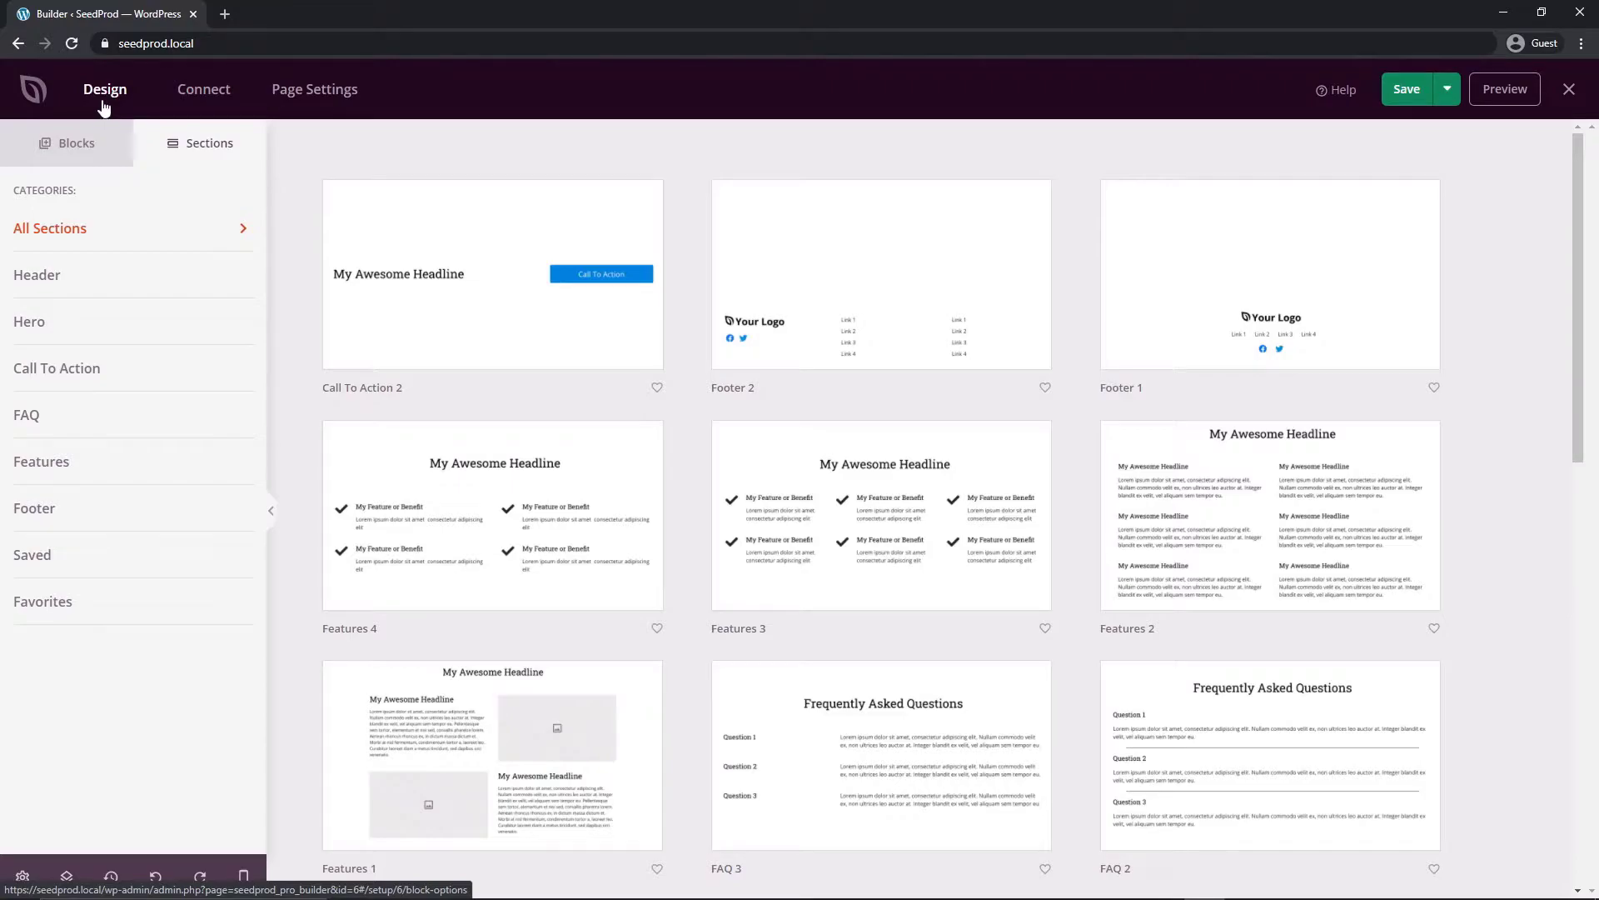
click(105, 92)
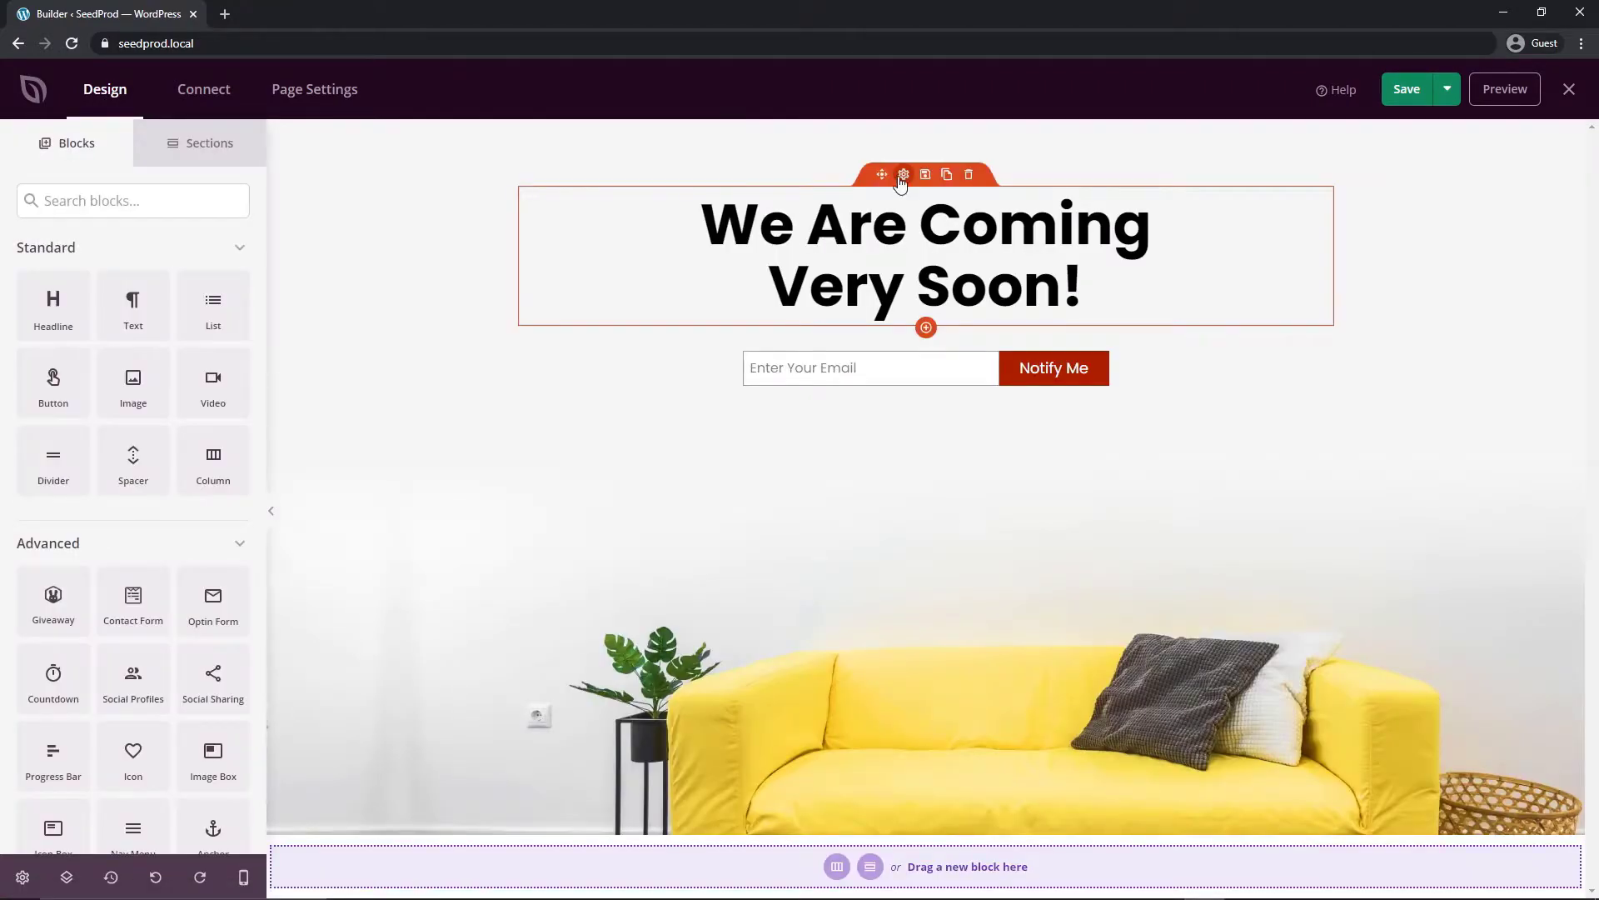
Step: Change the headline text to 'We Are Launching Soon!' and keep it centre-aligned
click(834, 251)
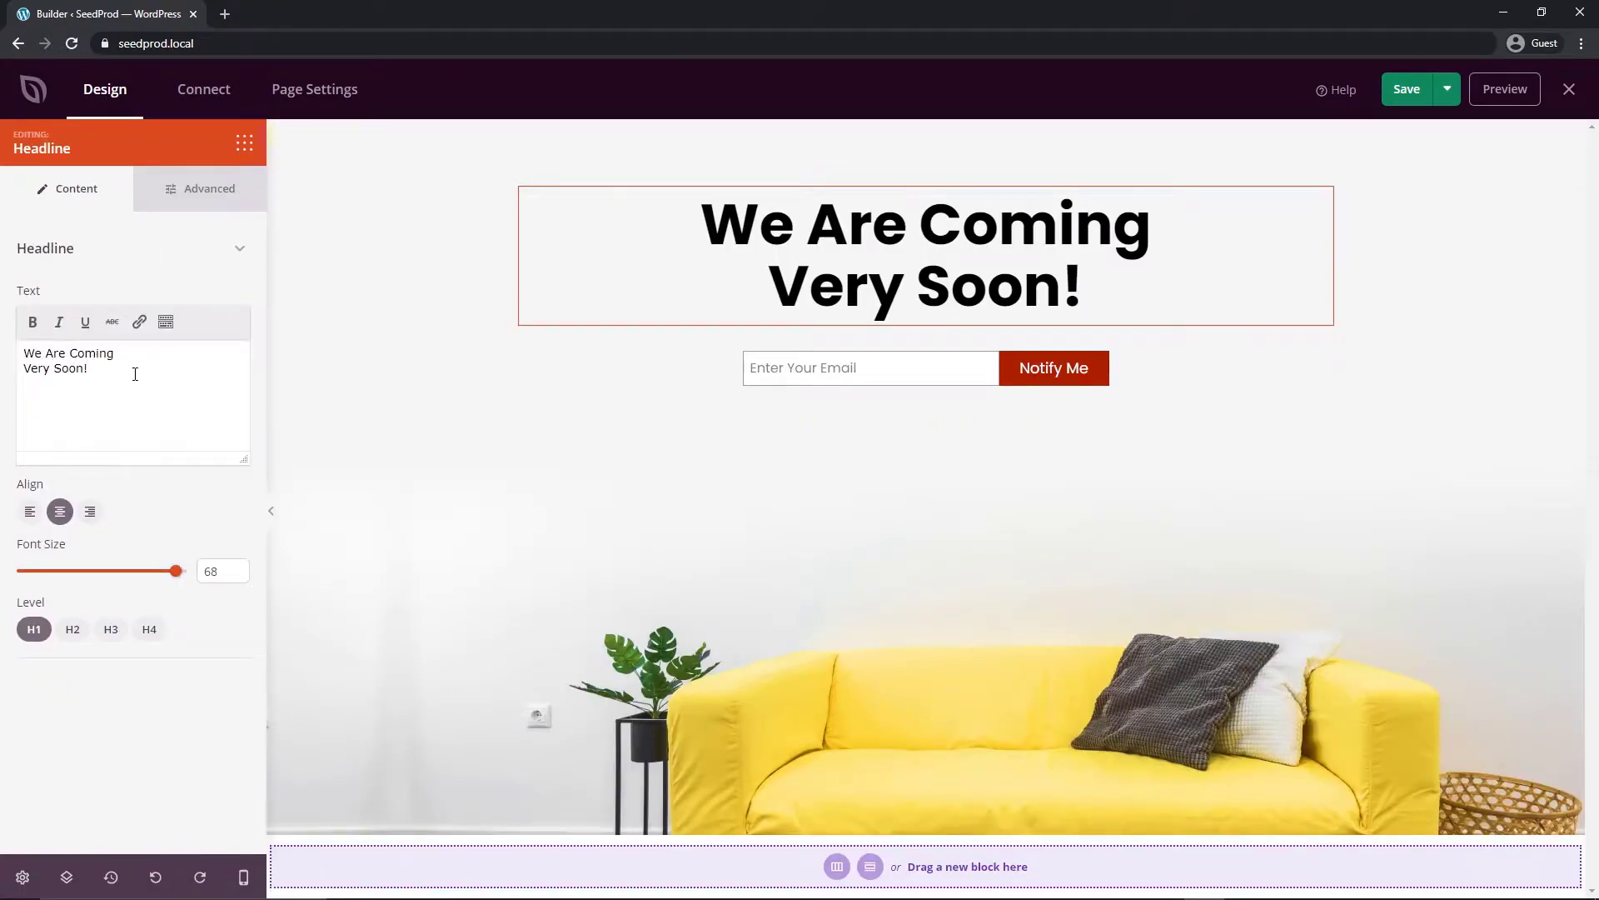
drag(135, 374, 1, 355)
text(We Are Launching Soon!)
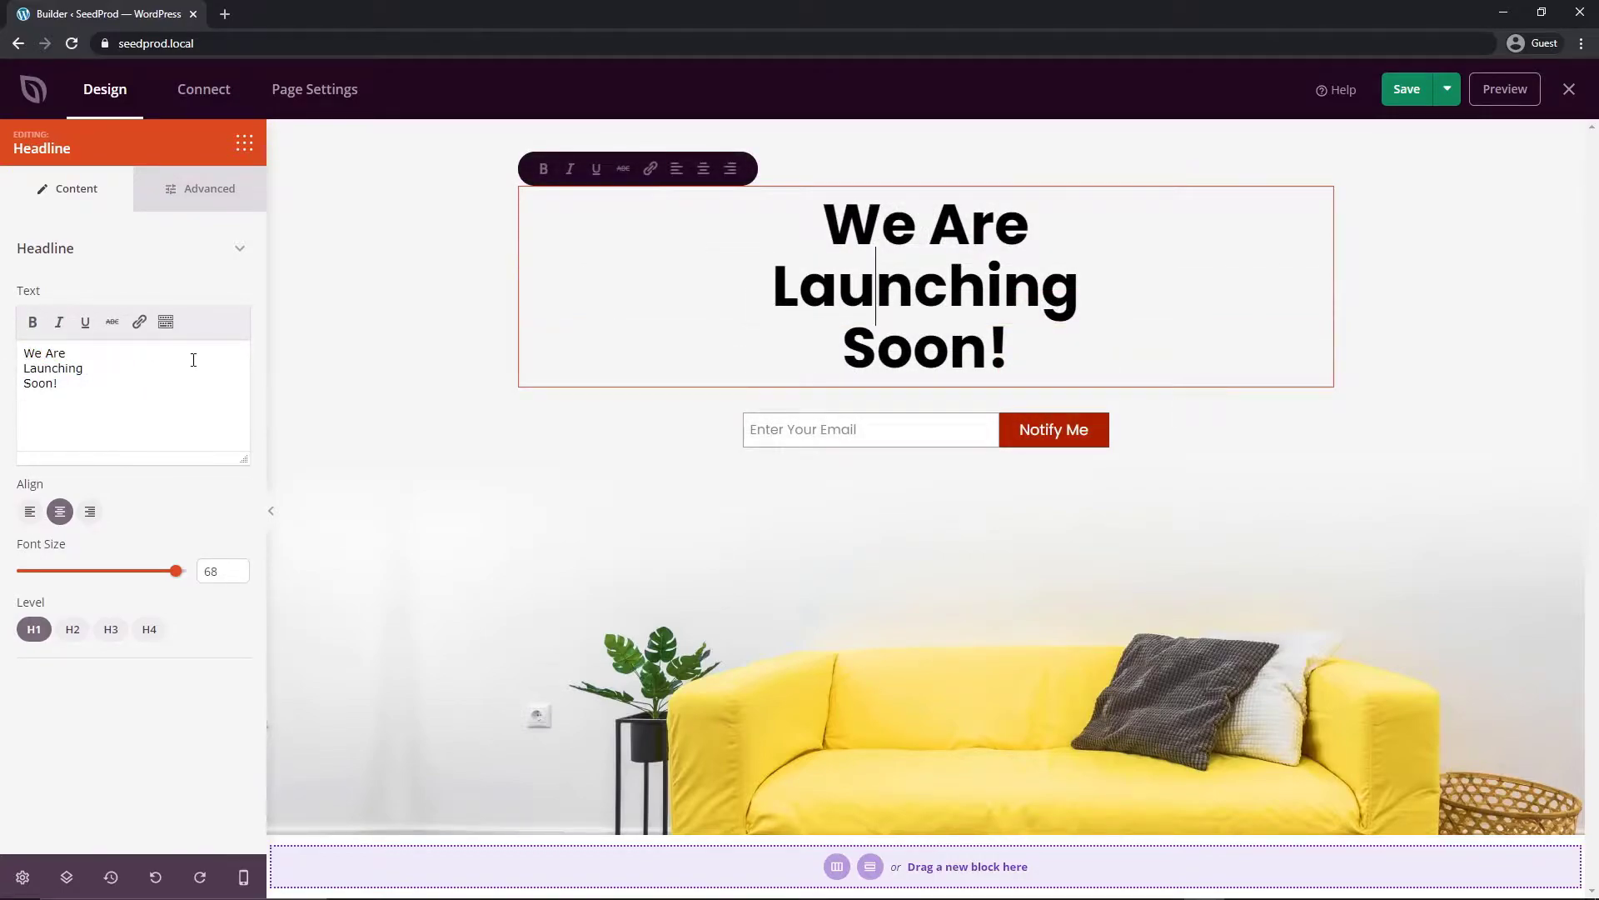
click(29, 510)
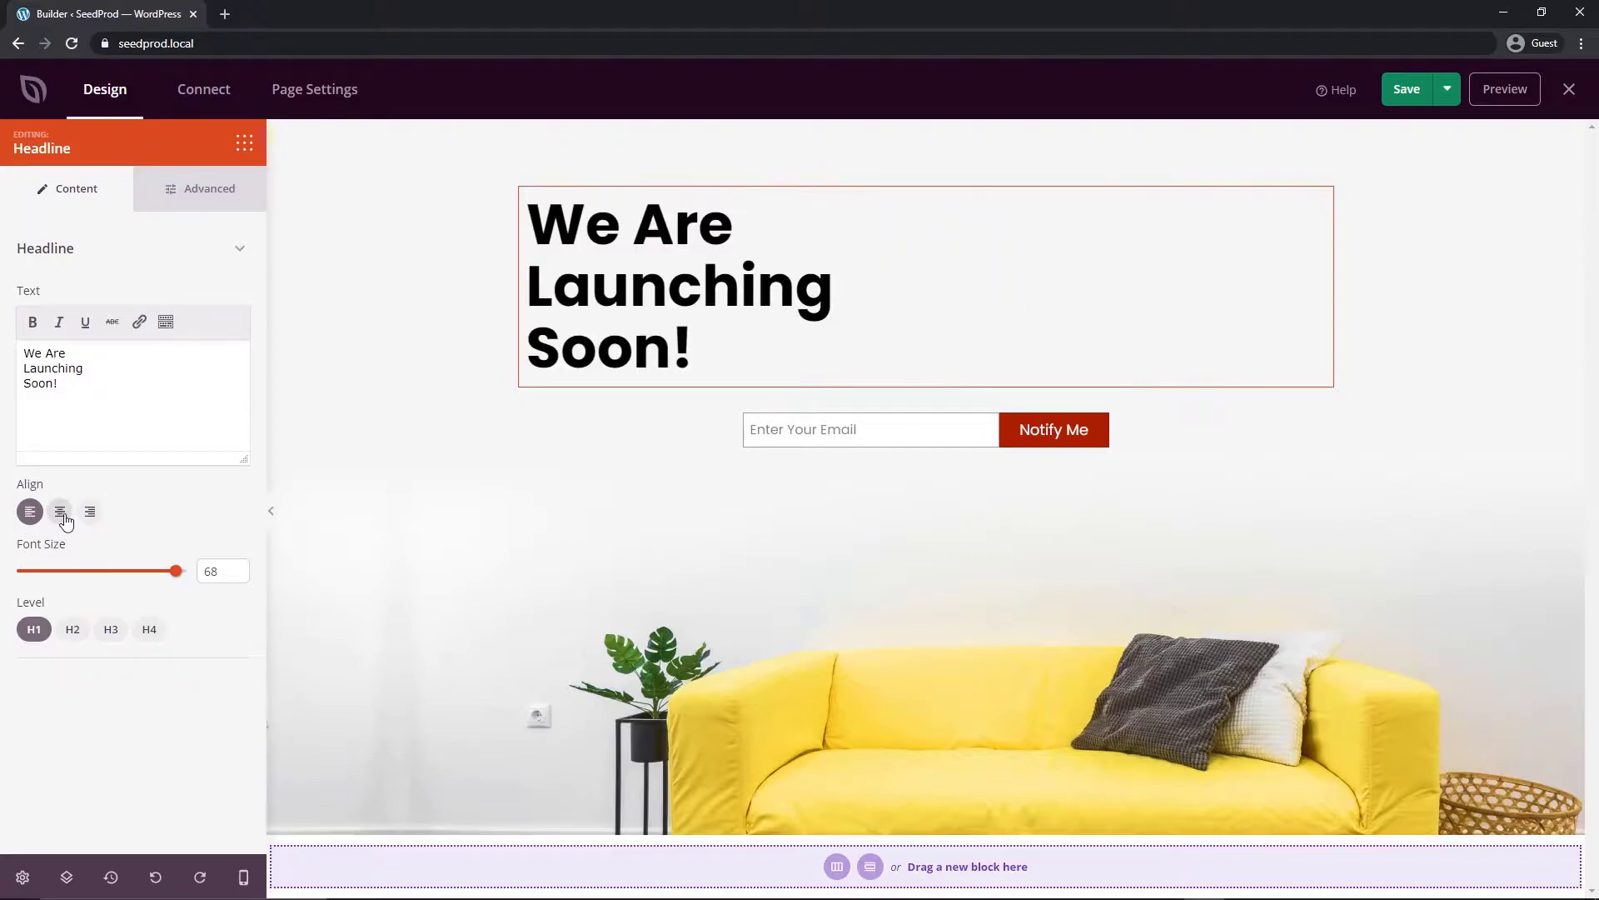
click(59, 511)
click(90, 510)
click(59, 511)
Step: Set the headline font size to 72, keeping heading level H1 after trying H2–H4
mouse_move(175, 573)
mouse_down()
mouse_move(89, 573)
mouse_move(189, 573)
mouse_up()
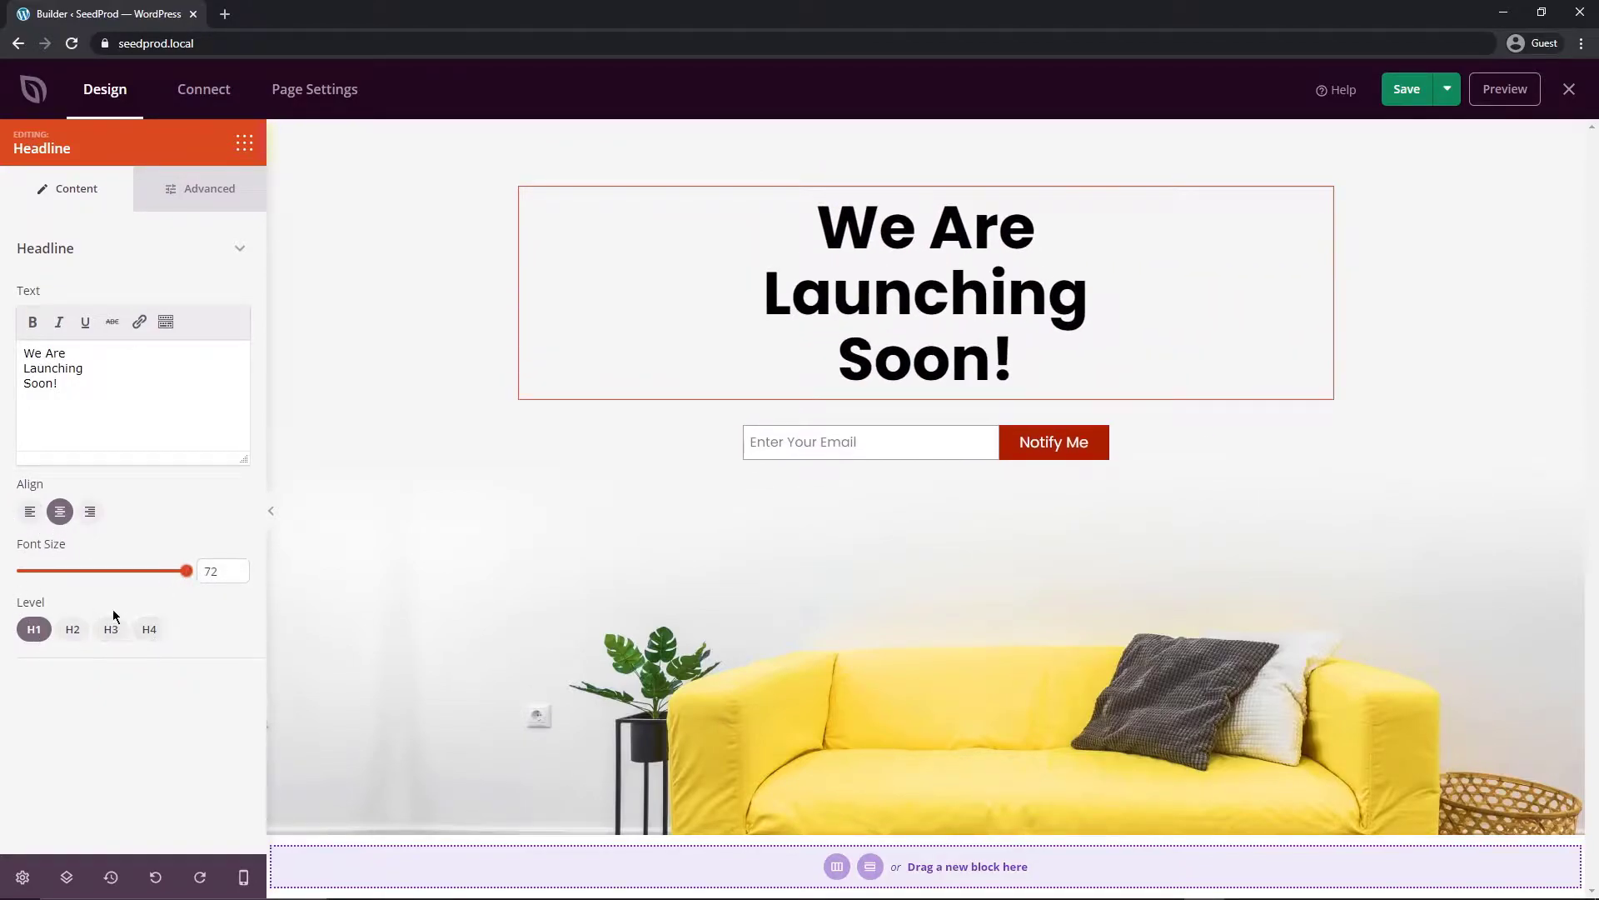
click(73, 635)
click(33, 631)
click(73, 635)
click(111, 628)
click(149, 629)
click(73, 629)
click(33, 629)
click(210, 191)
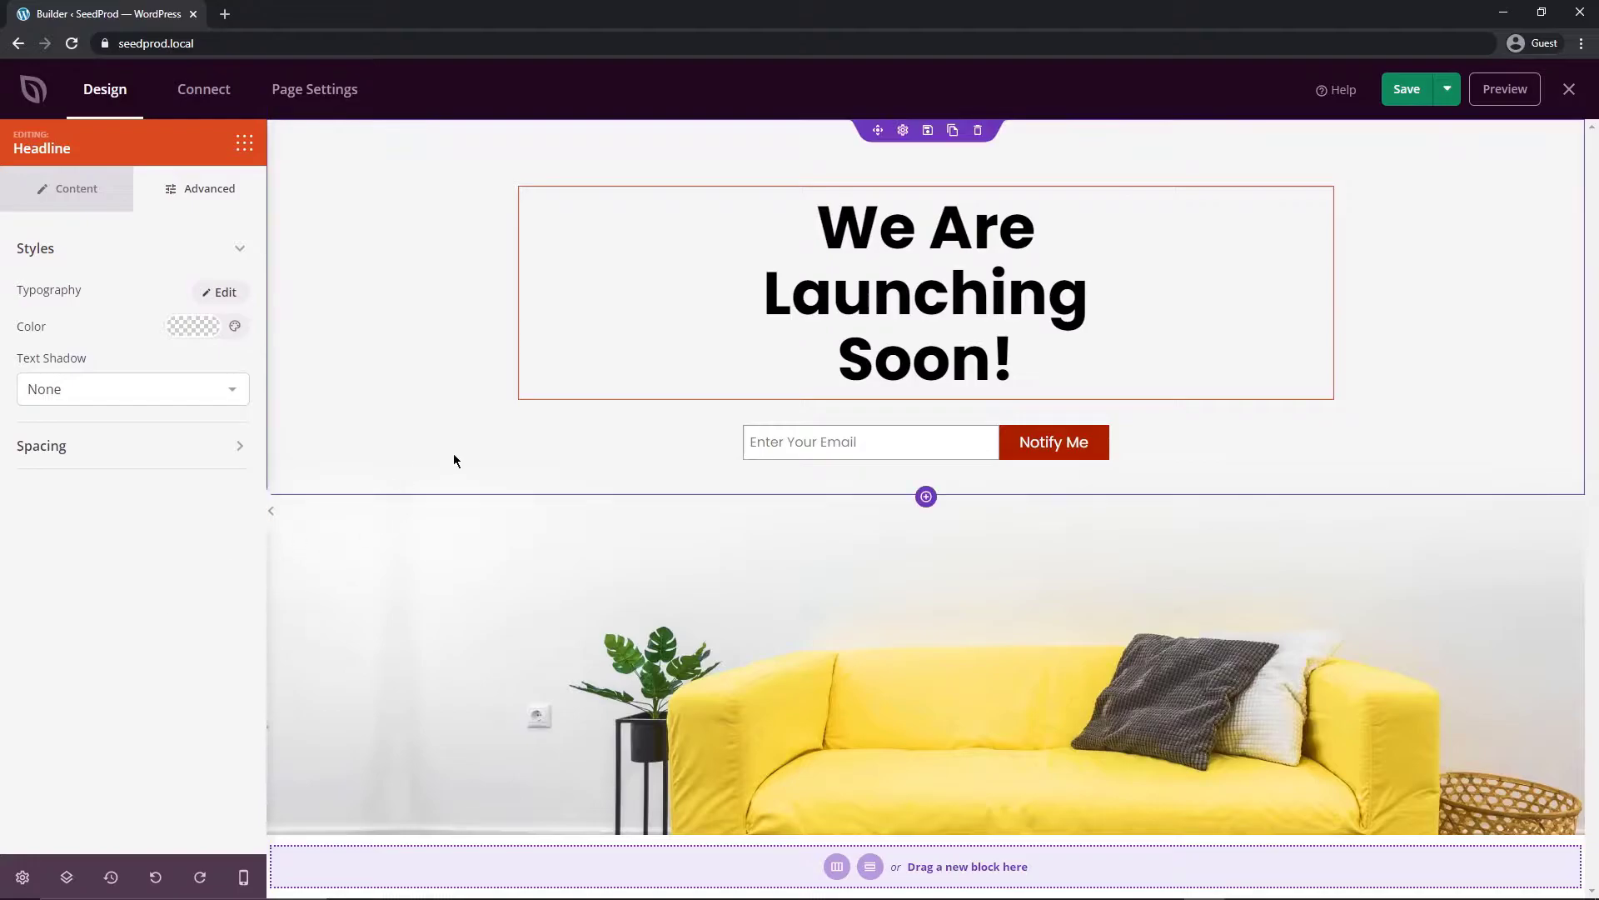
Step: Drag a Countdown block onto the page beneath the headline
click(244, 145)
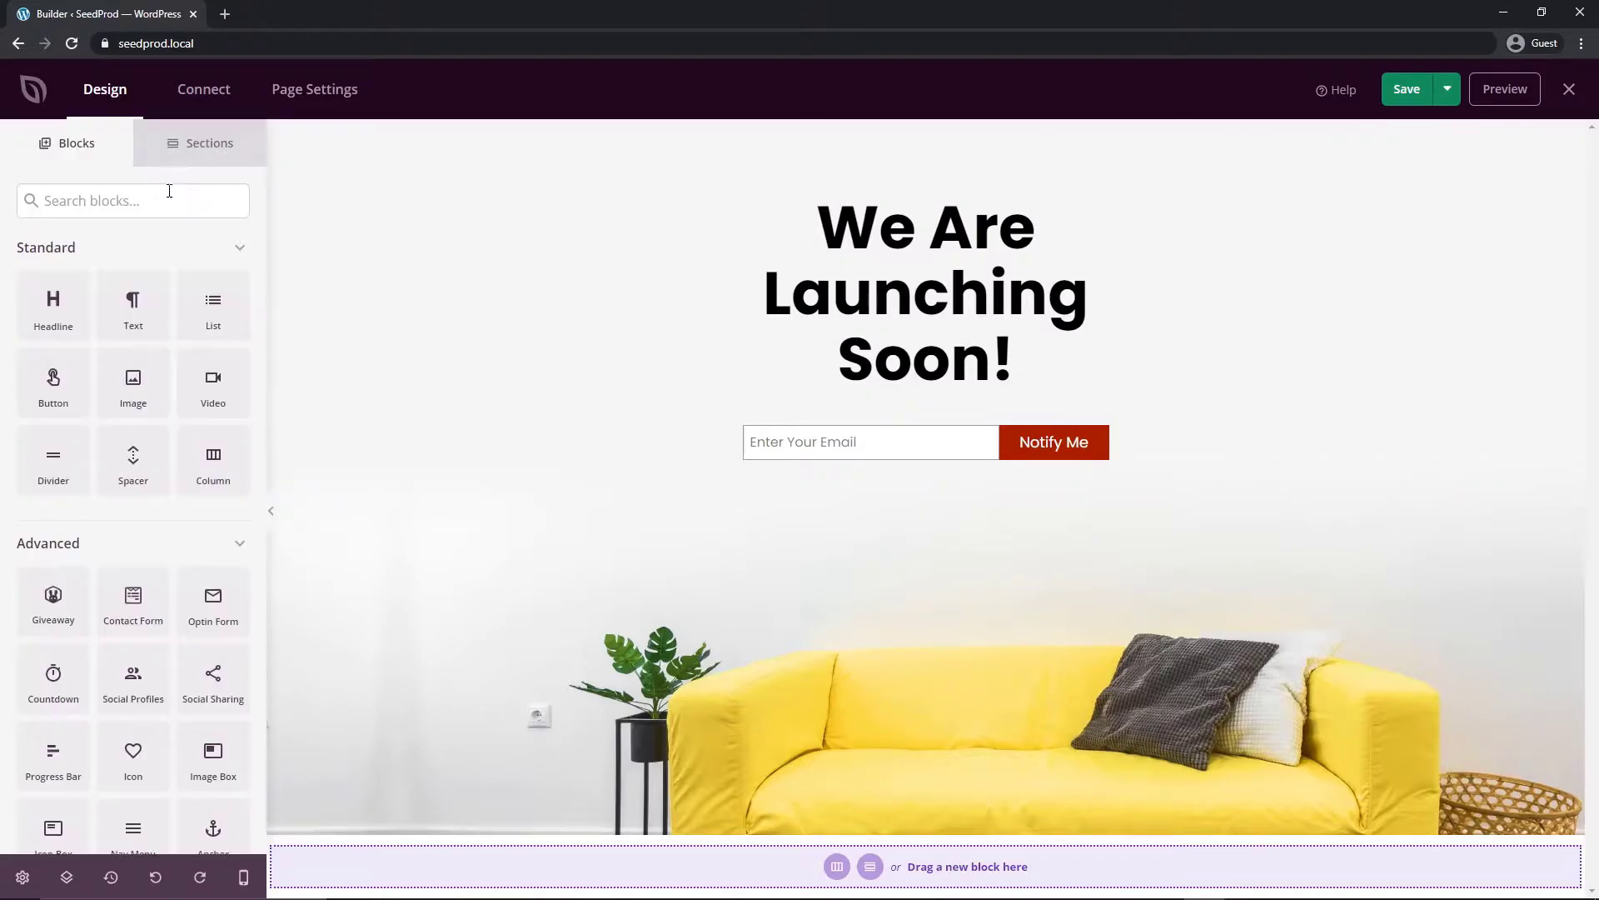
scroll(82, 533, down, 1)
scroll(83, 533, down, 2)
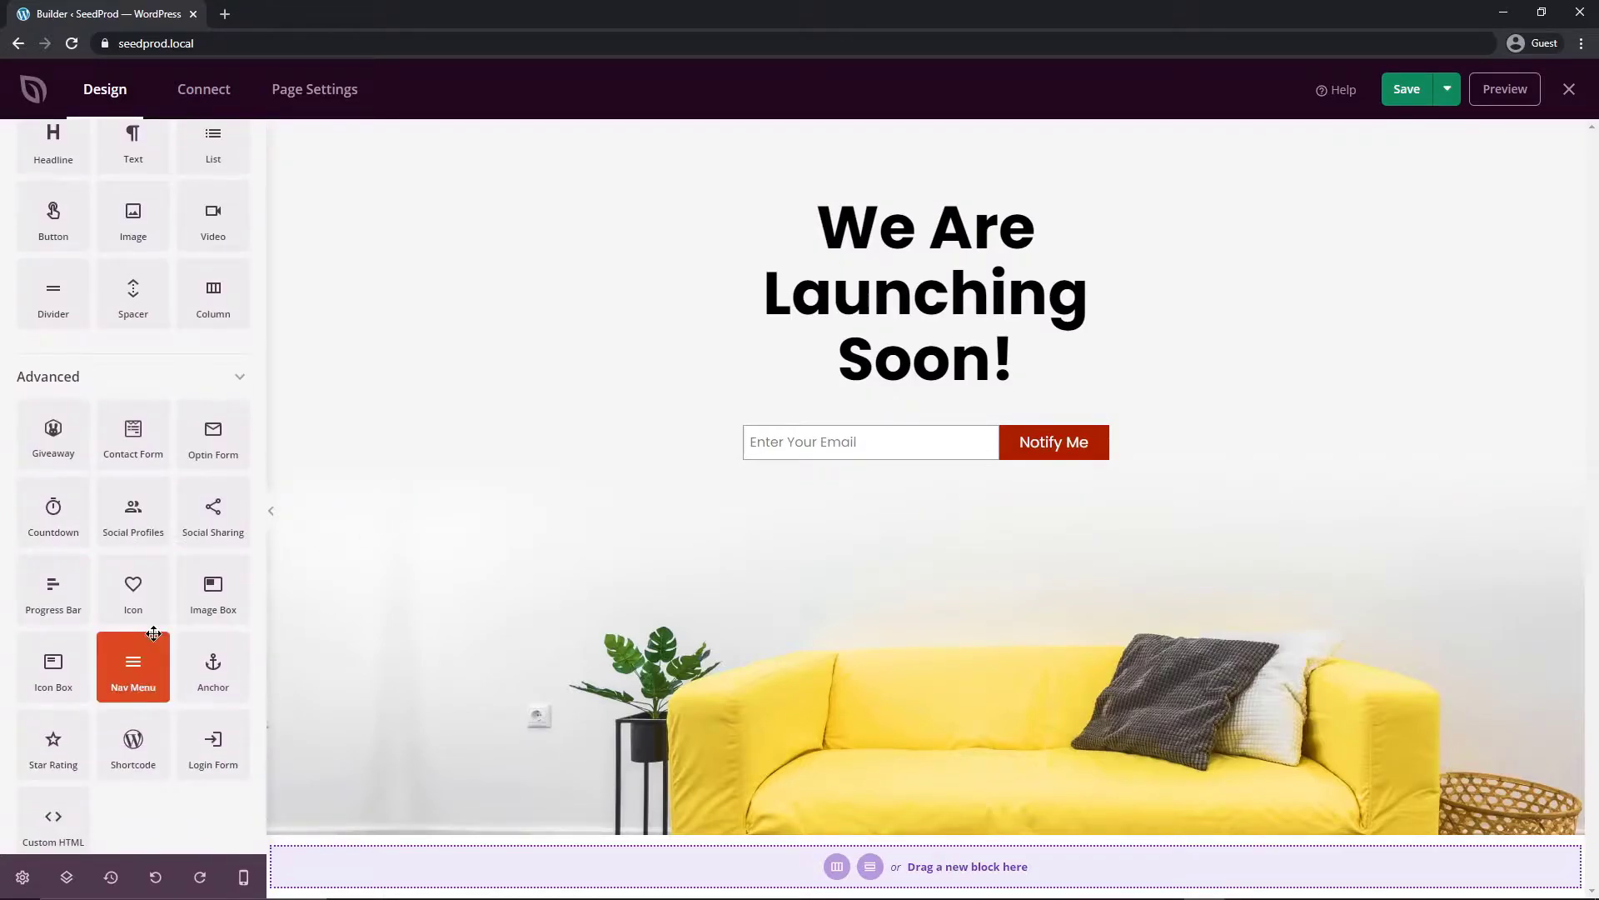
drag(54, 512, 891, 448)
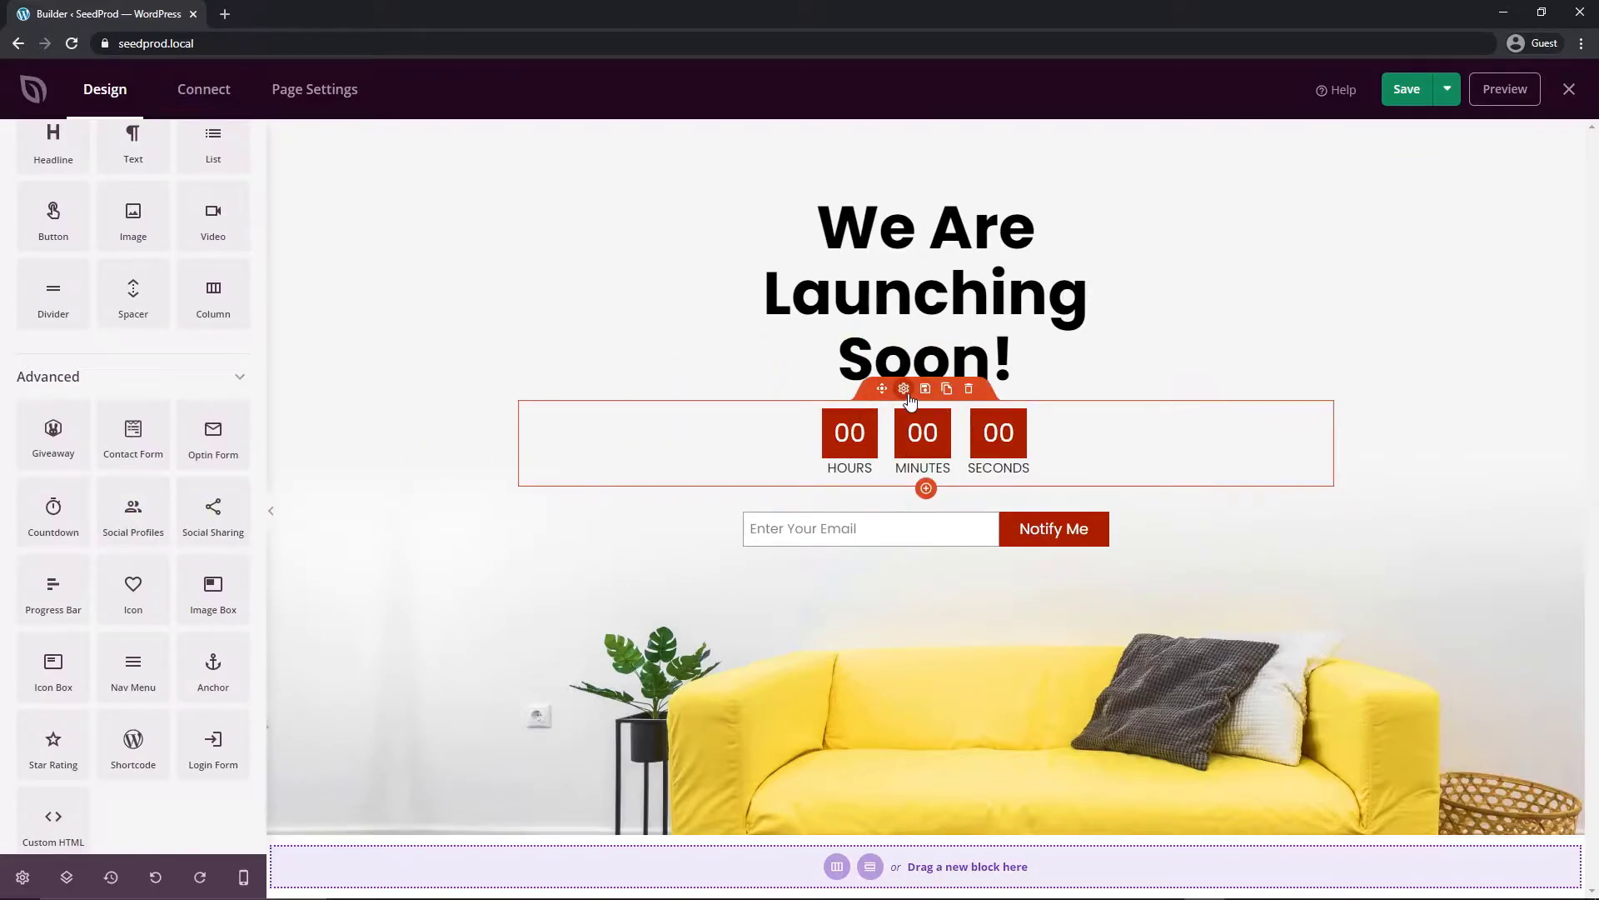
click(904, 389)
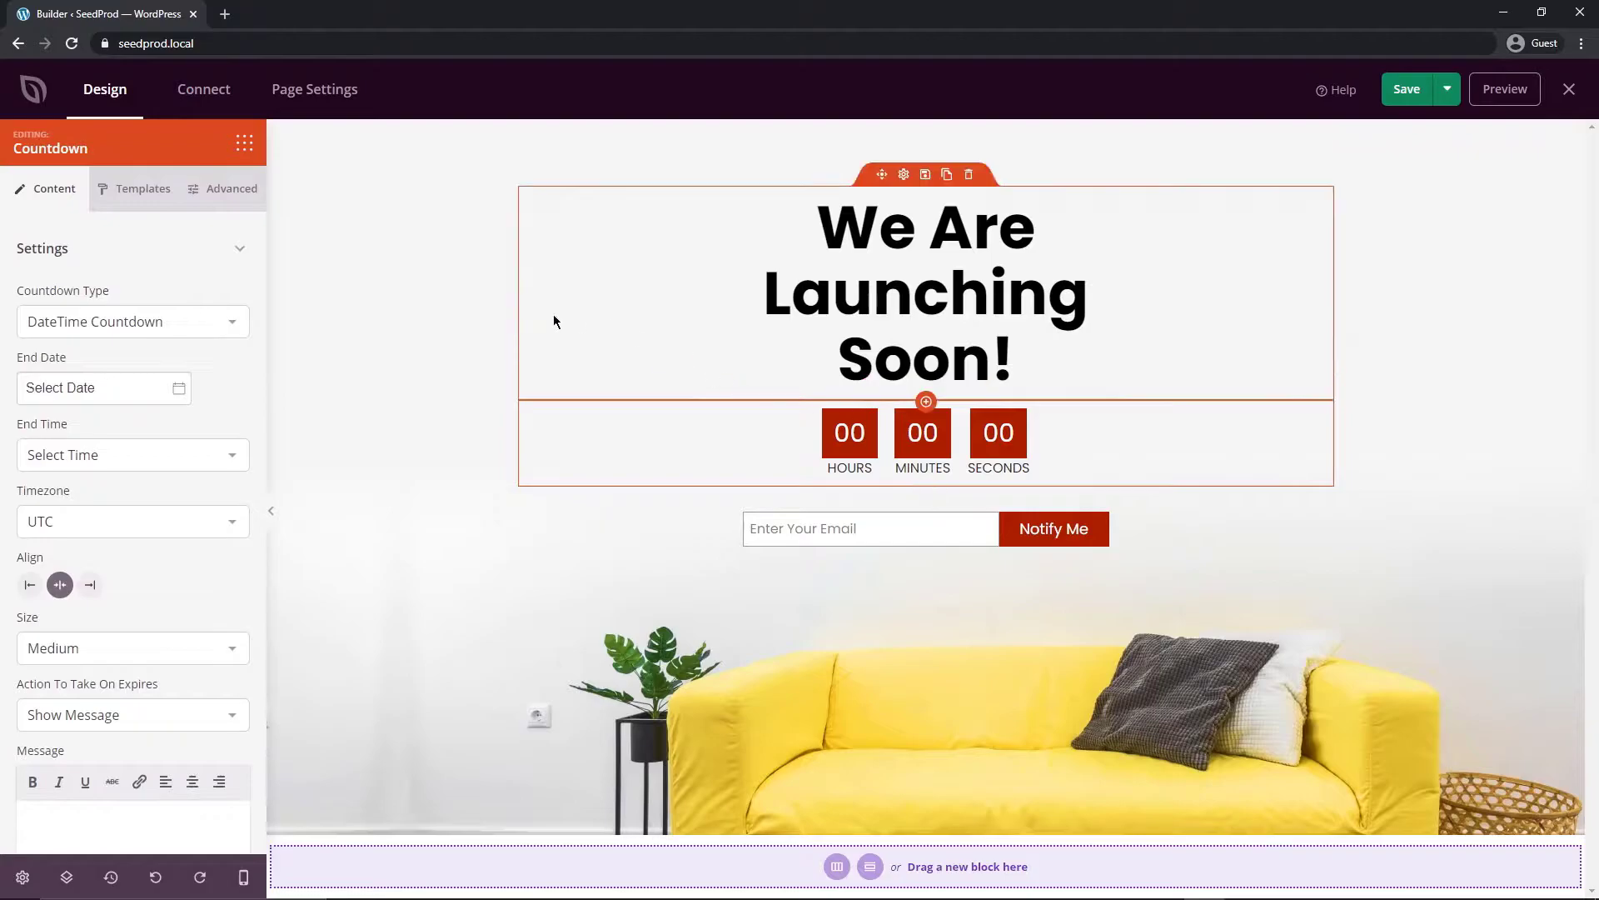
Step: Set the countdown to end 2021-01-22 at 5:00 A.M., keeping the UTC time zone
click(154, 384)
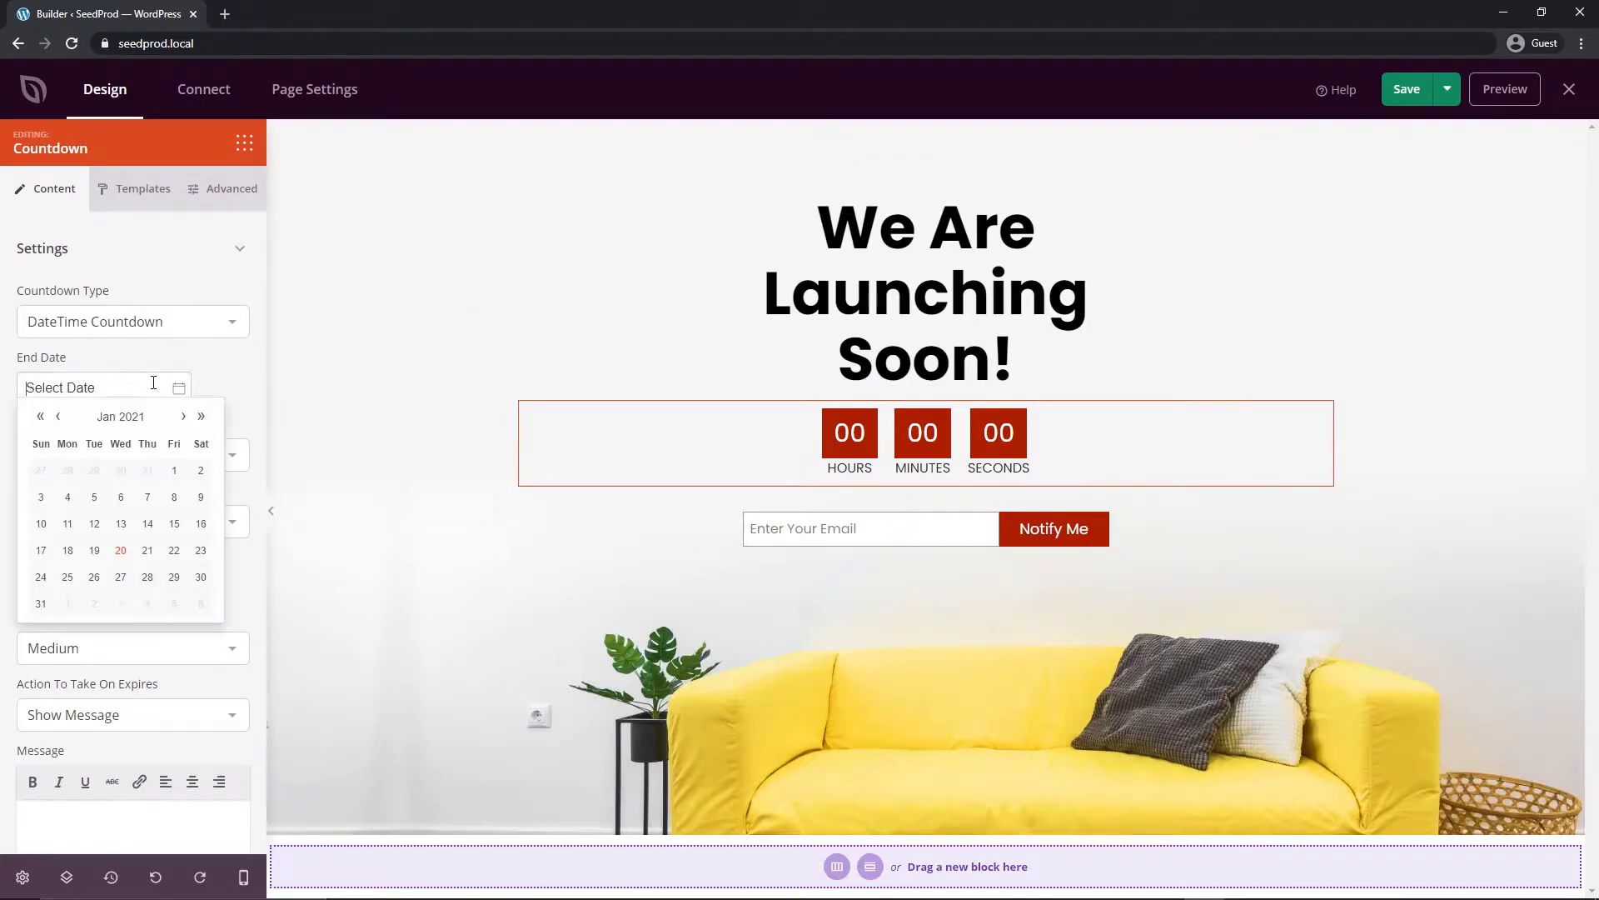
click(174, 549)
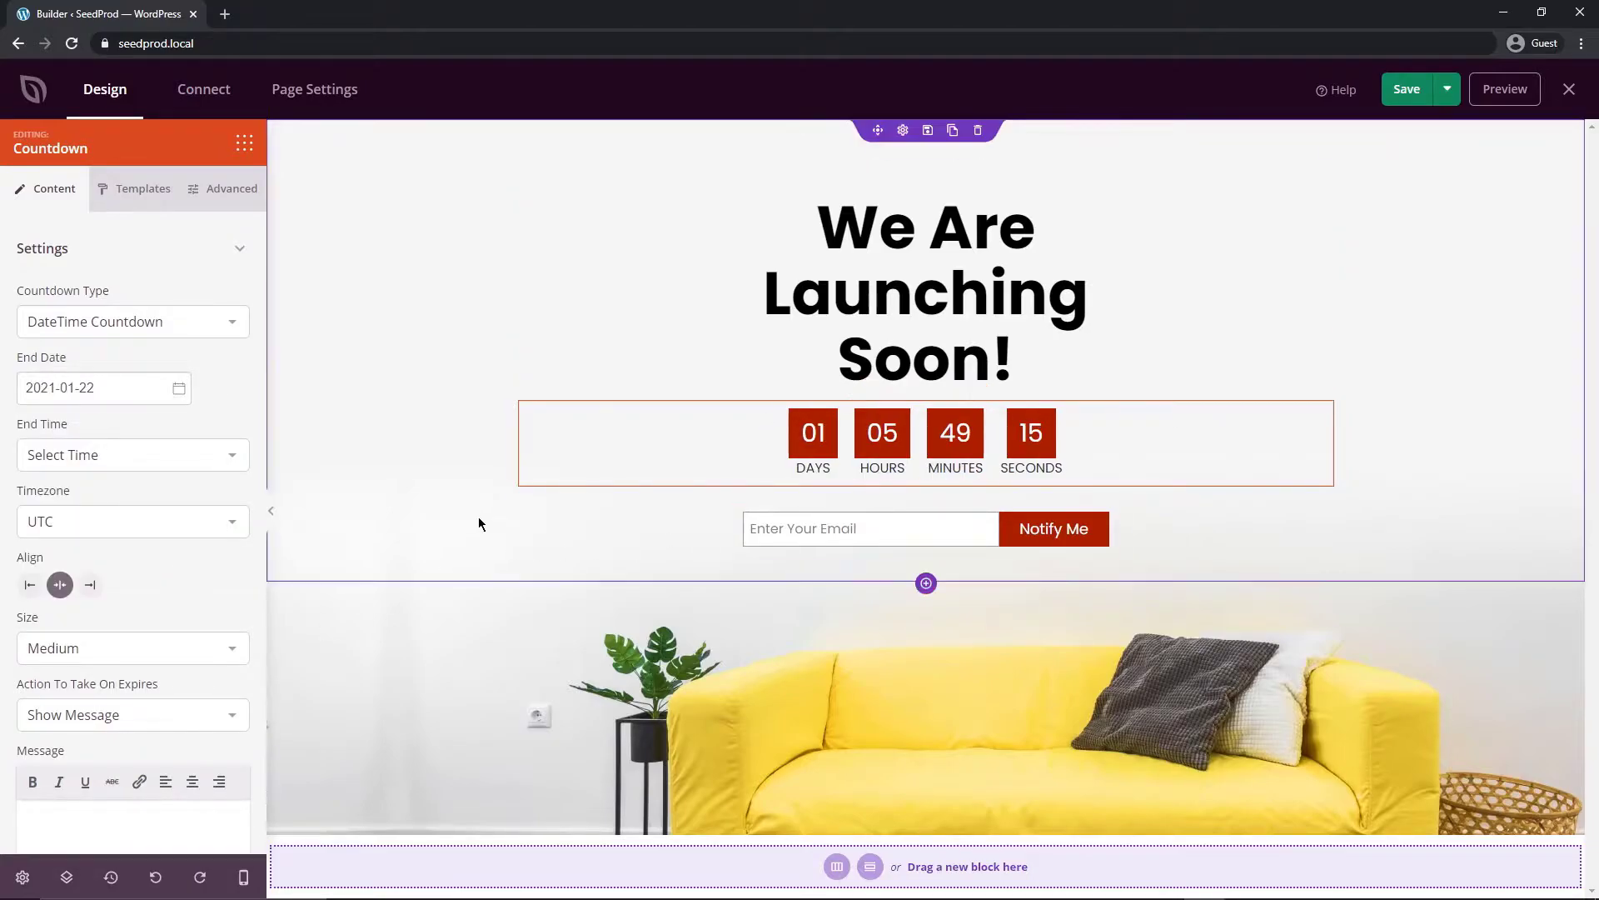
click(114, 459)
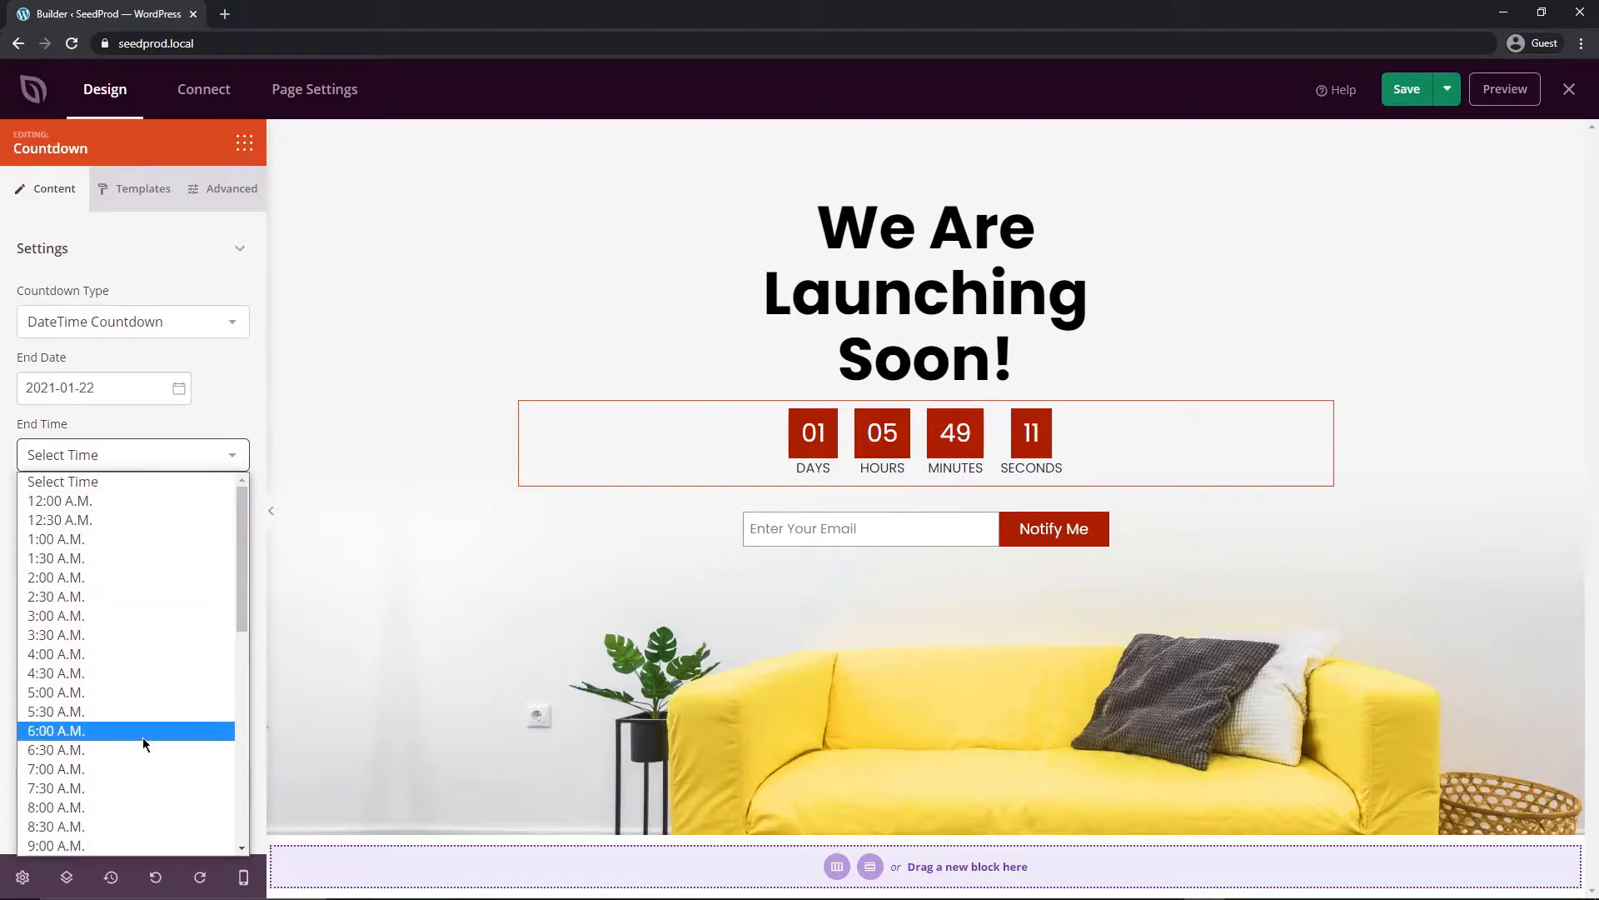
click(135, 695)
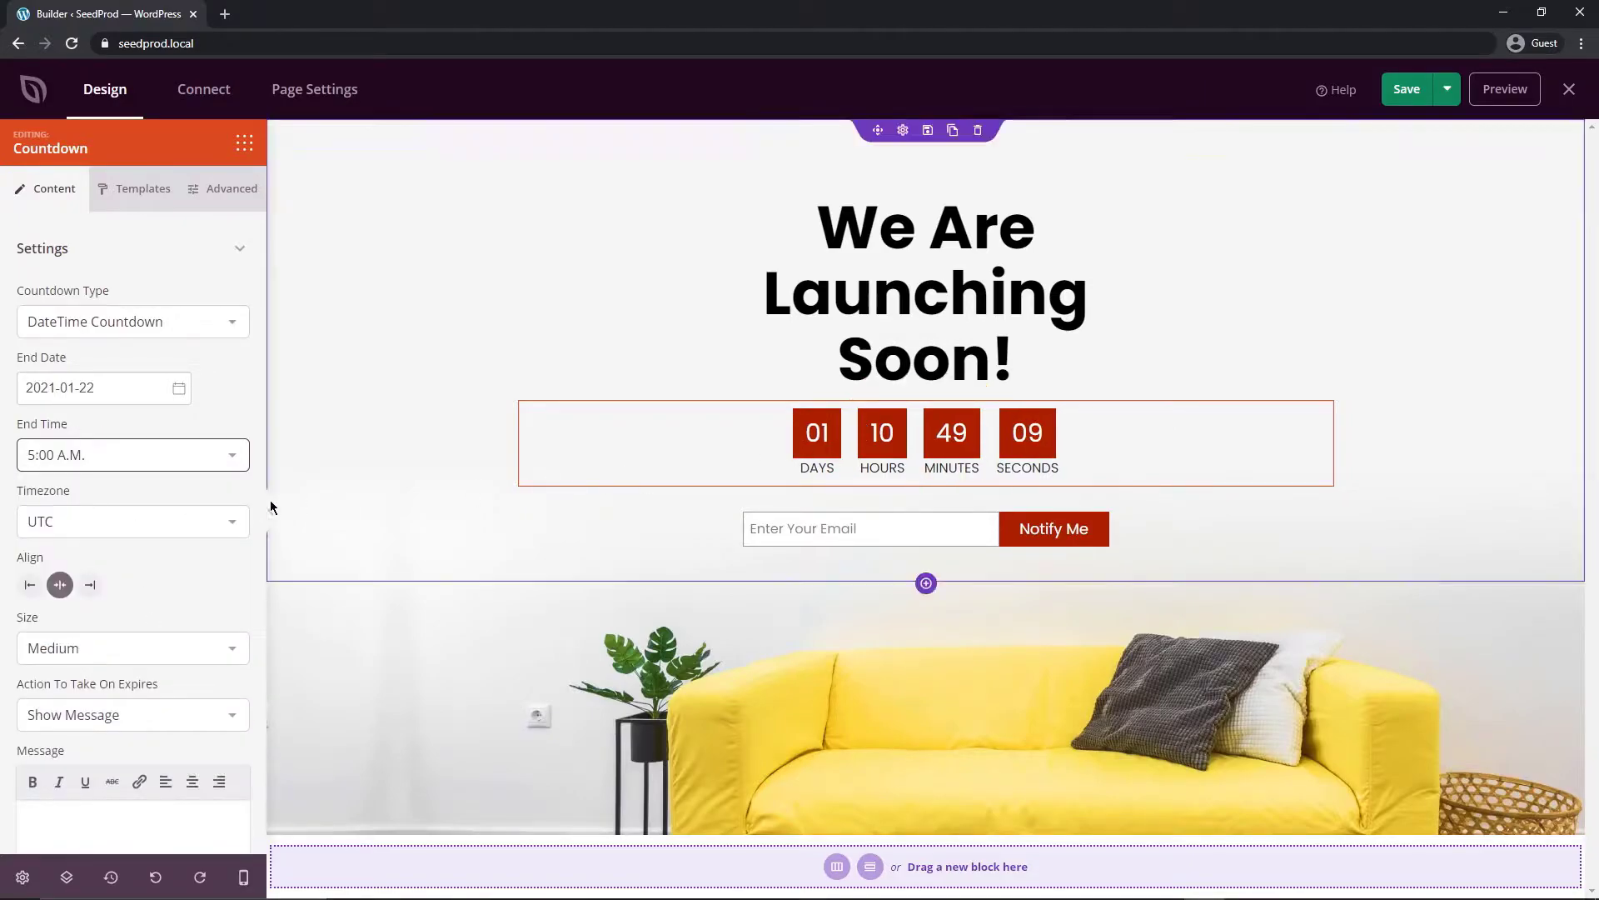
click(232, 523)
scroll(219, 409, up, 15)
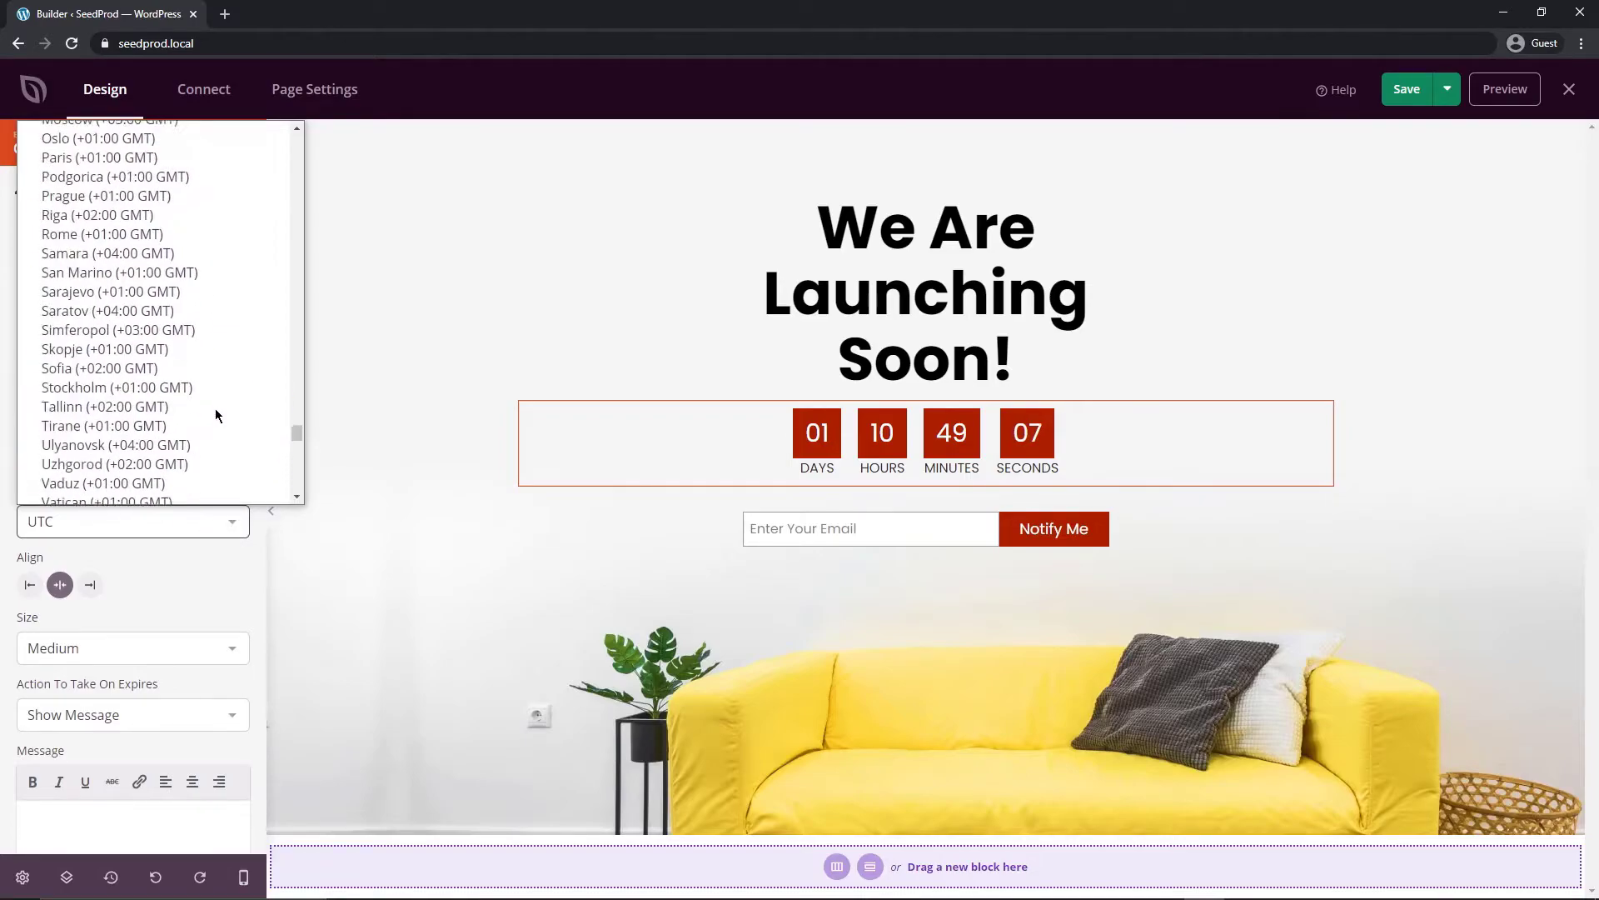
scroll(209, 416, up, 10)
click(177, 574)
scroll(166, 562, down, 1)
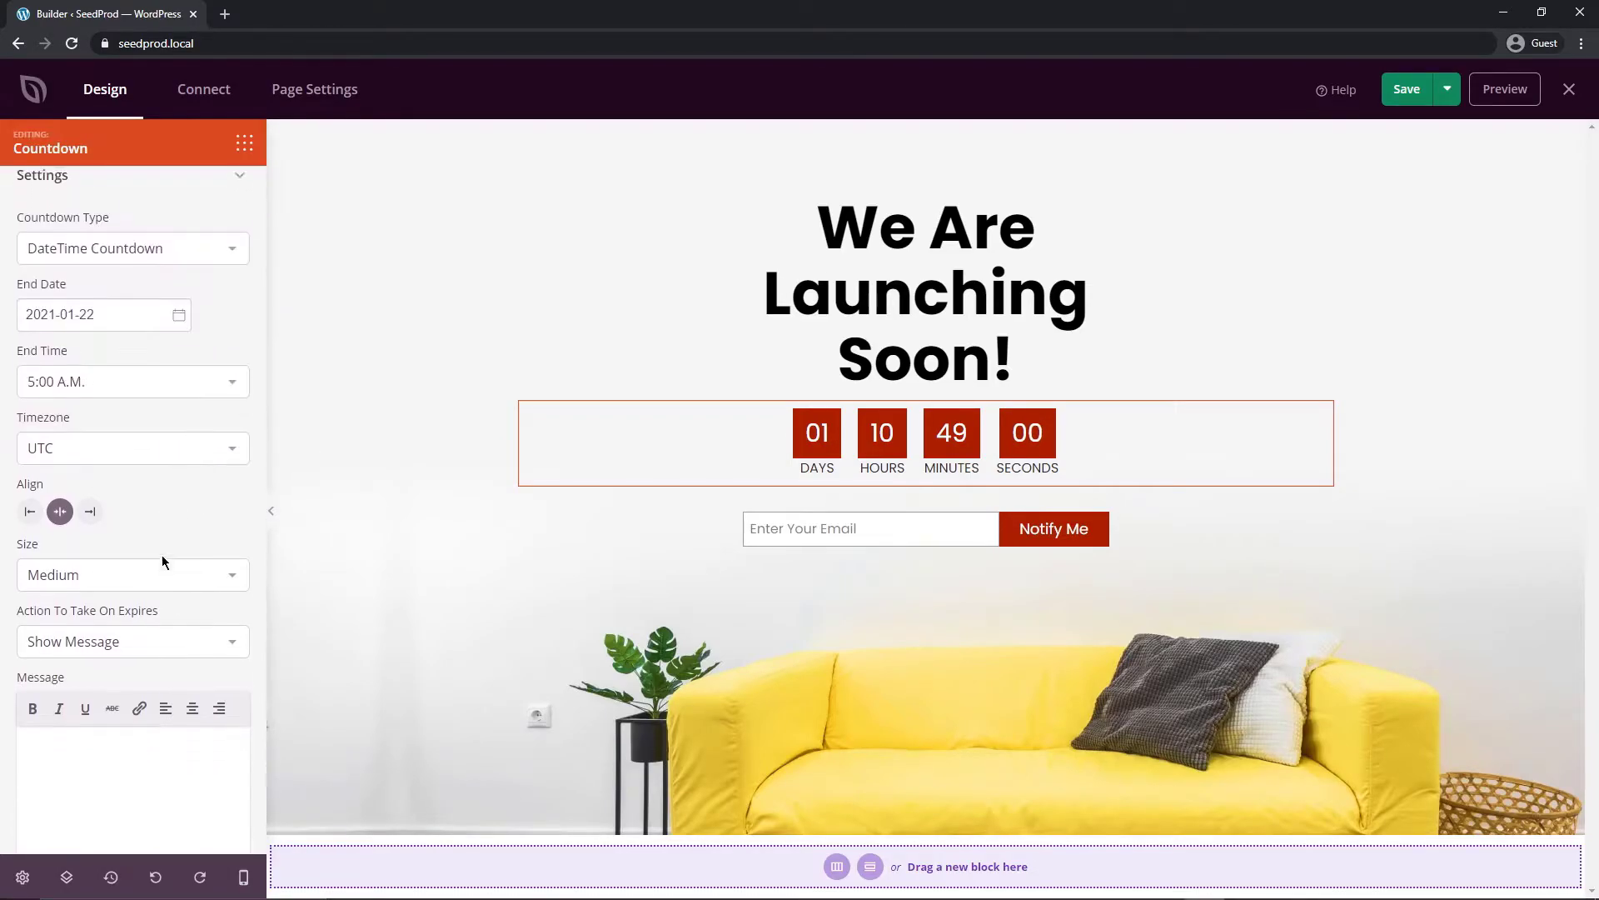
scroll(162, 554, down, 2)
scroll(100, 391, up, 3)
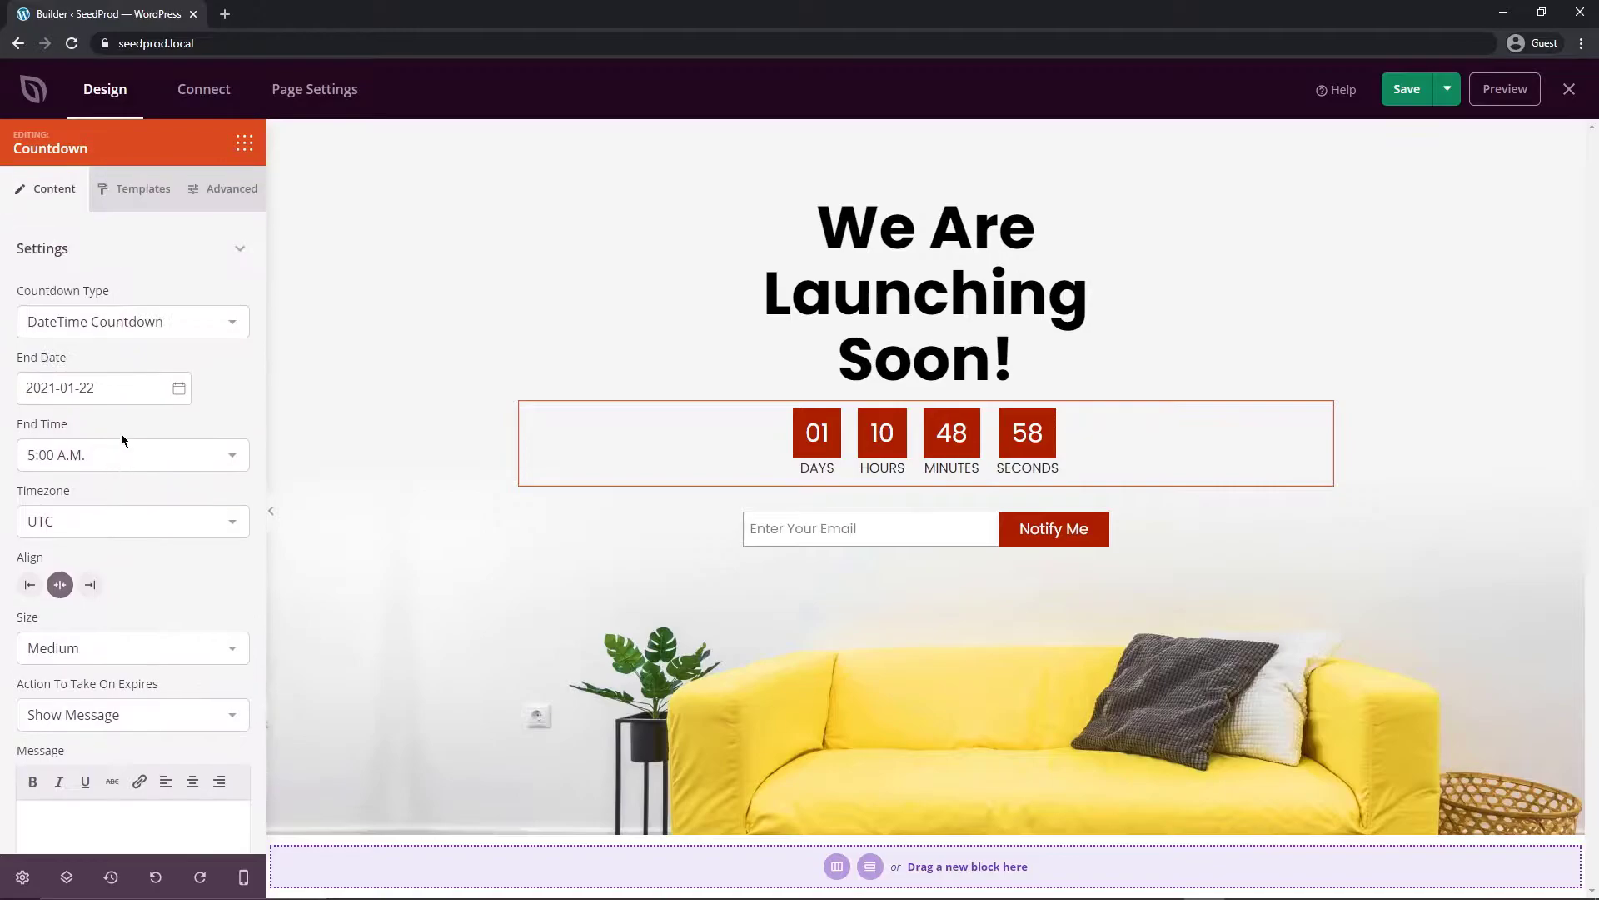
Step: Switch the countdown template to outlined circles after trying plain-number and filled red styles
click(143, 197)
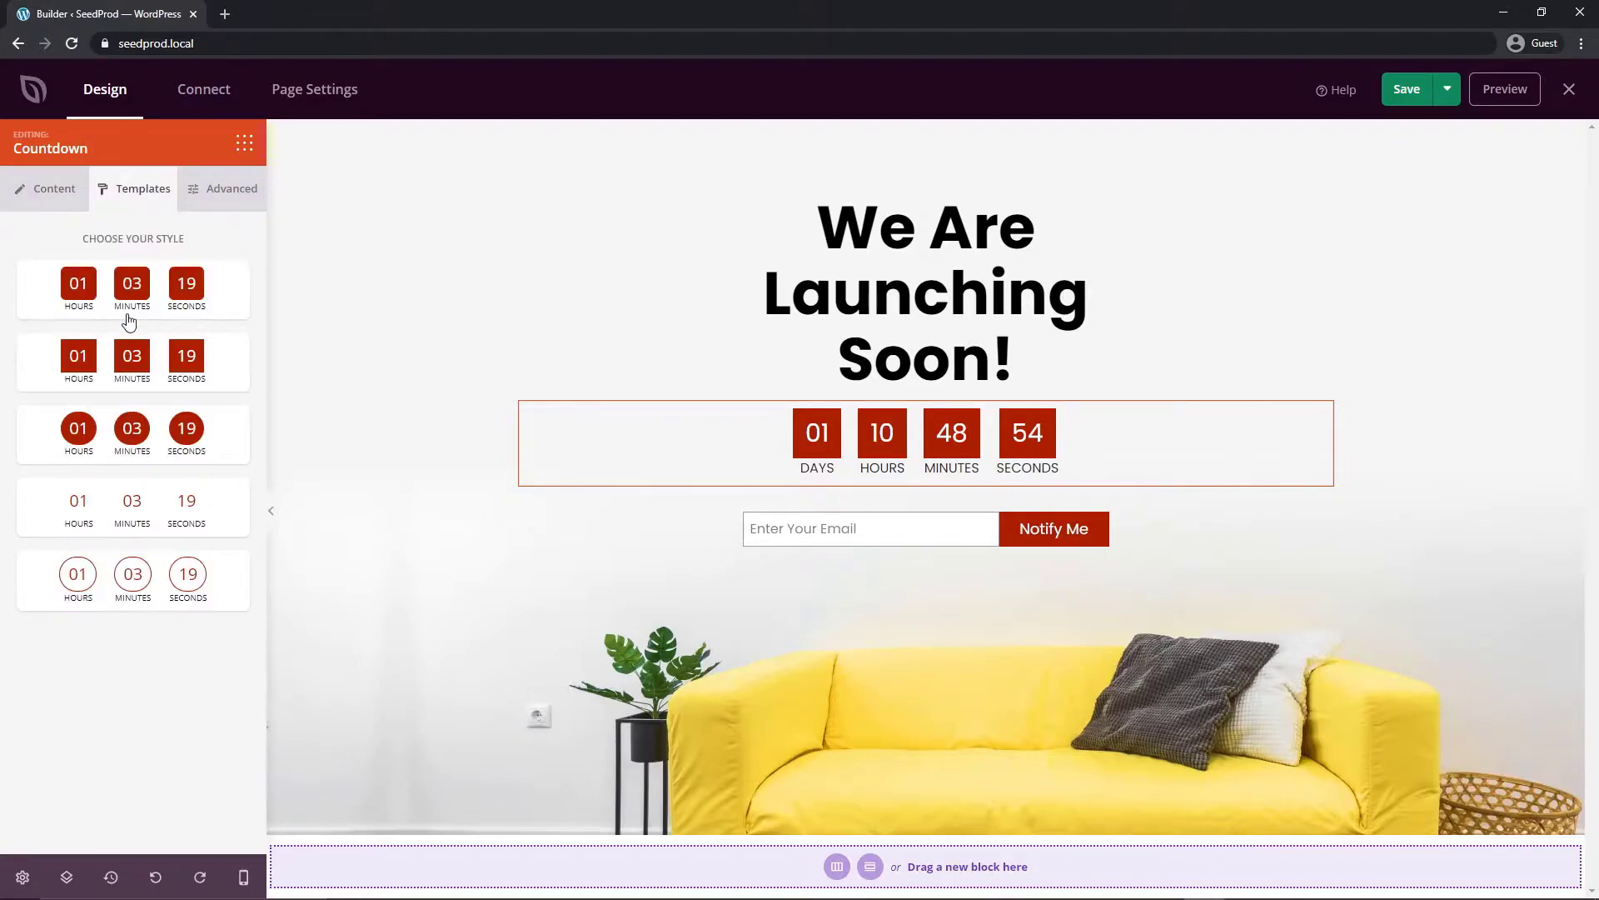
click(136, 508)
click(137, 426)
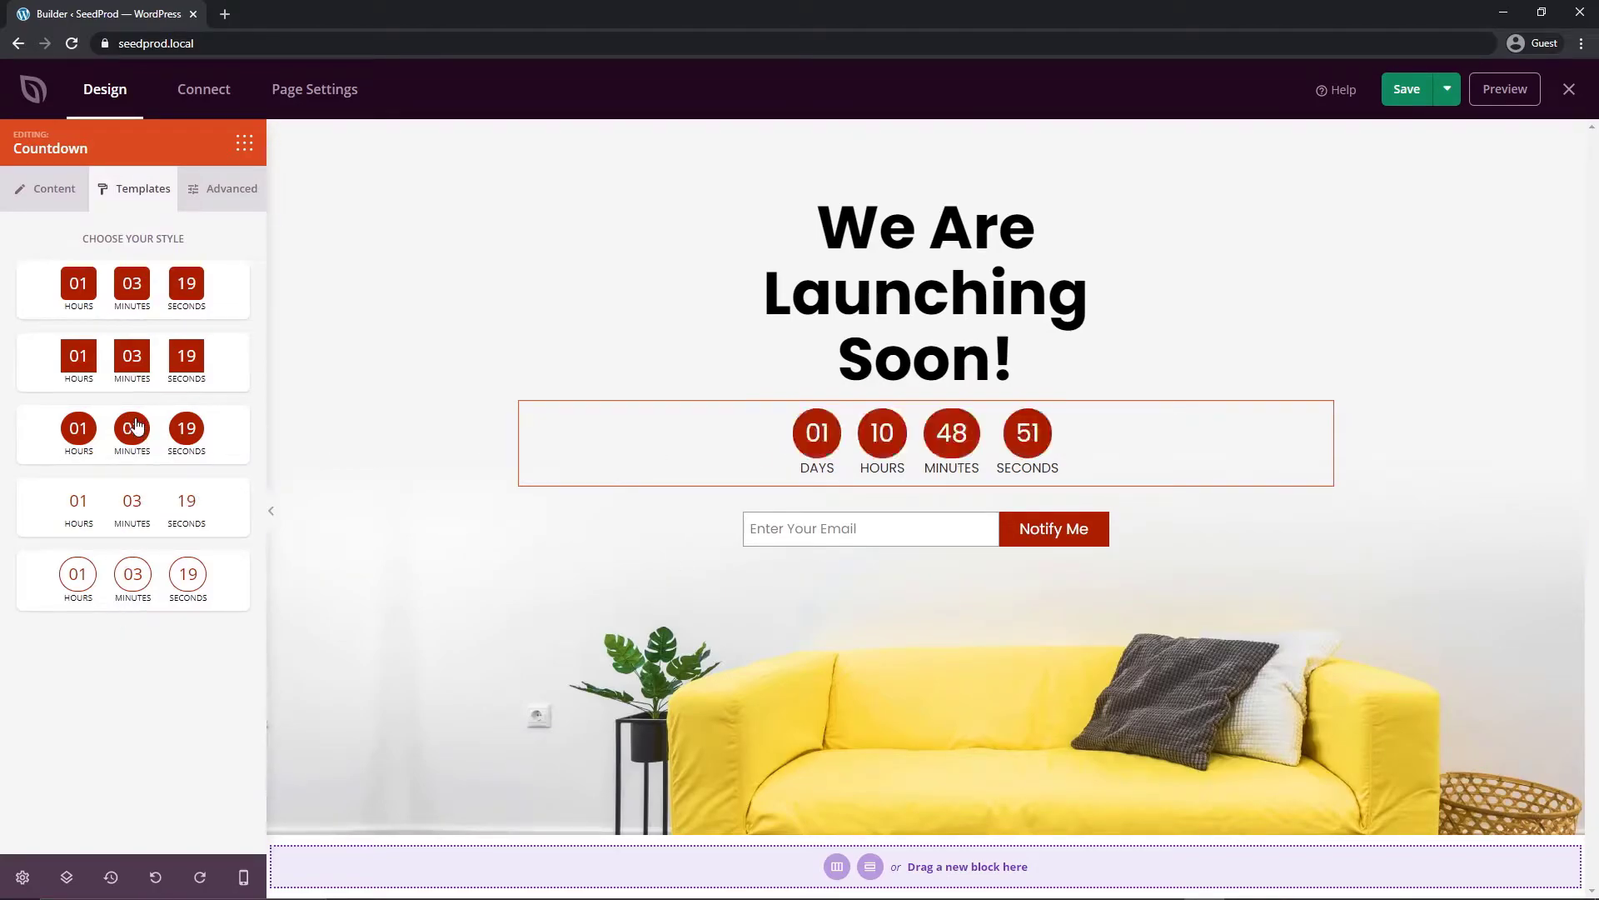
click(133, 574)
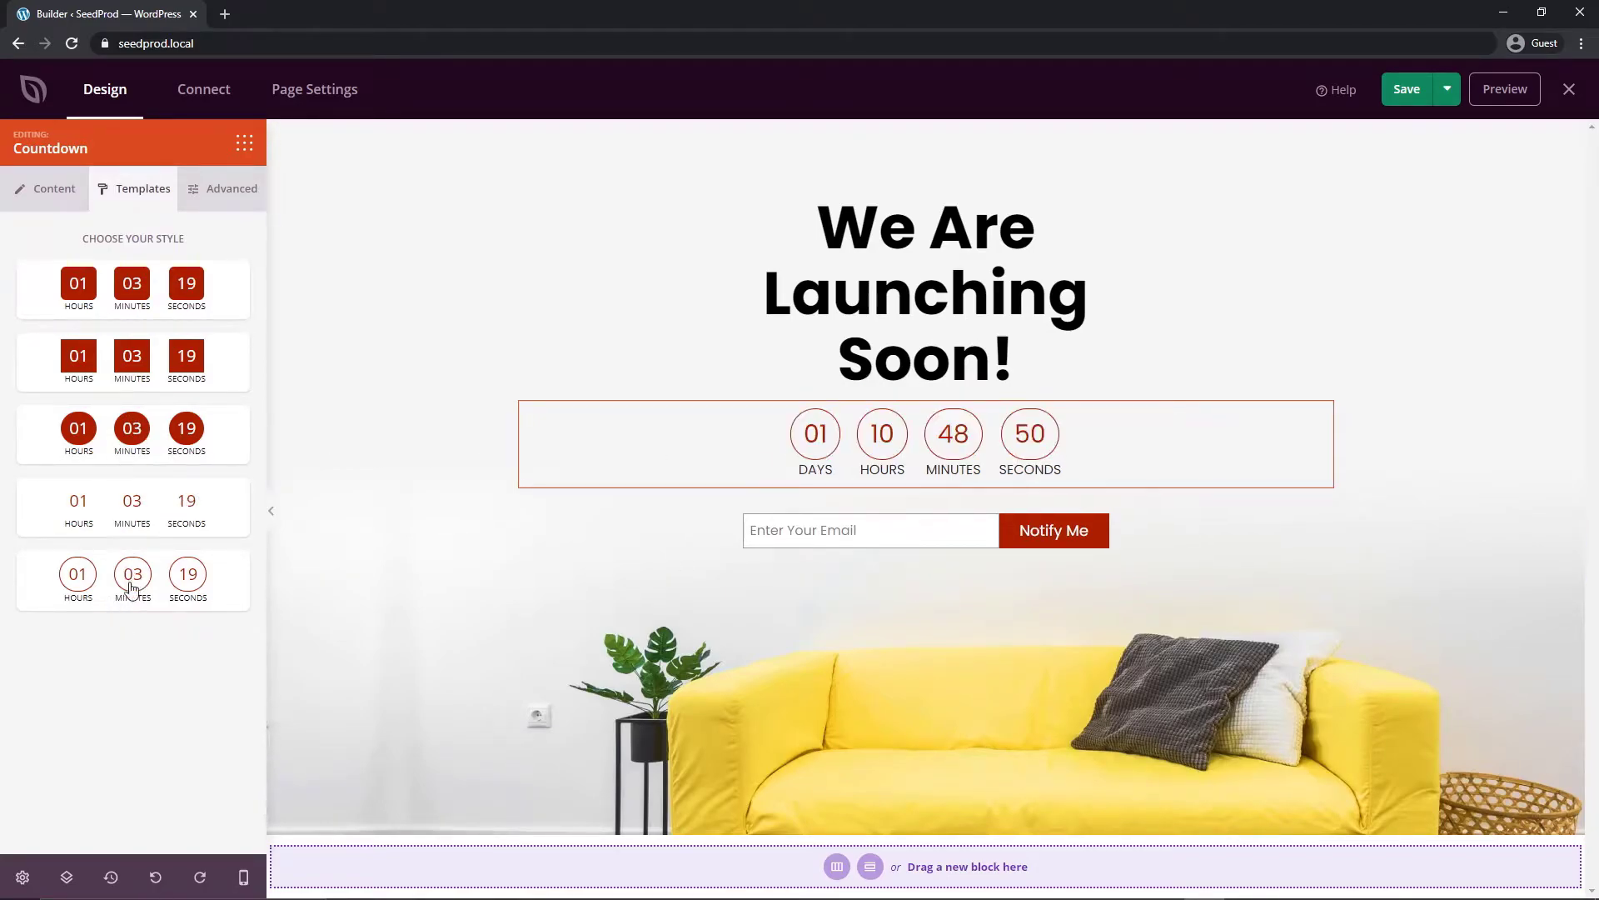
click(221, 189)
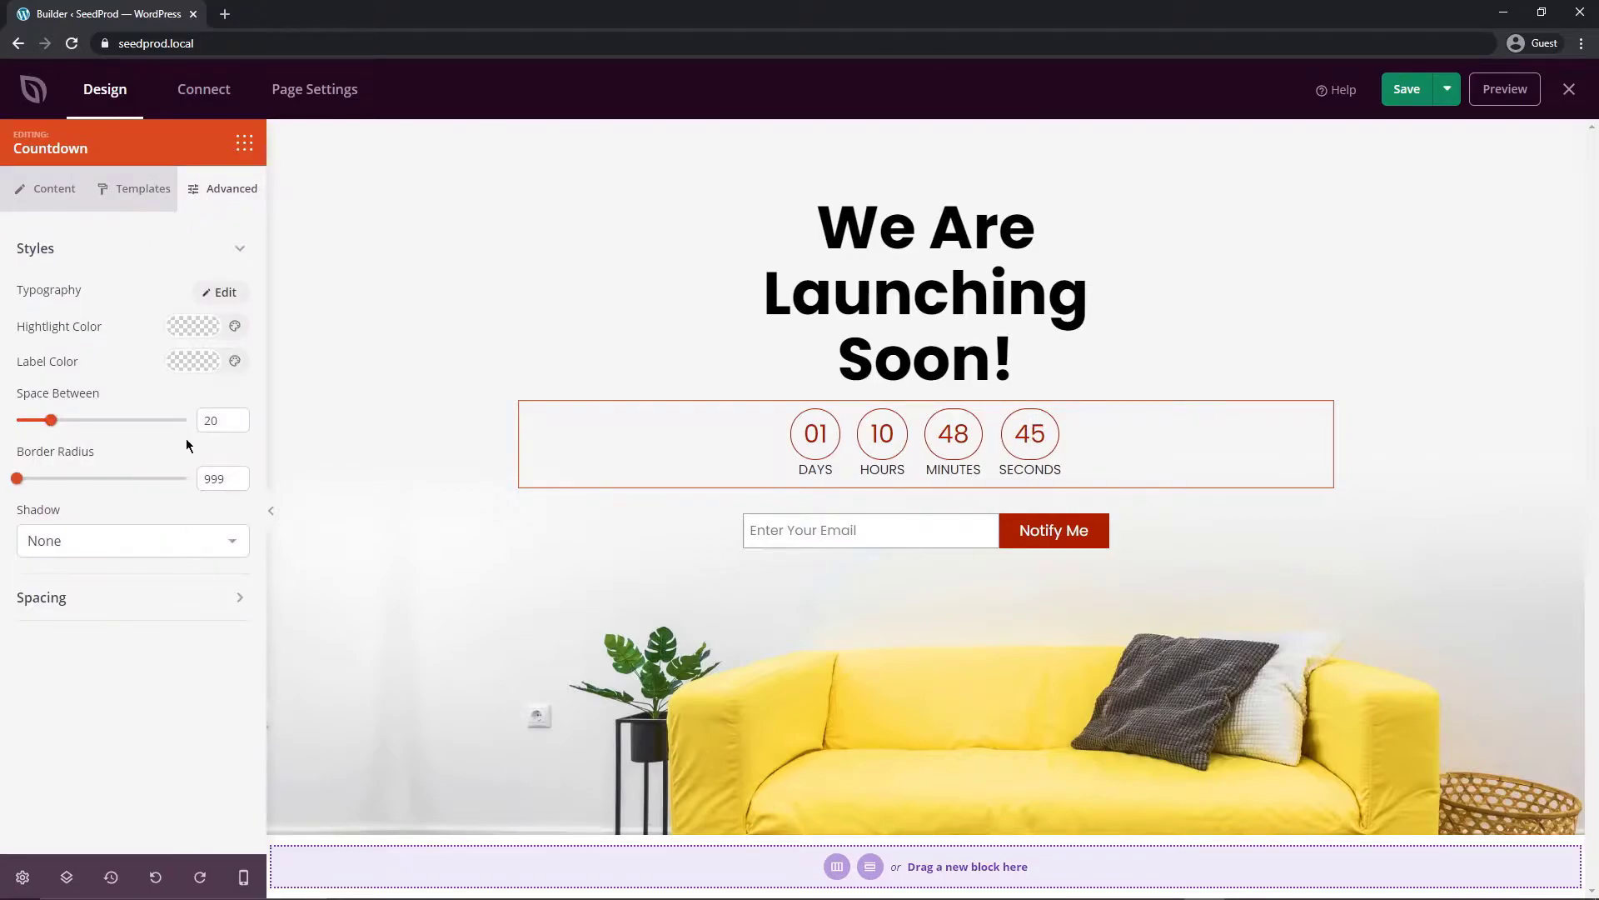
click(490, 587)
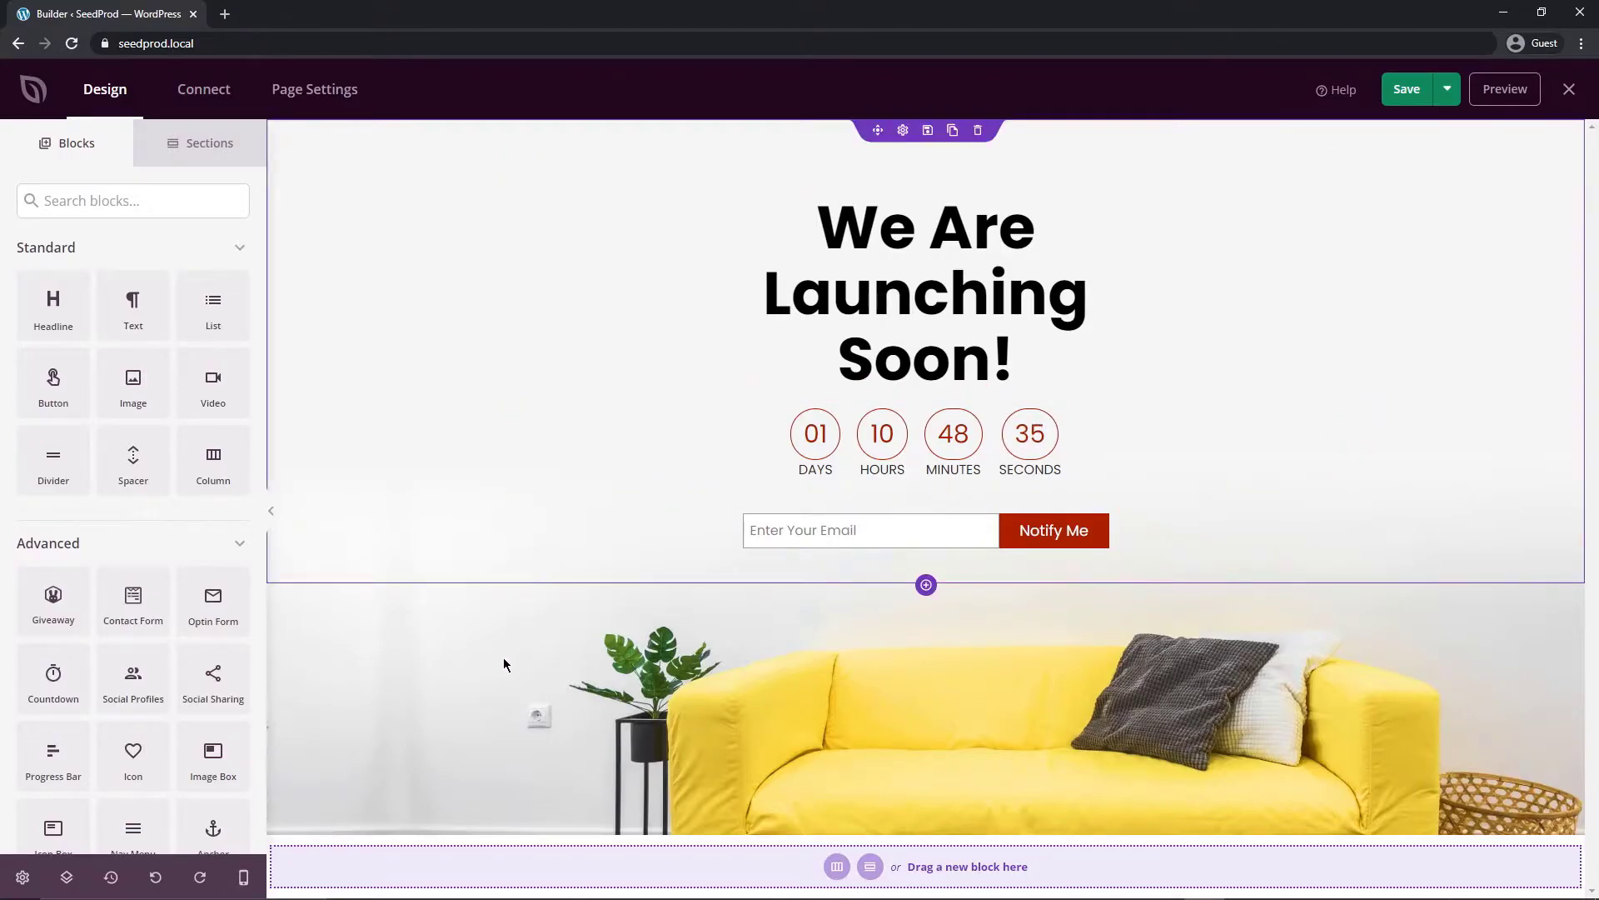
scroll(146, 550, down, 3)
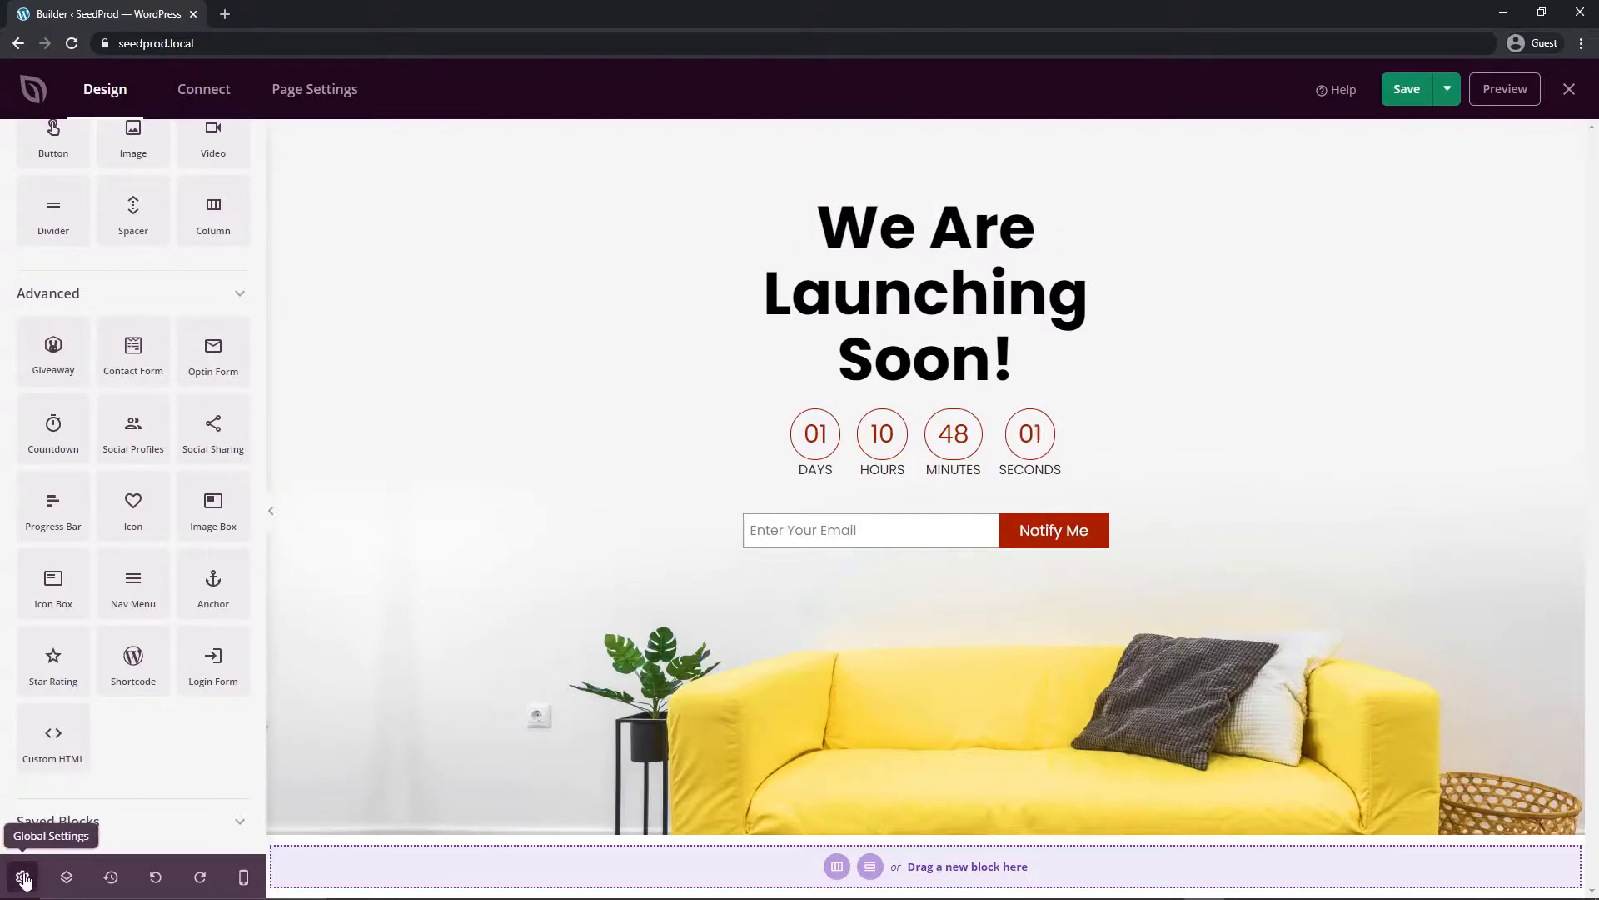
Step: In global settings, set the header font to Philosopher and the body text font to PT Sans
click(23, 877)
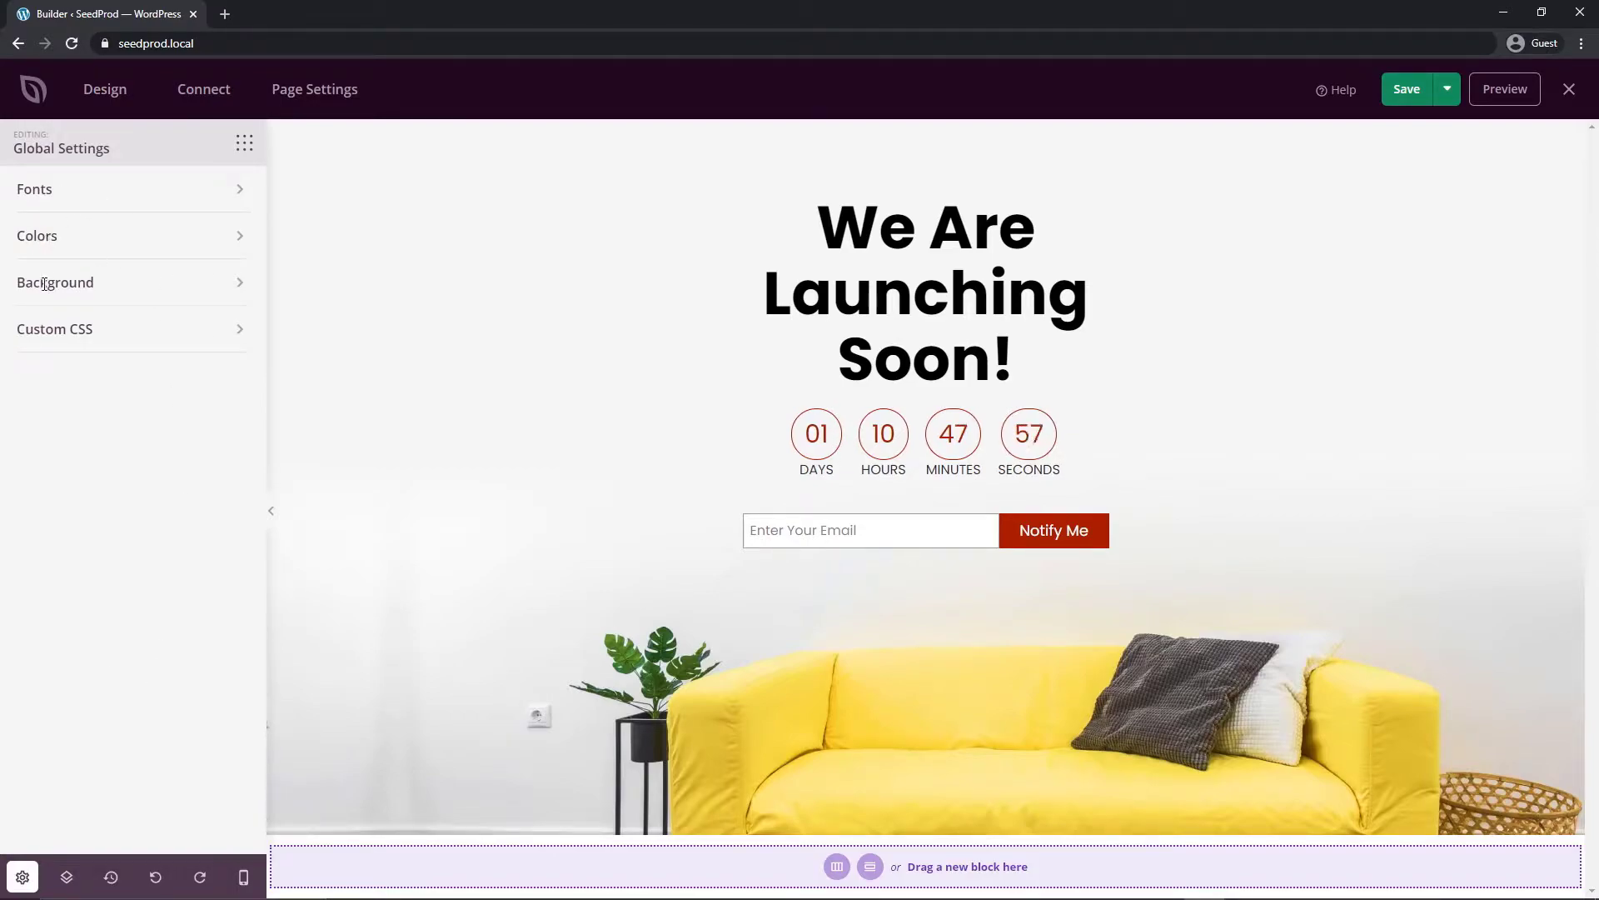
click(83, 333)
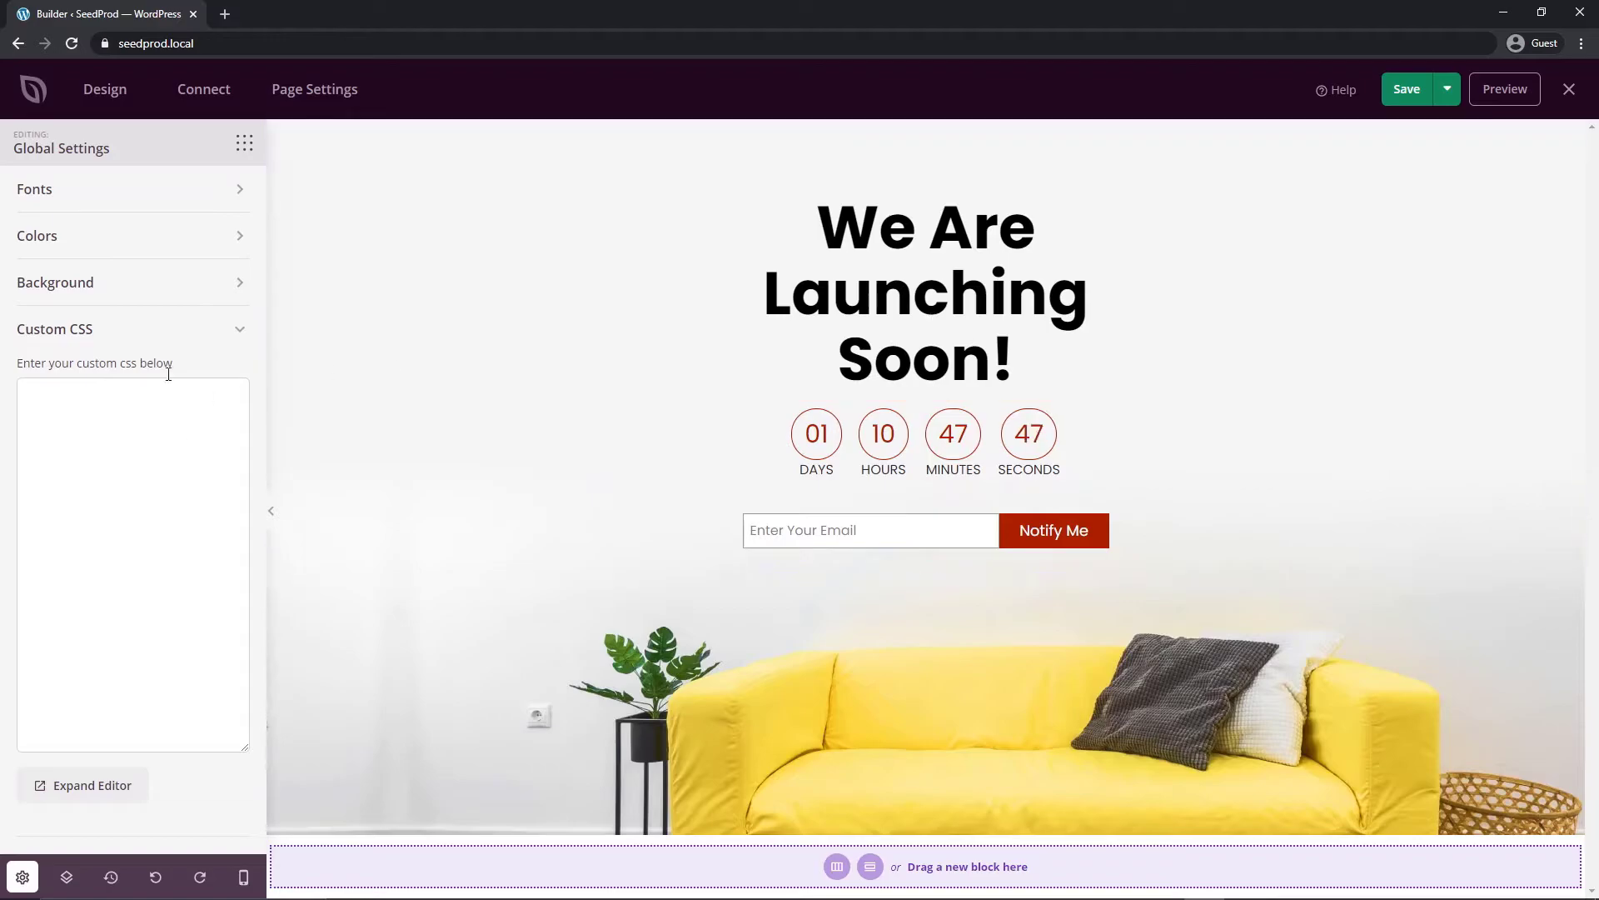
click(154, 331)
click(50, 192)
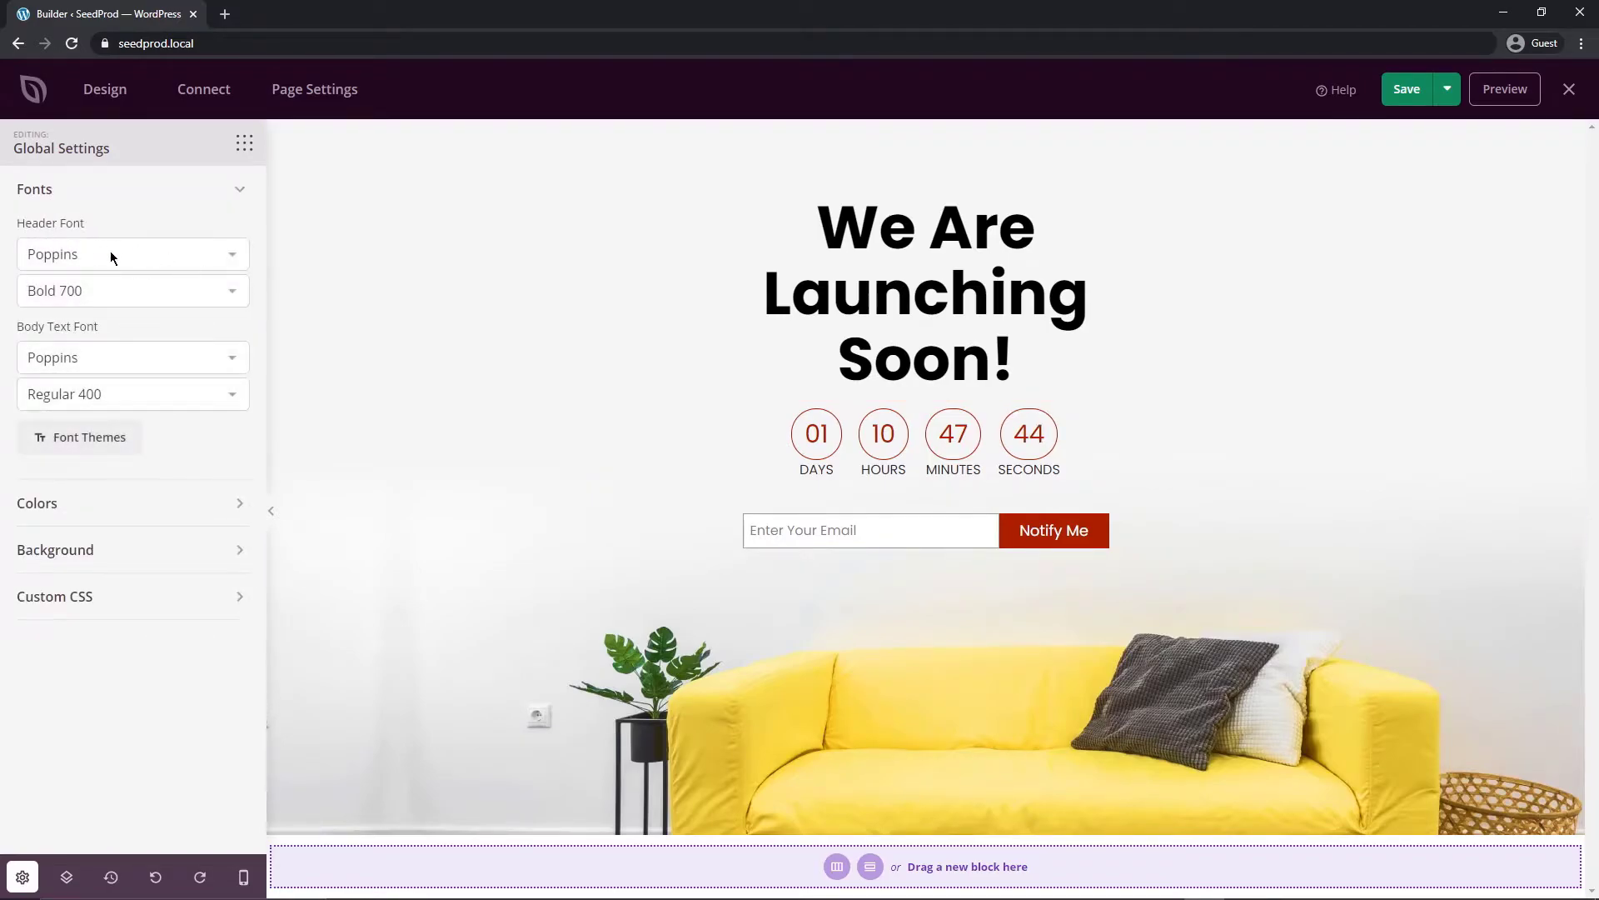
click(231, 255)
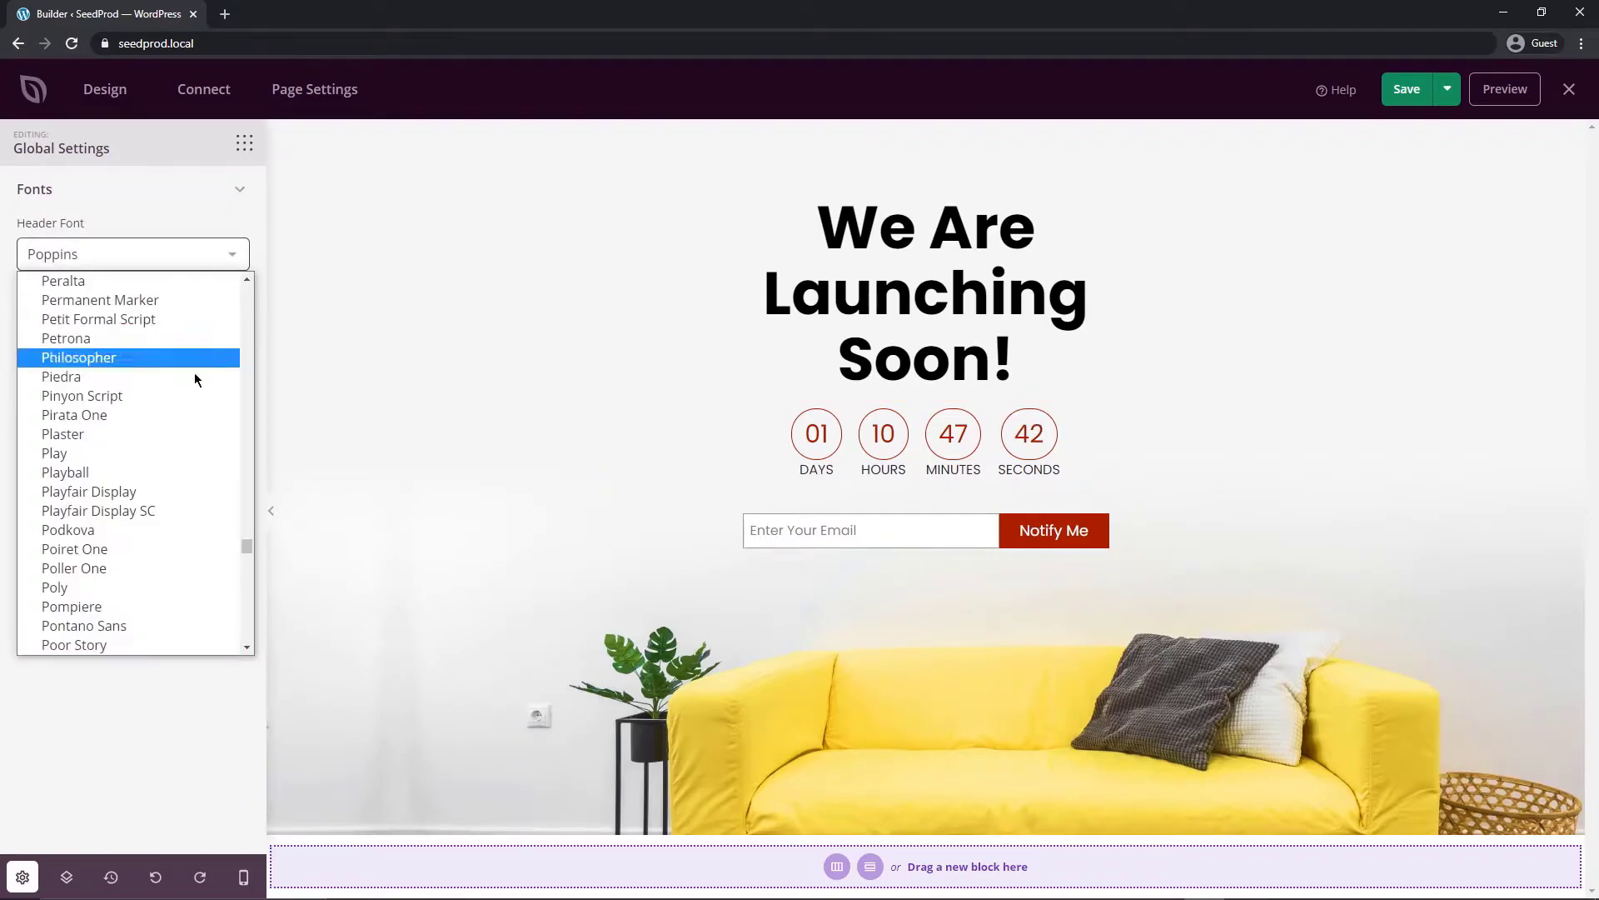
click(137, 356)
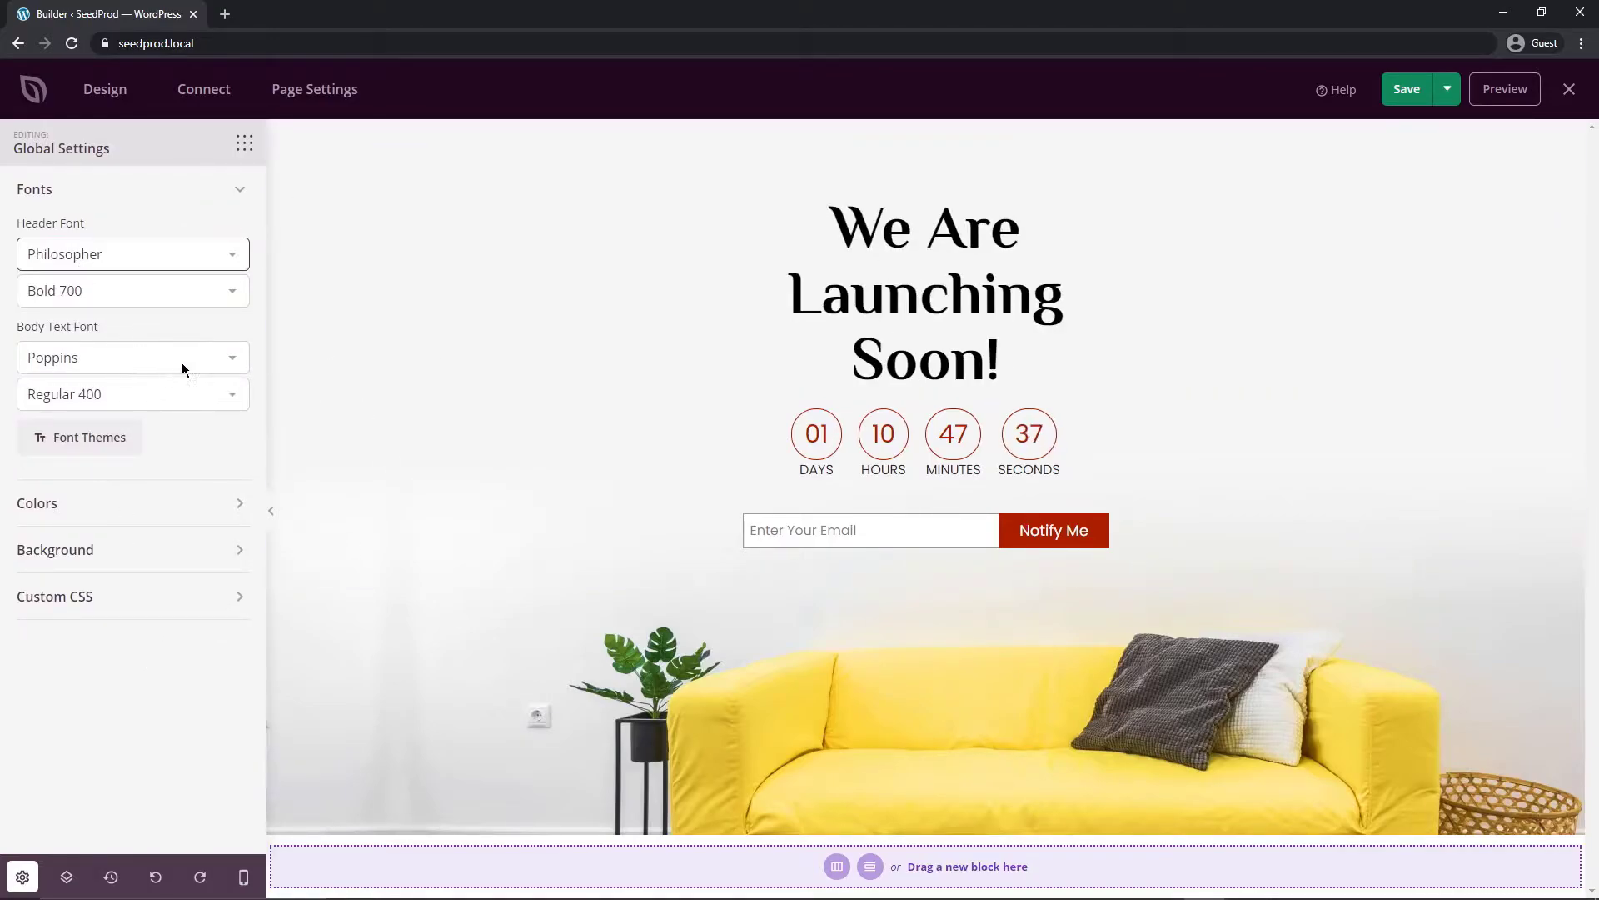
click(234, 363)
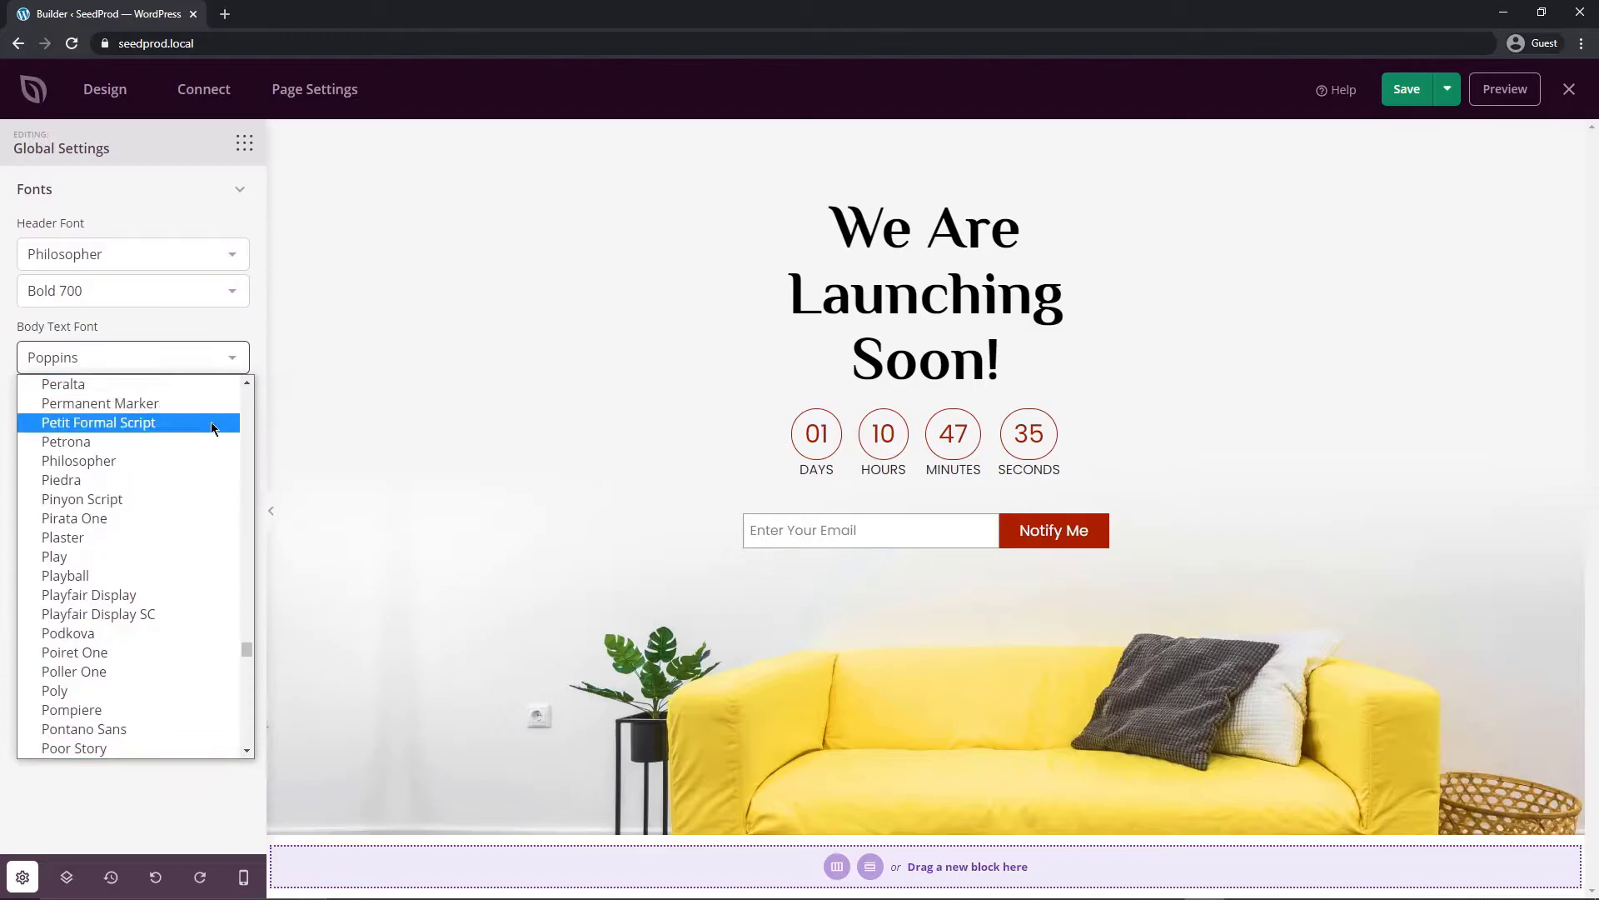
scroll(133, 524, up, 6)
click(107, 463)
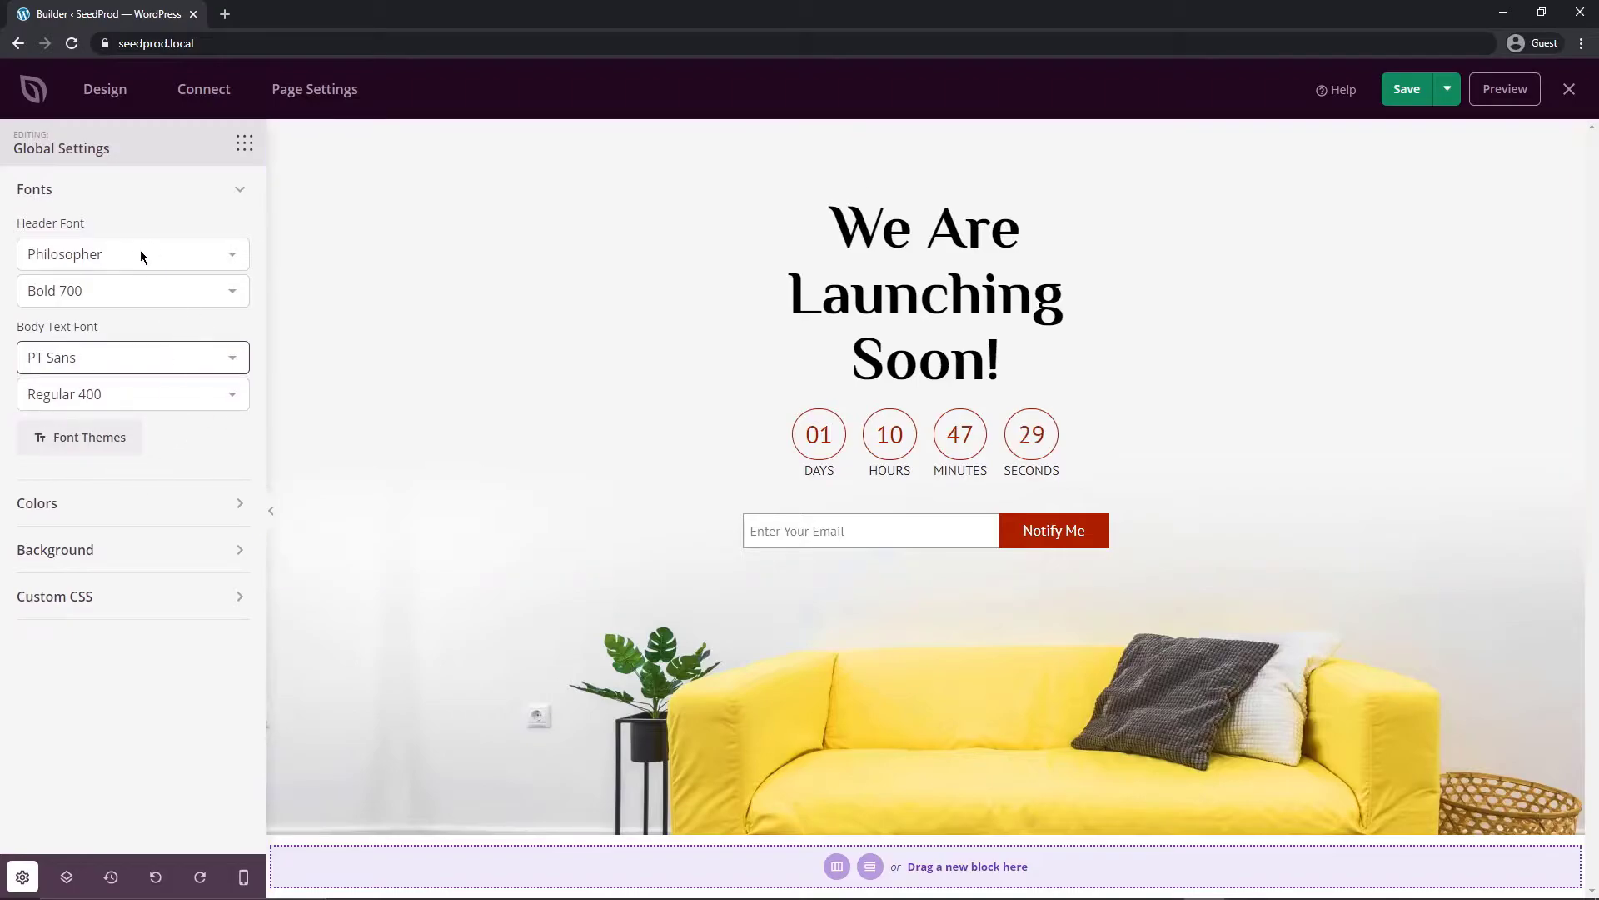
Step: Apply the Alegreya / Alegreya Sans font theme from Font Themes
click(88, 436)
scroll(936, 494, down, 12)
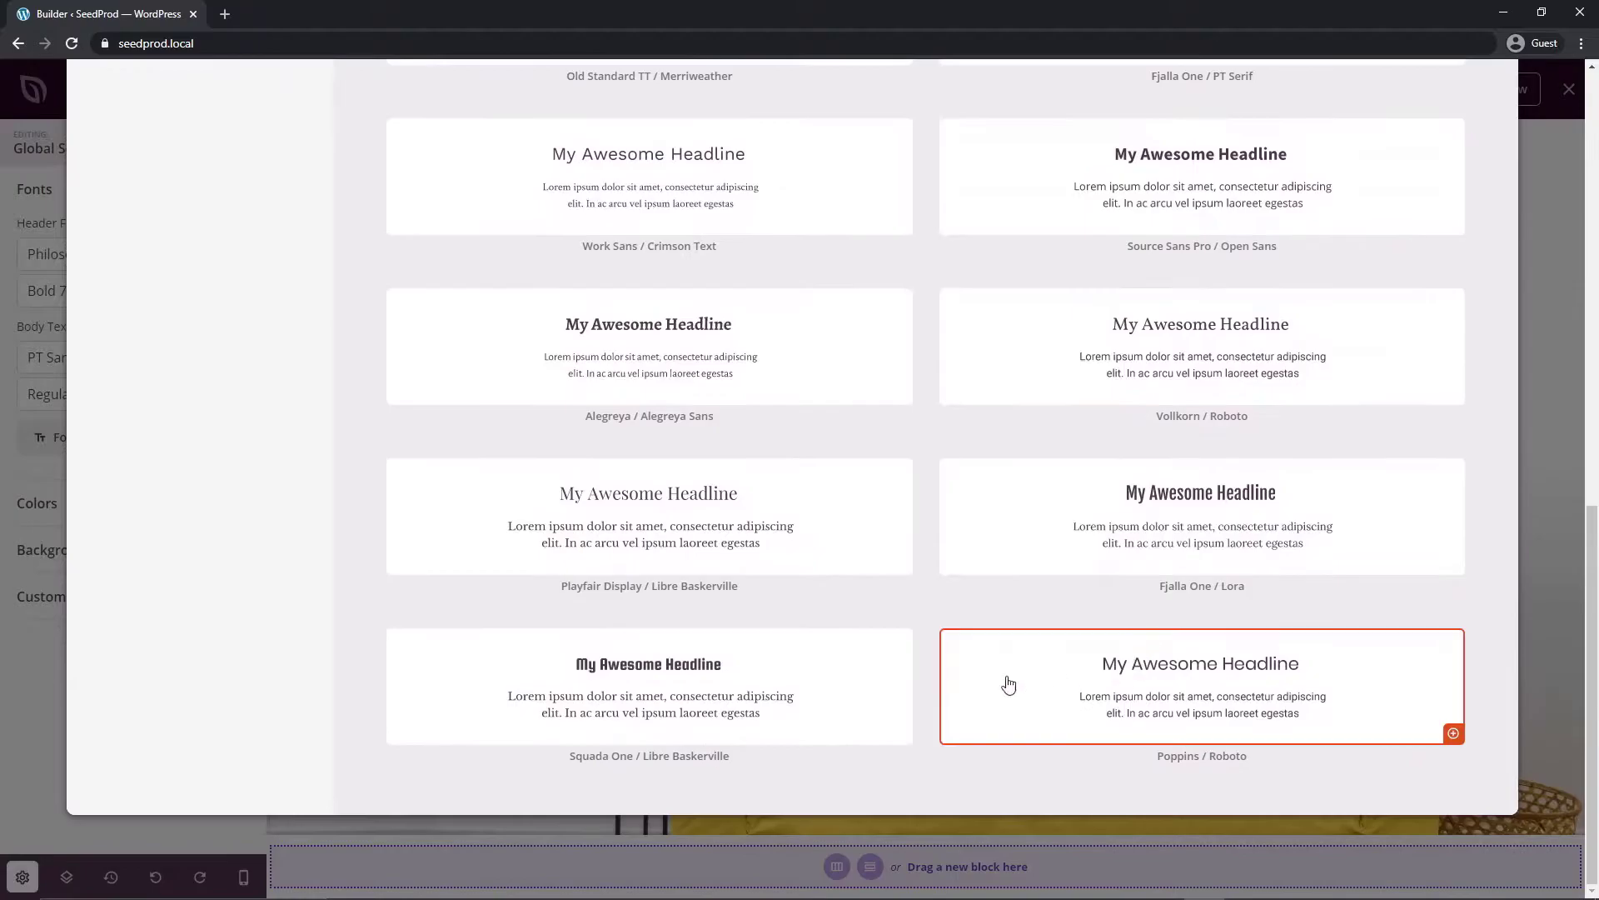
scroll(810, 368, up, 3)
click(660, 624)
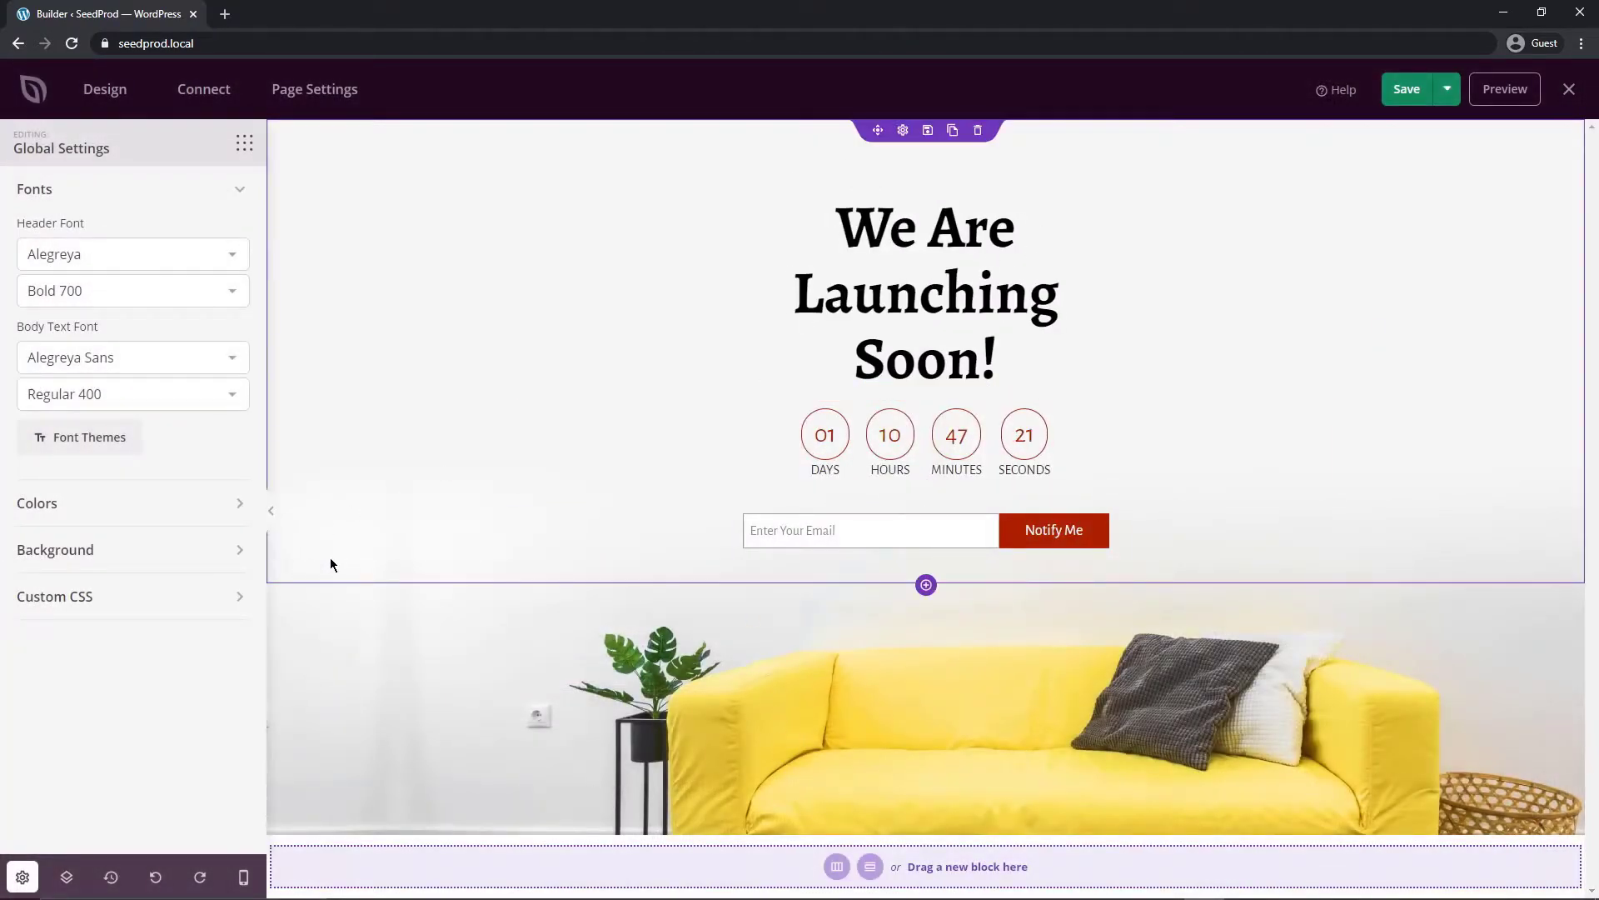
click(146, 193)
Step: Try the navy/yellow/teal and red/grey palettes, then apply the green colour palette
click(153, 236)
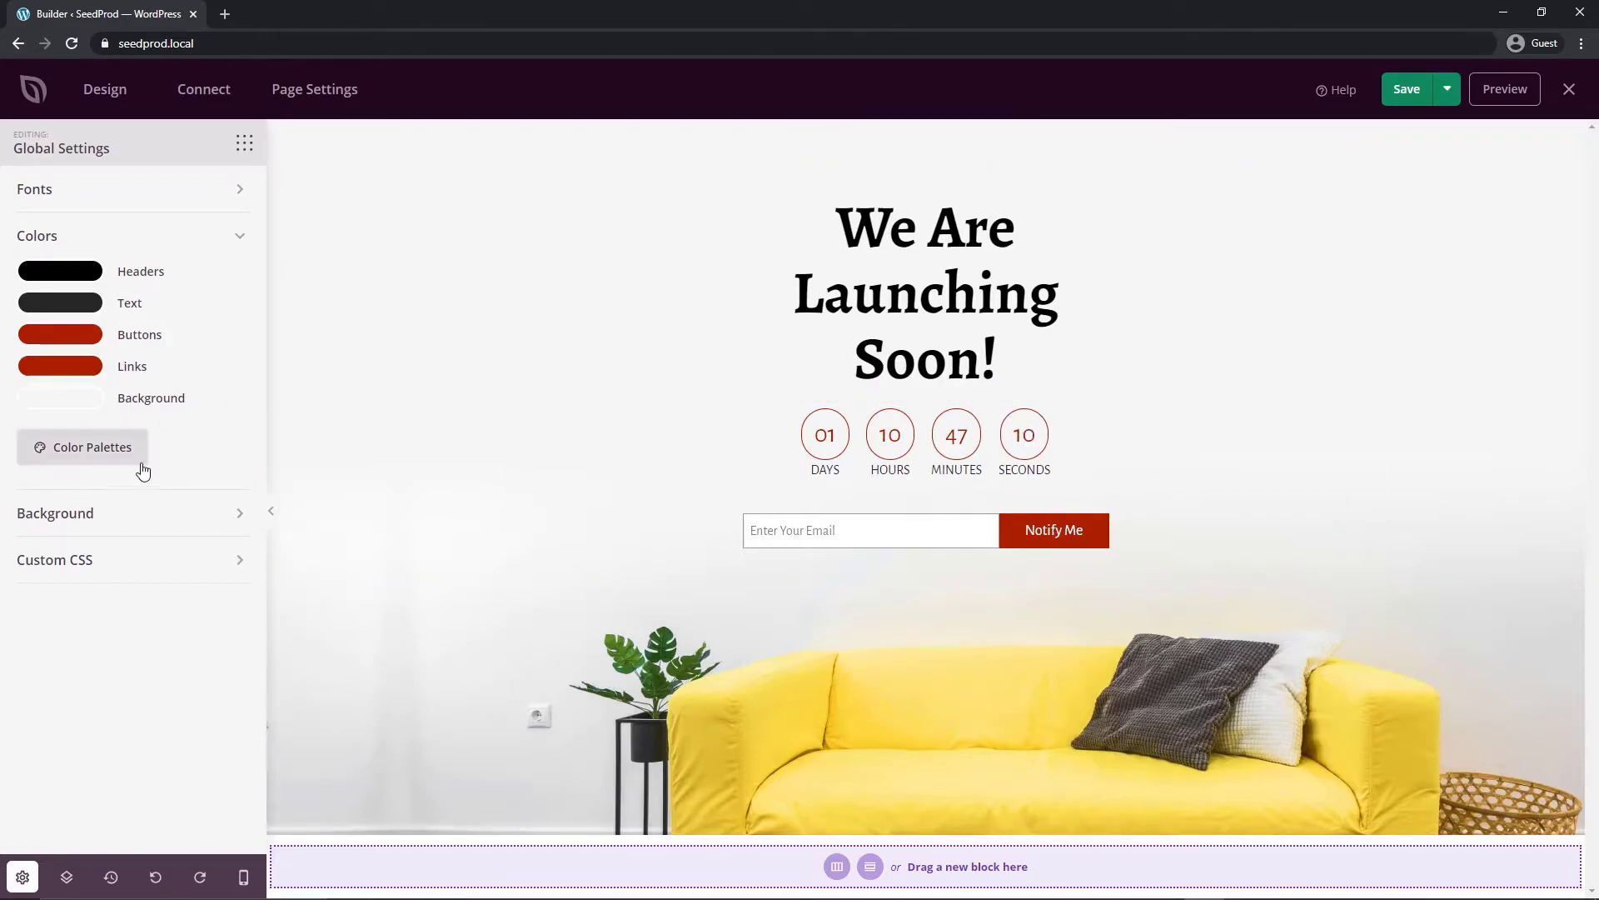
click(93, 447)
scroll(661, 533, down, 4)
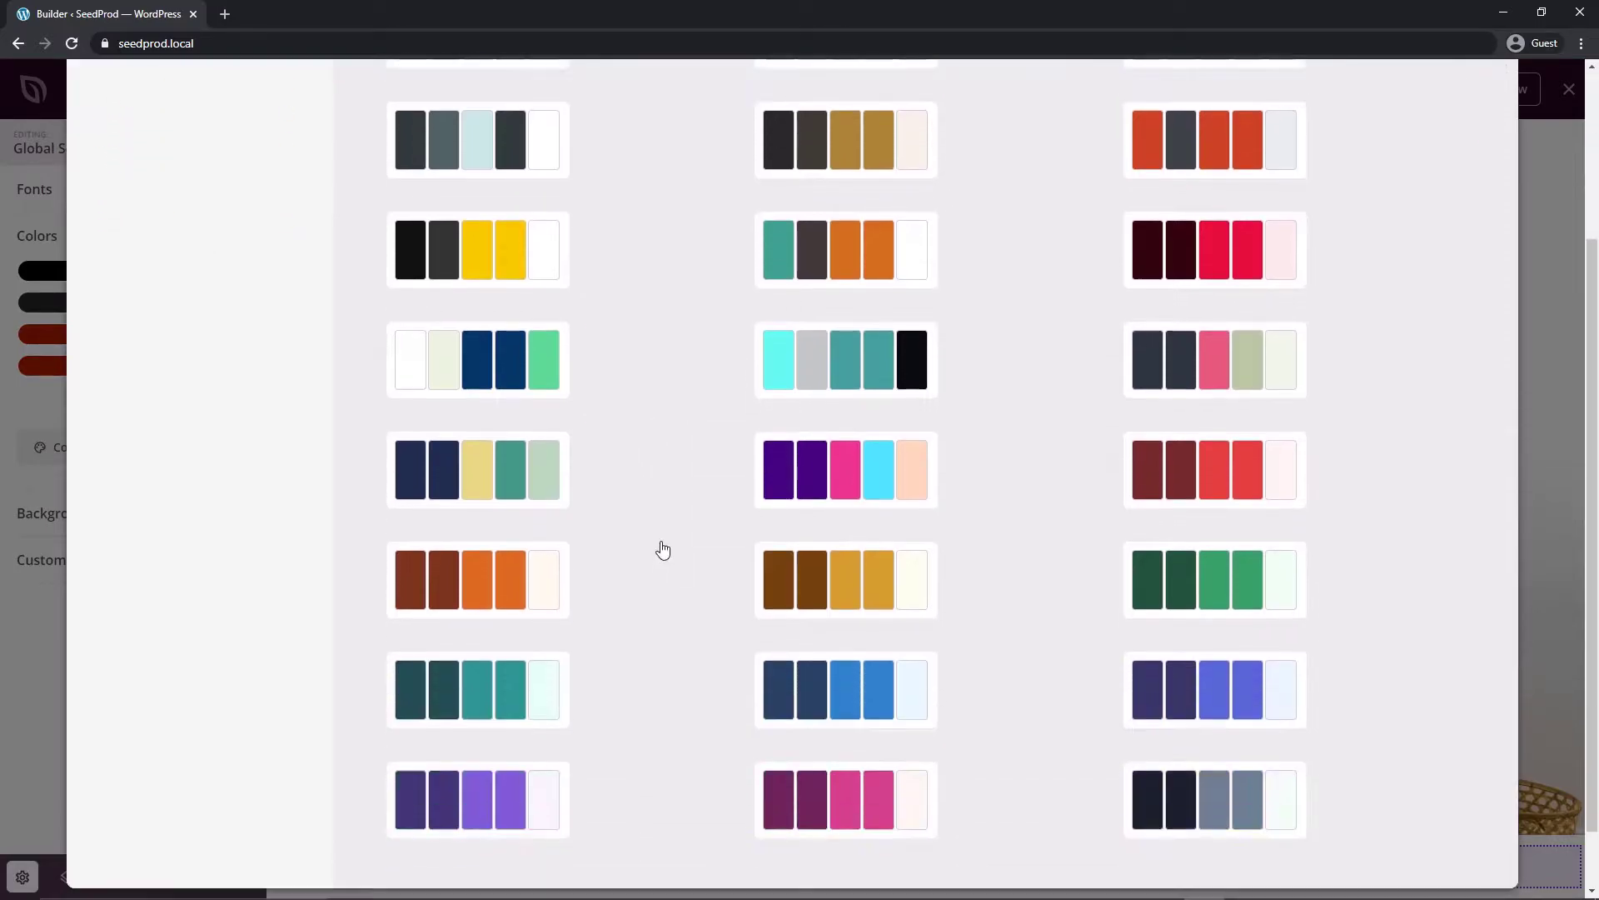
click(485, 402)
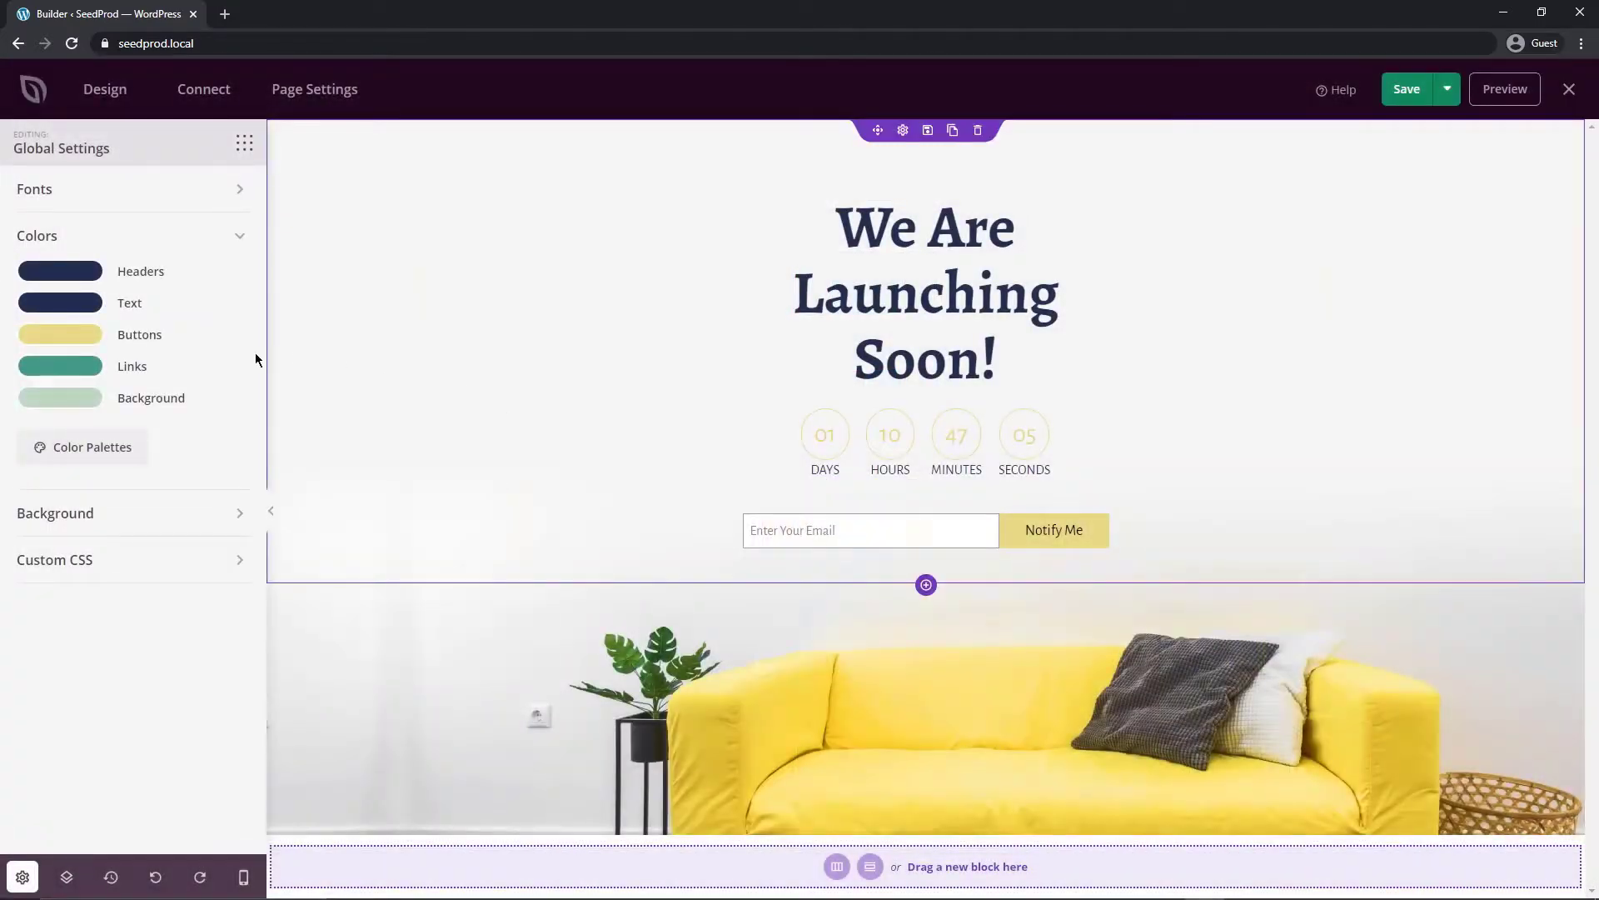
click(99, 448)
click(1174, 389)
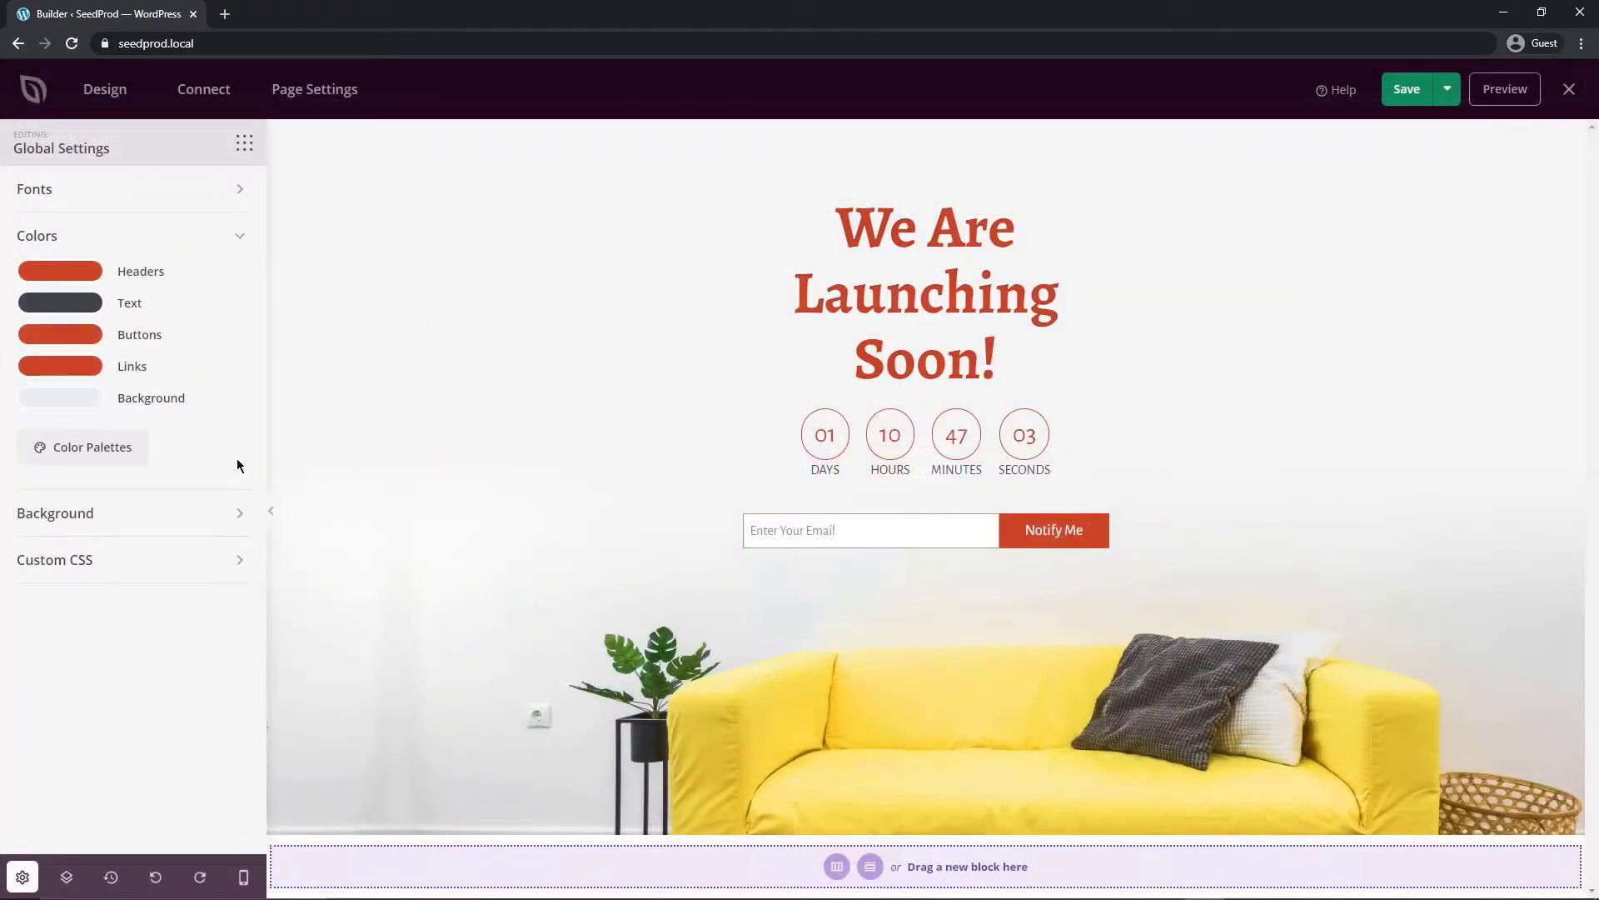
click(83, 447)
scroll(910, 553, down, 3)
click(531, 358)
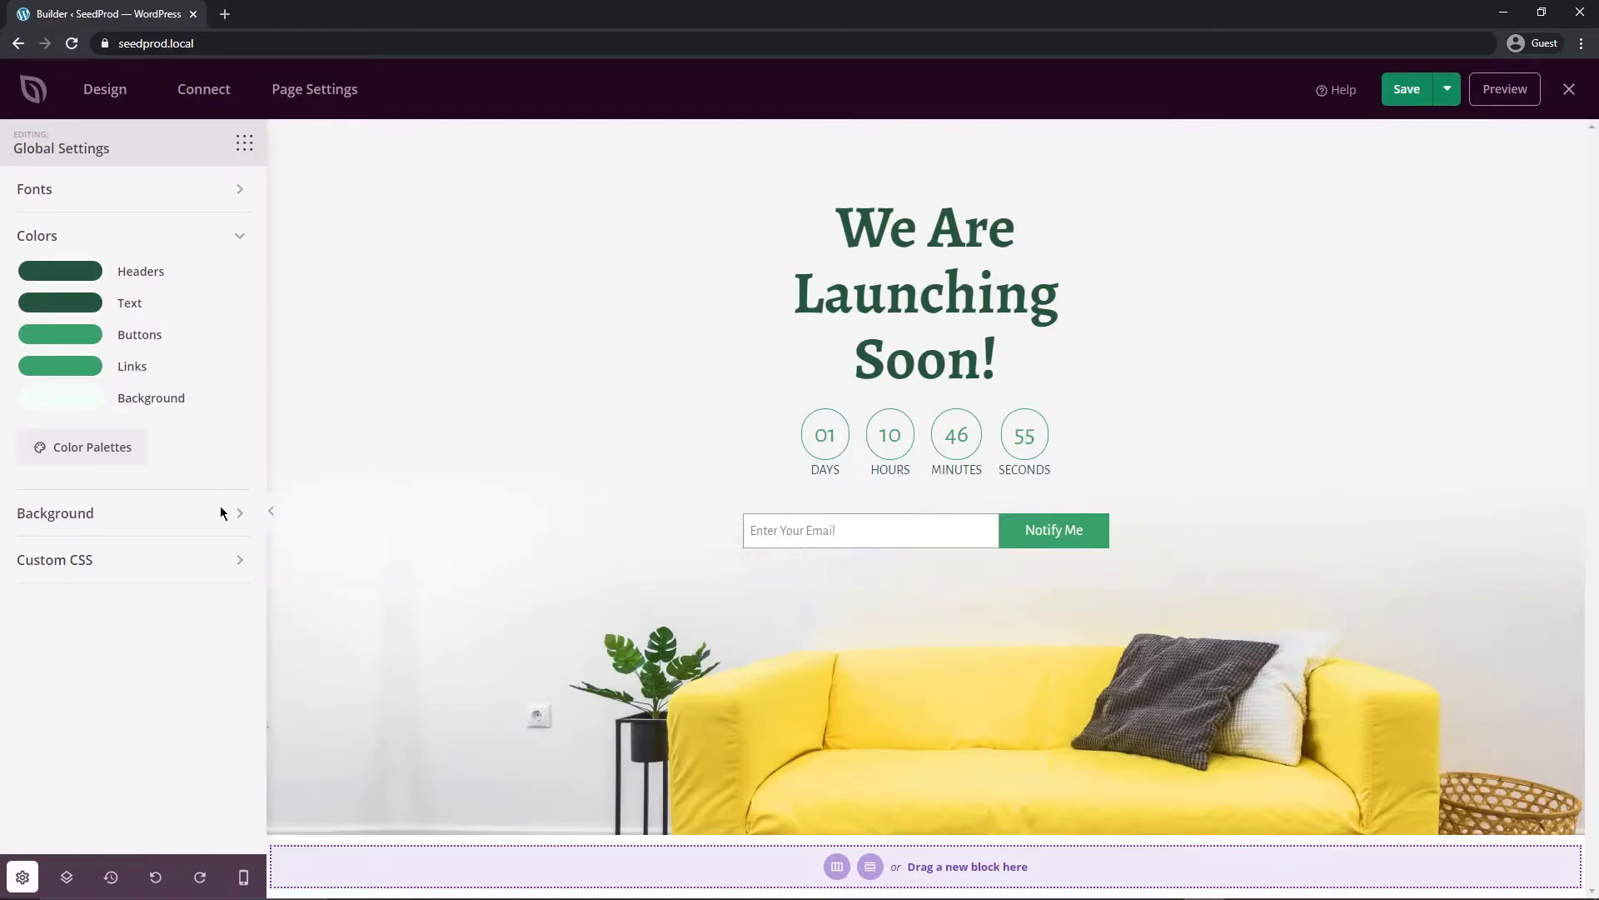
Step: Open the Background settings and look through the empty media library and the stock image library
click(171, 246)
click(59, 280)
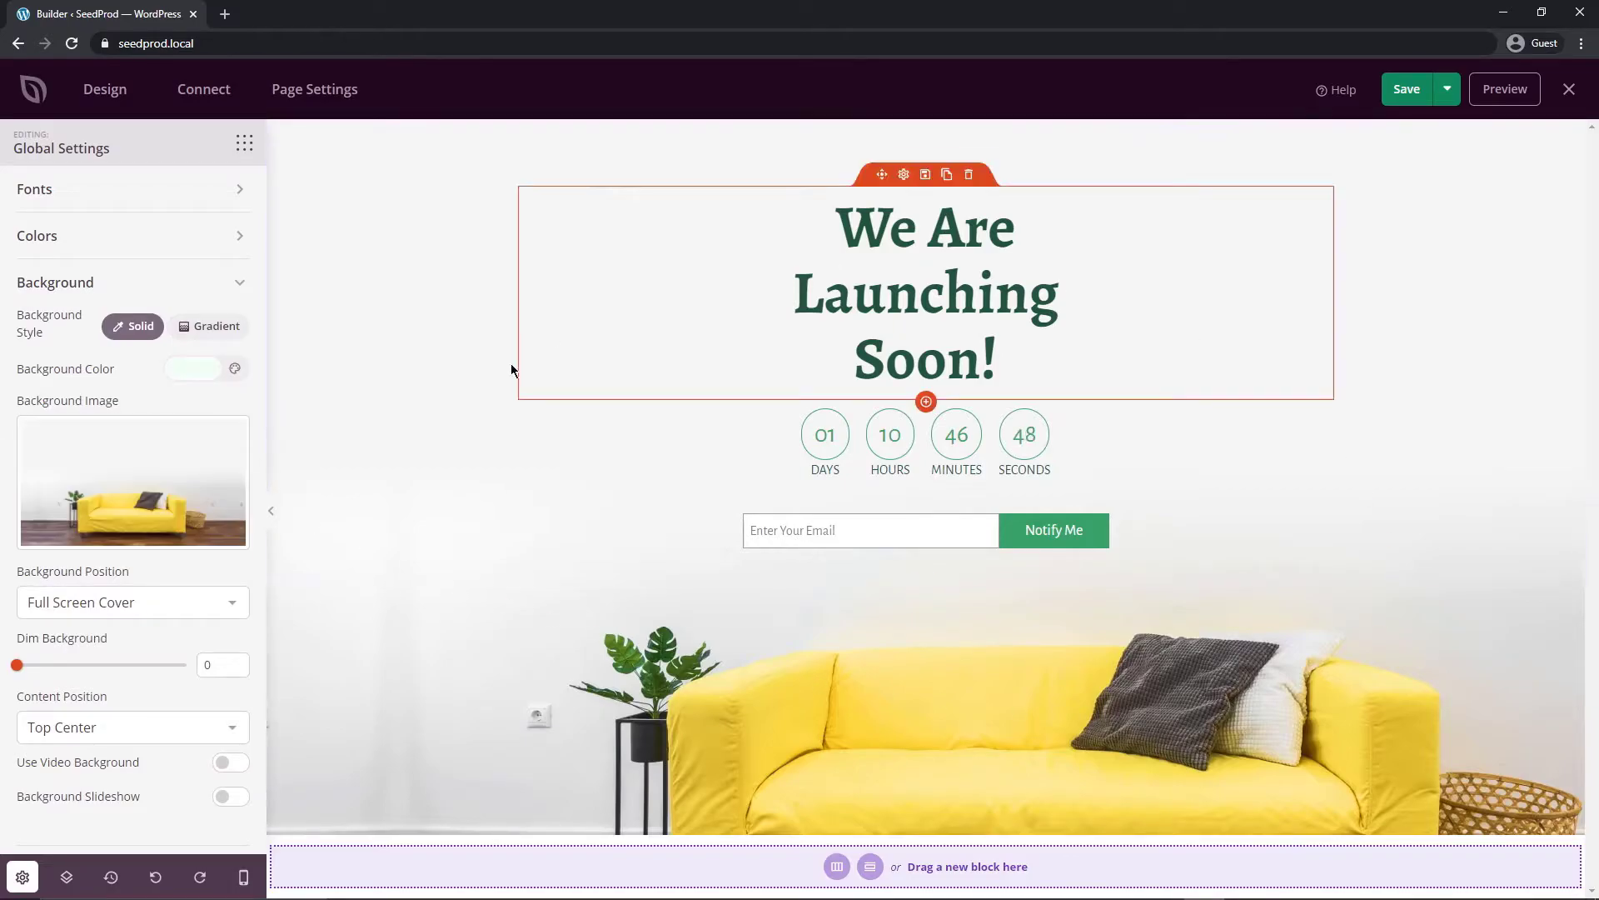
mouse_move(86, 432)
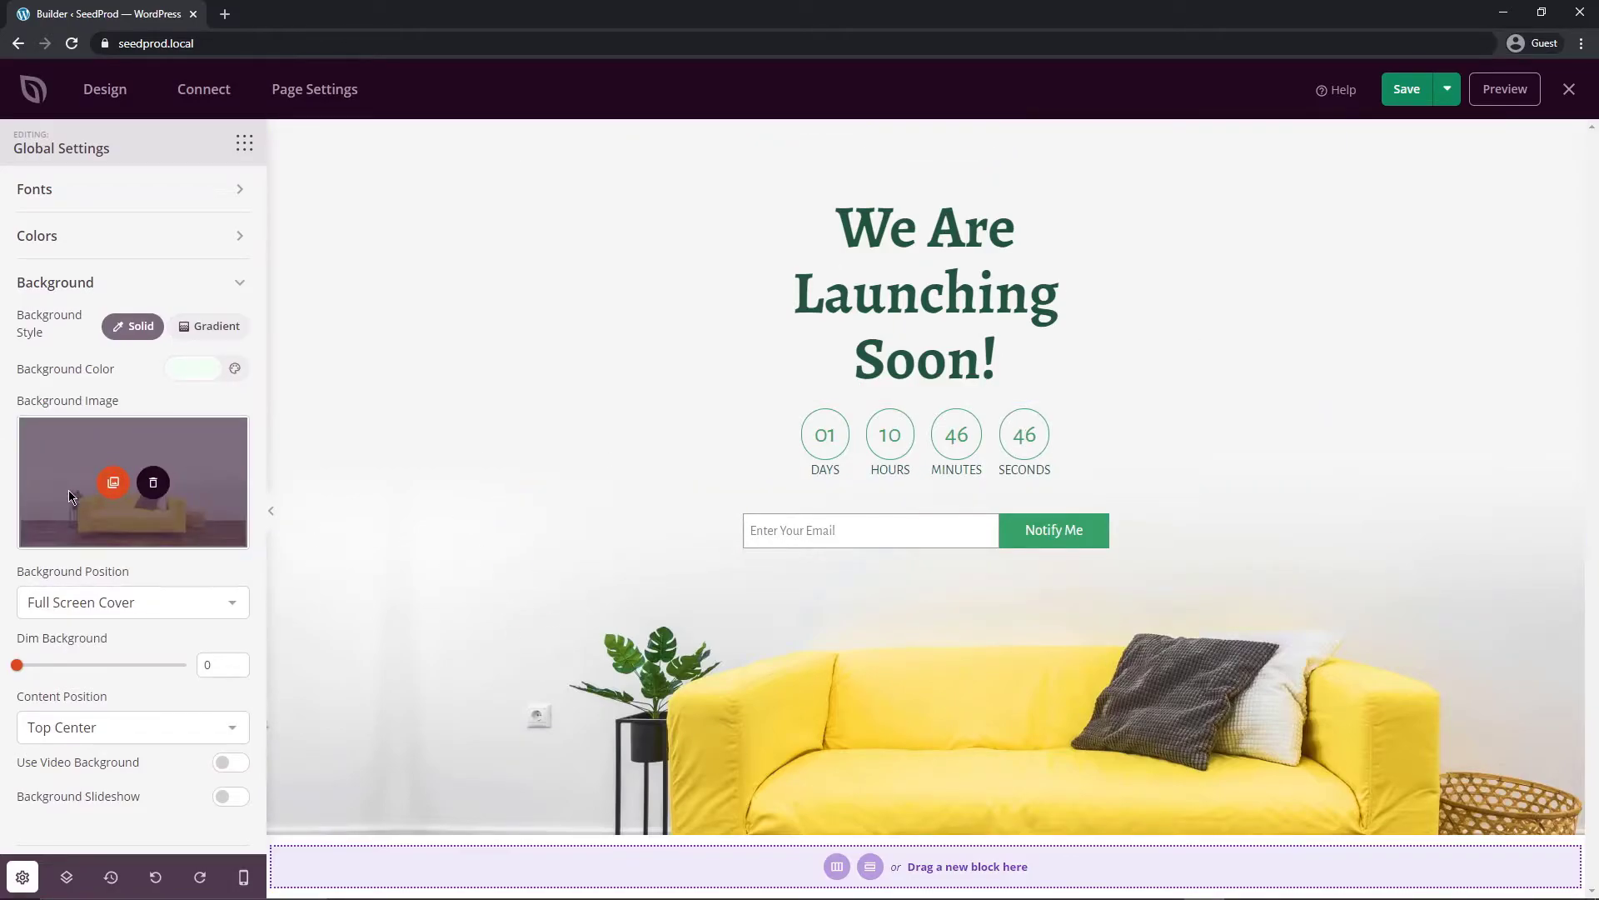
click(113, 484)
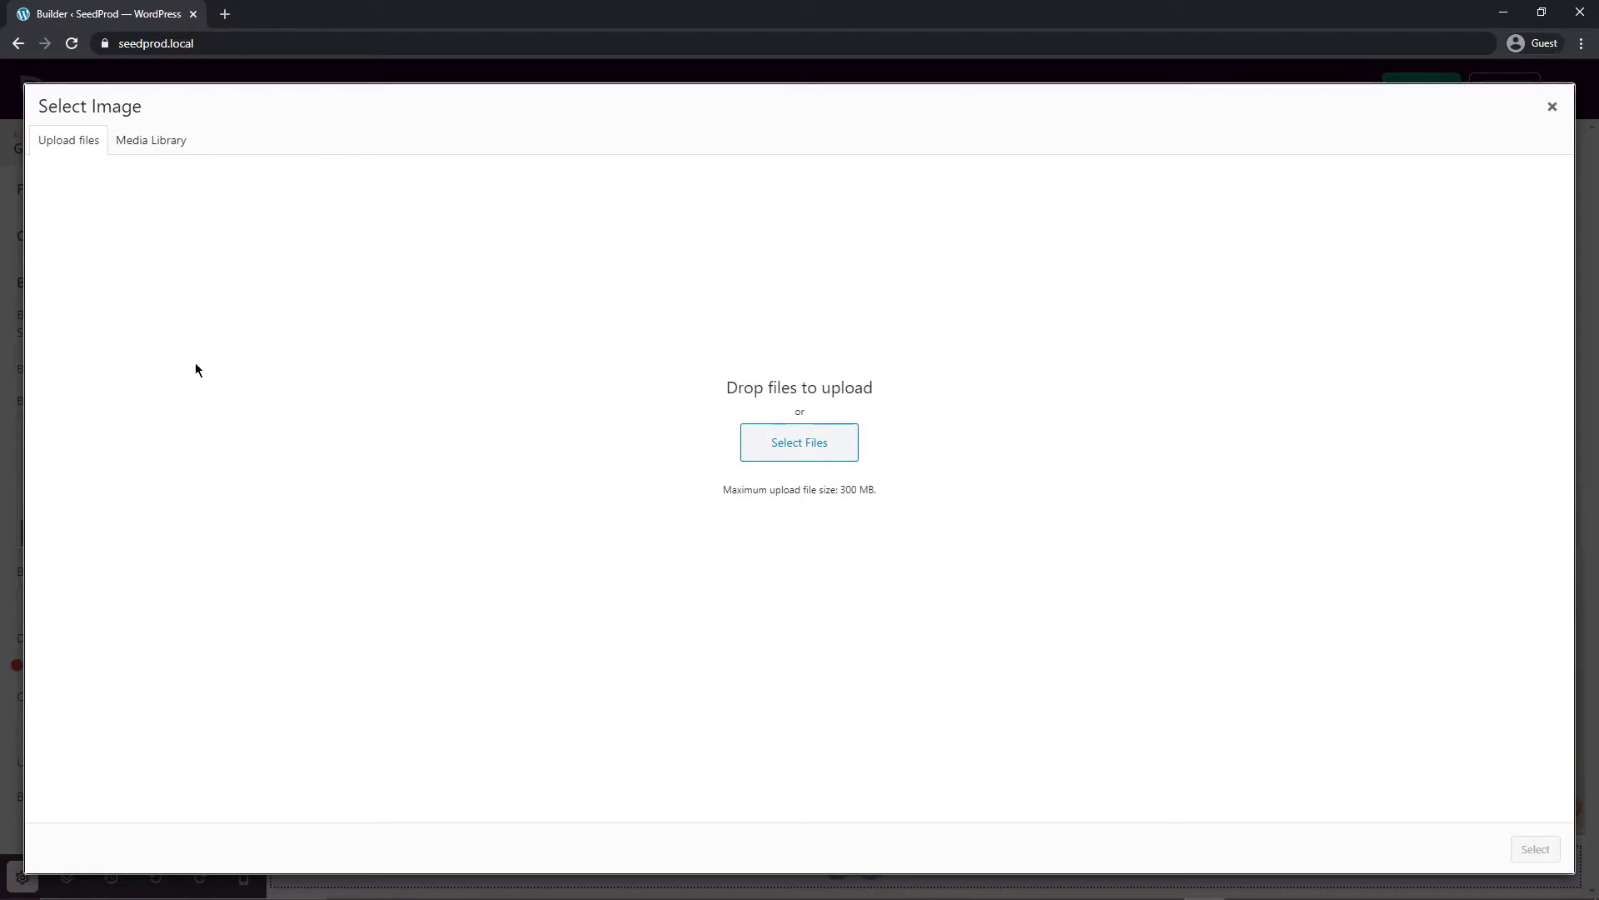
click(149, 141)
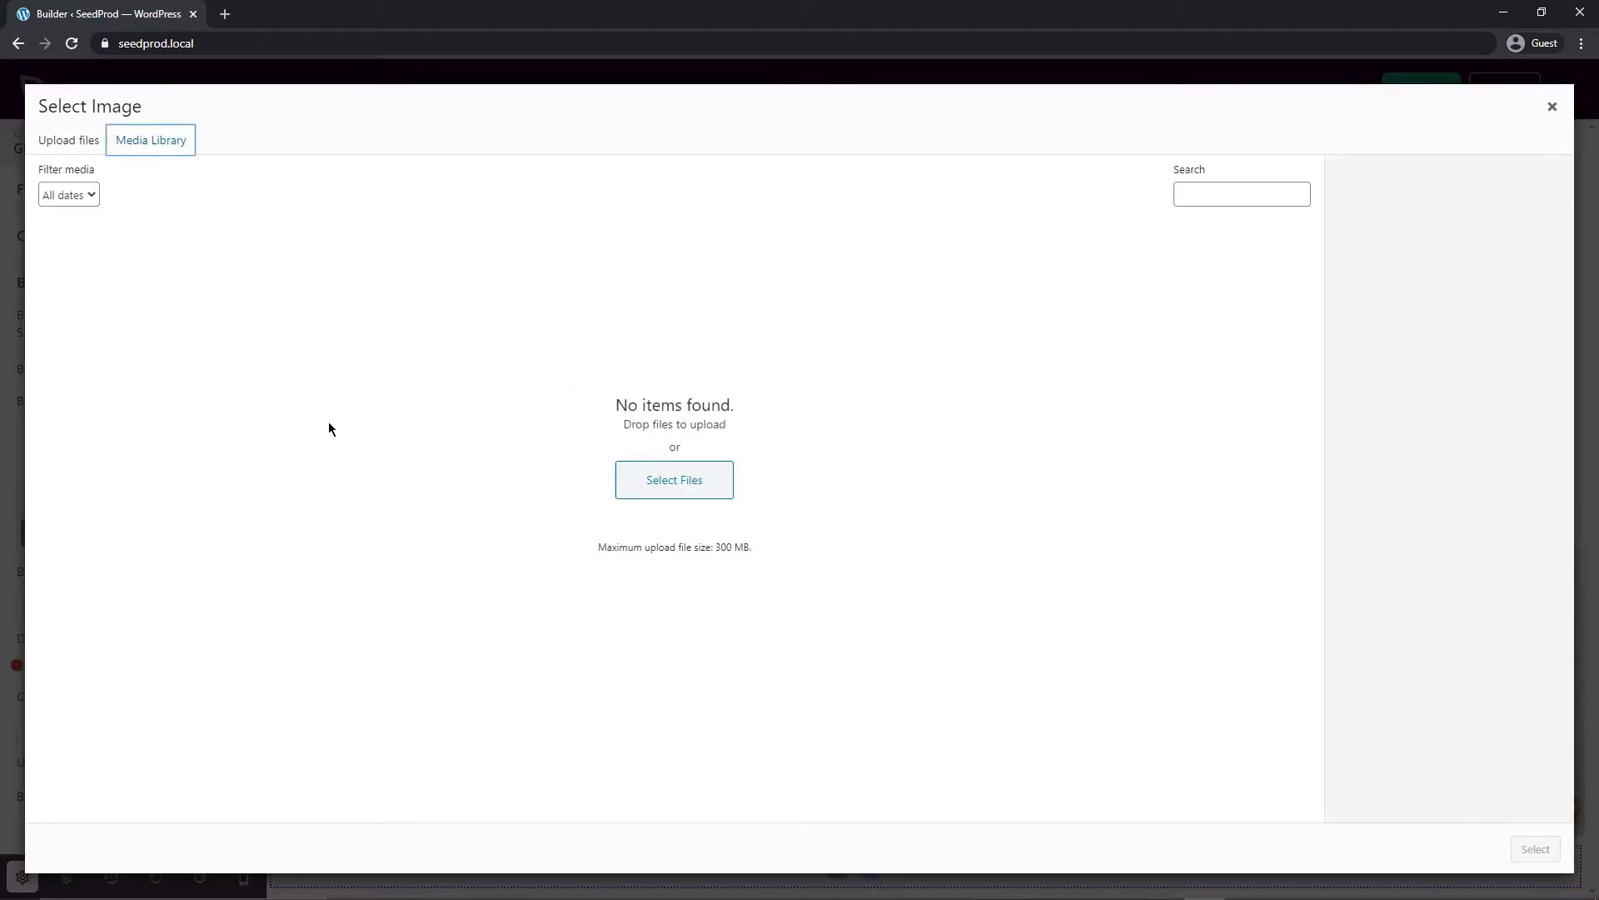
click(1550, 111)
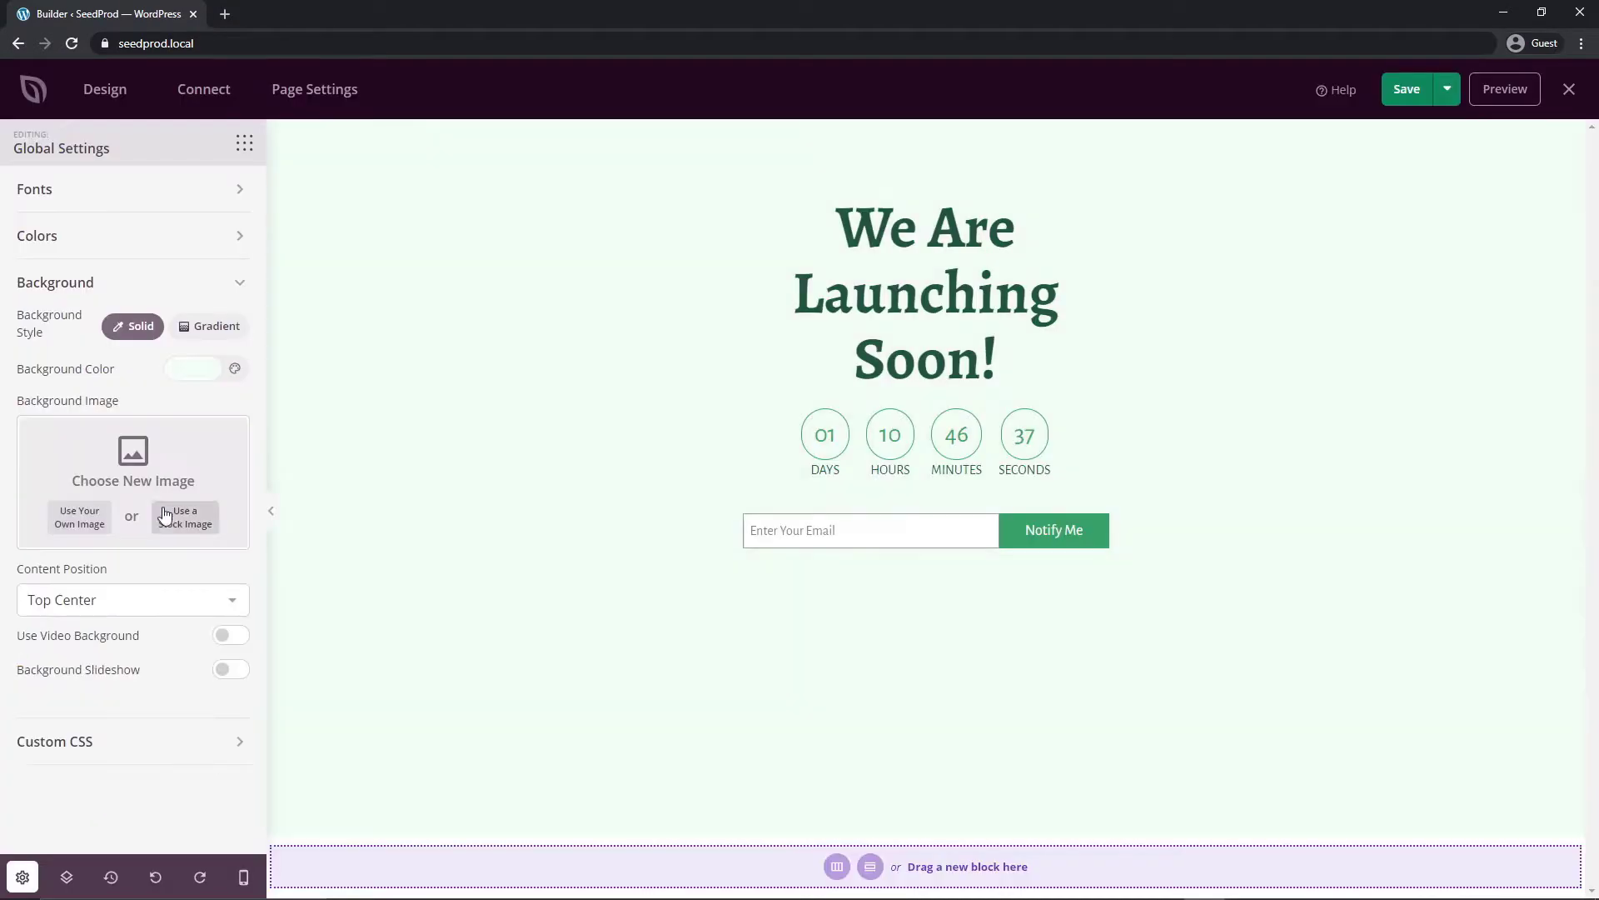
click(197, 519)
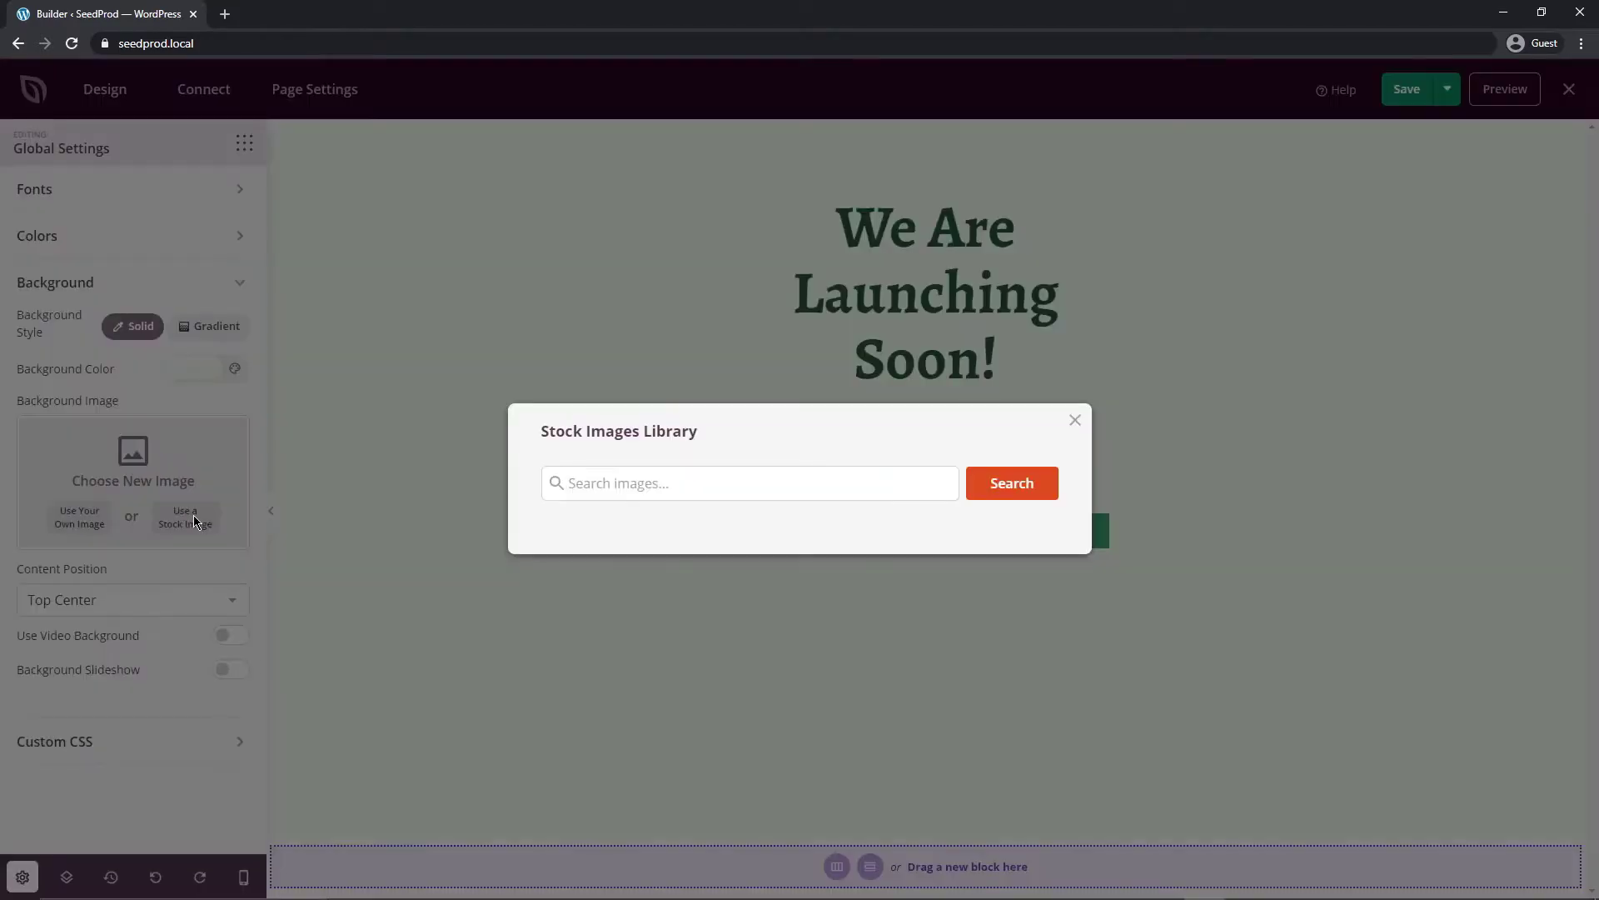
click(721, 483)
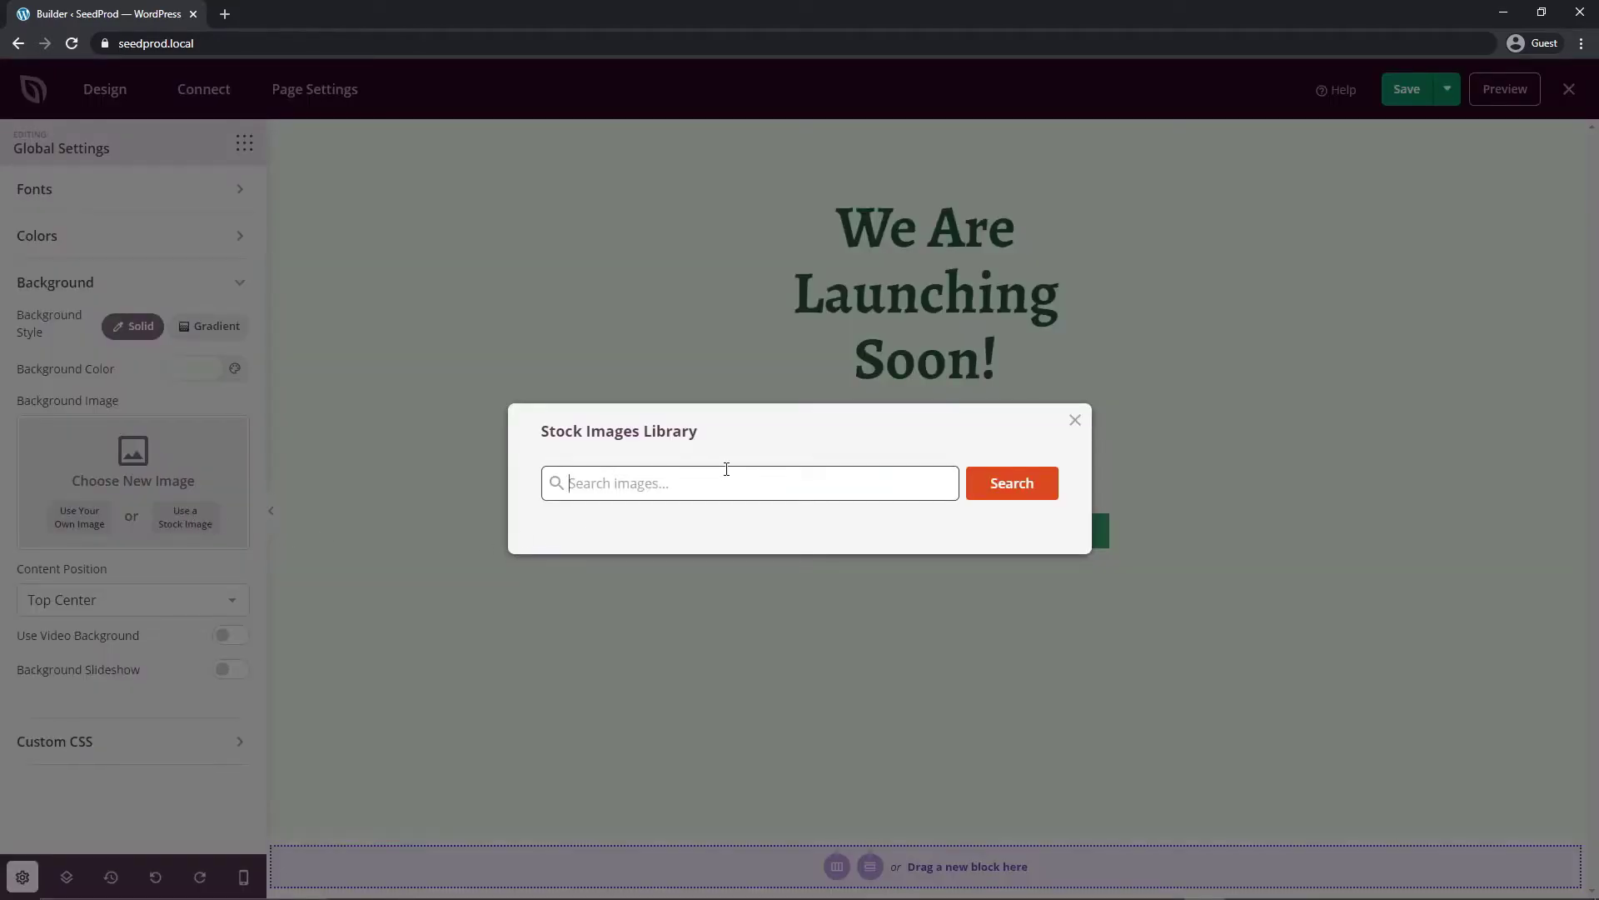
click(1074, 420)
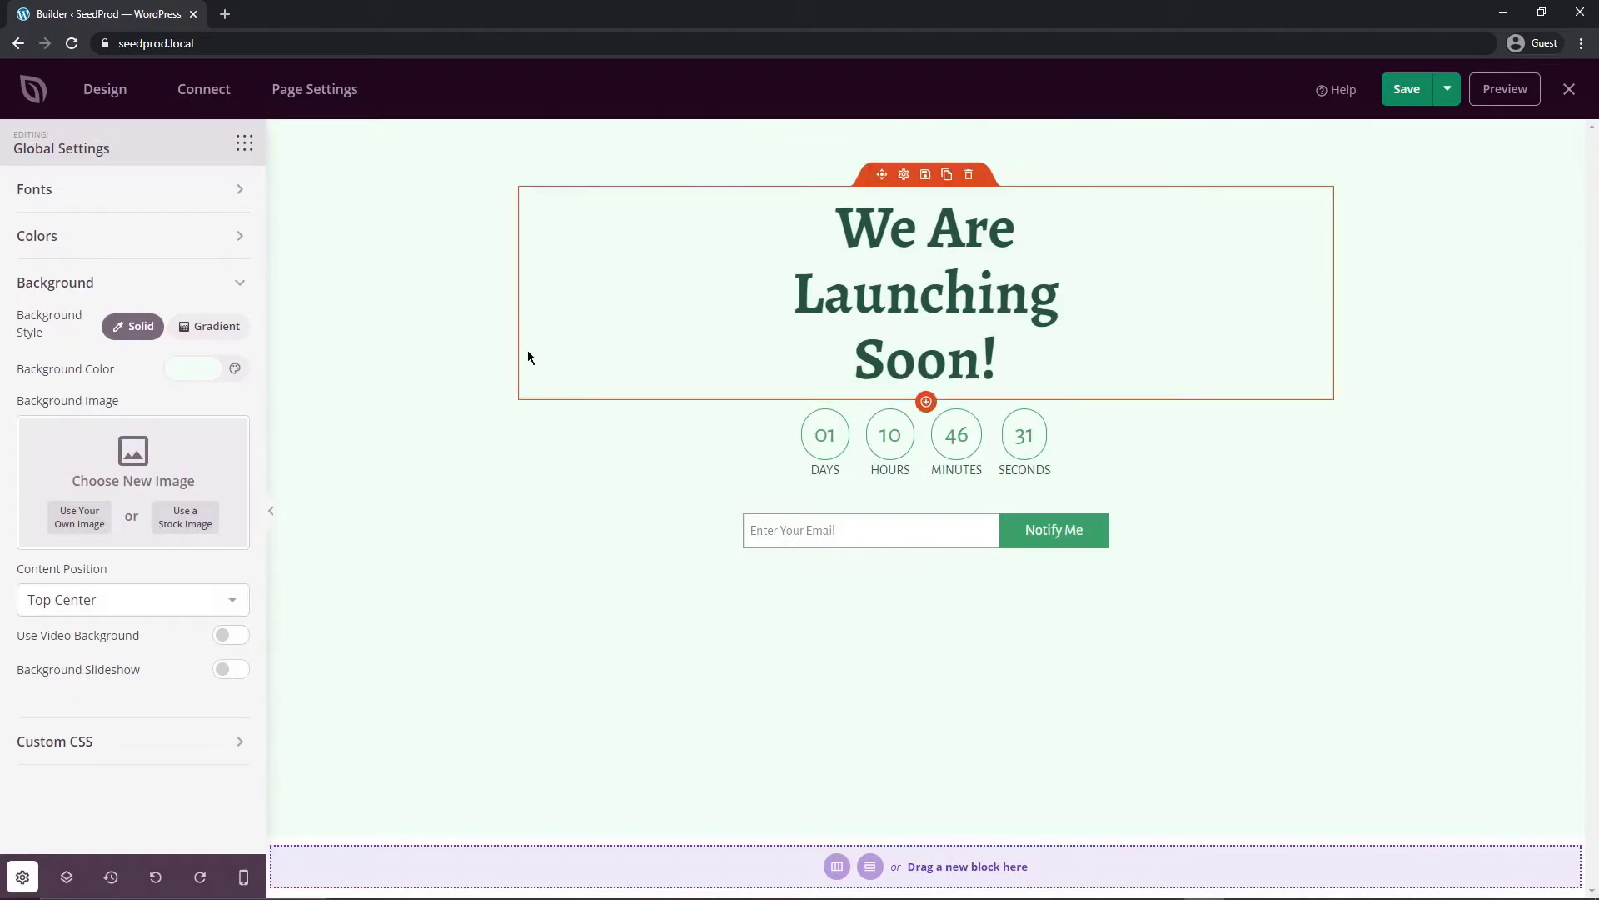
Step: Tint the page background colour light green
click(190, 370)
drag(198, 437, 165, 418)
click(131, 367)
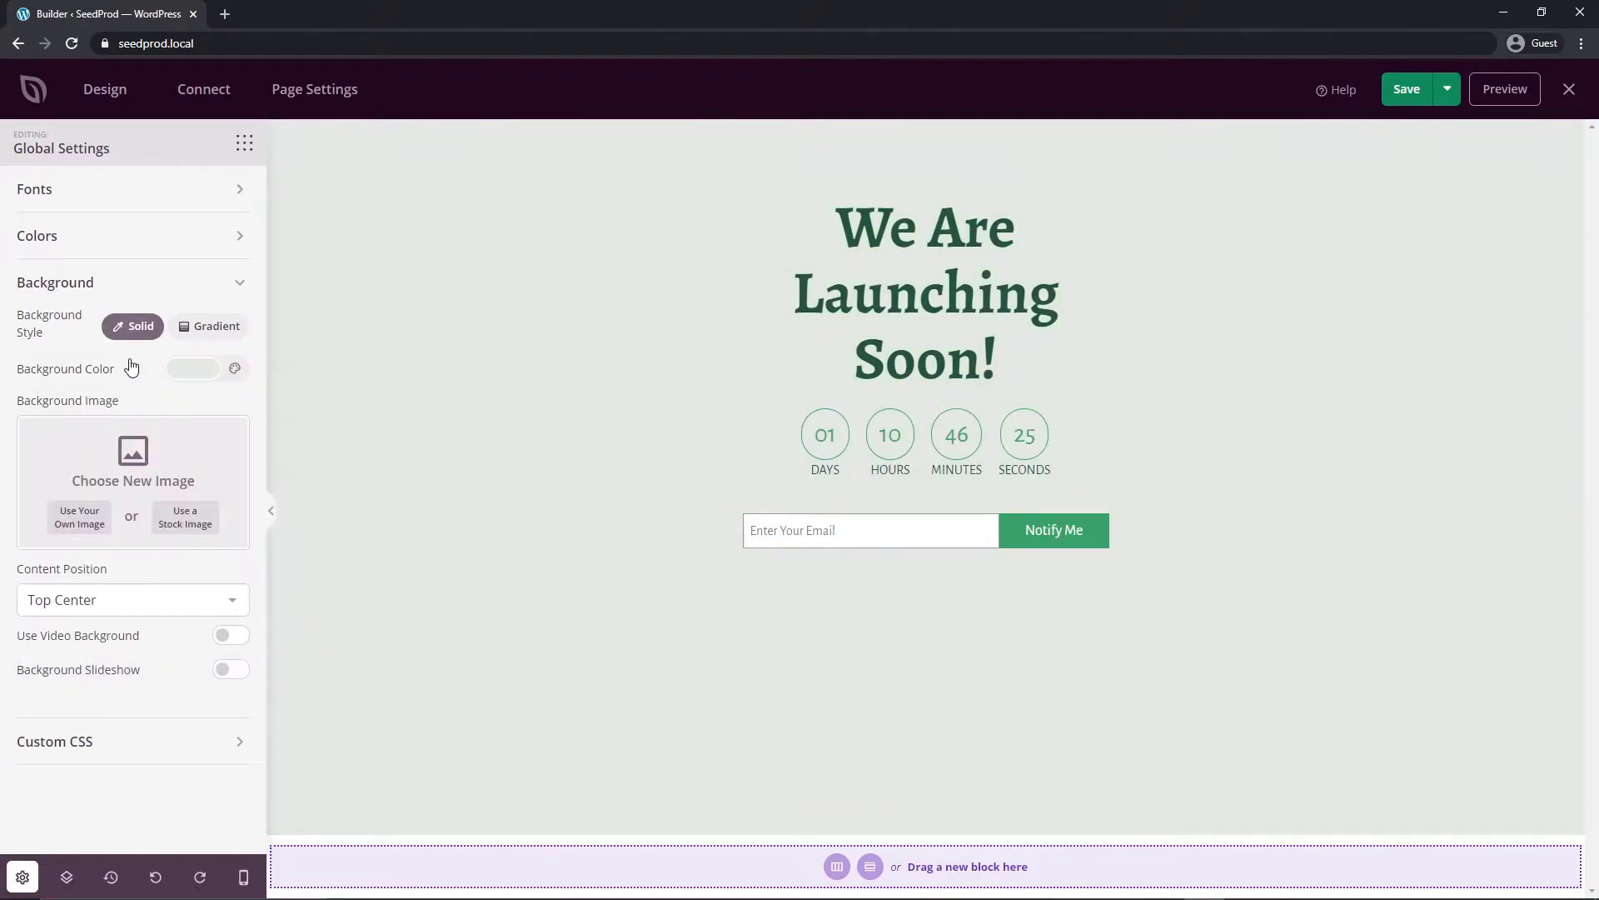
Step: Search stock images for 'sof' and set the grey tufted sofa photo as the background
click(186, 519)
click(704, 483)
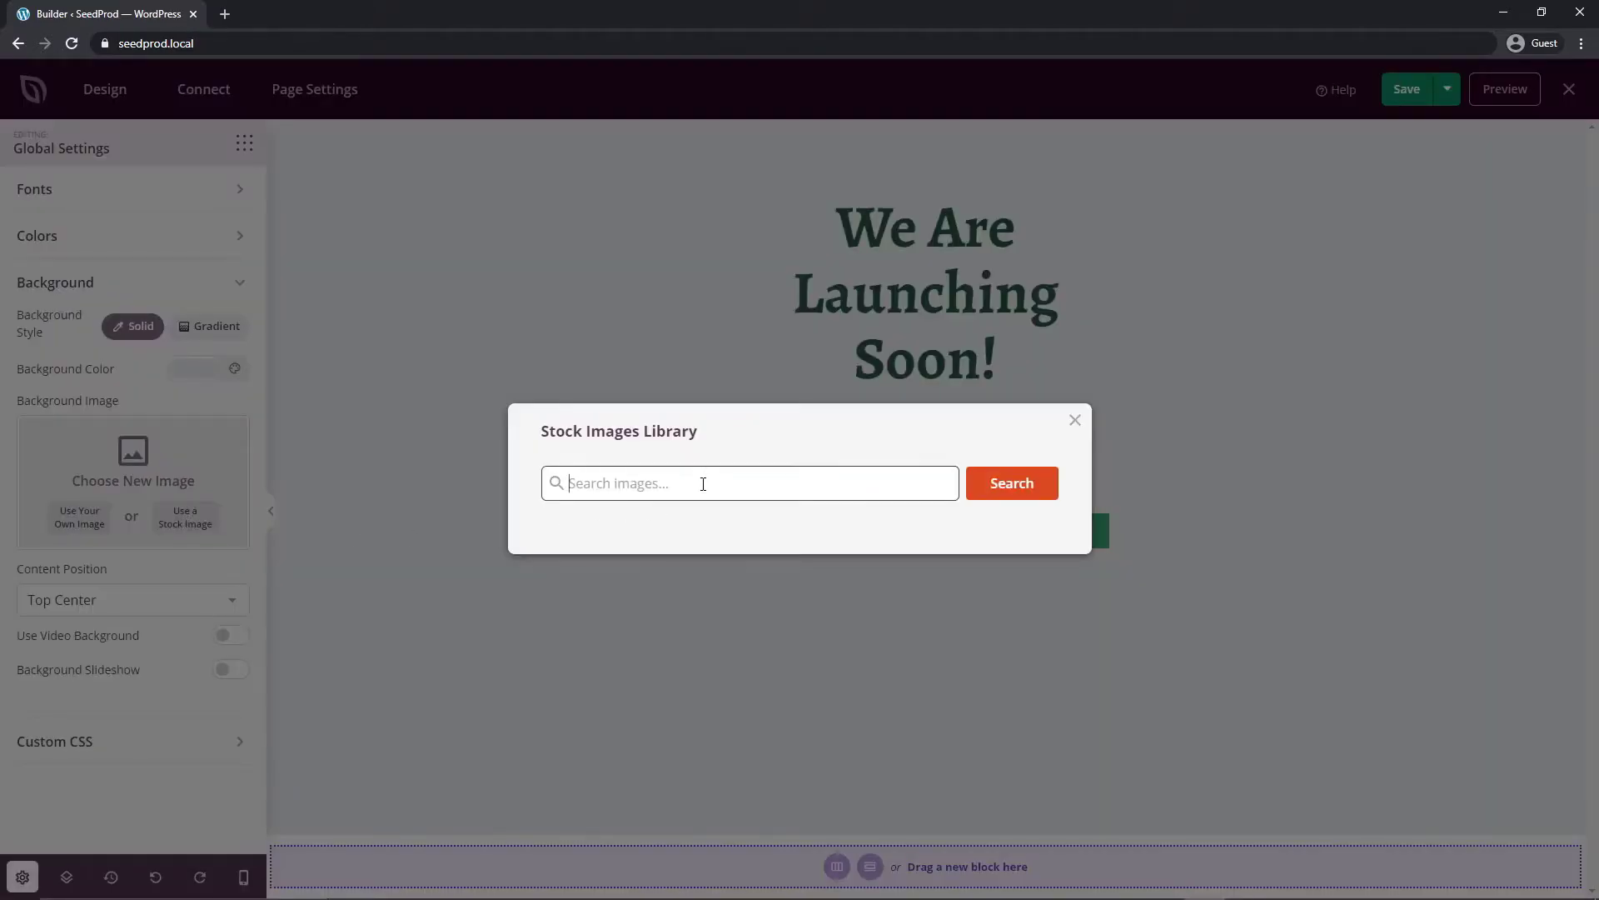
text(sofa)
click(1004, 485)
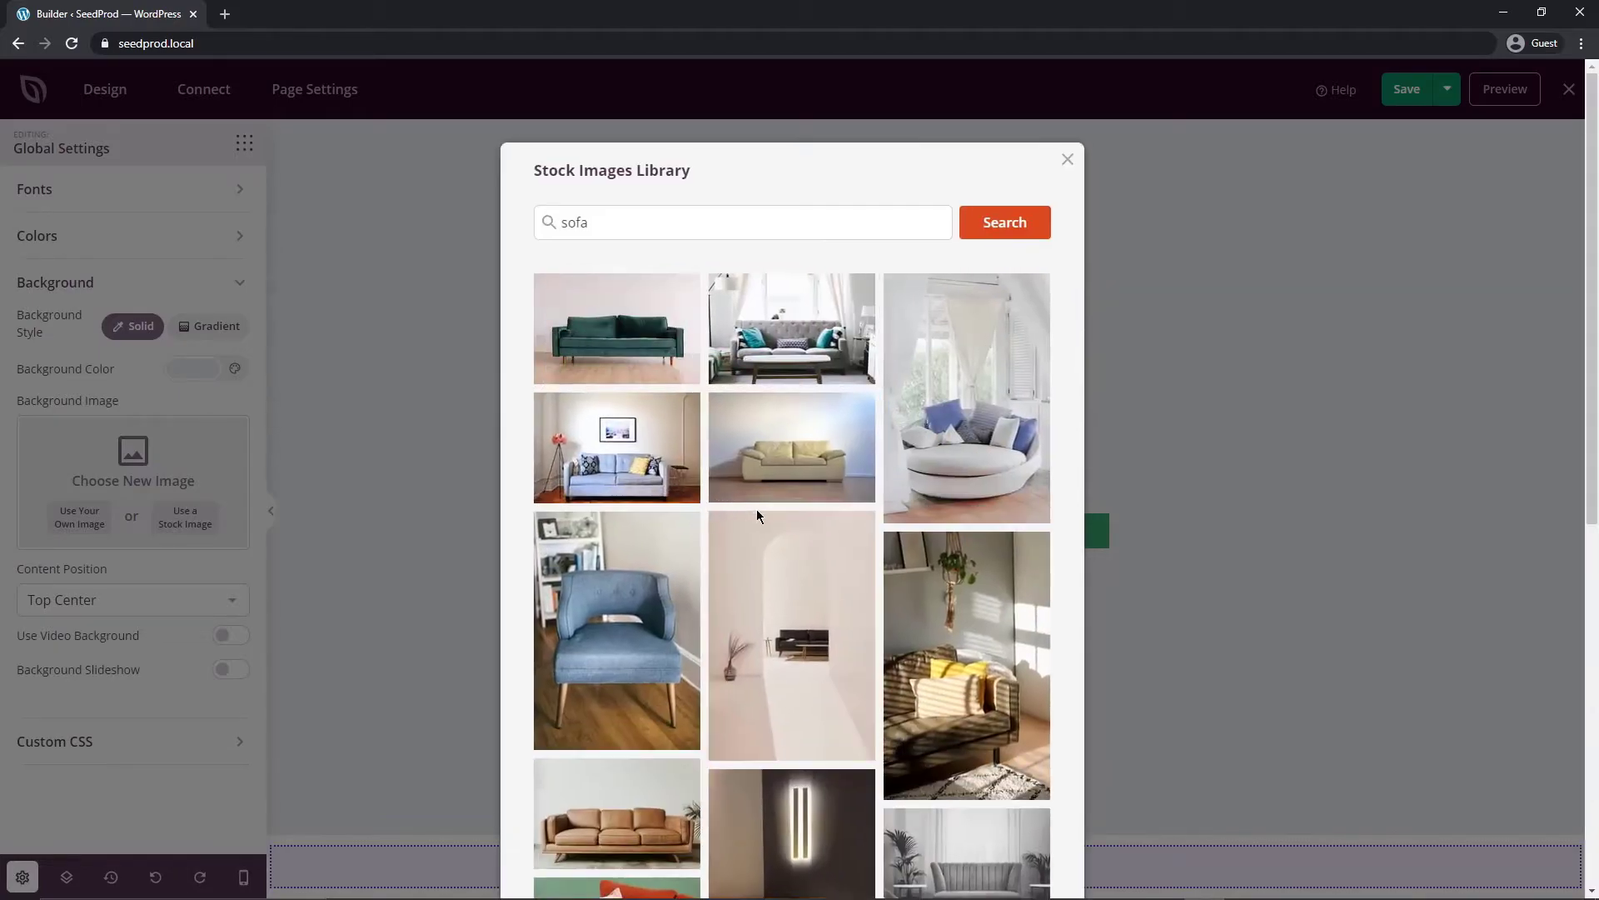
click(966, 854)
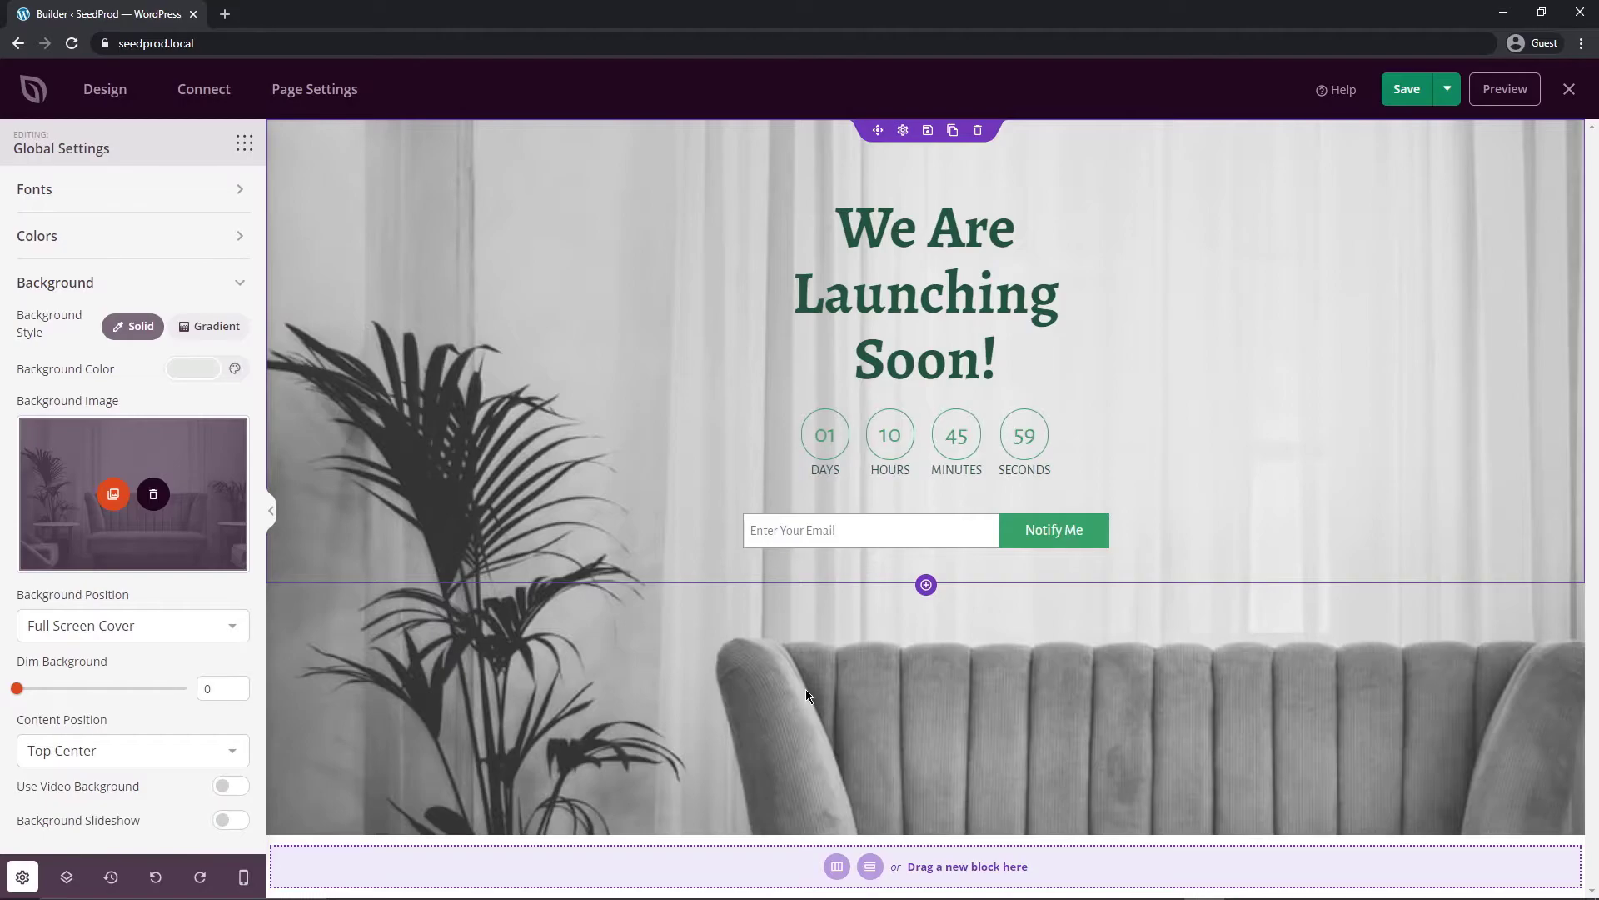
click(170, 626)
click(92, 688)
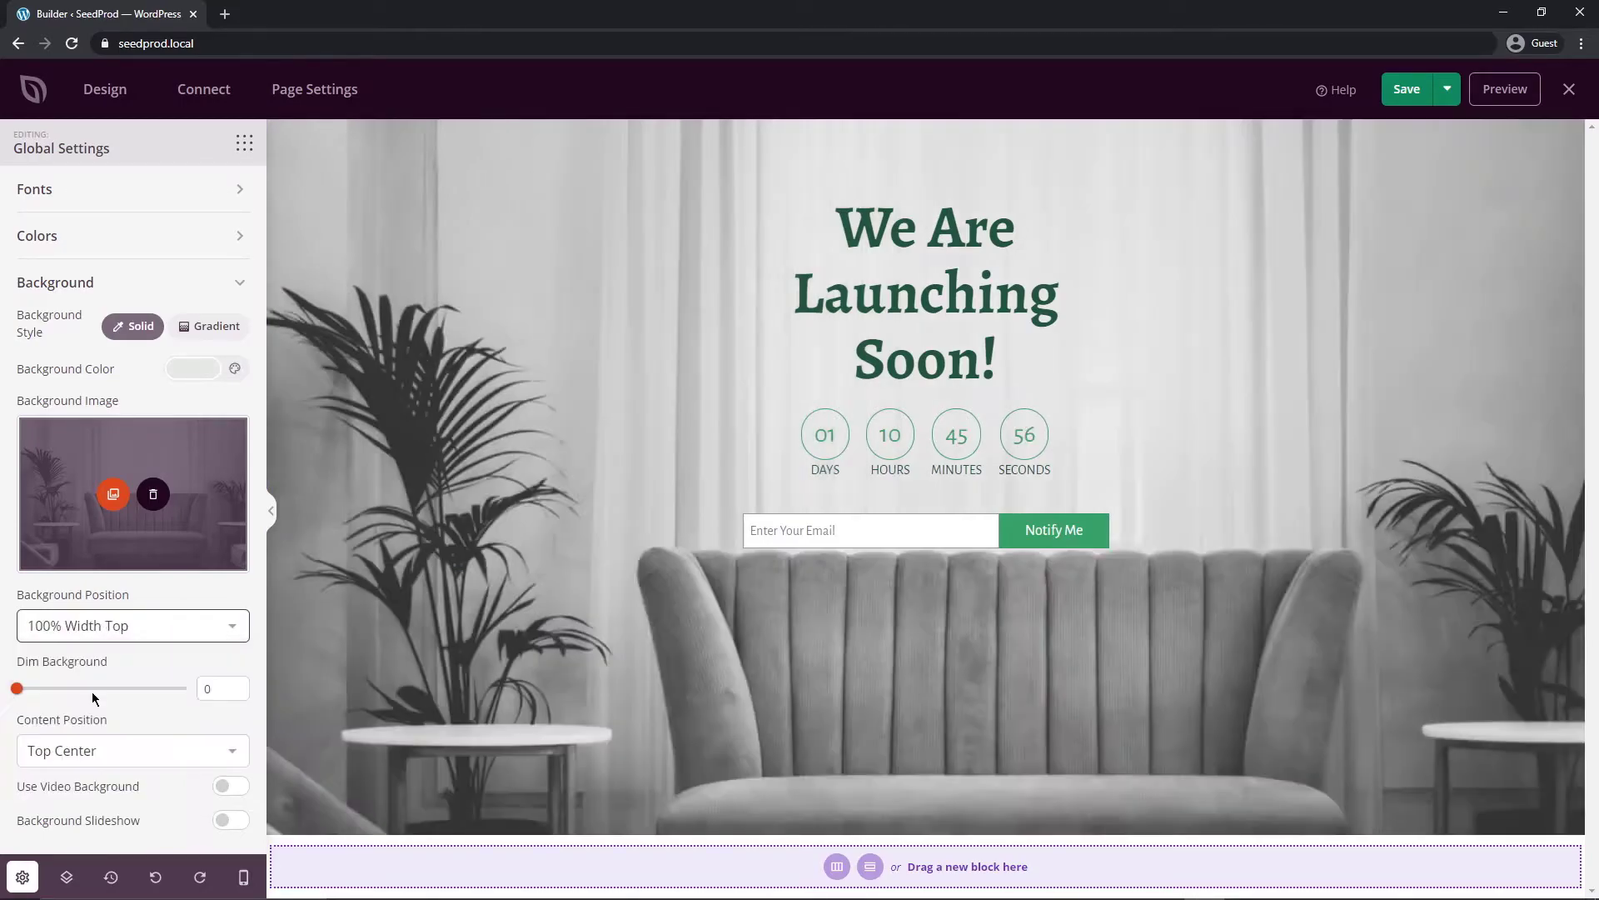
click(109, 635)
click(95, 707)
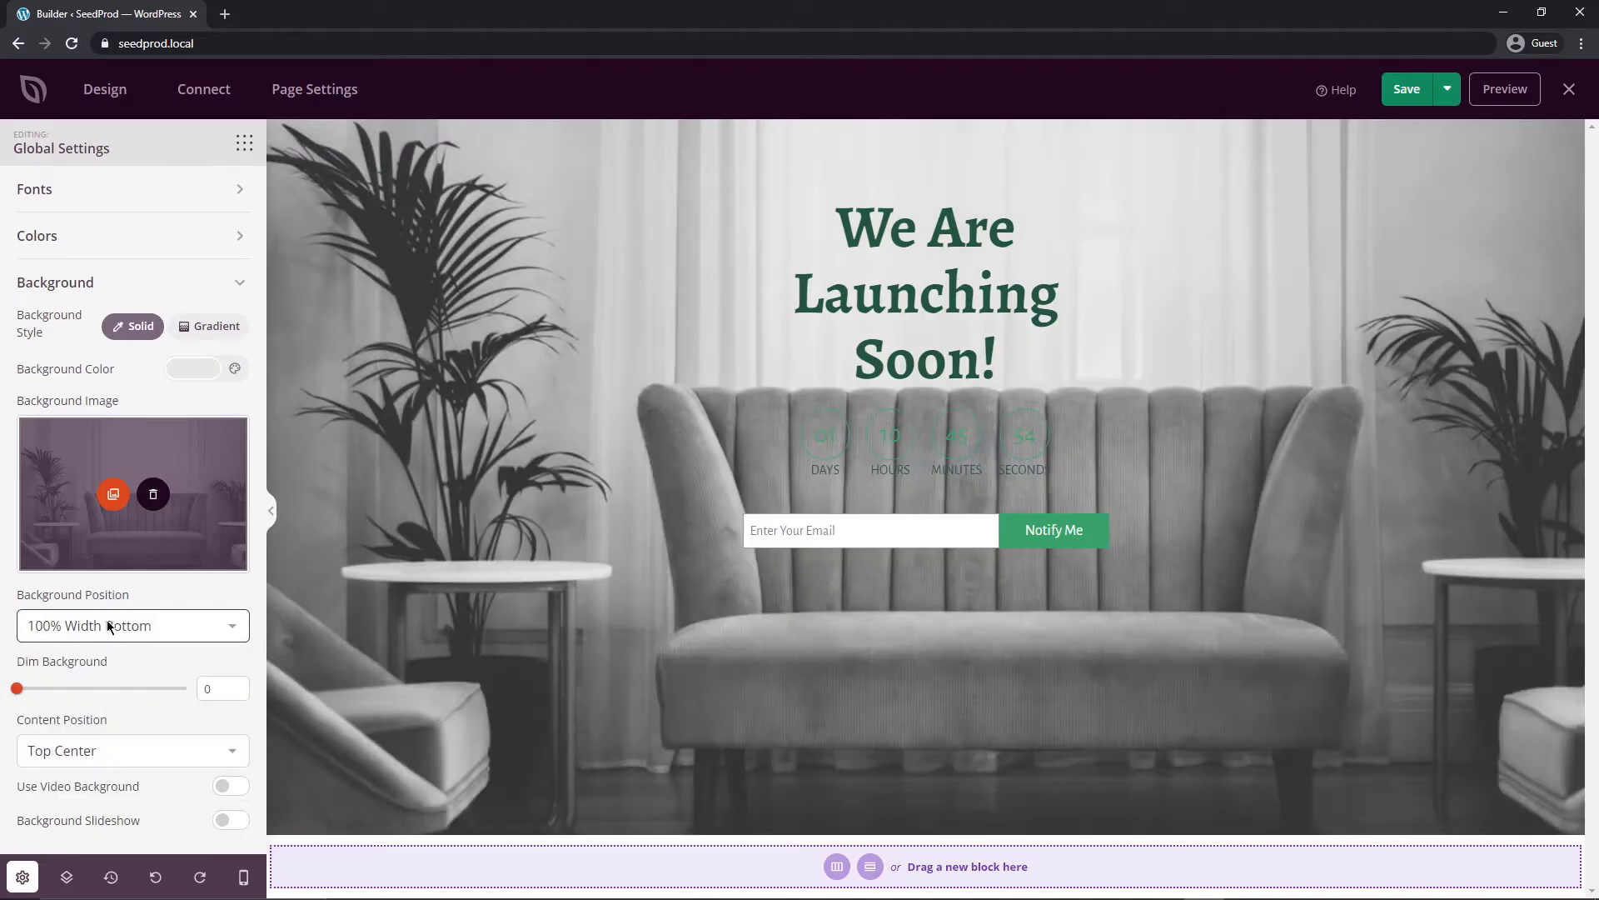
click(107, 625)
click(83, 726)
click(114, 626)
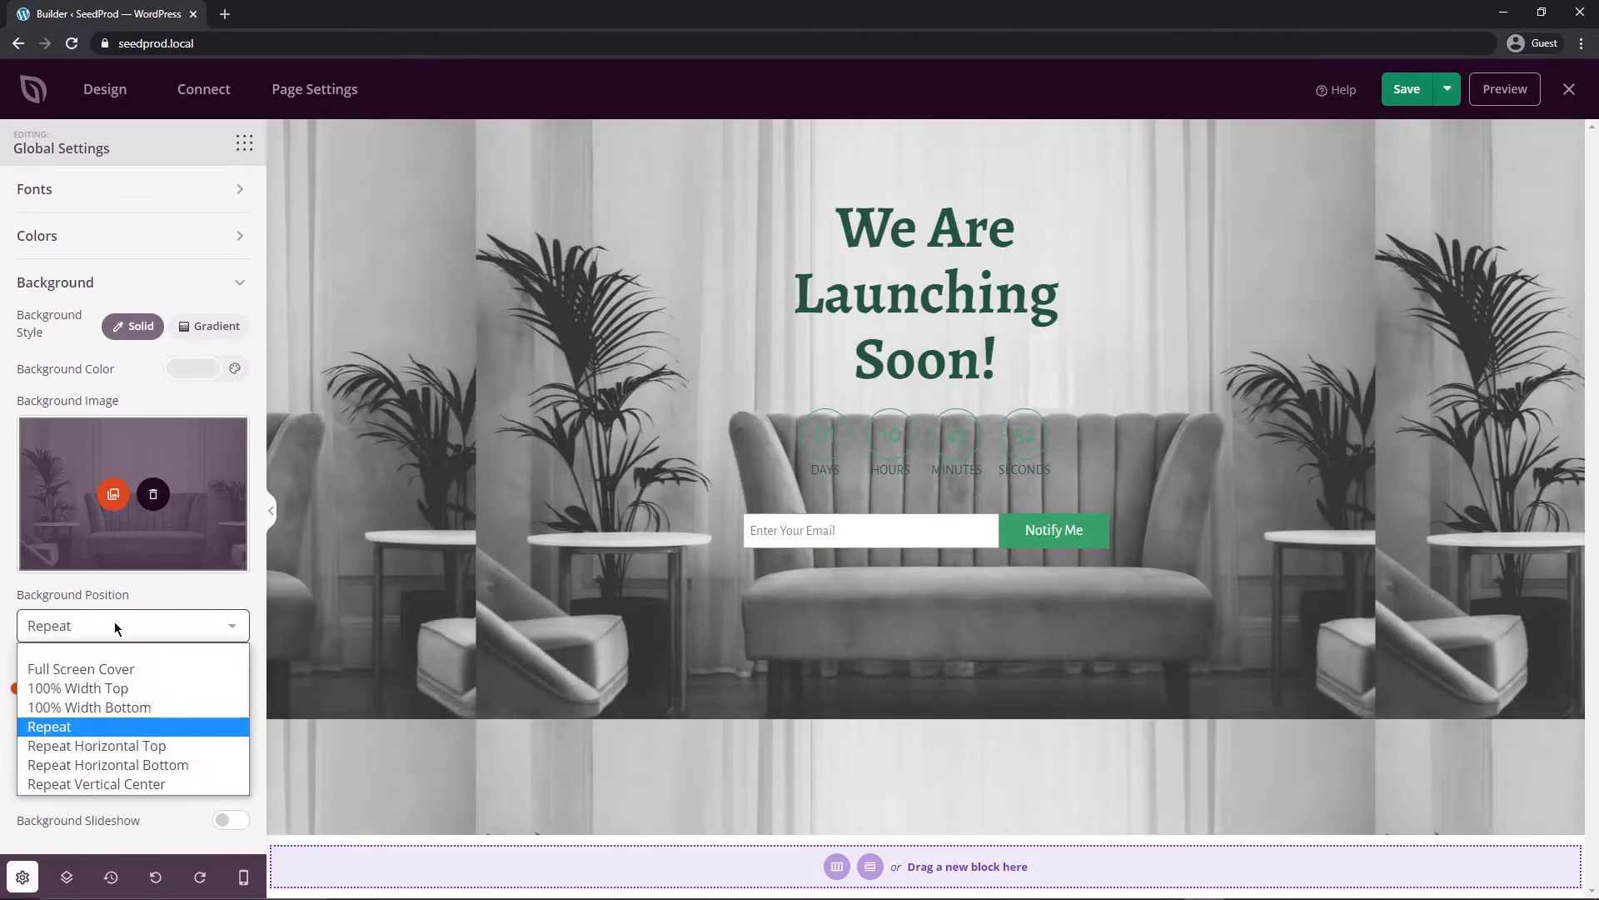
click(96, 707)
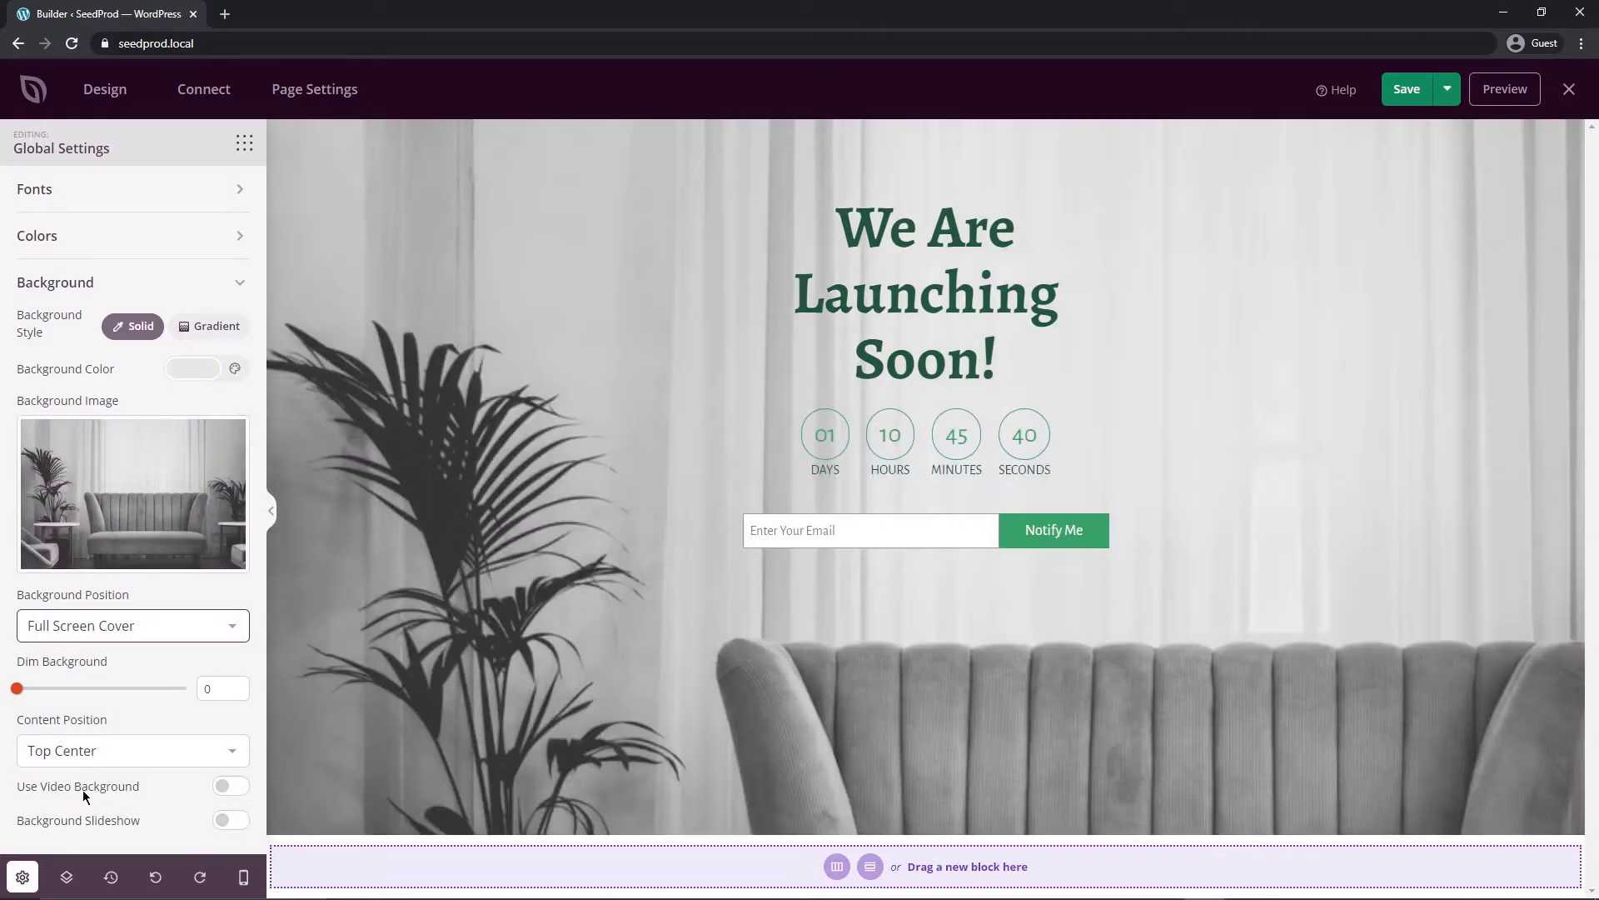
scroll(125, 783, down, 1)
click(231, 724)
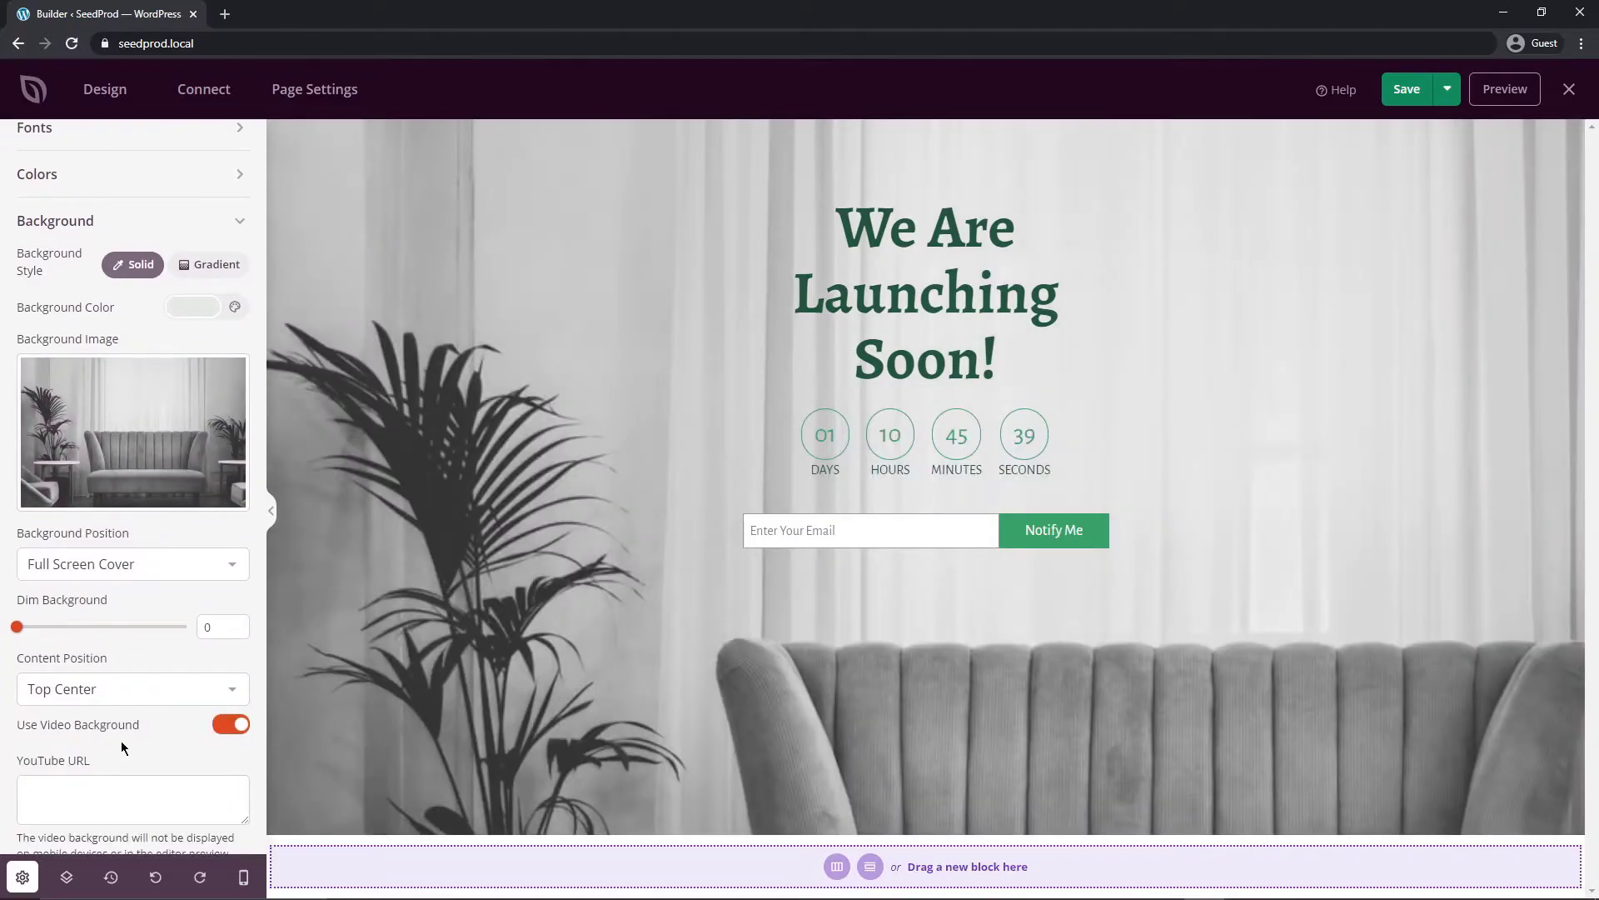
scroll(125, 725, down, 2)
click(231, 604)
scroll(132, 623, up, 1)
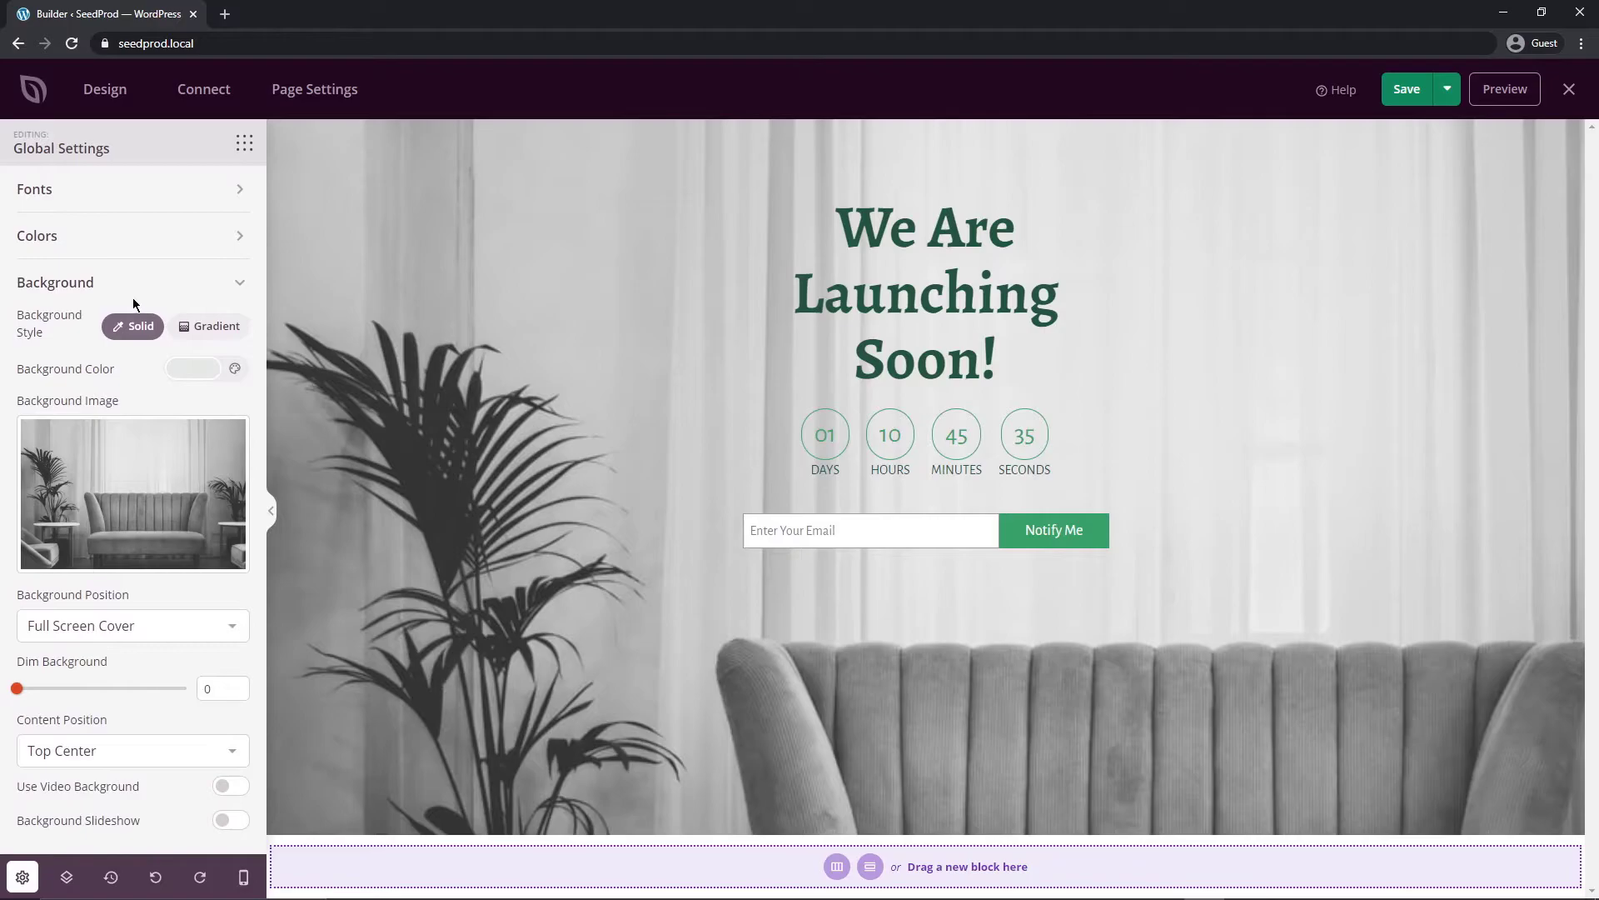
Step: Check the layout and revision history, then redo twice to restore the close-up sofa and palm plant background
click(239, 286)
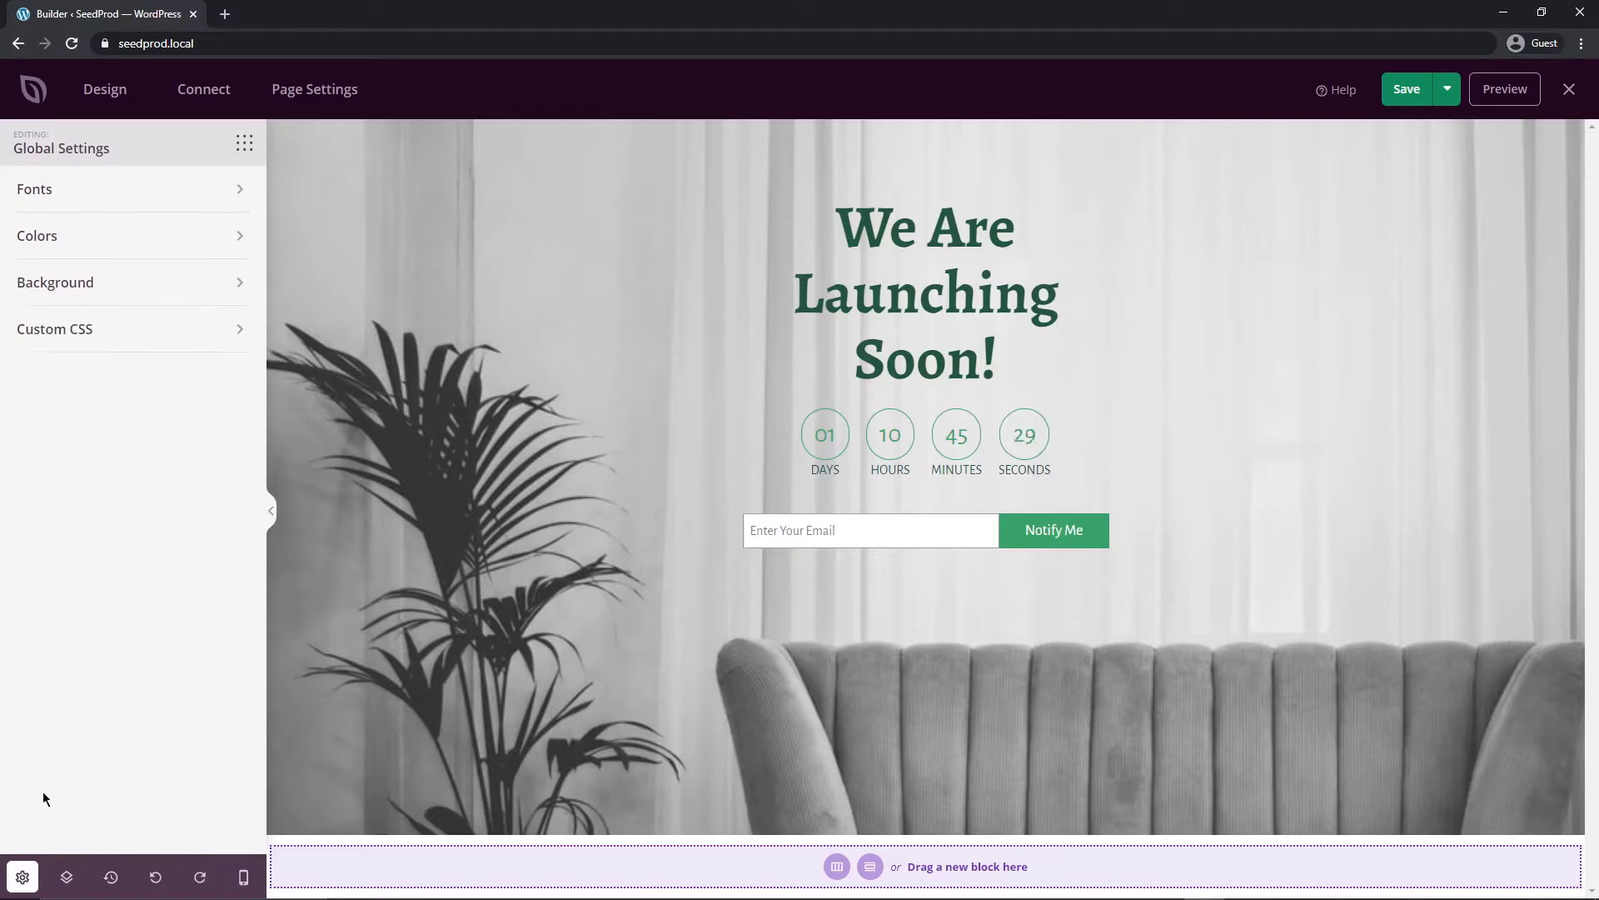
click(68, 878)
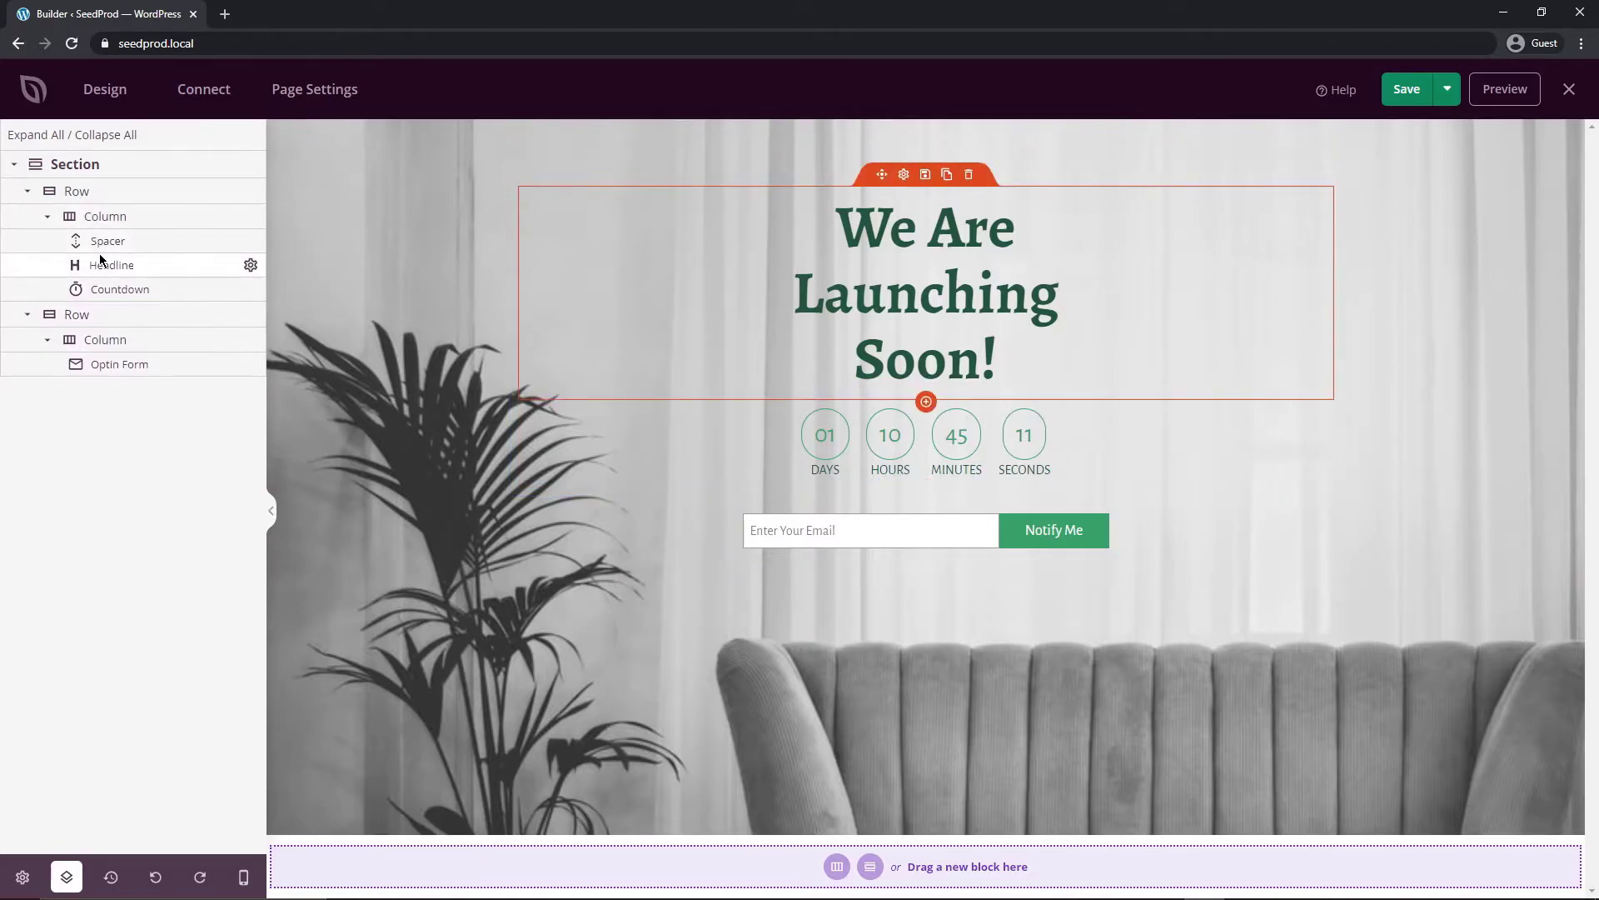
click(112, 877)
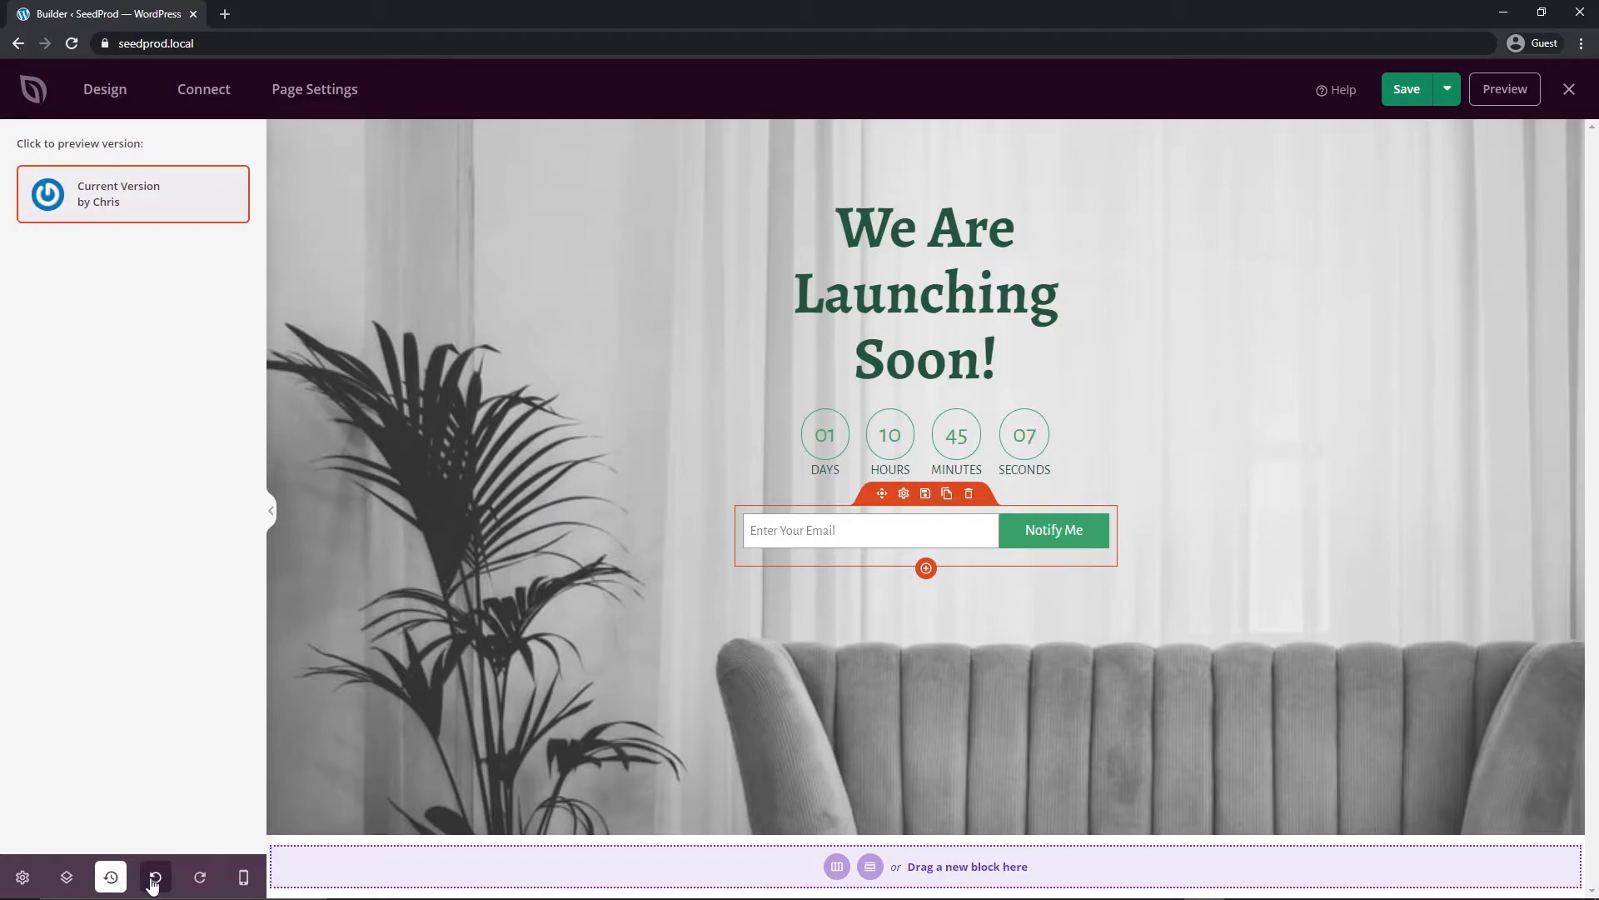
click(200, 878)
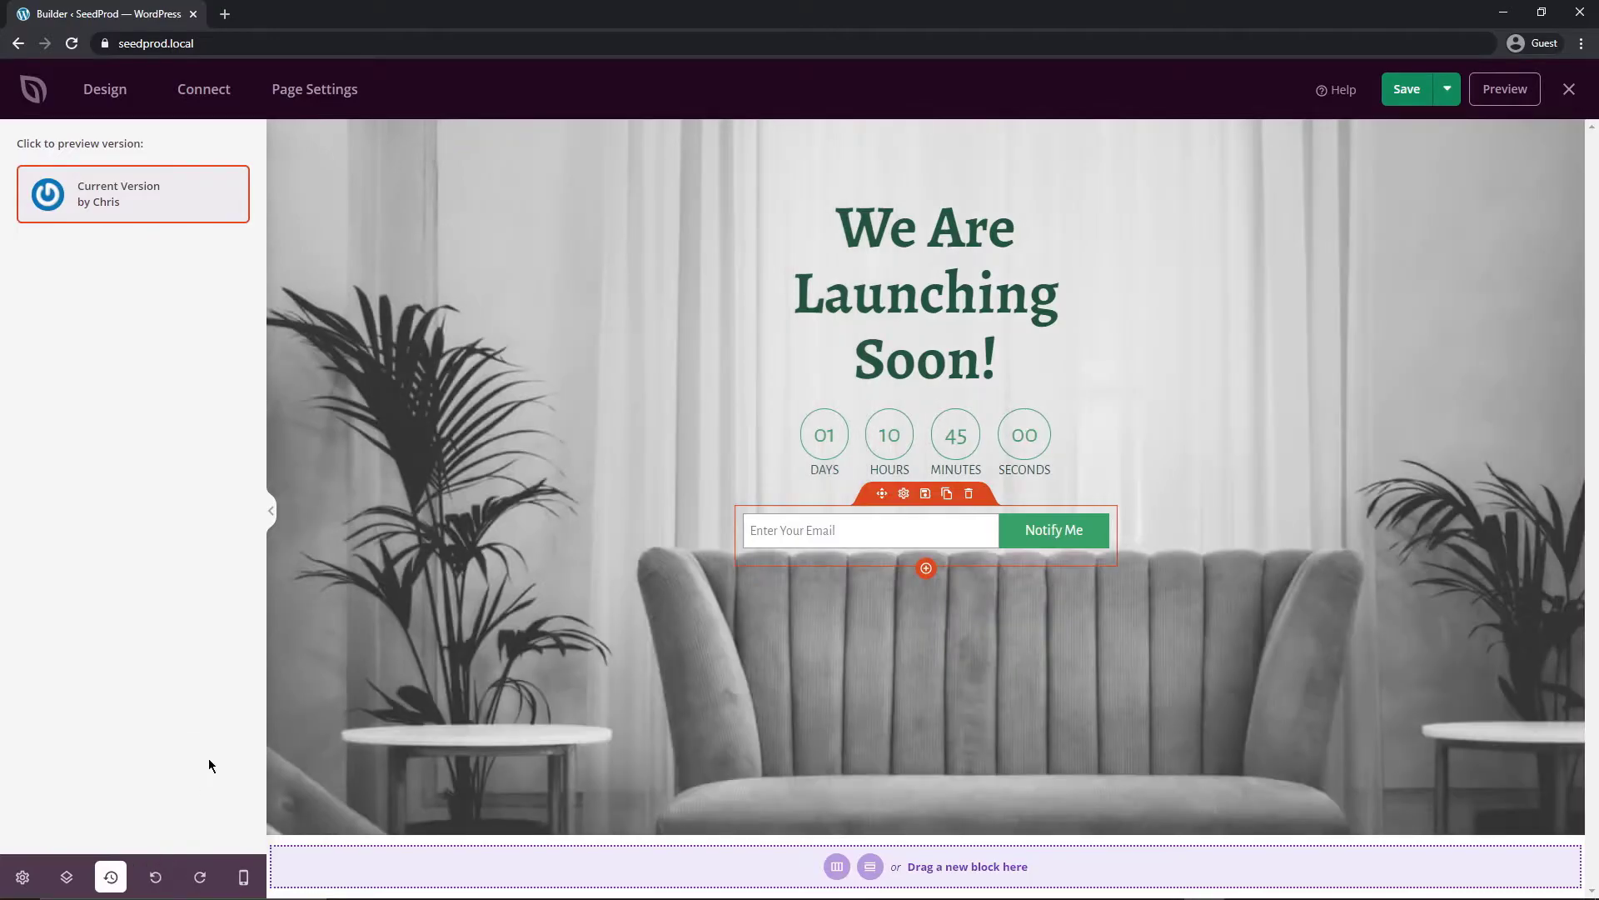
click(200, 881)
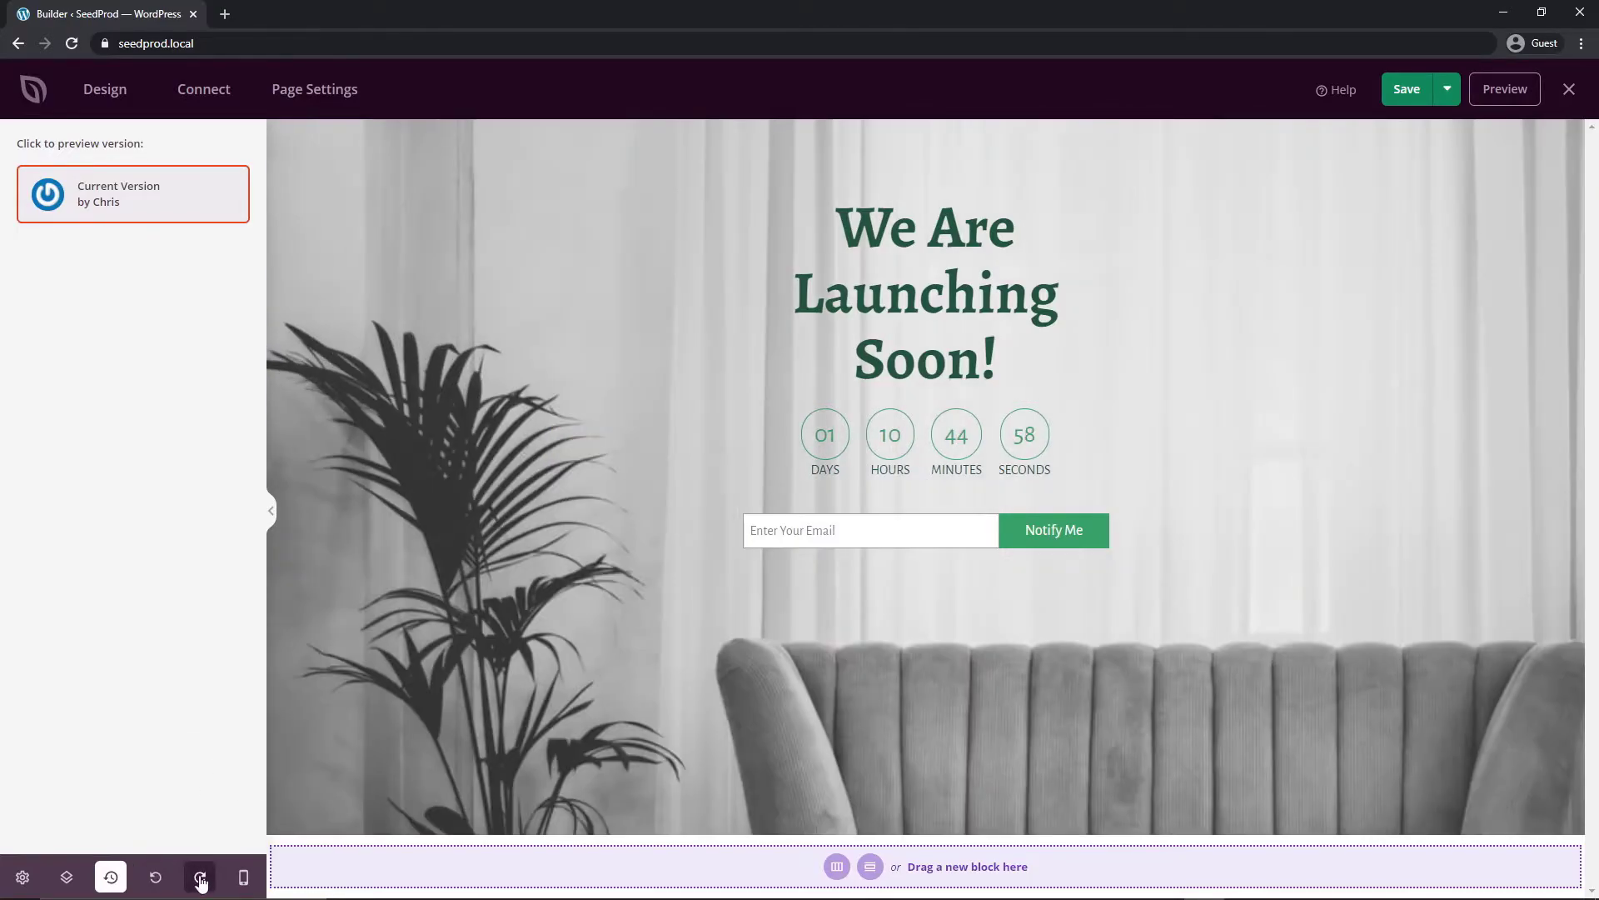
Step: In mobile preview, set the headline font size to 51 and the countdown size to Small
click(243, 877)
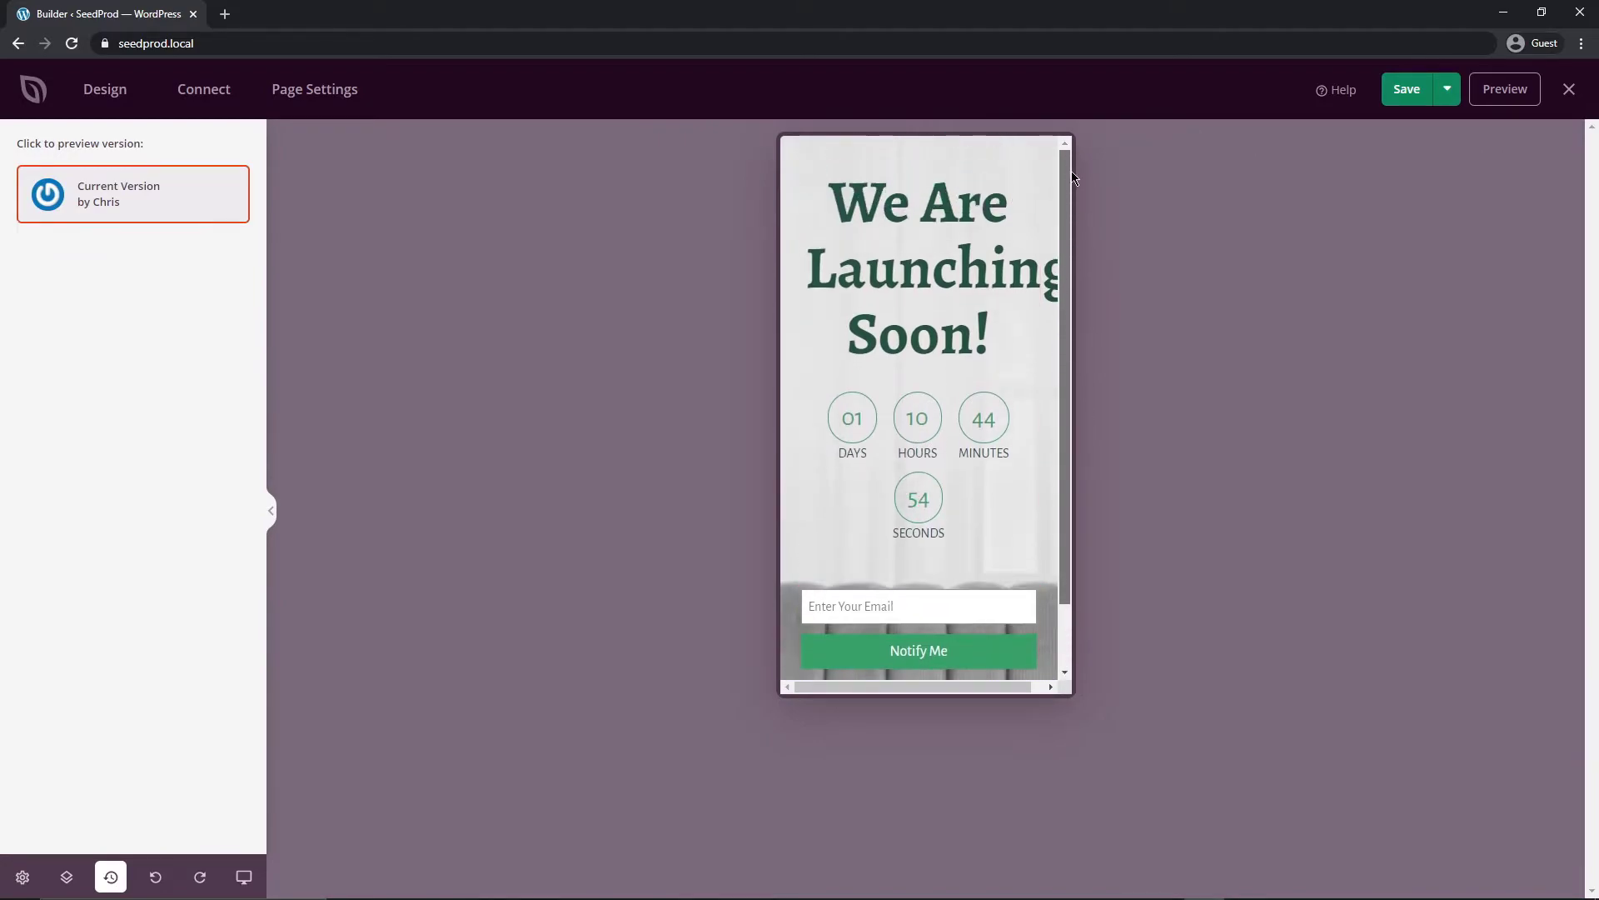
click(902, 158)
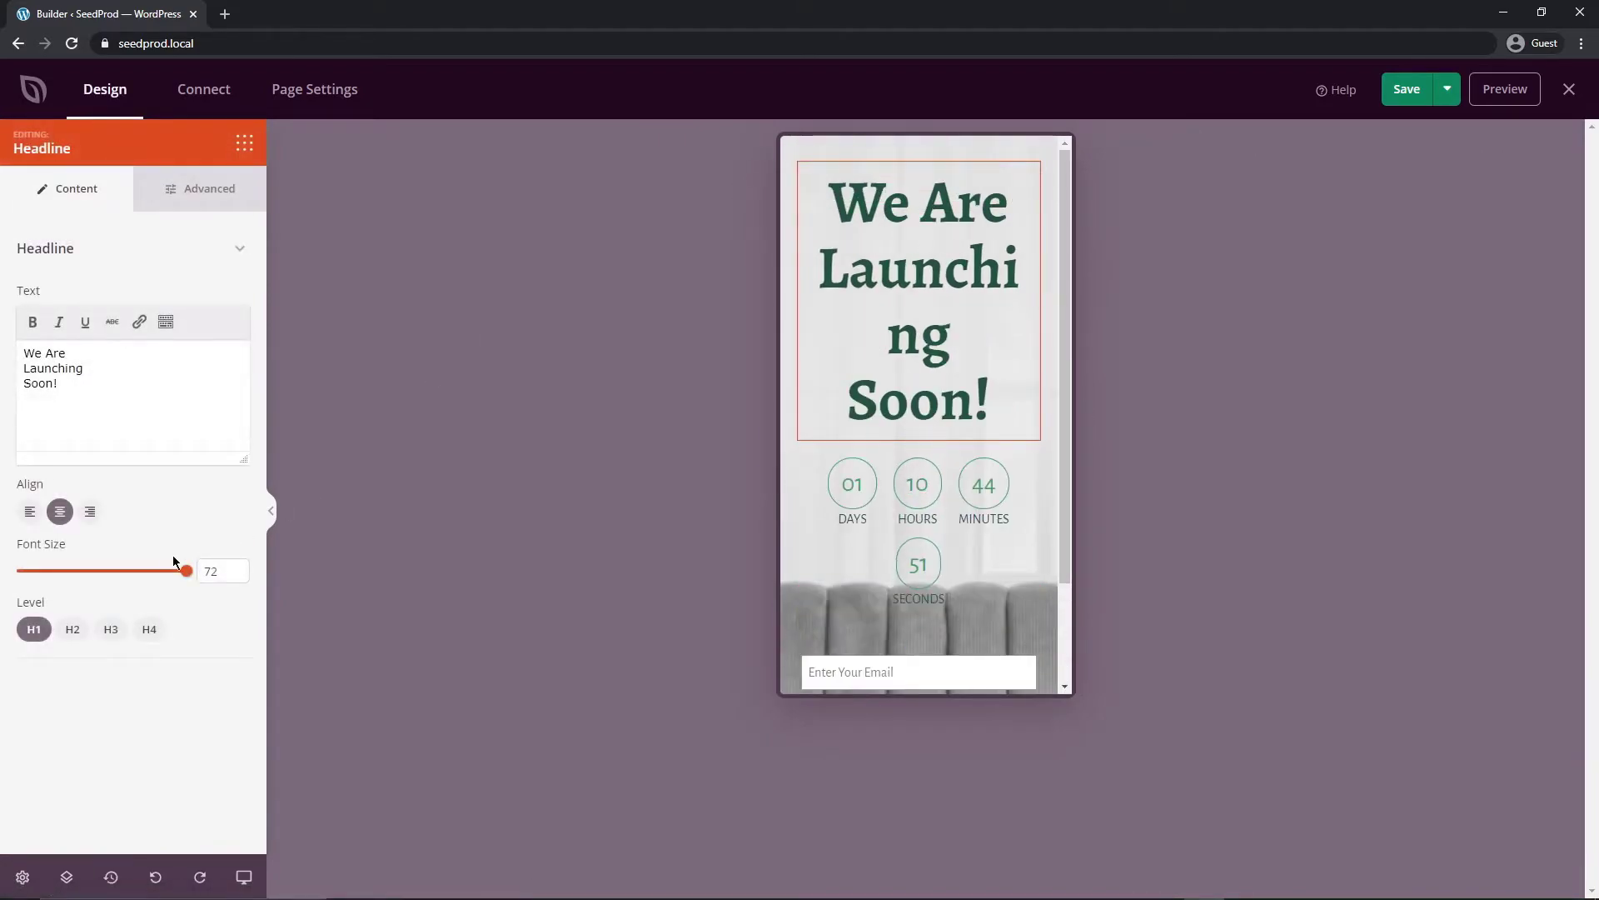
drag(186, 575, 129, 572)
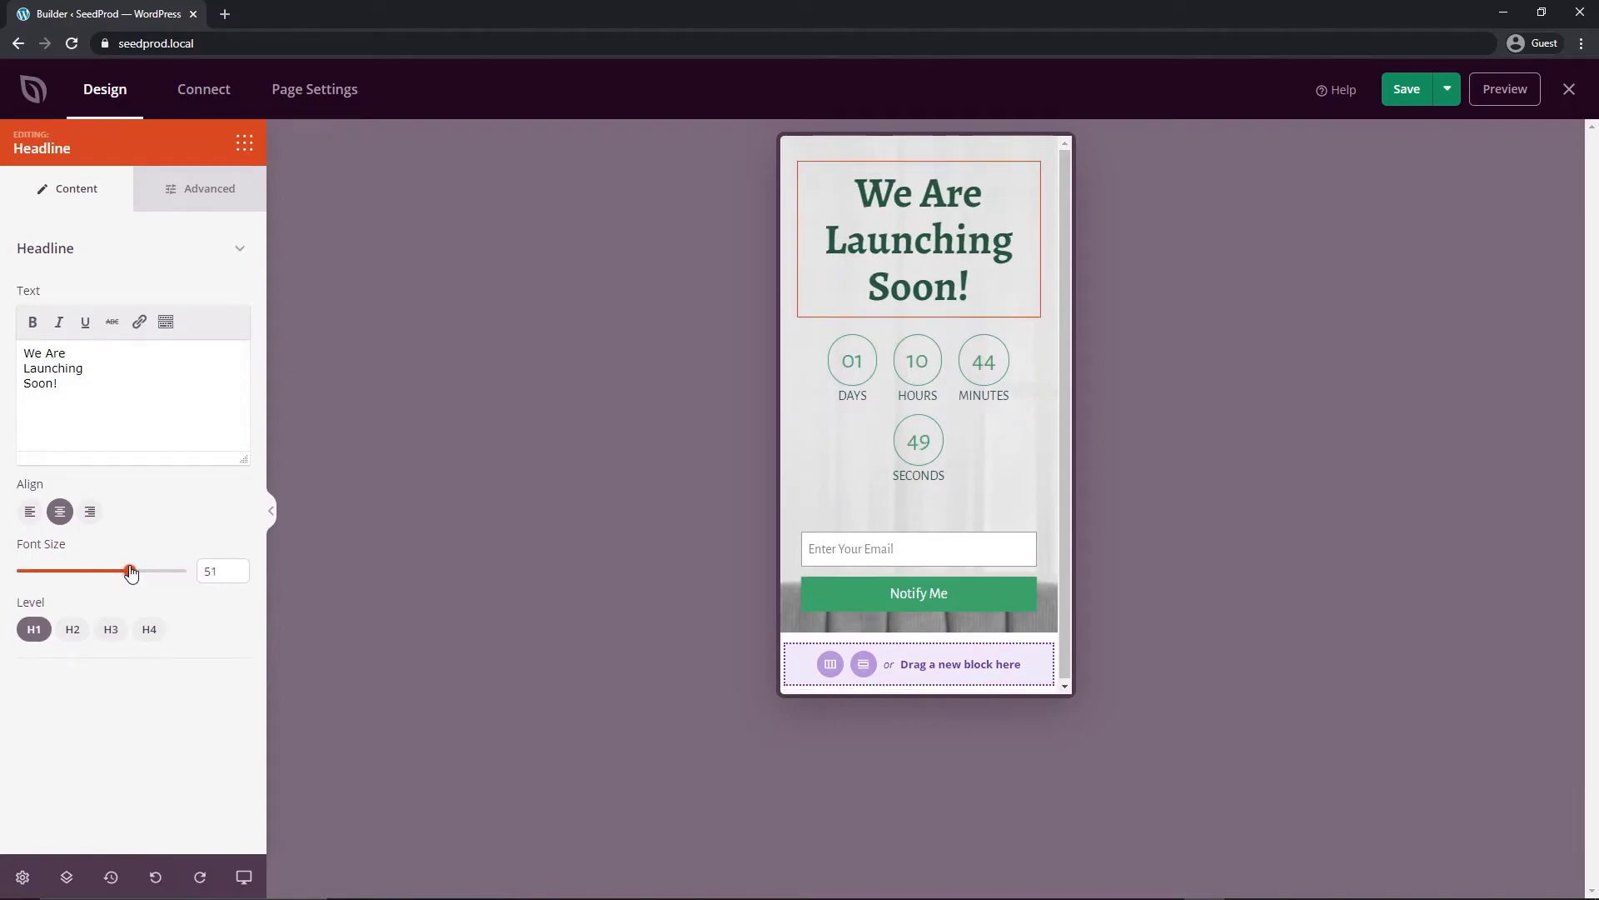
click(954, 393)
click(163, 646)
click(133, 671)
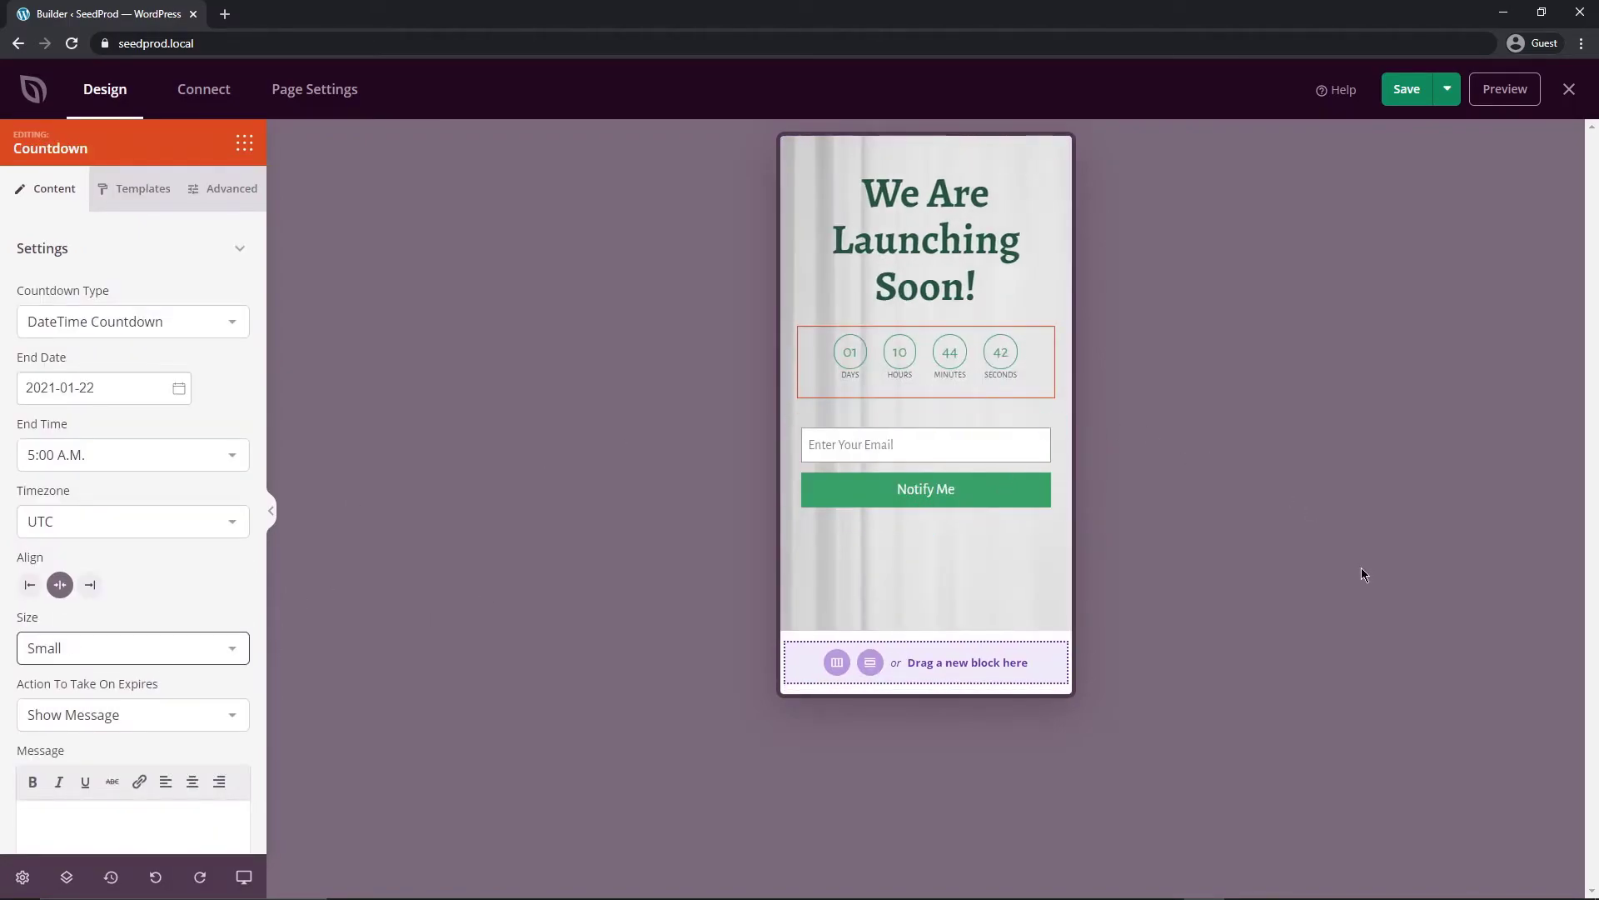
Step: Back in desktop preview, add the Features 3 section from the Sections library, then delete it
click(244, 877)
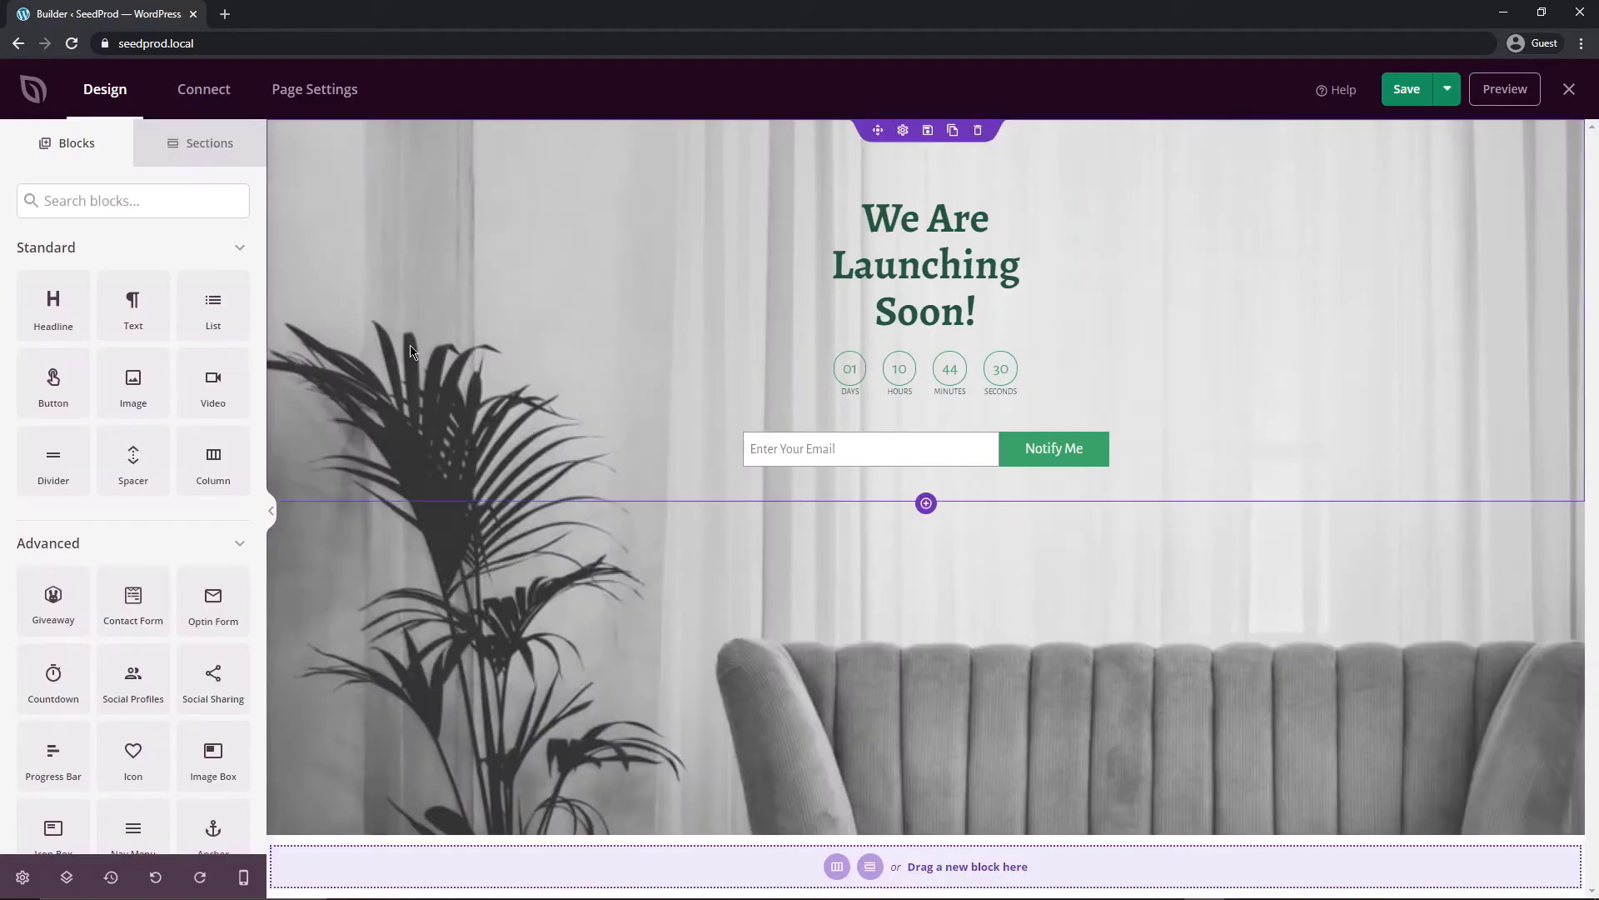
click(197, 146)
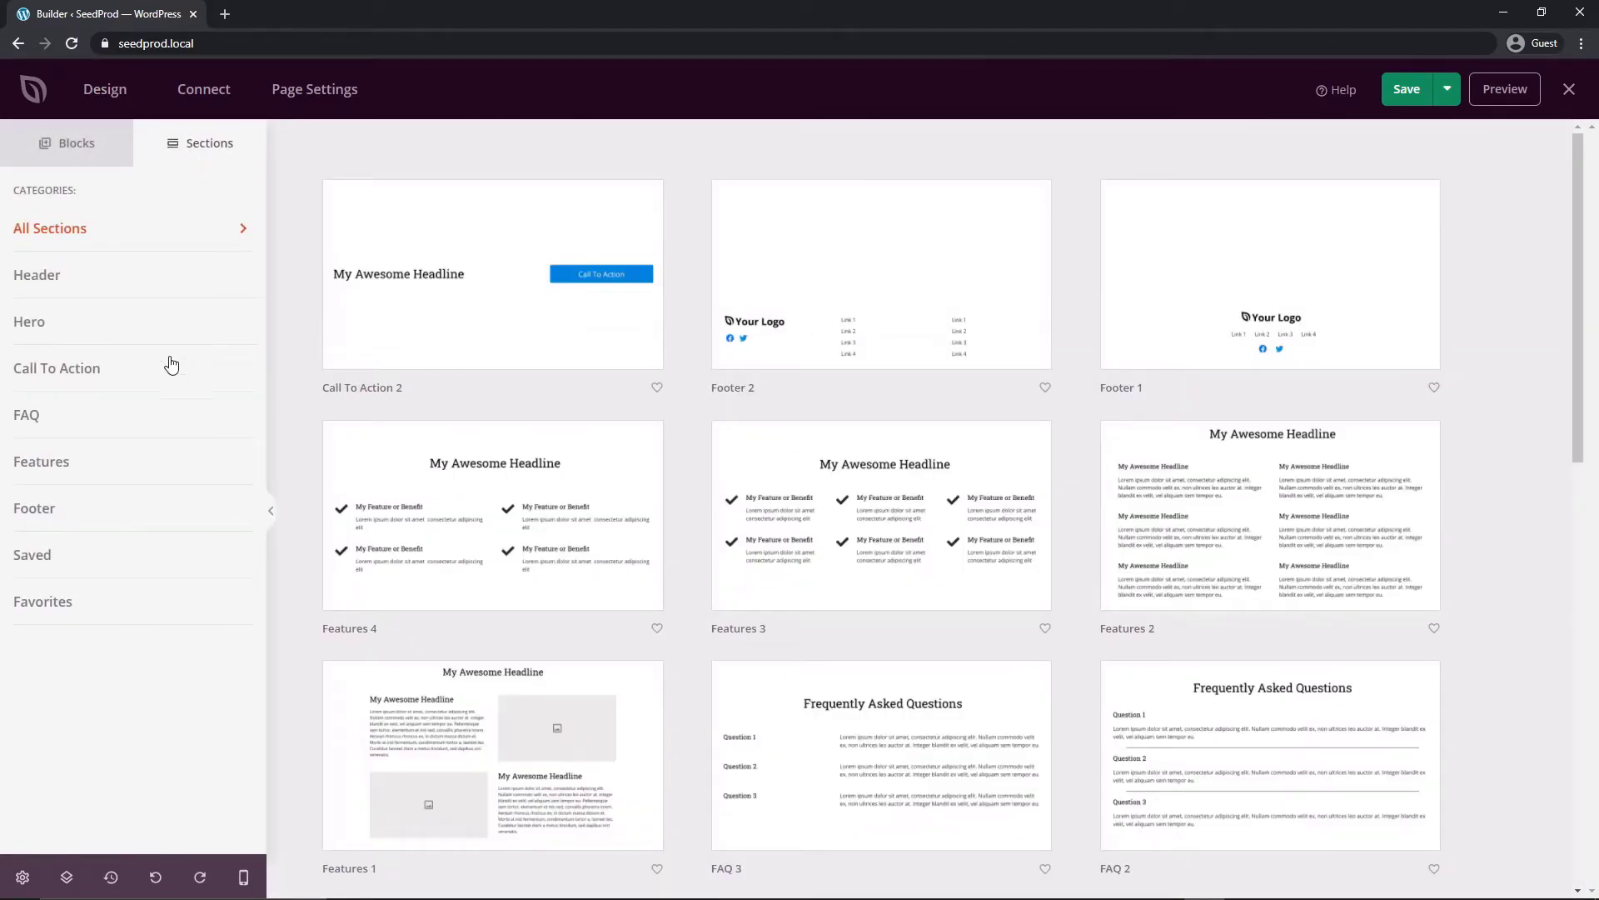
click(37, 462)
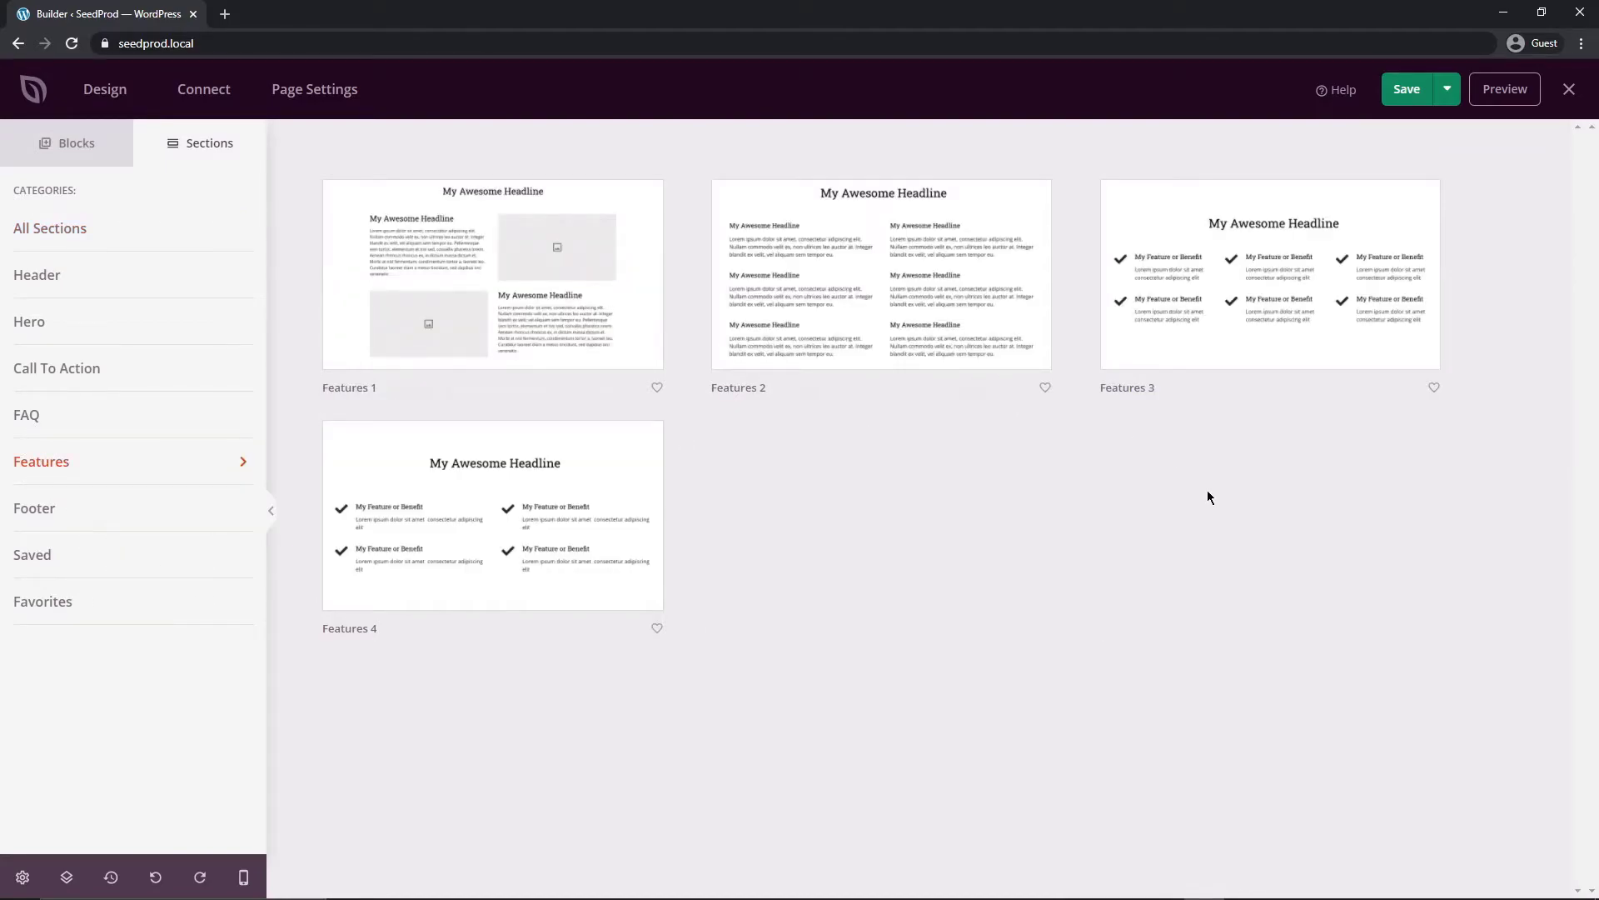
click(1250, 276)
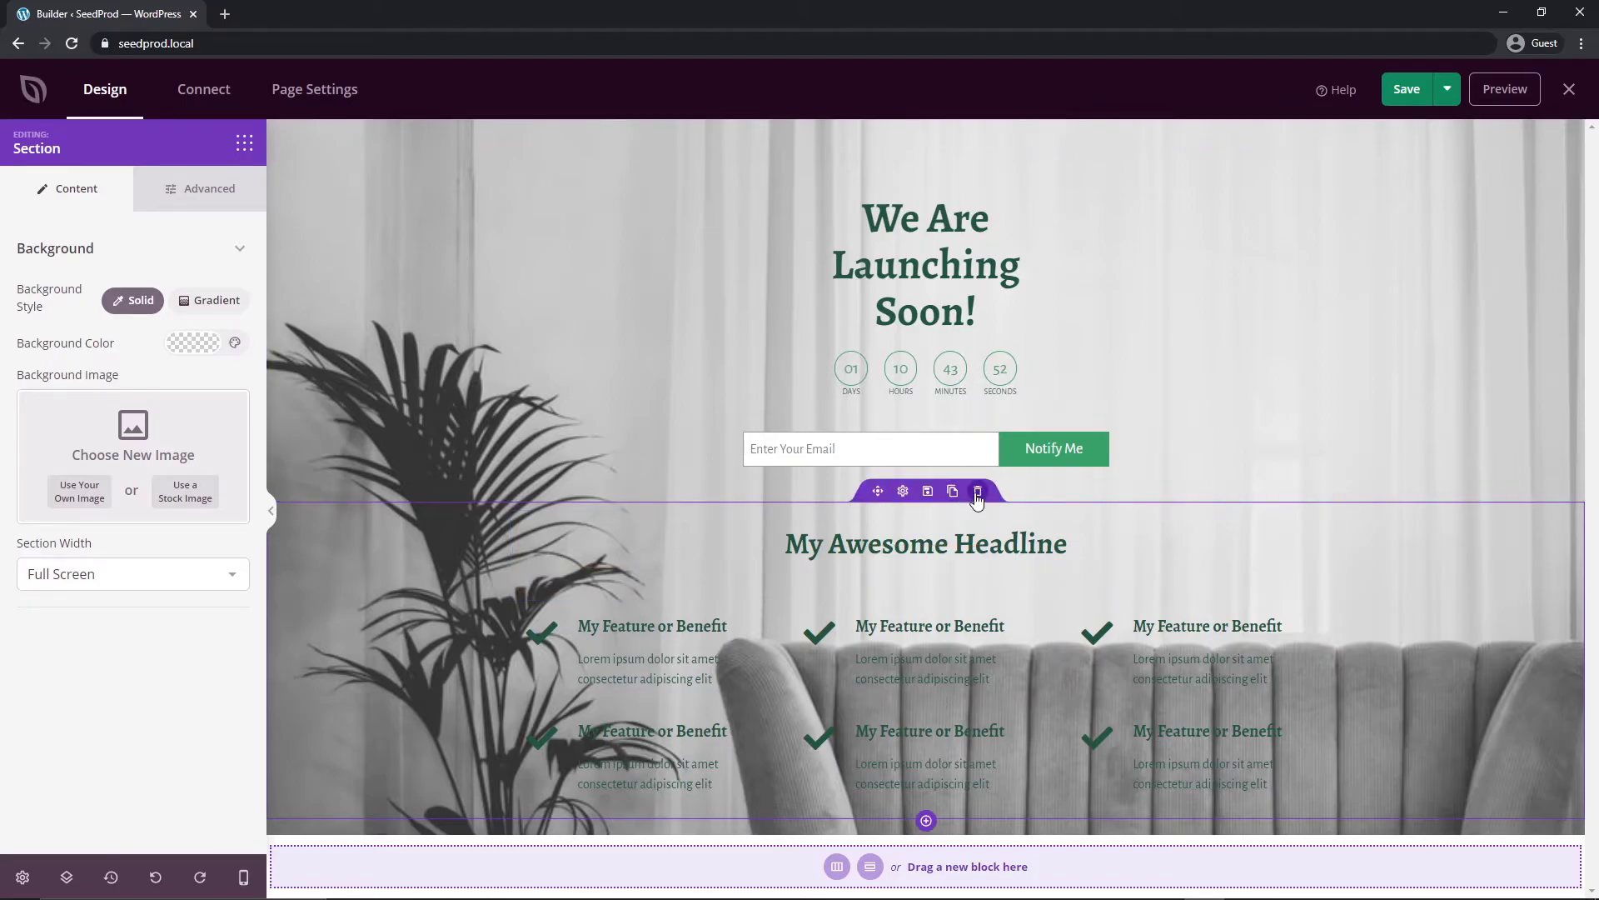
click(978, 490)
Step: Browse the Call To Action, FAQ, Features and Footer section templates
click(134, 372)
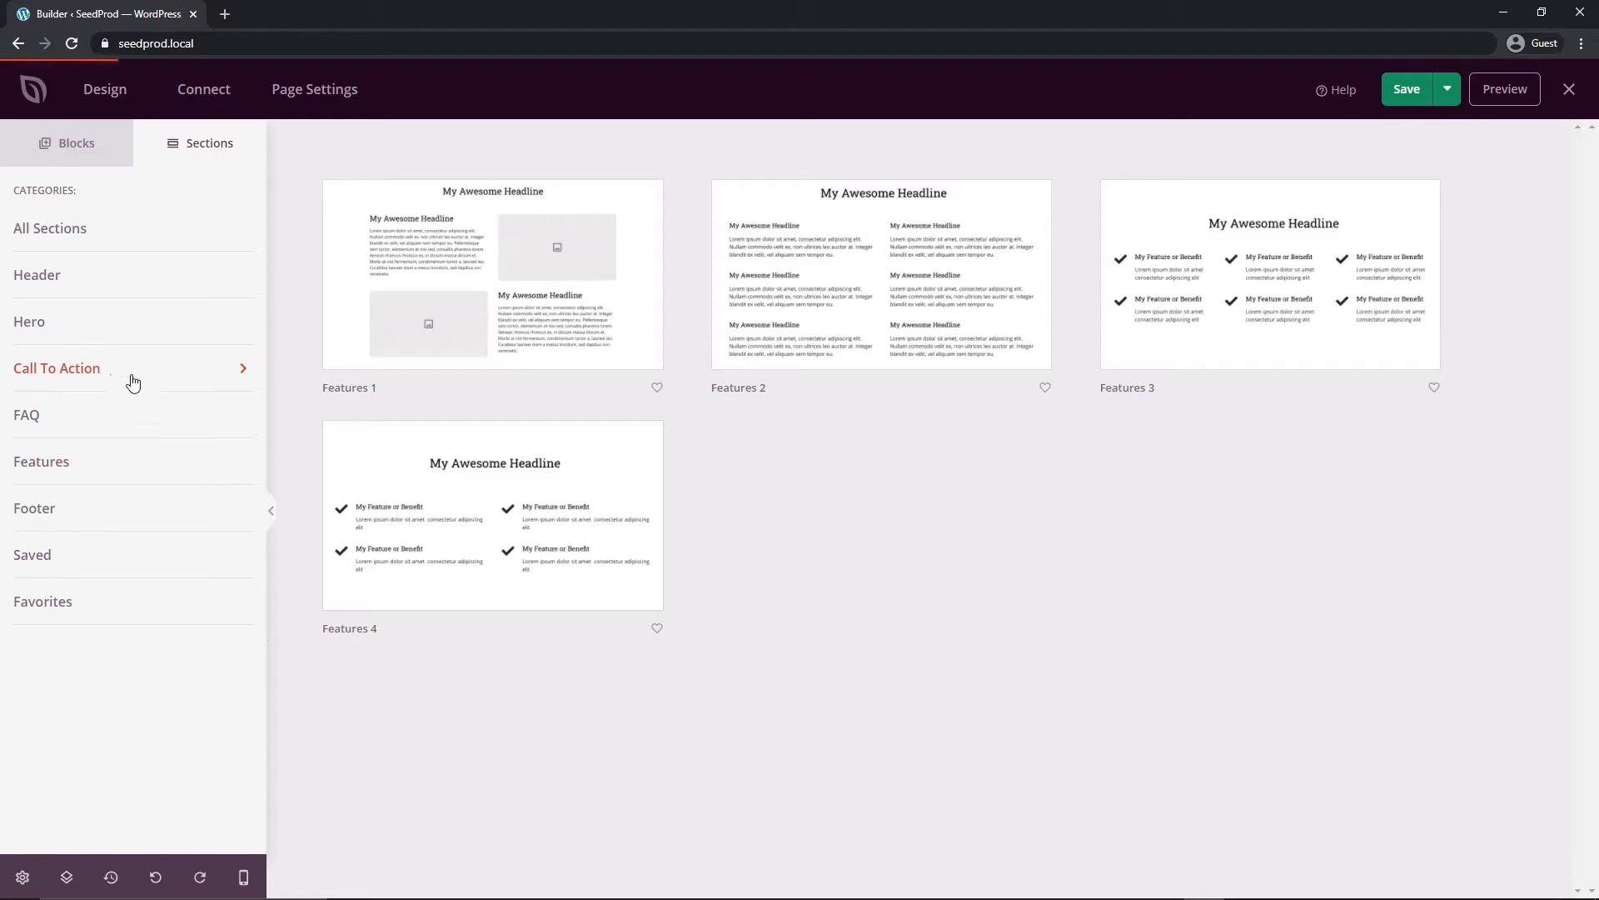
click(69, 427)
click(18, 464)
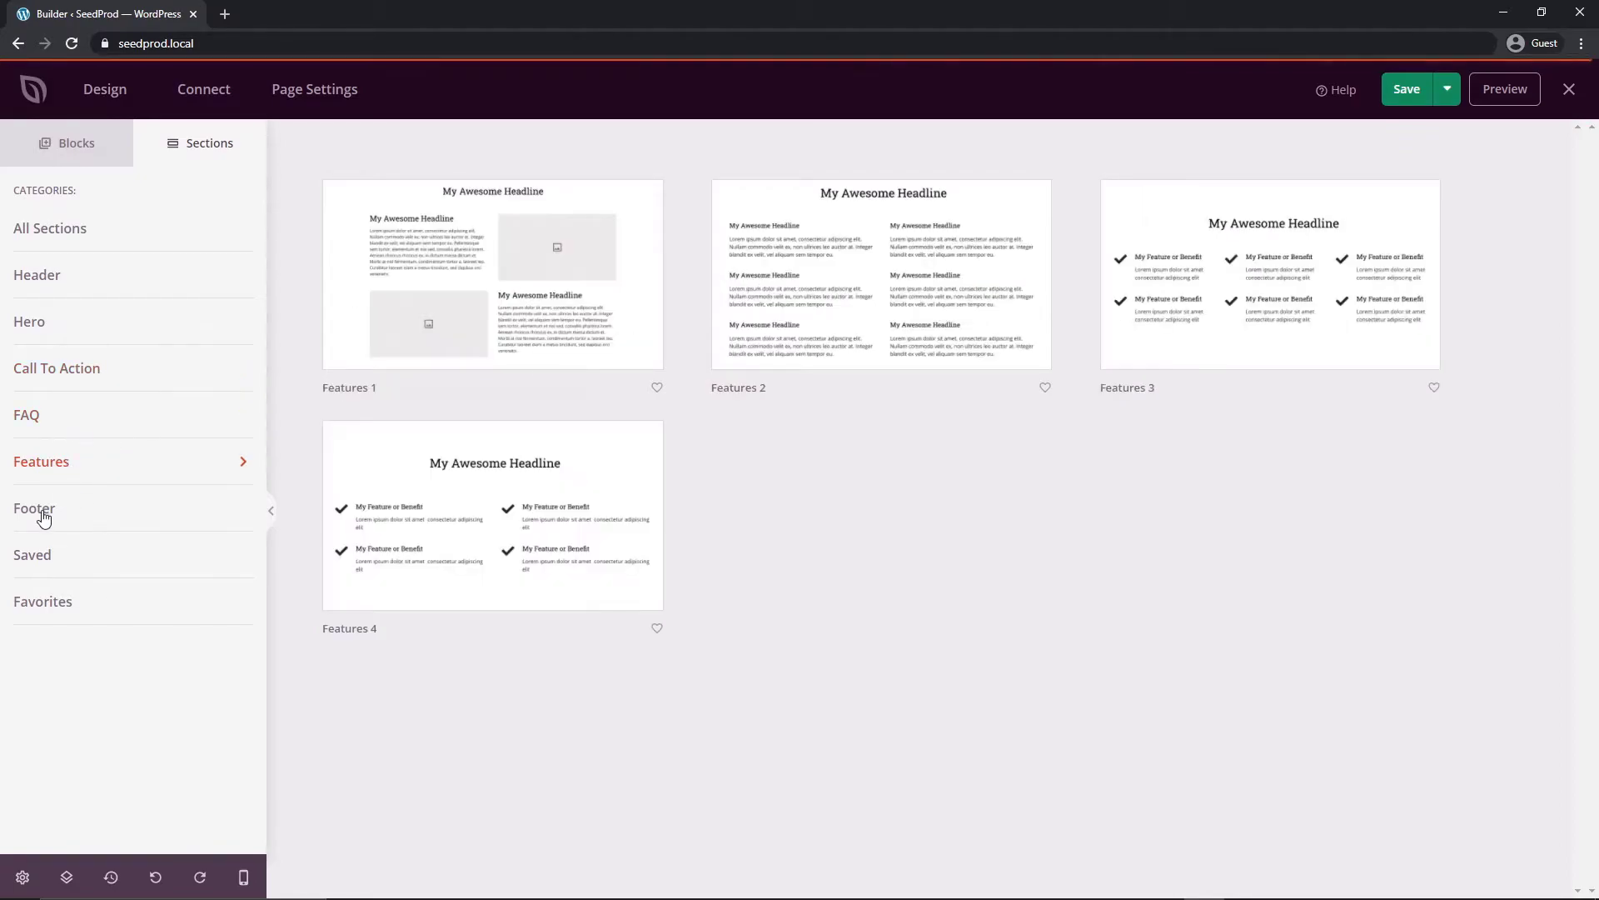
click(39, 512)
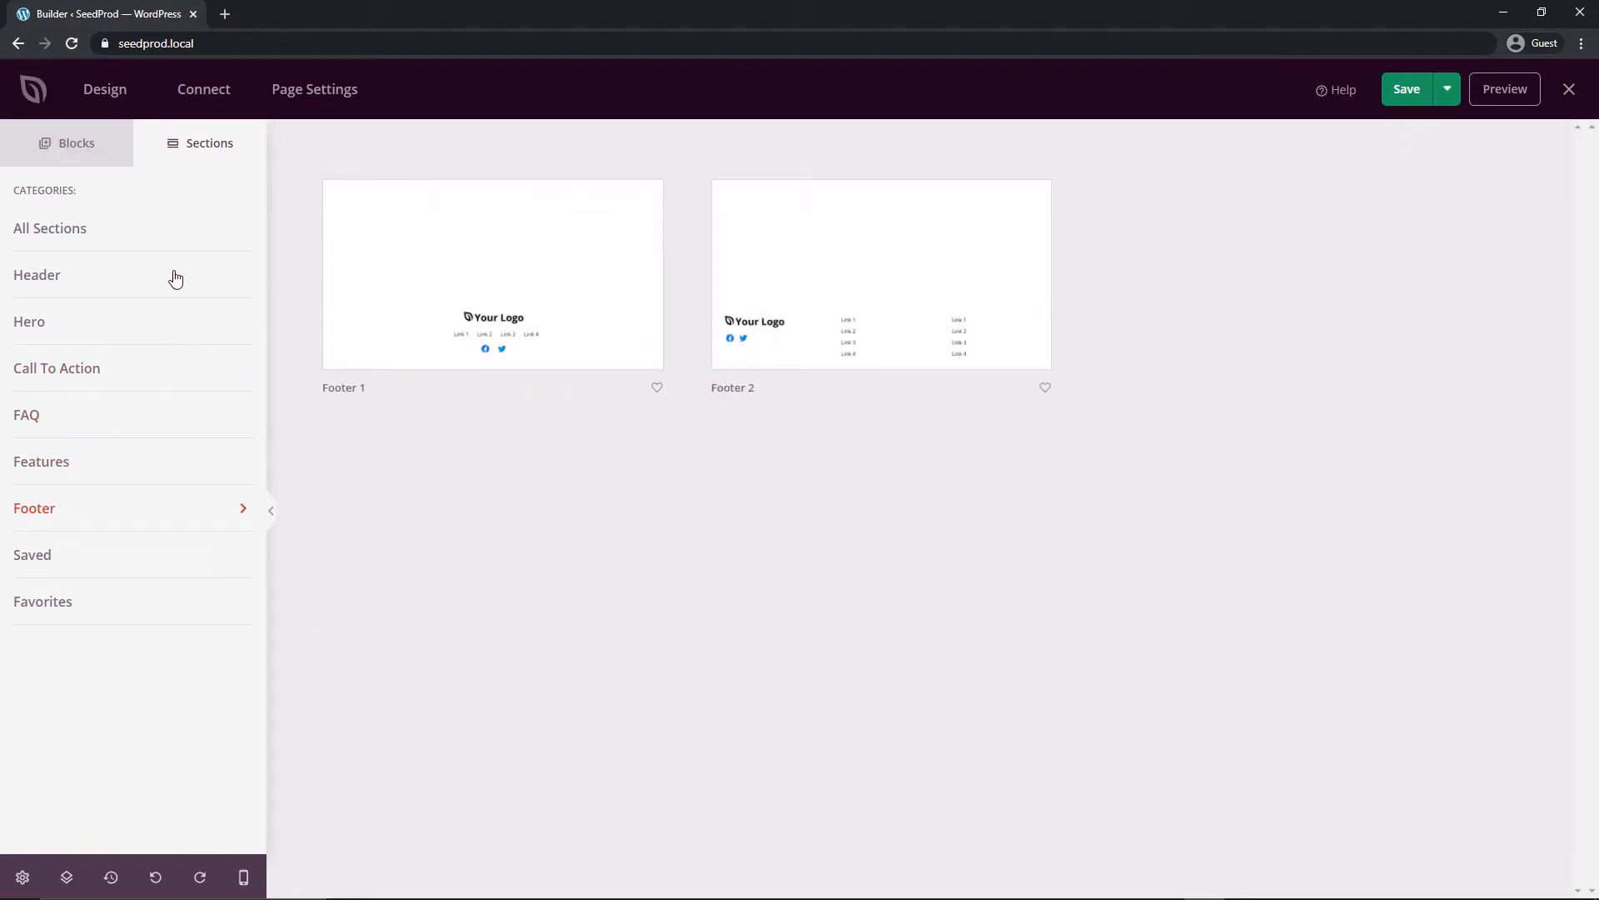
Step: Close the section library and glance at the Connect integrations before returning to Design
click(110, 93)
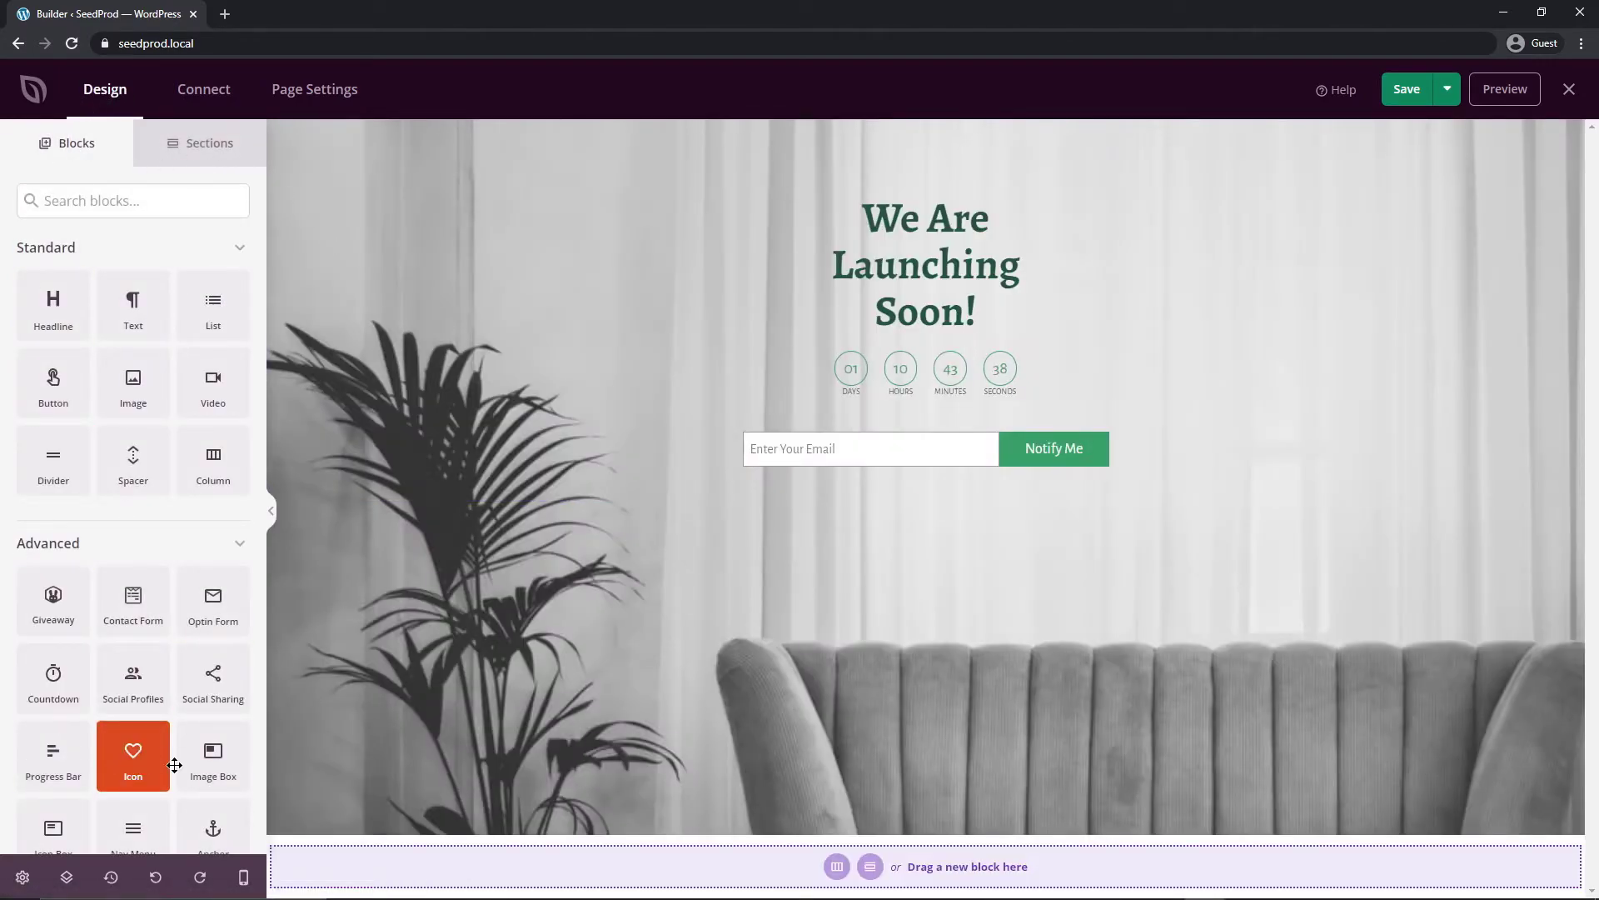
click(205, 93)
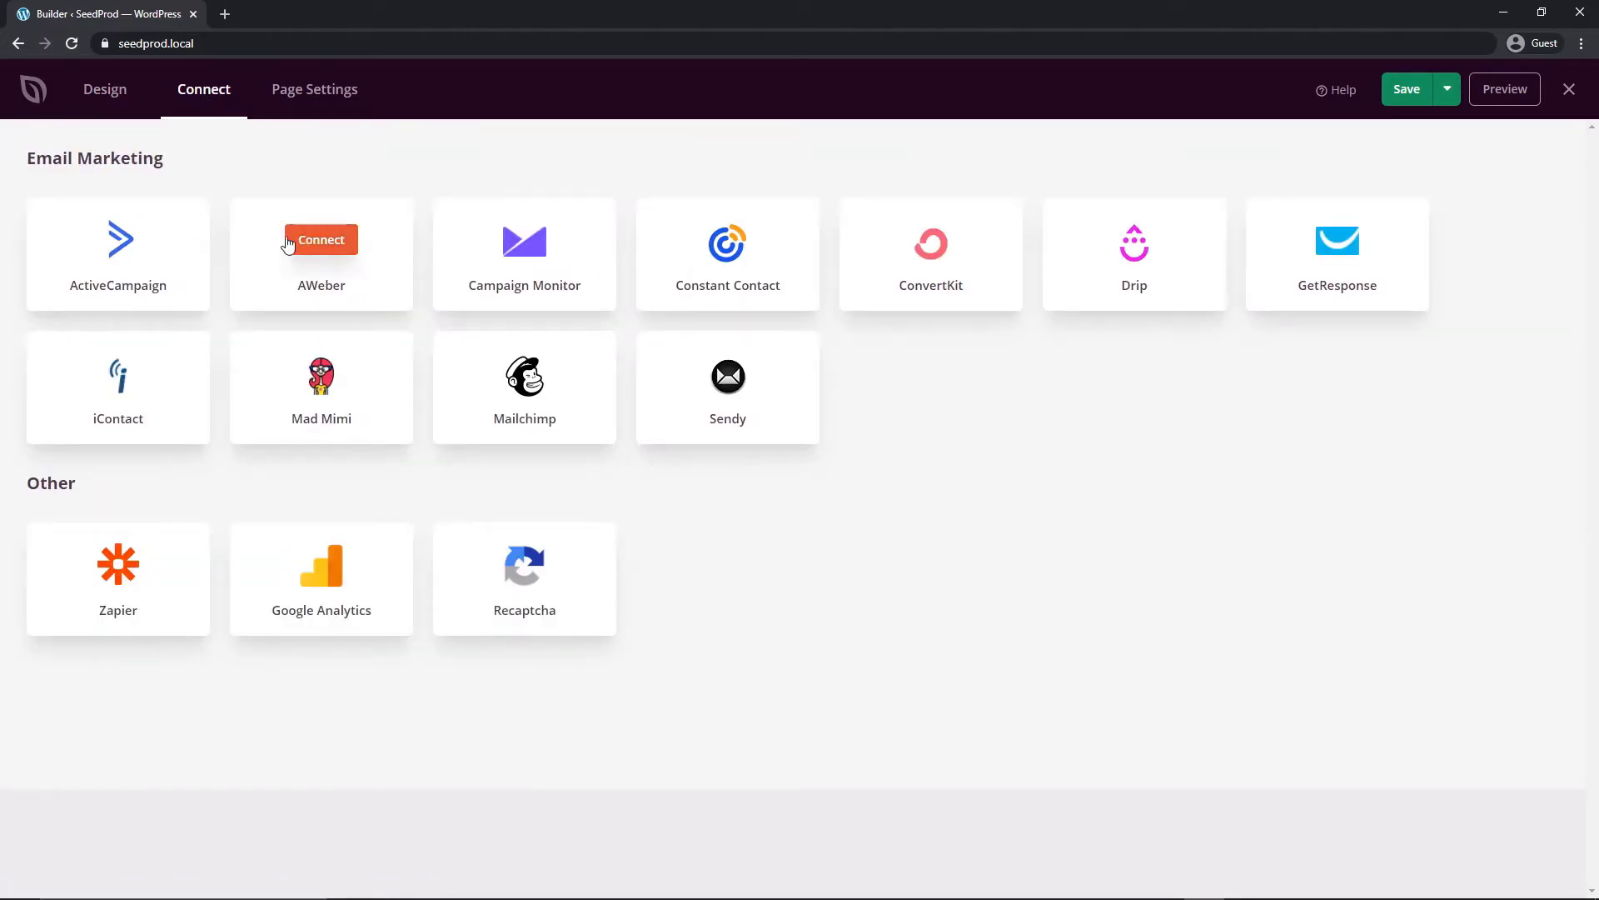
click(100, 90)
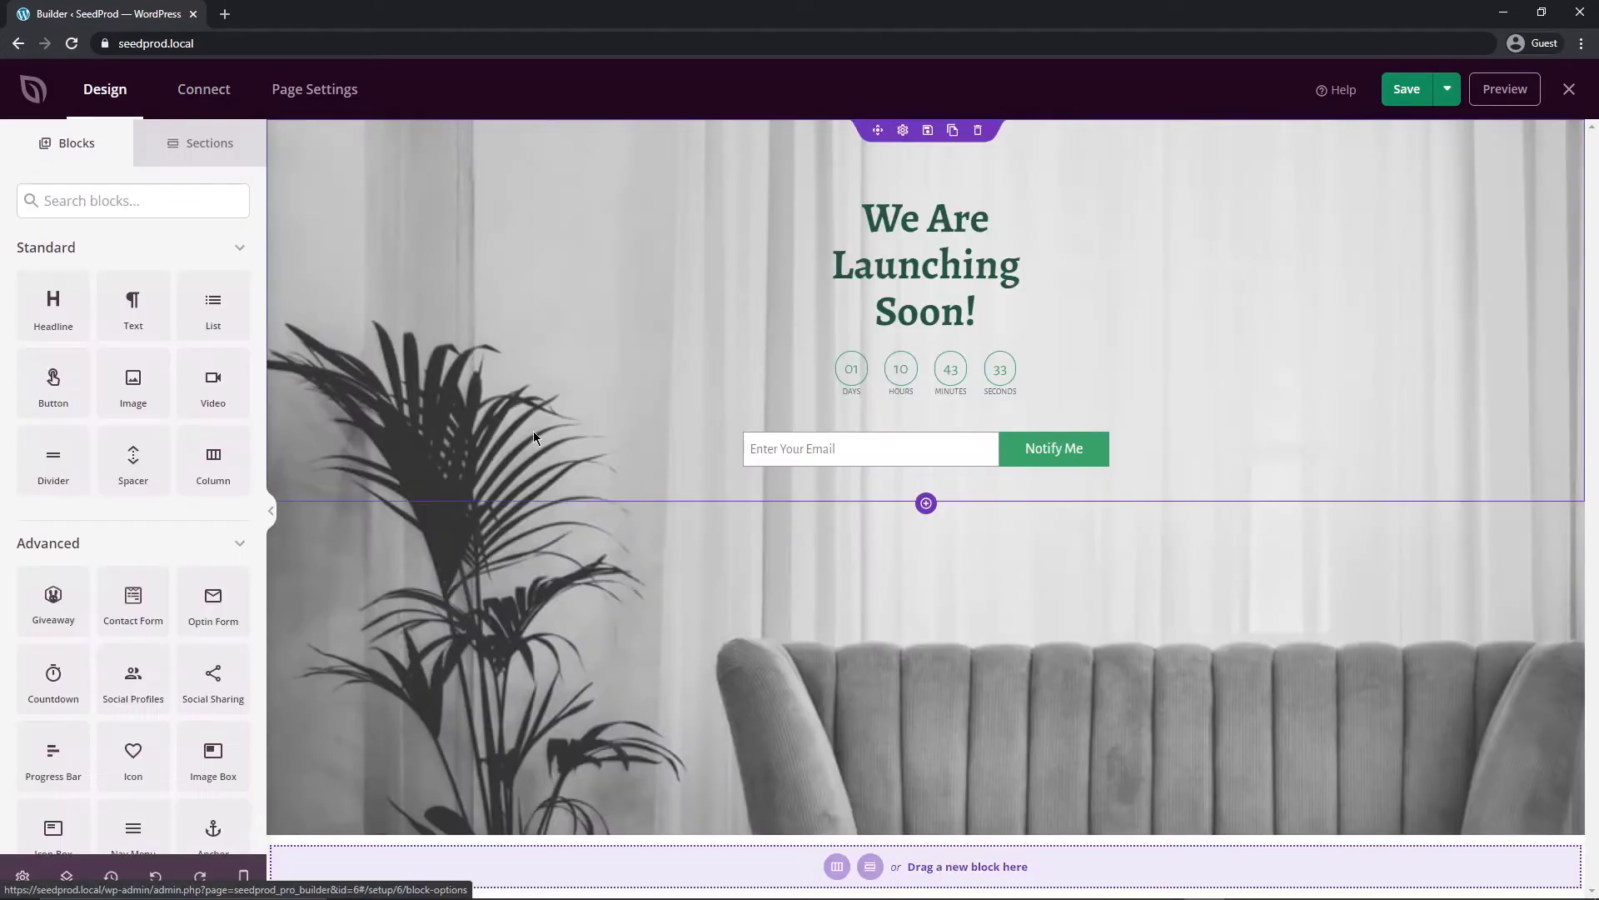
Step: Select the signup form, toggle the Name field on and off, and view its Templates and Advanced options
click(938, 437)
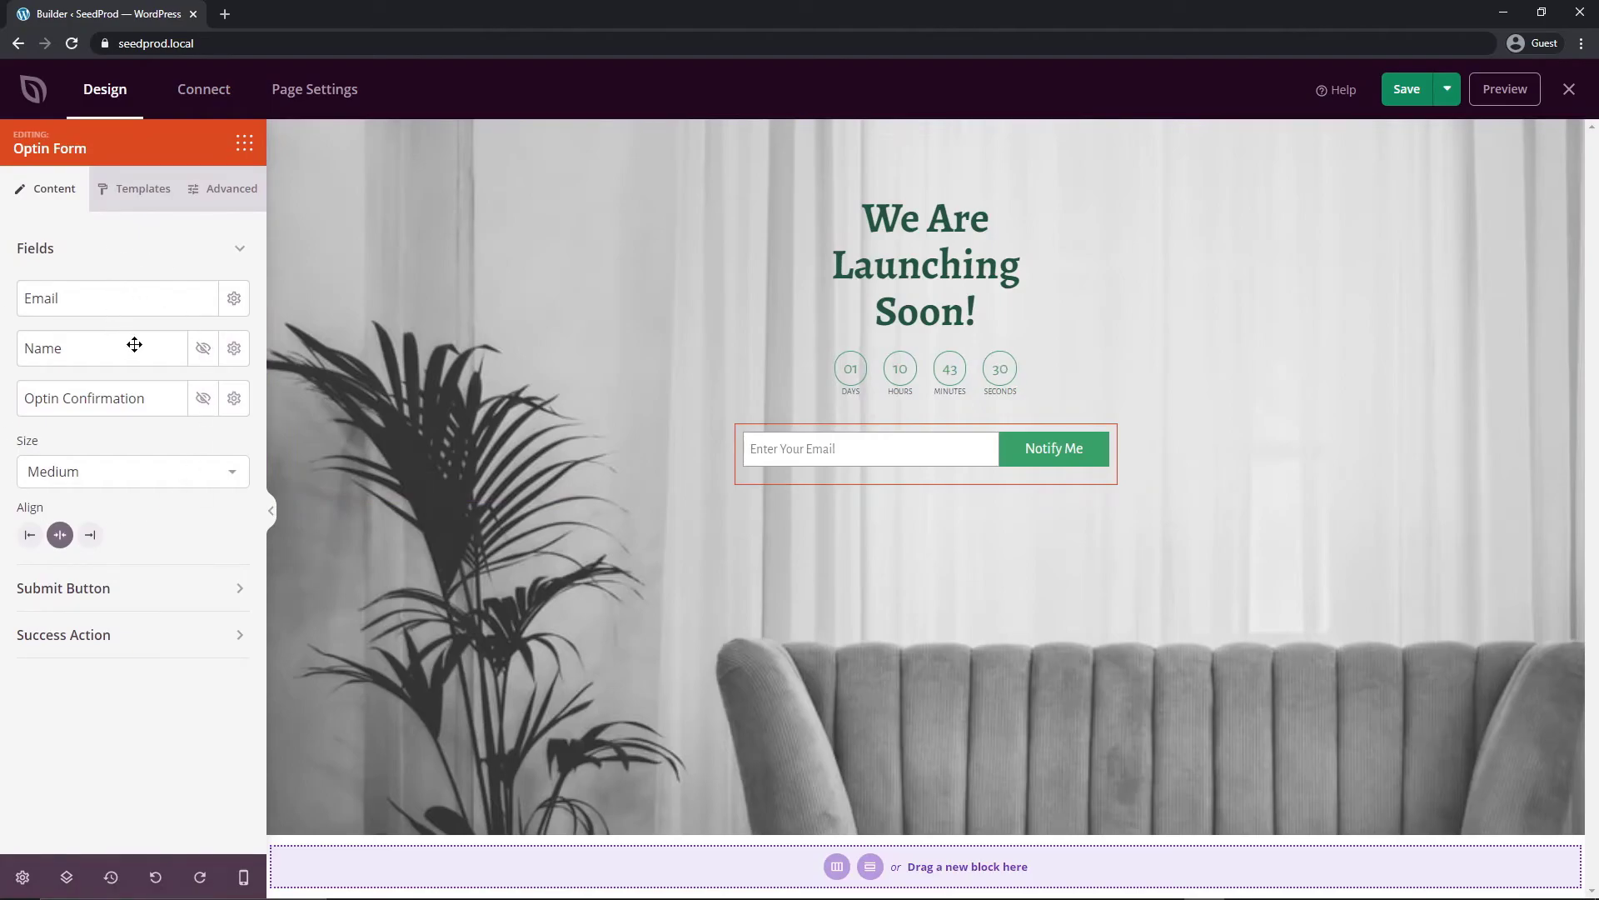
click(202, 349)
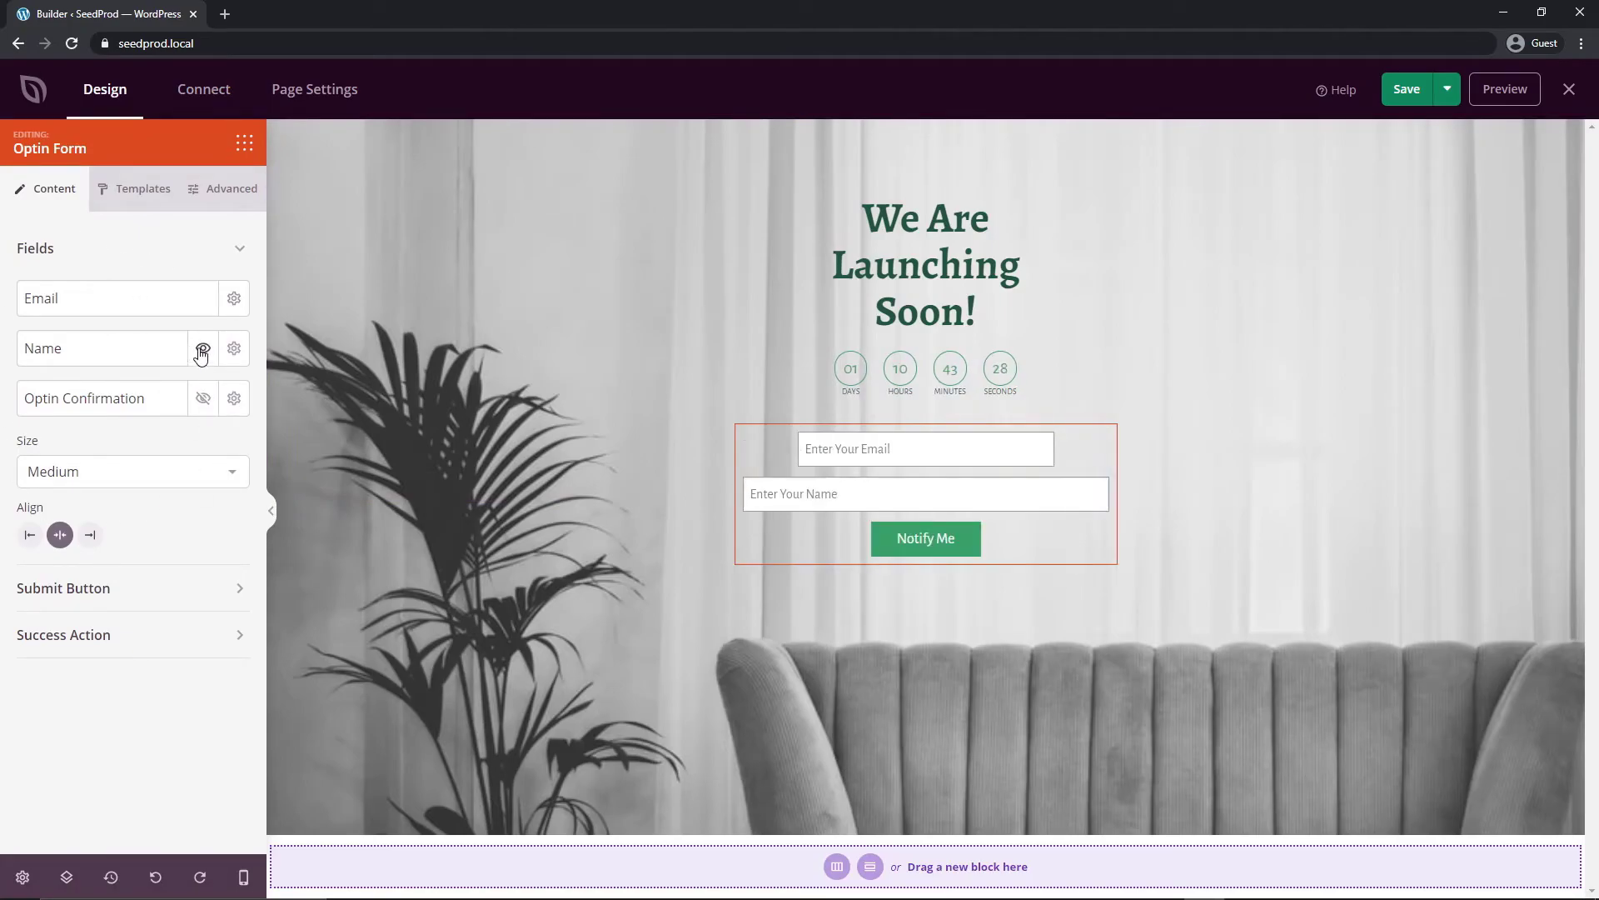
click(203, 349)
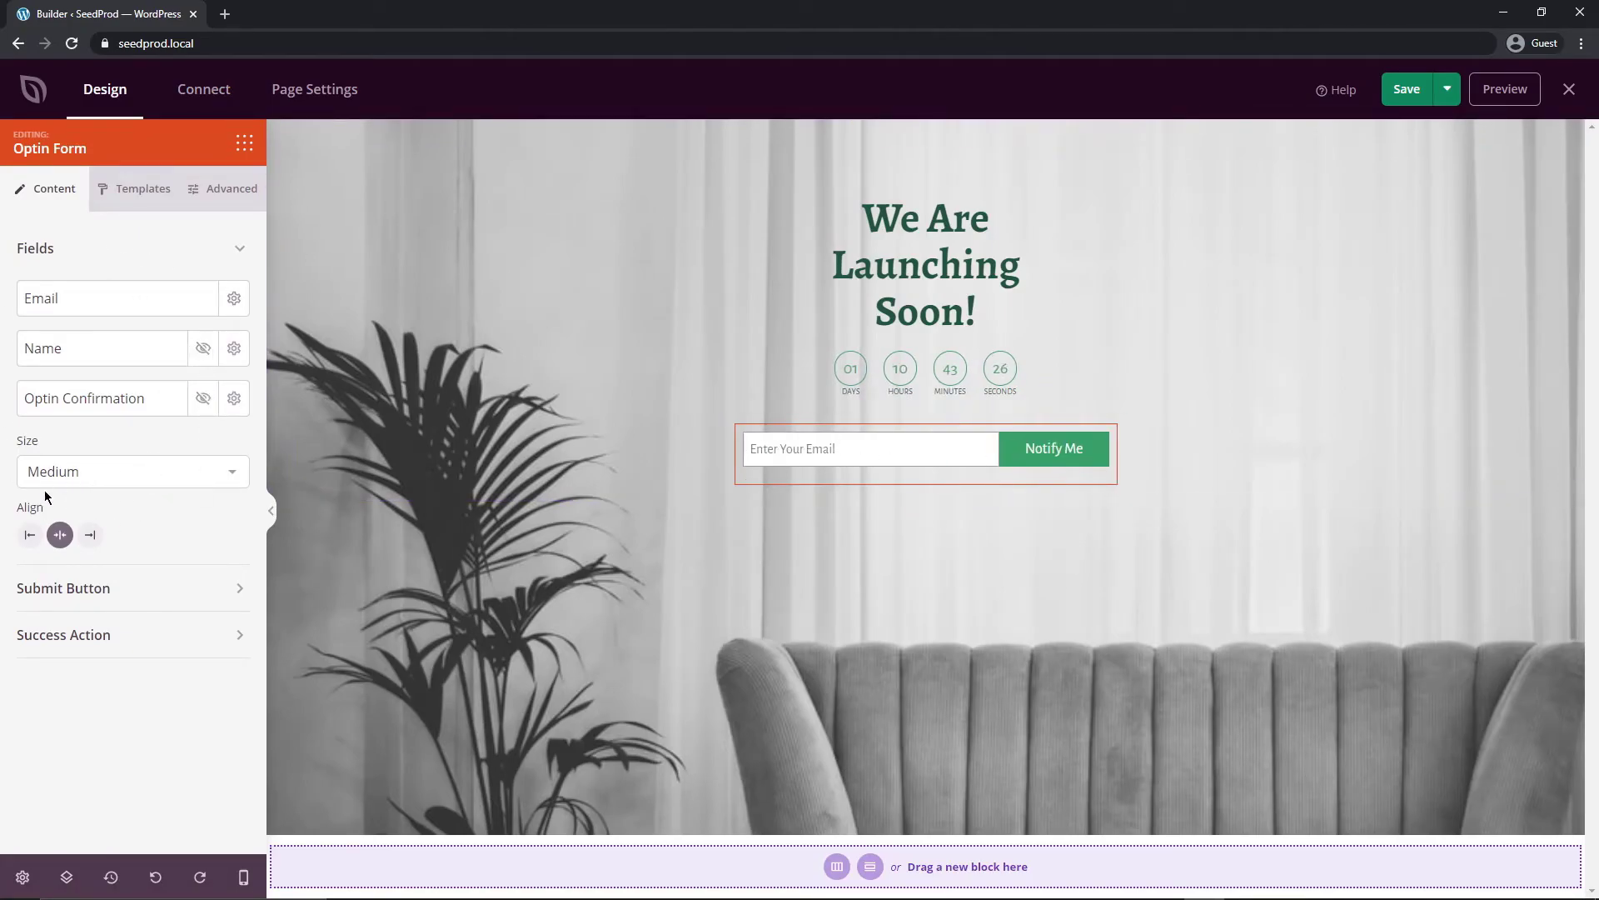
click(131, 193)
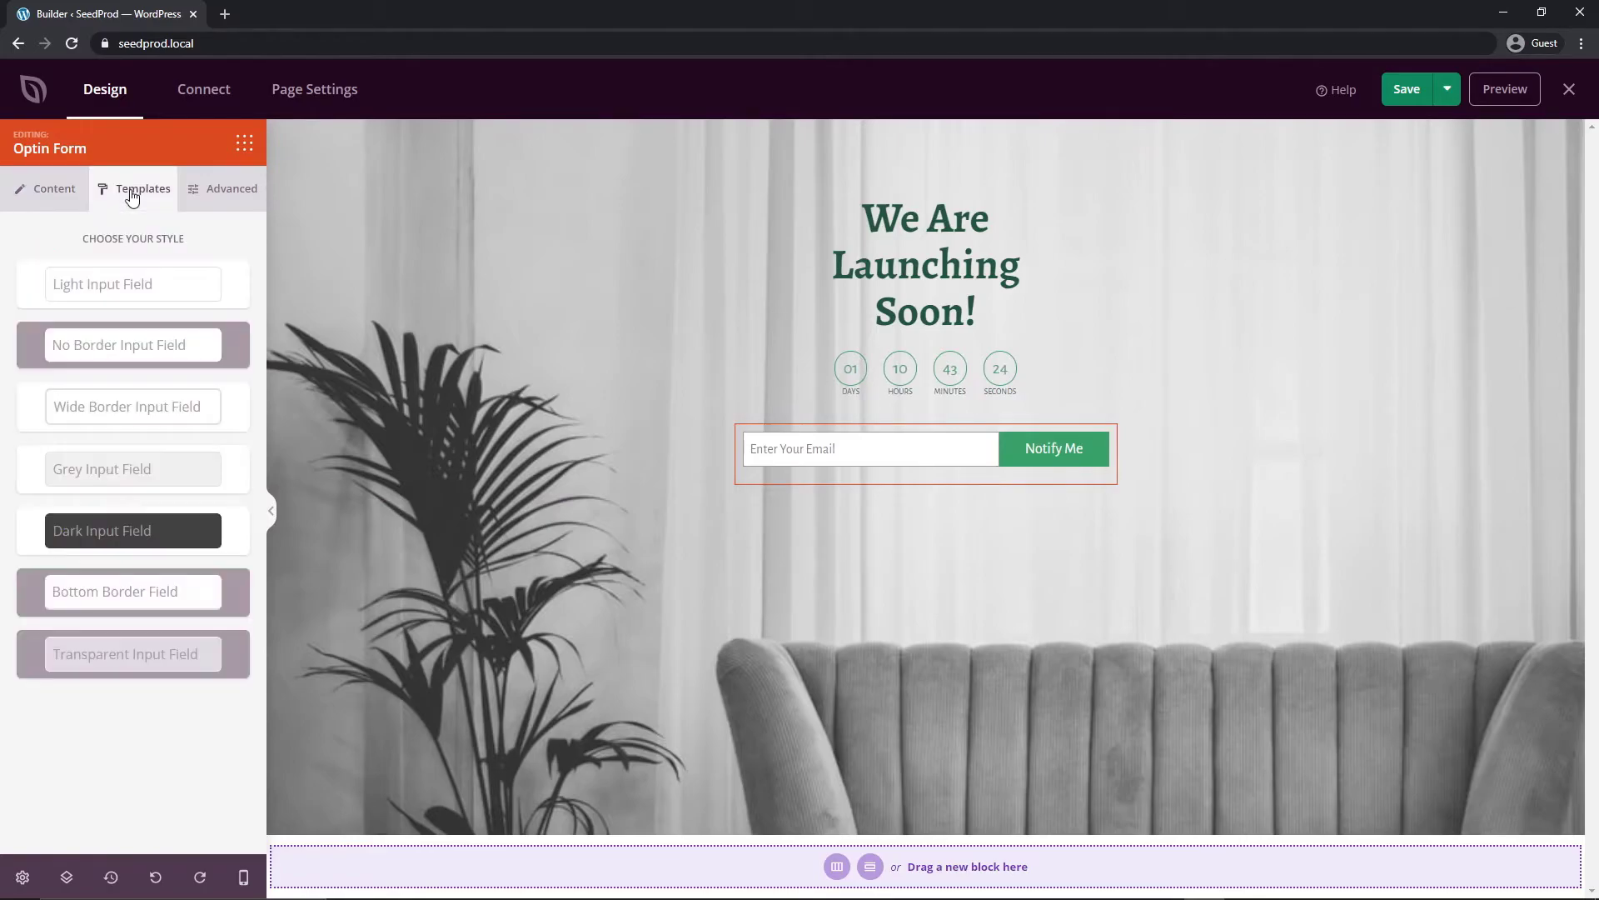
click(227, 193)
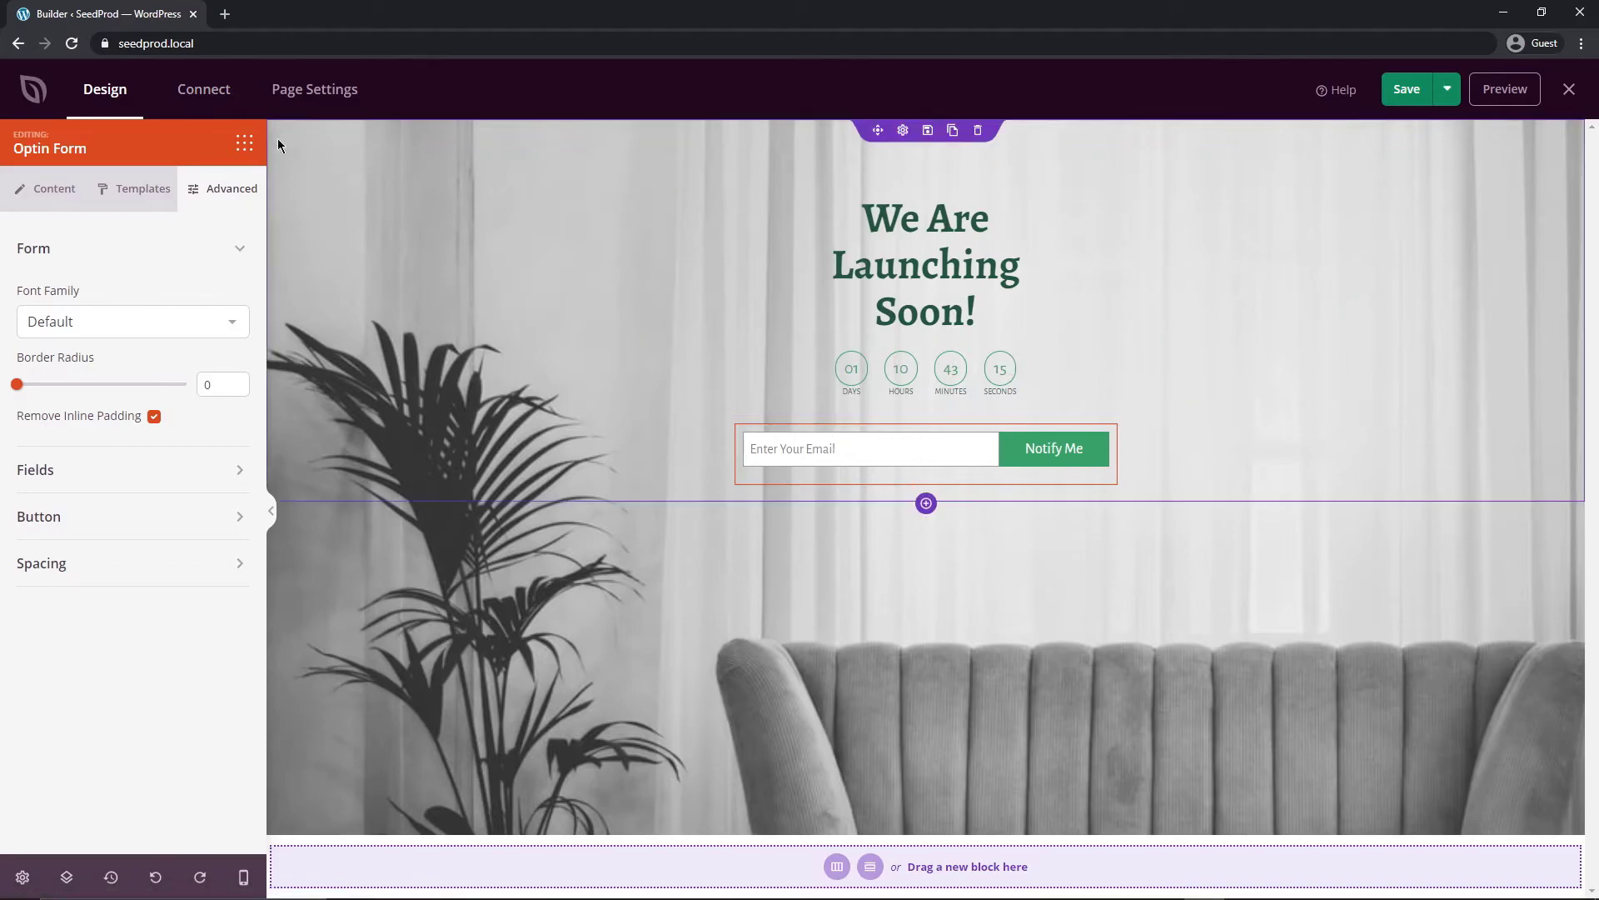
Step: Start connecting a new Constant Contact account from the Connect integrations
click(204, 100)
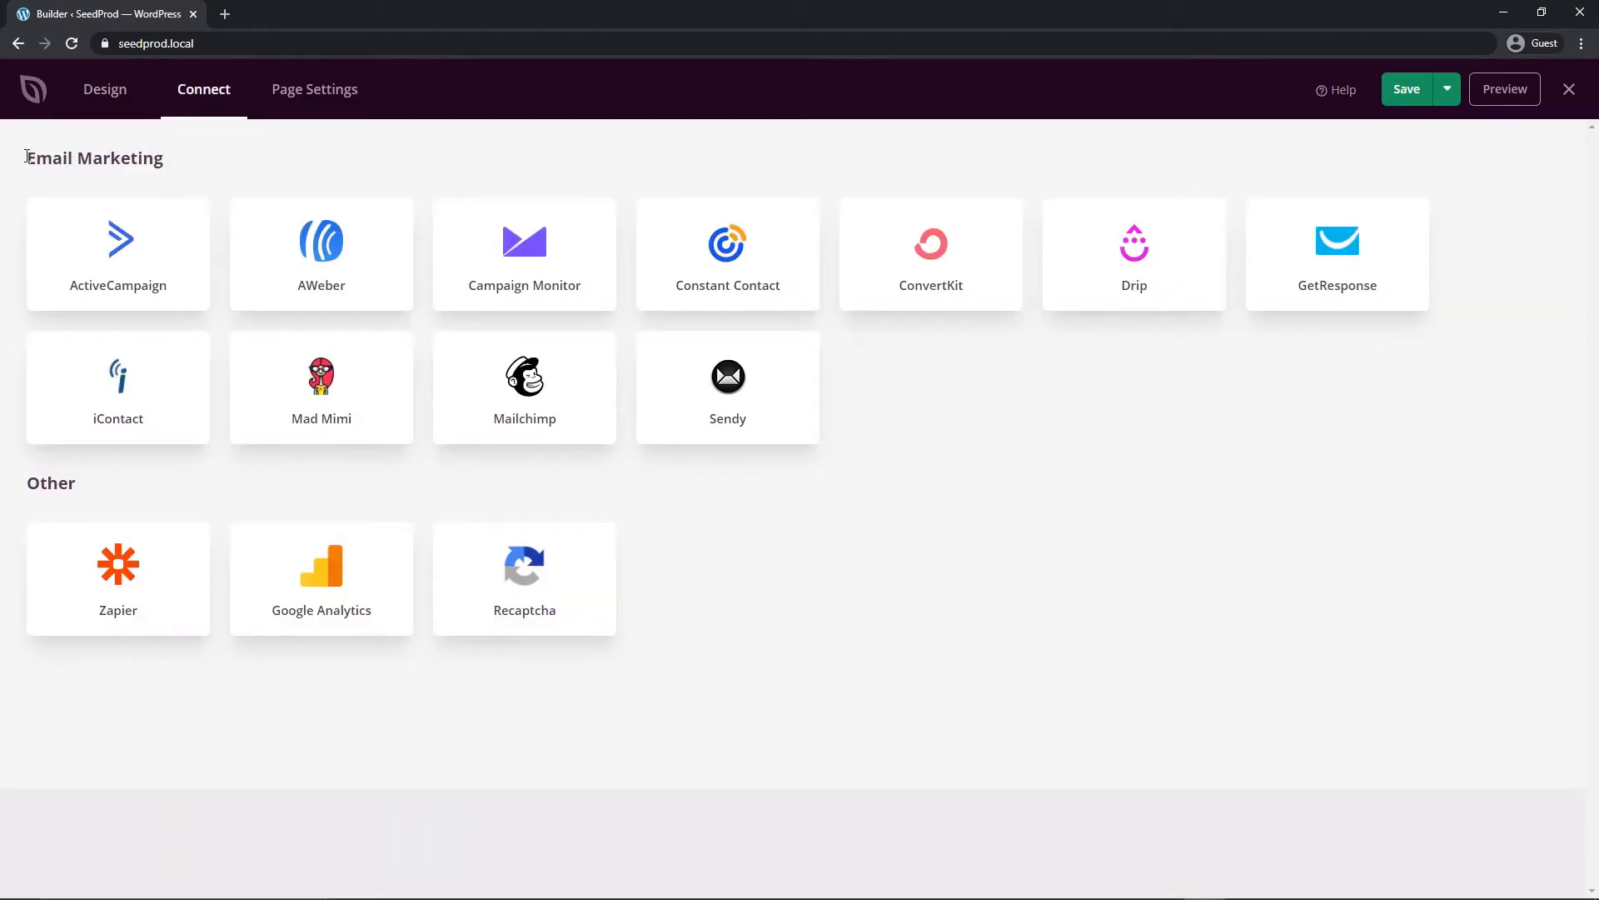
drag(27, 157, 203, 156)
click(743, 262)
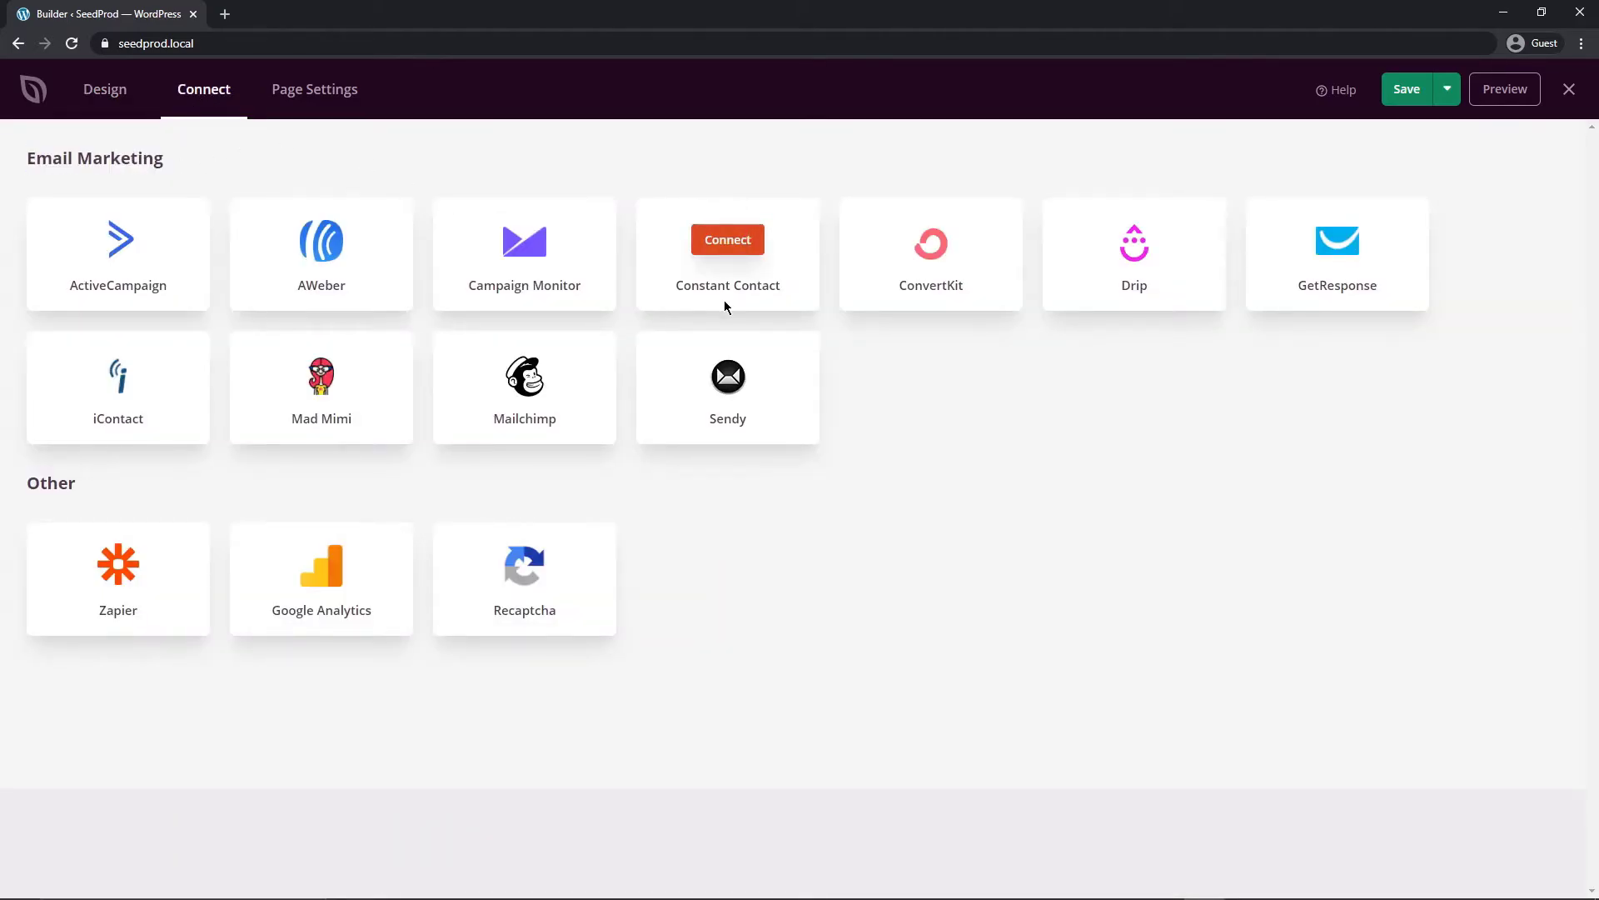
click(727, 247)
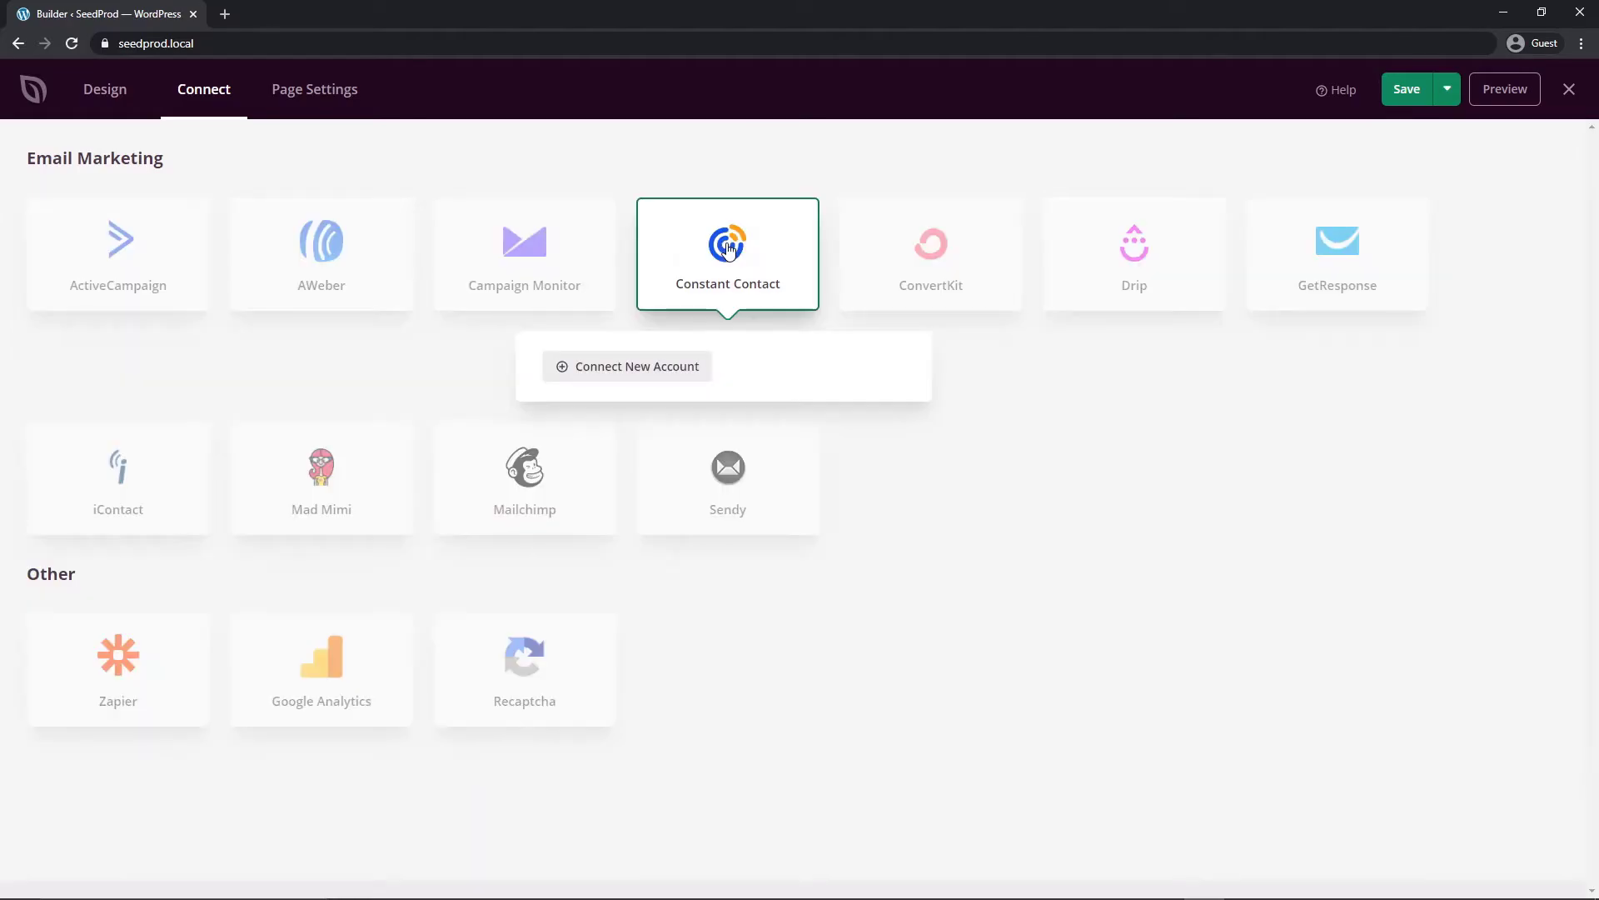
click(648, 371)
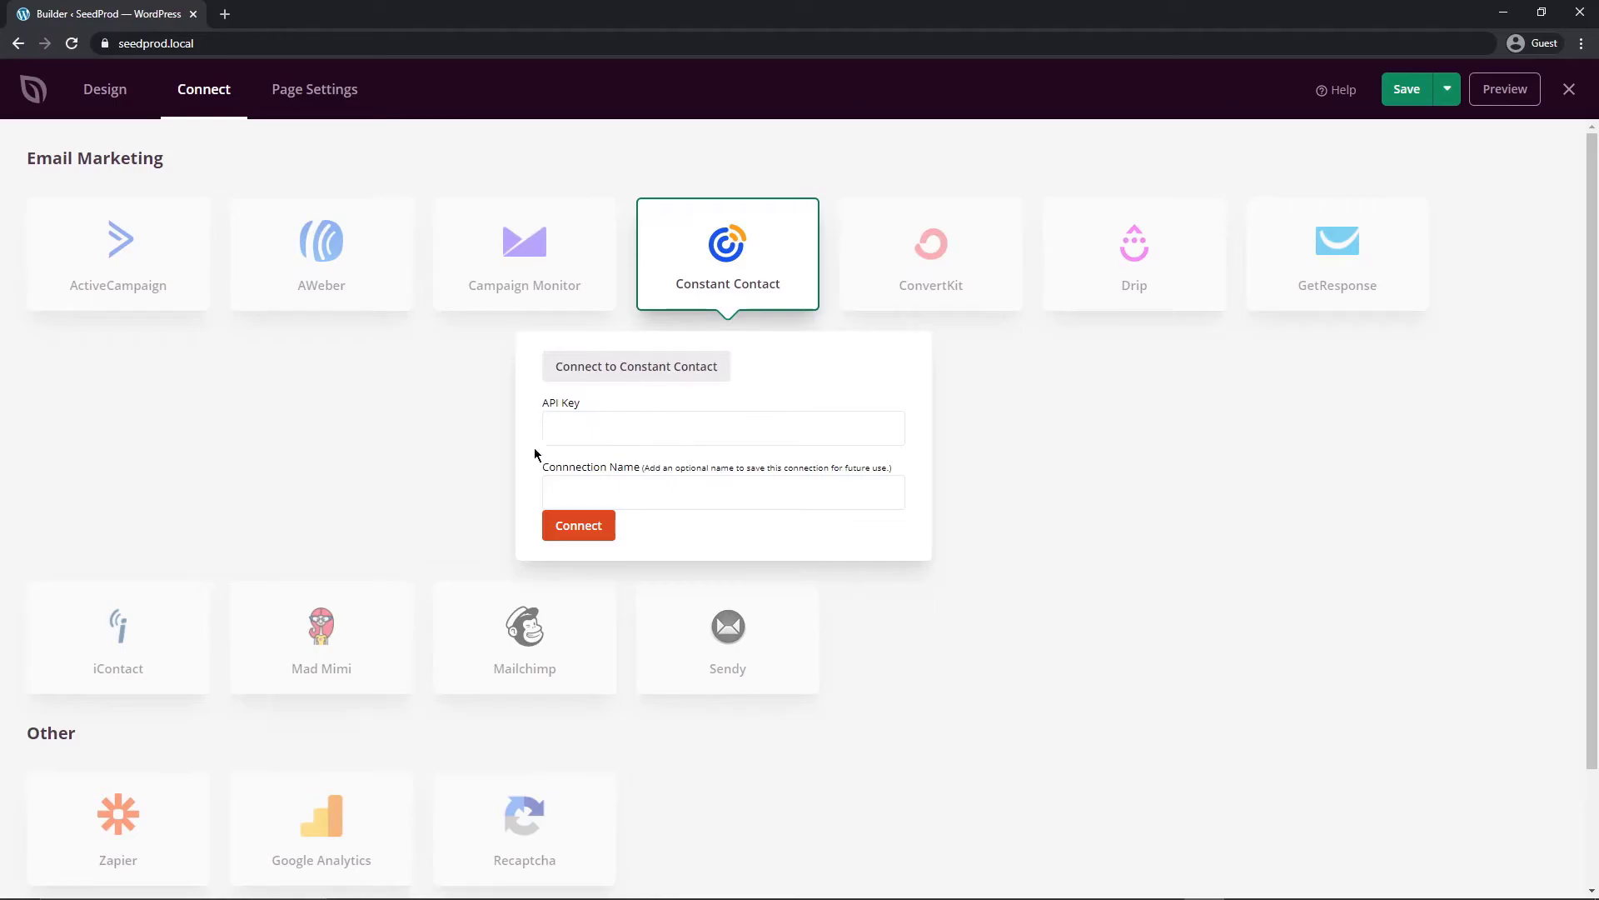
Step: Close the Constant Contact form without connecting and bring up the General page settings
click(638, 487)
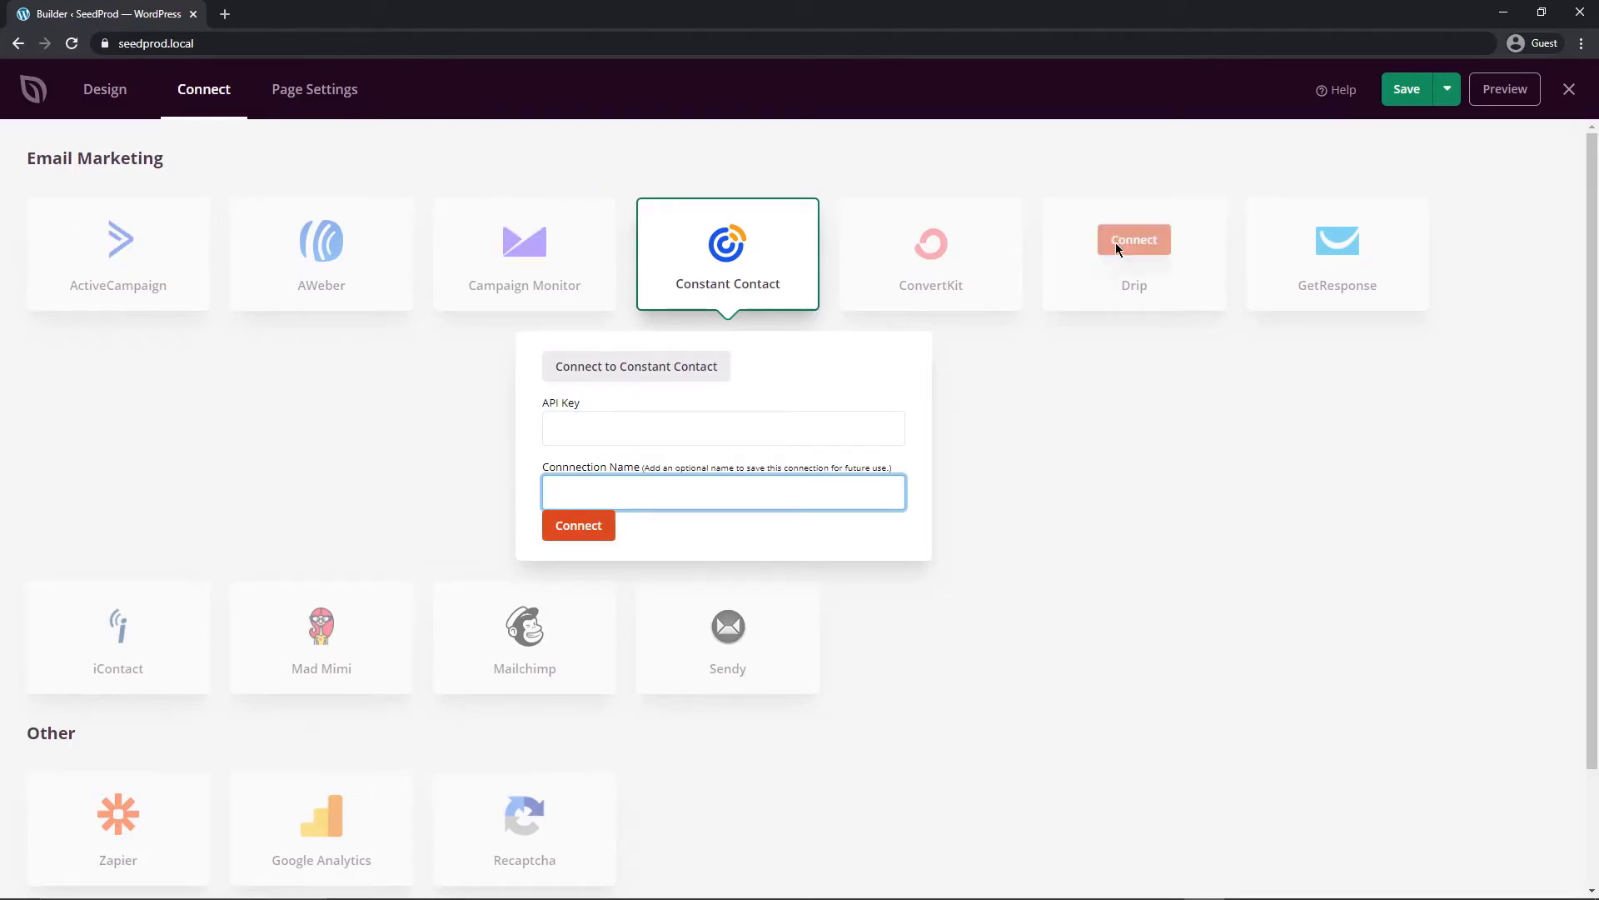
click(553, 152)
click(275, 147)
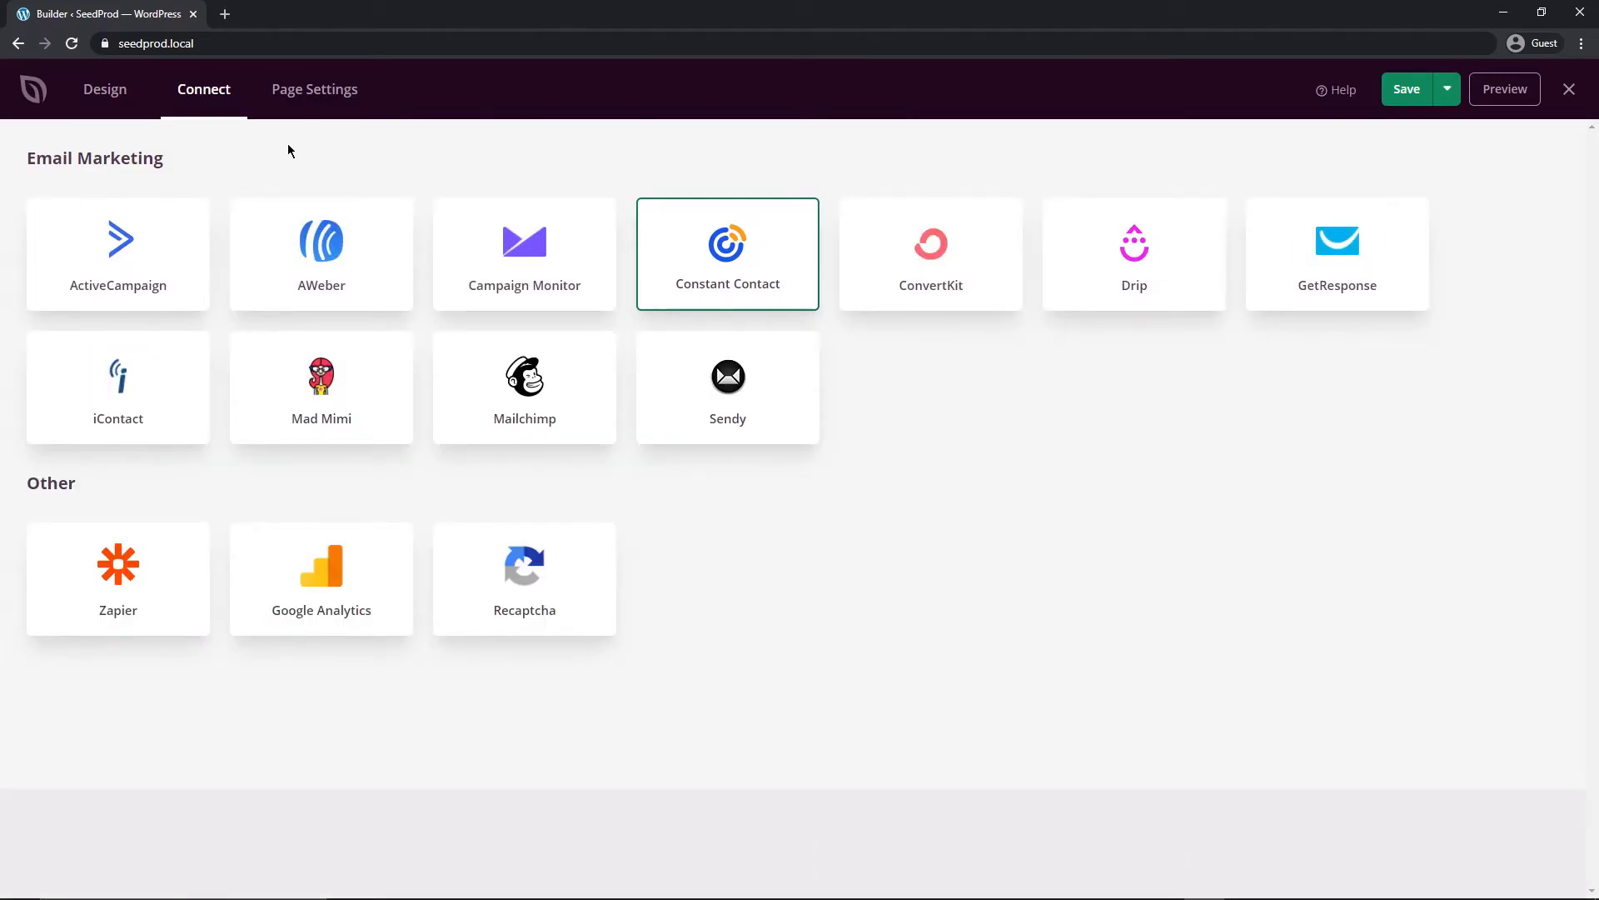
click(324, 94)
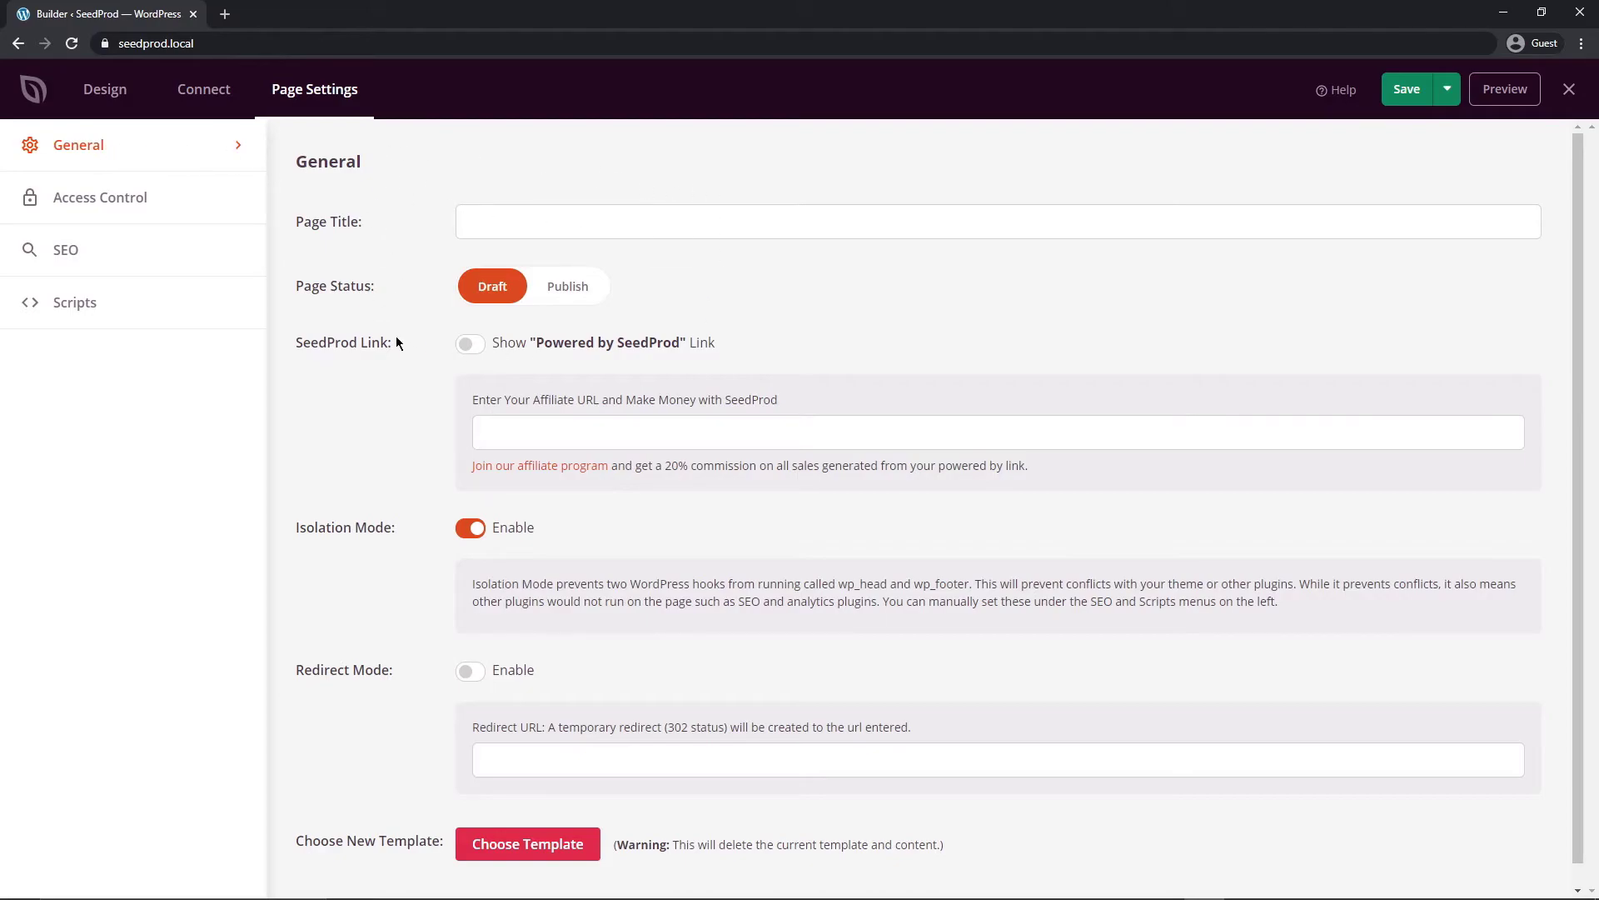
scroll(367, 292, down, 1)
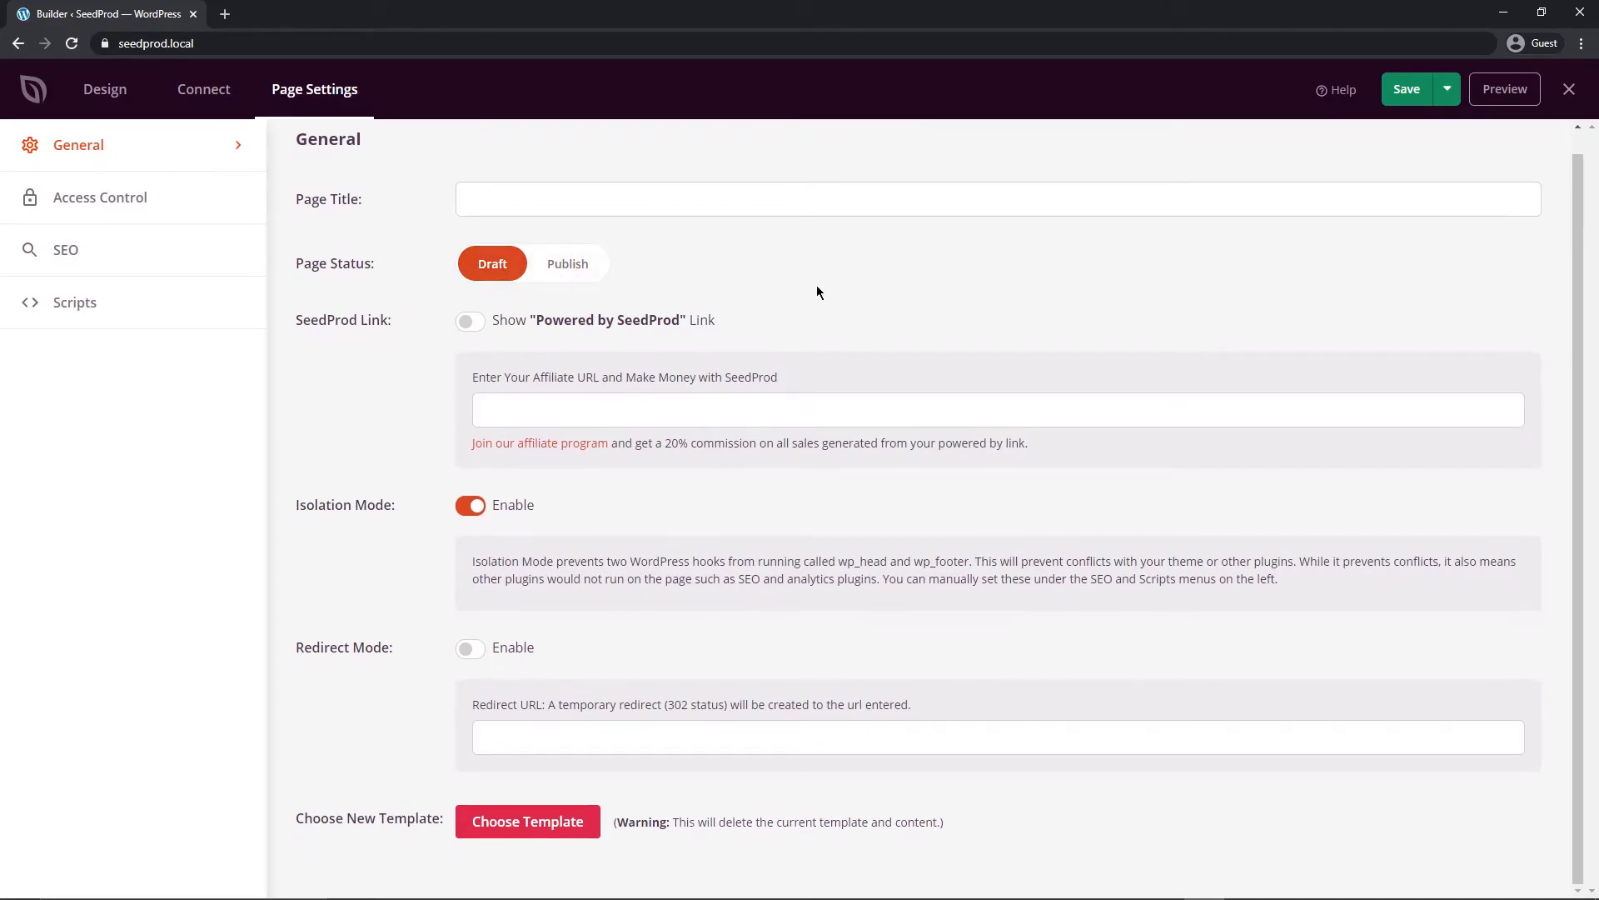
click(1448, 89)
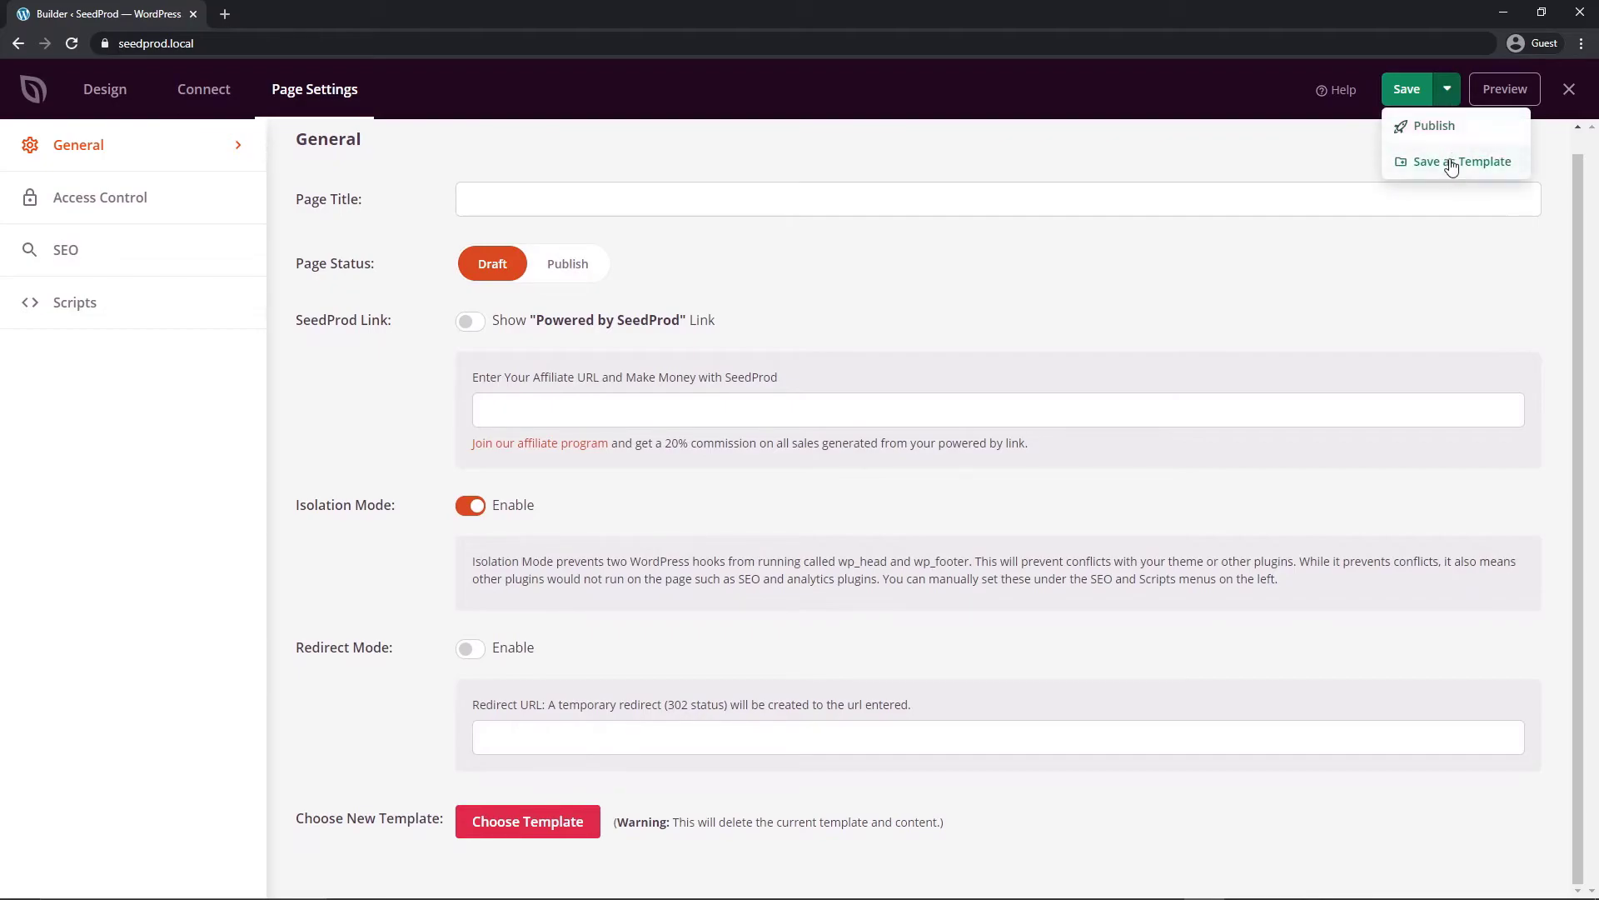
click(1407, 89)
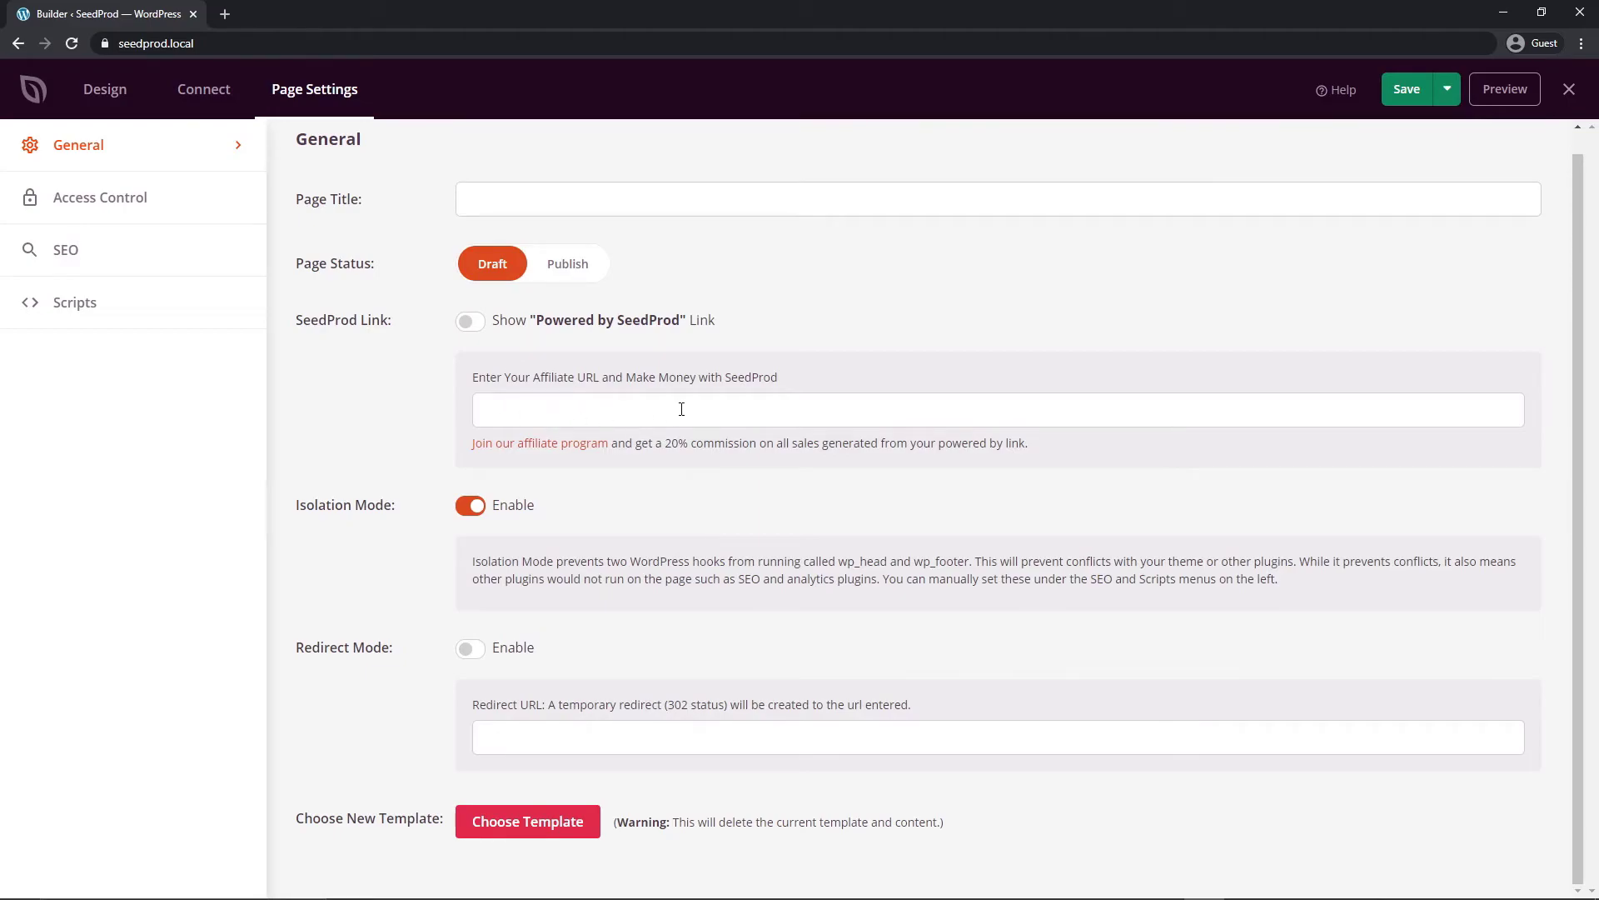
drag(648, 442, 842, 489)
click(702, 504)
Step: Choose a new template from Page Settings and apply the Maintenance / Coming Soon - Clouds template
click(469, 656)
click(104, 89)
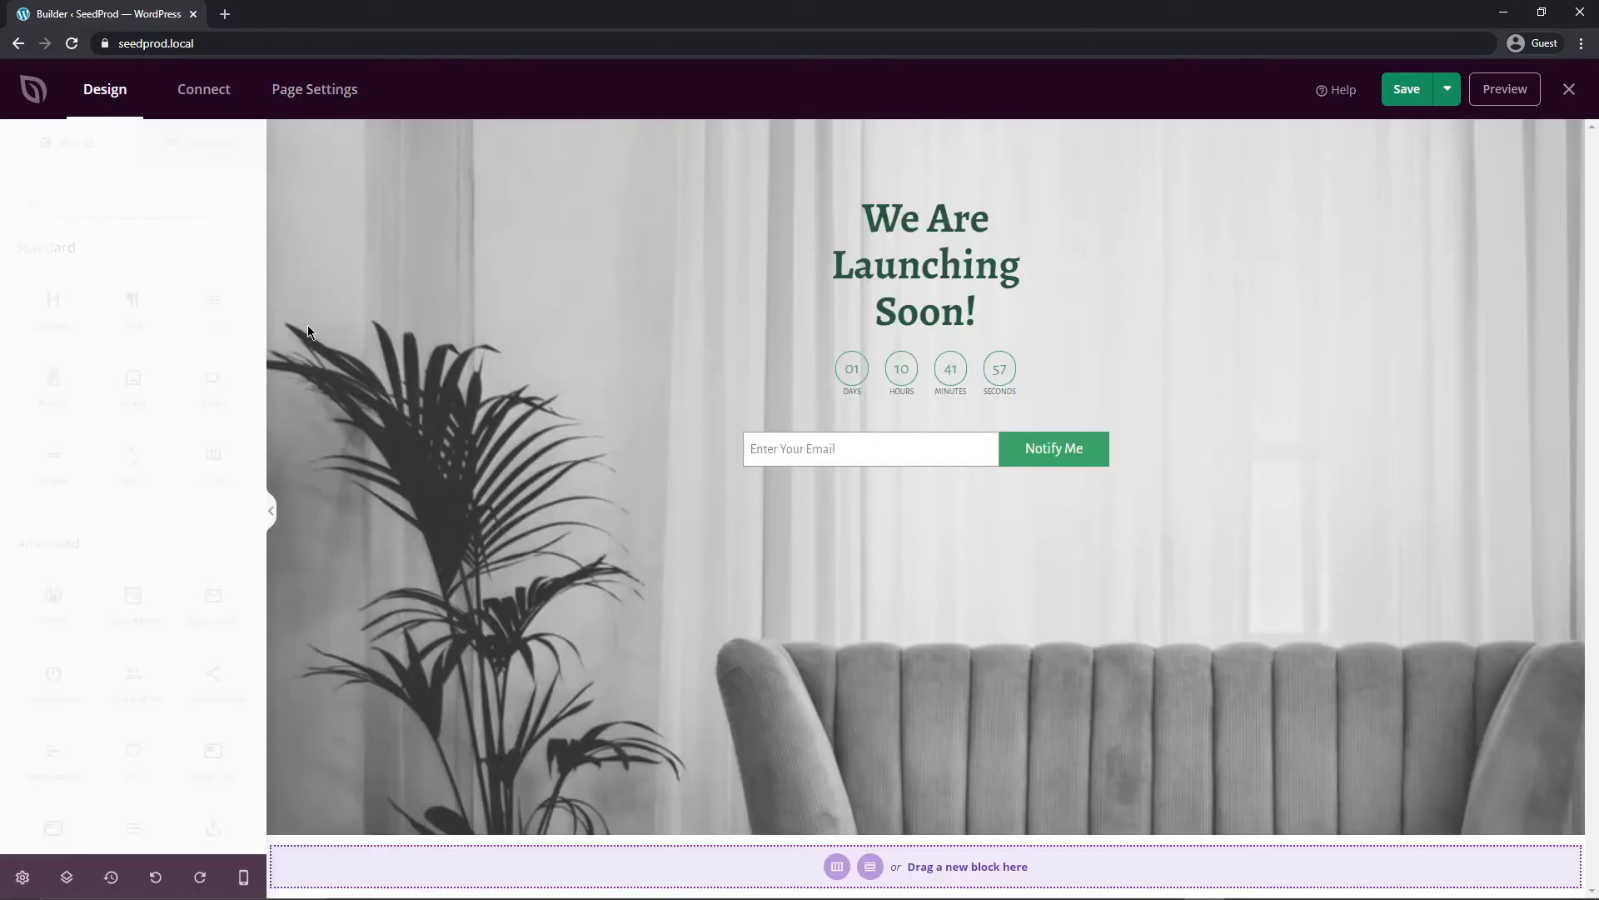
click(327, 96)
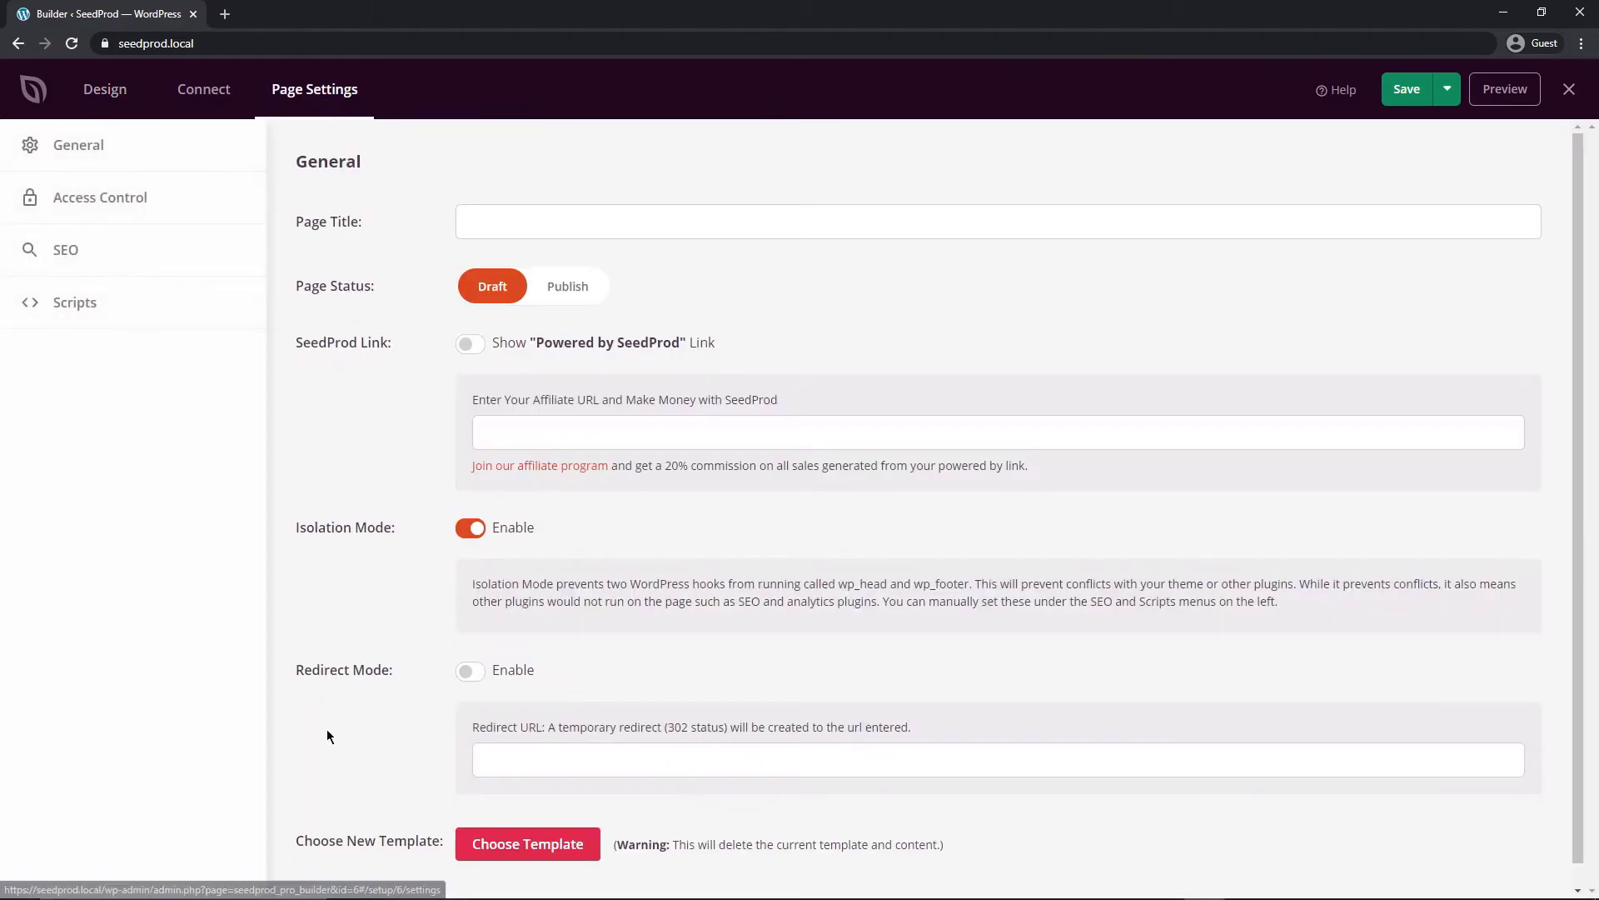
click(554, 852)
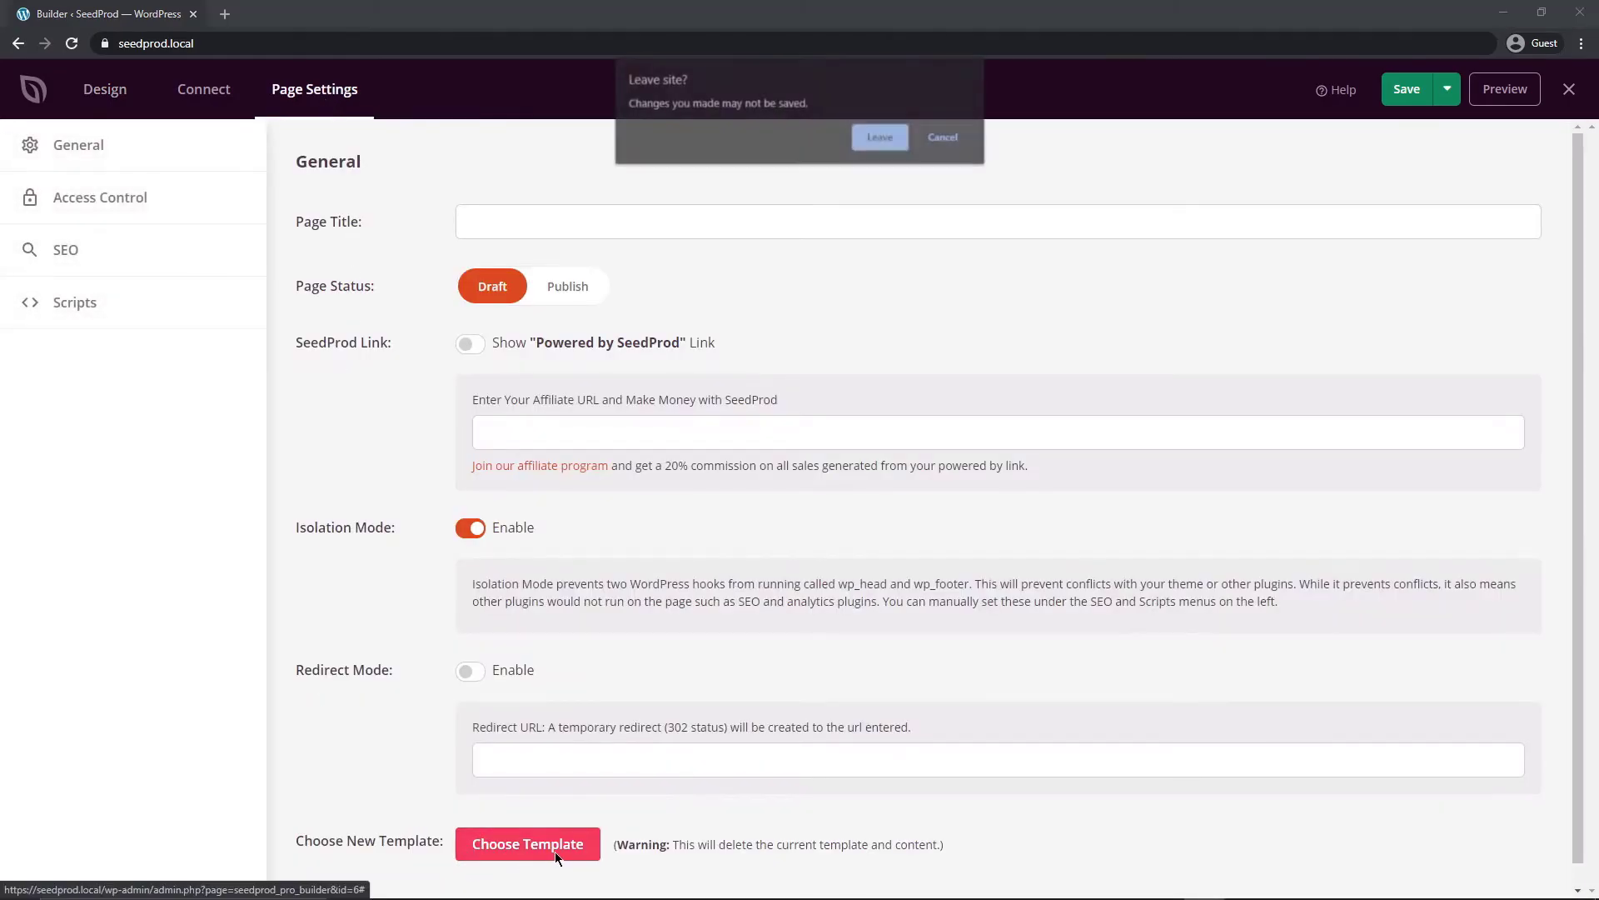
click(881, 138)
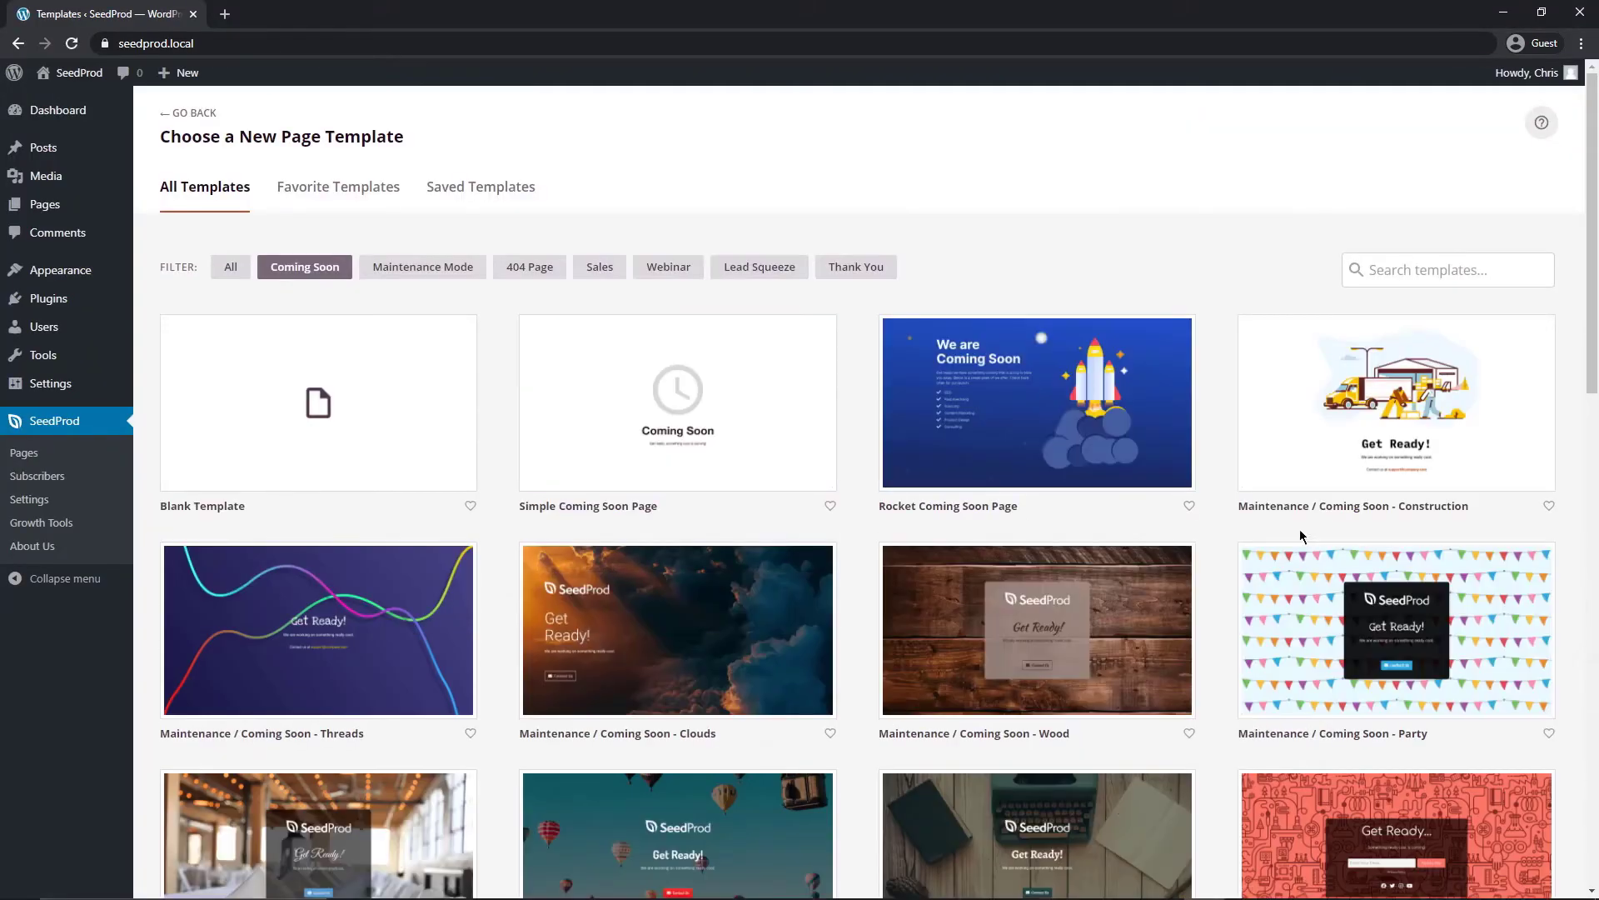
scroll(678, 378, down, 3)
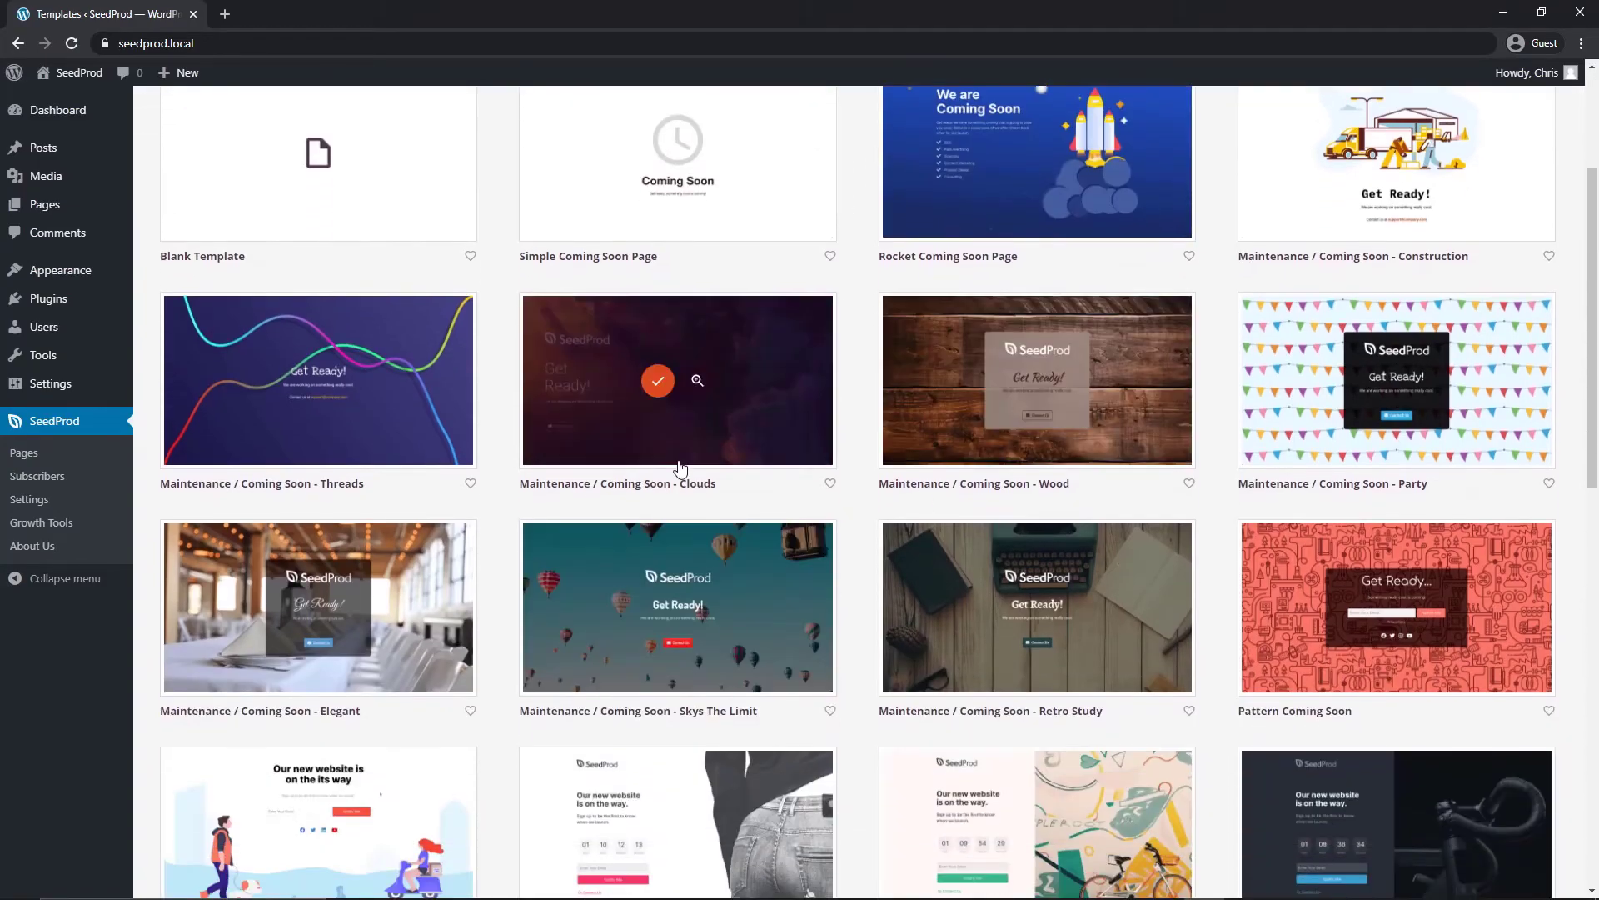
click(656, 390)
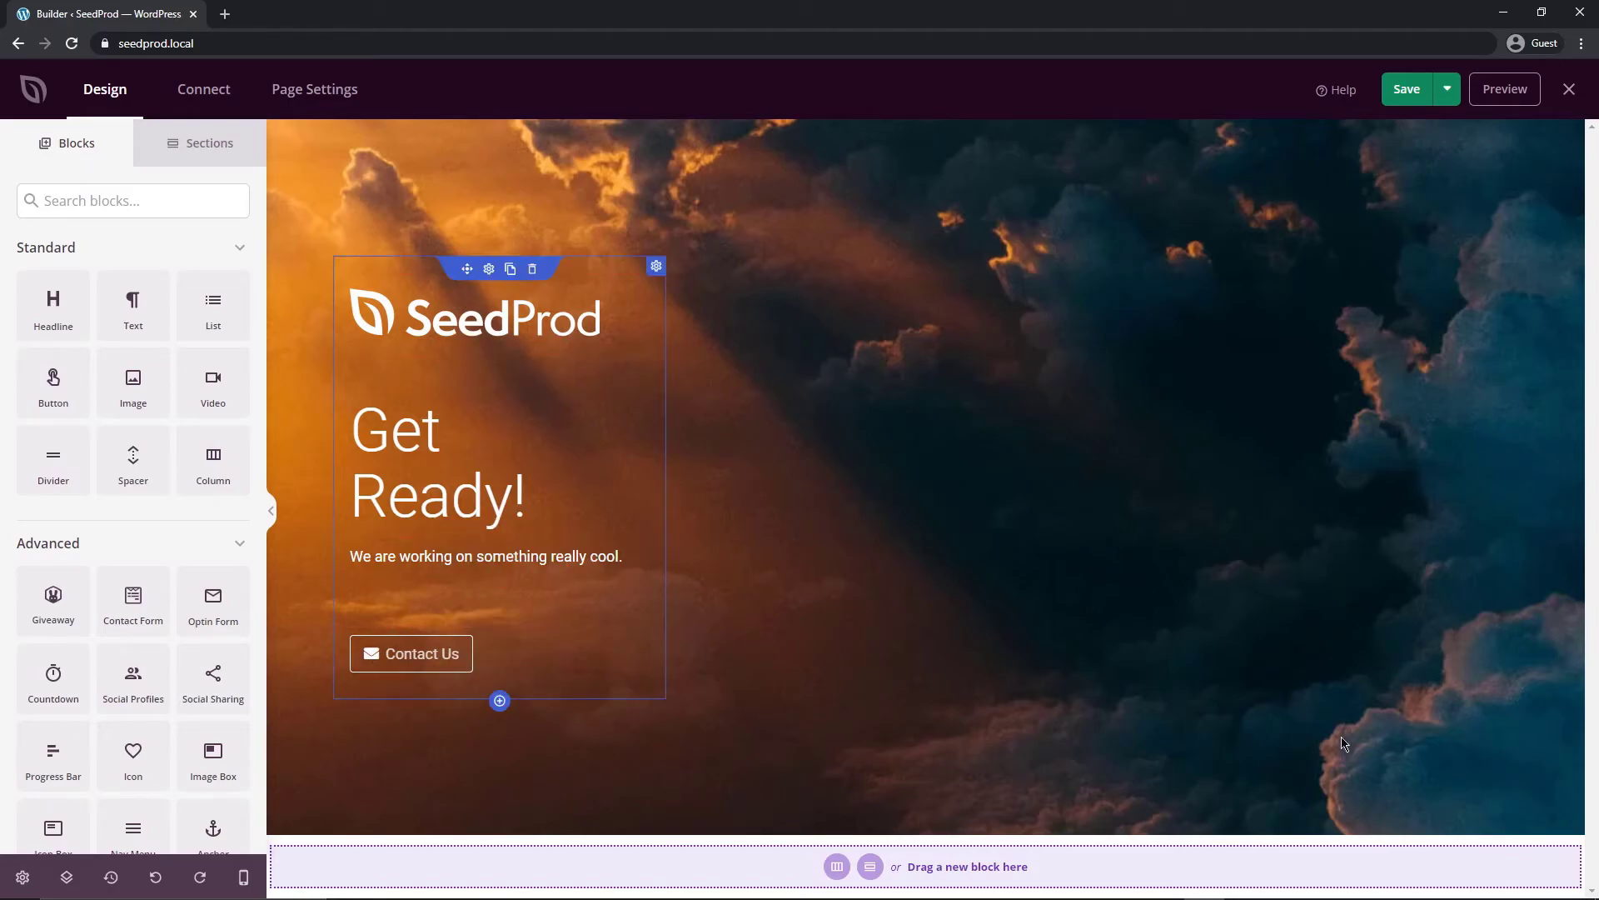
Step: Scroll through the page's Access Control settings, then move to its SEO settings
click(313, 94)
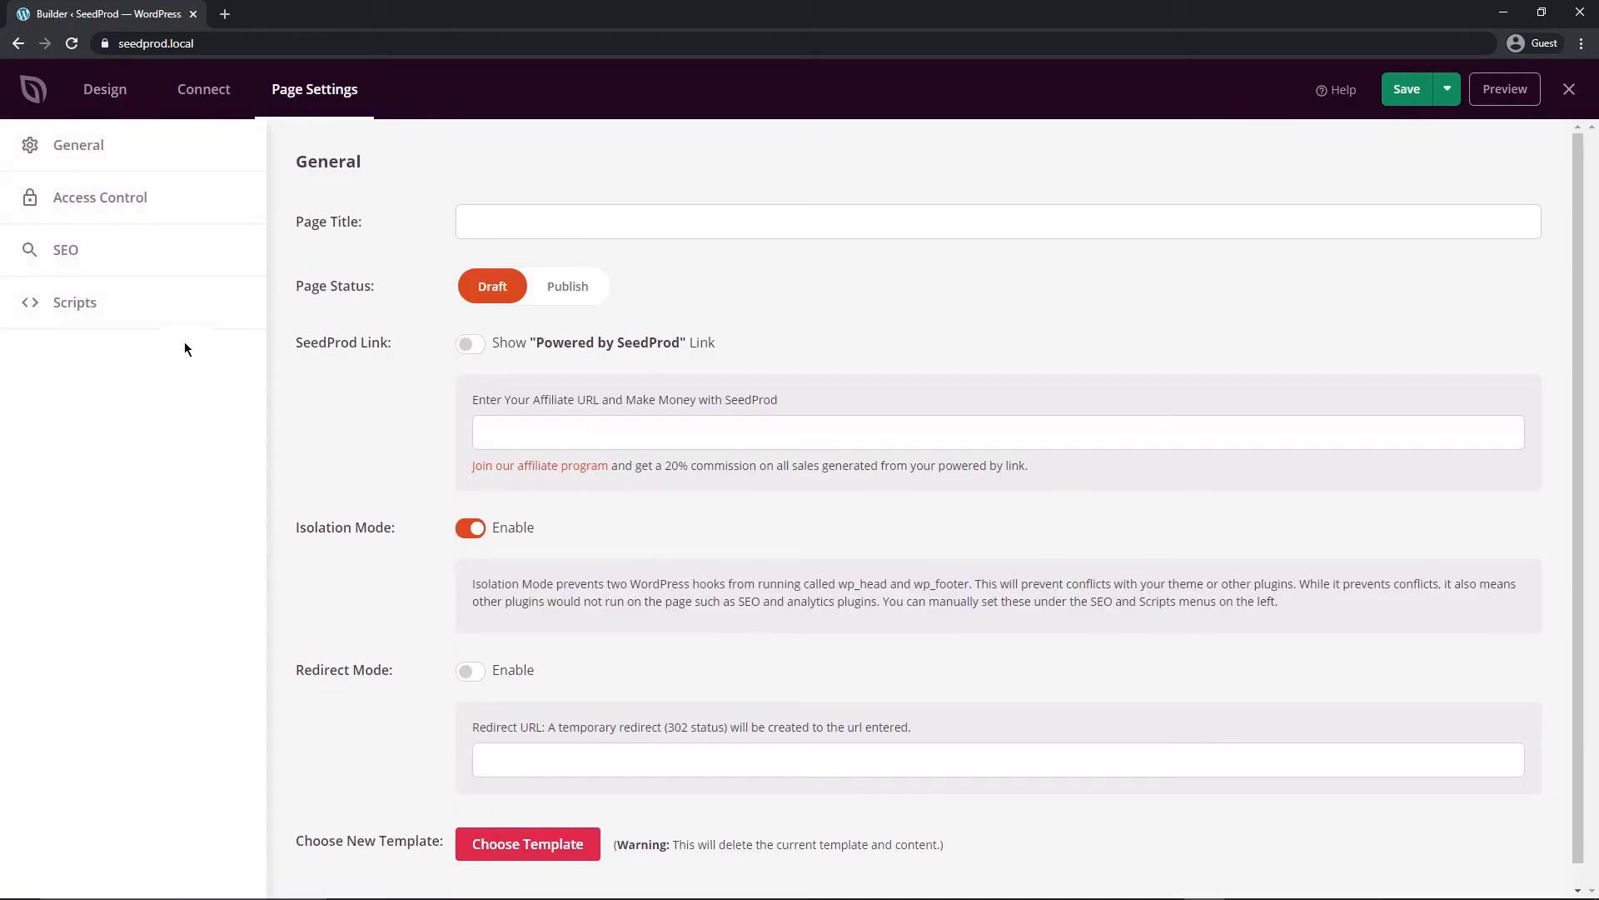
click(102, 200)
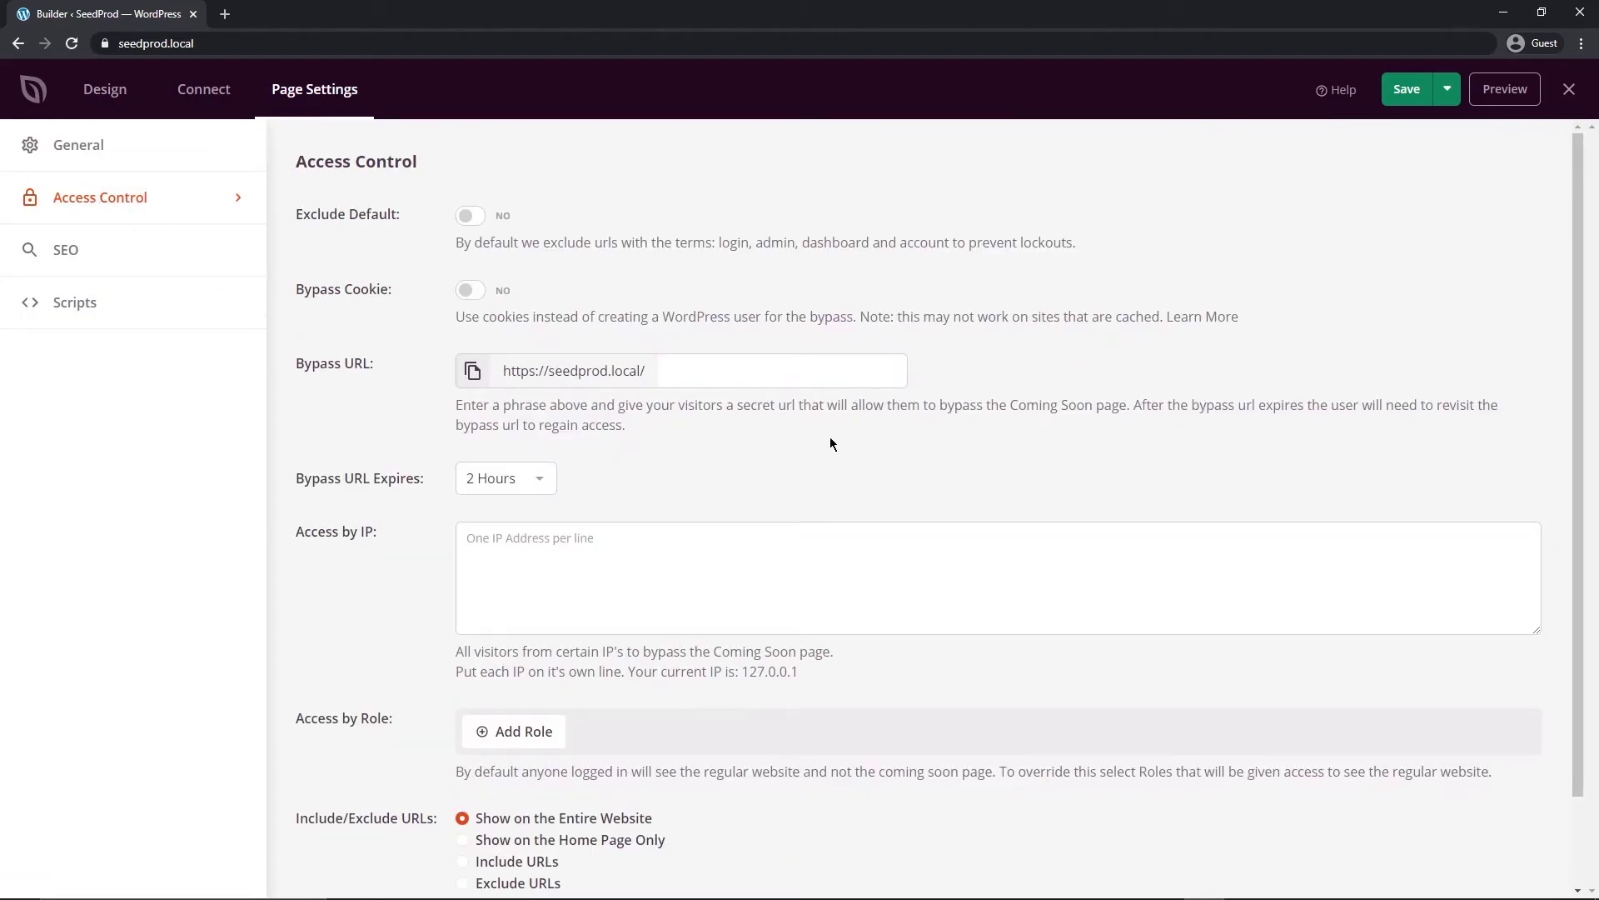
scroll(749, 400, down, 1)
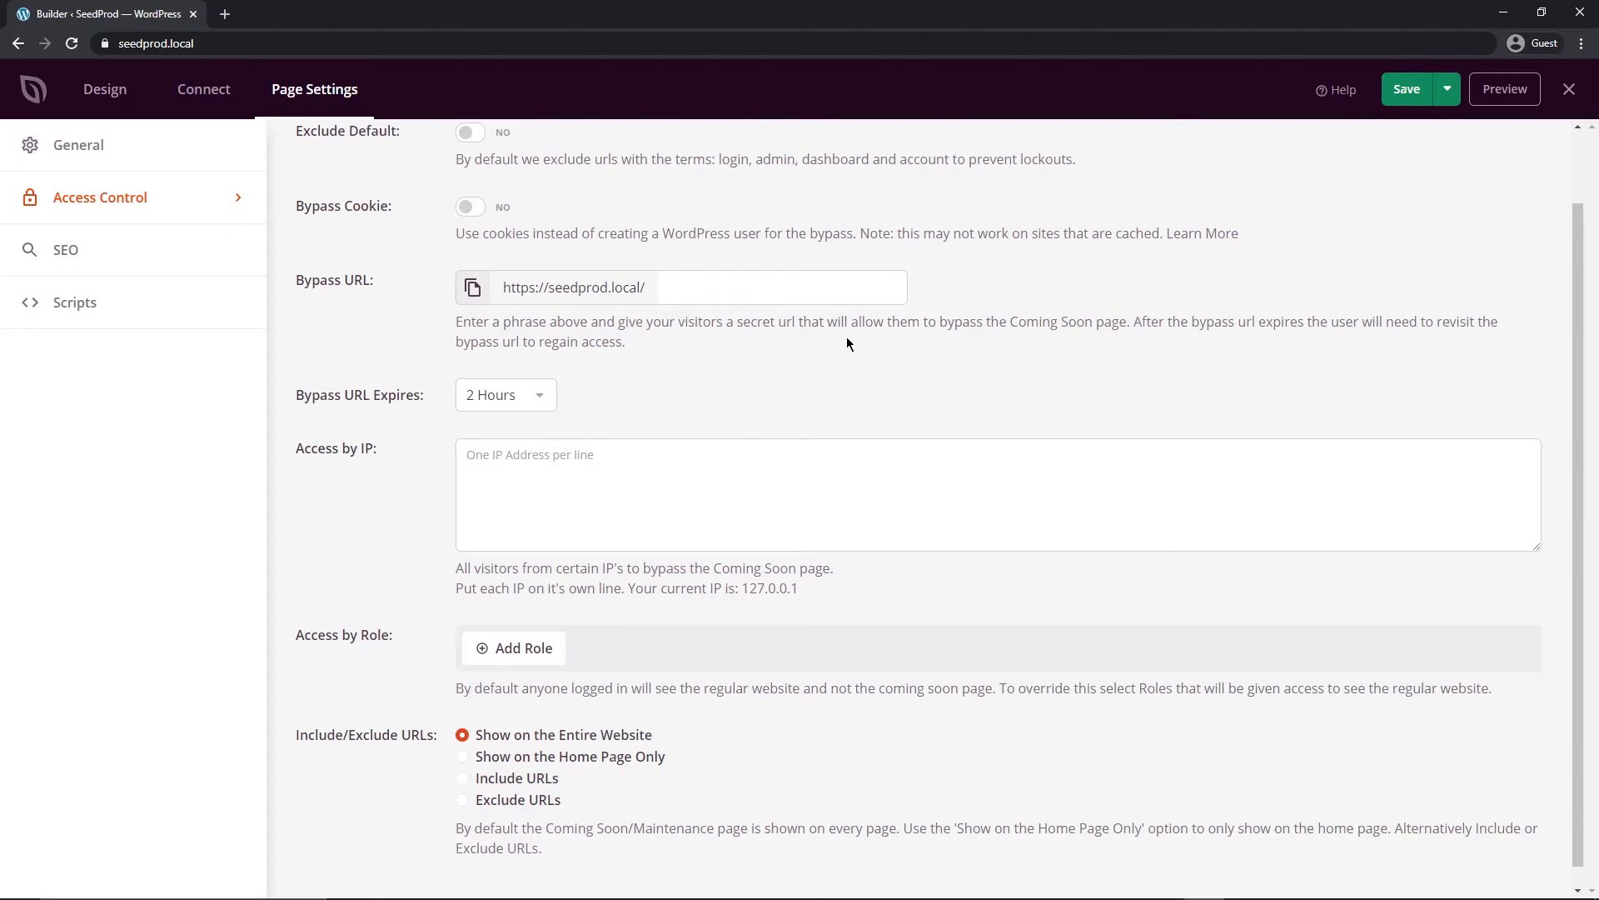
scroll(417, 458, down, 1)
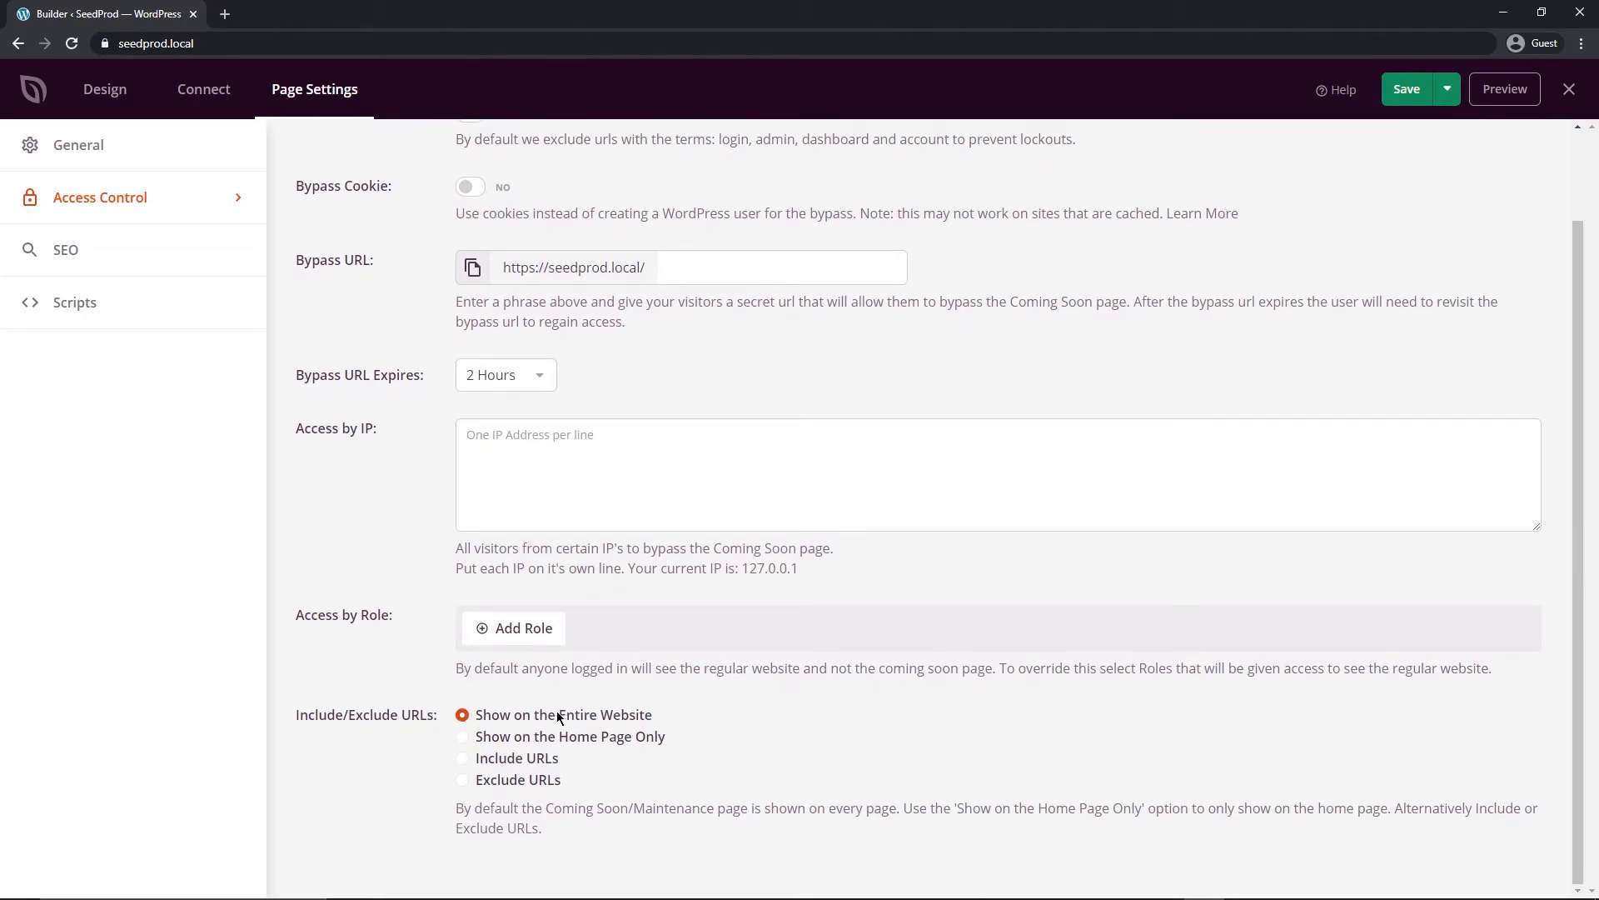
scroll(783, 551, up, 1)
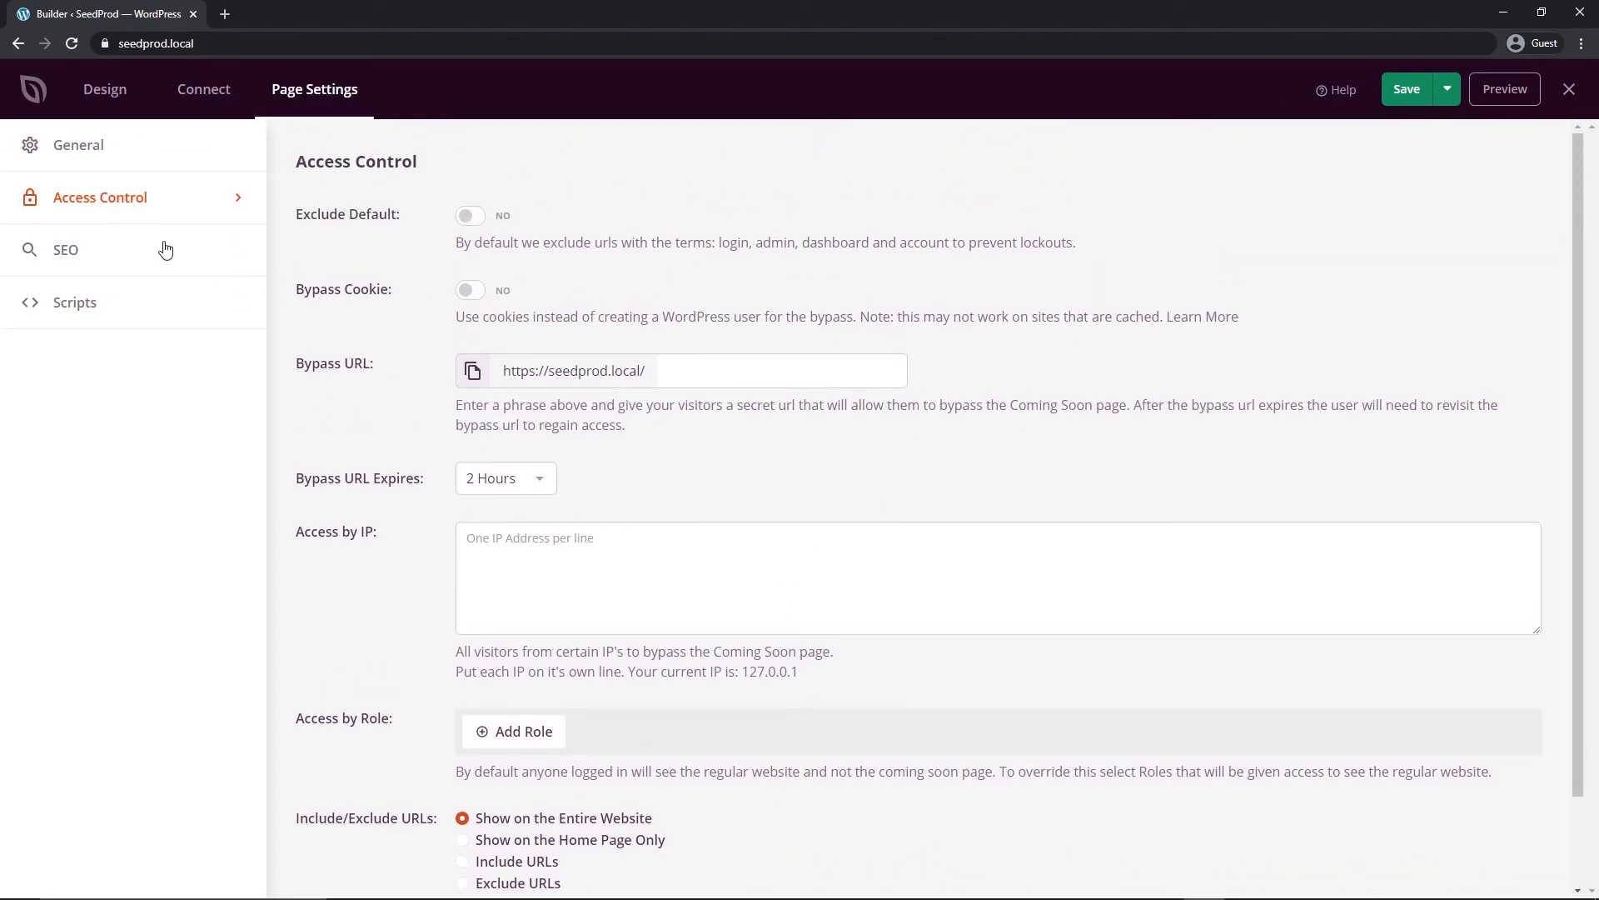
click(70, 253)
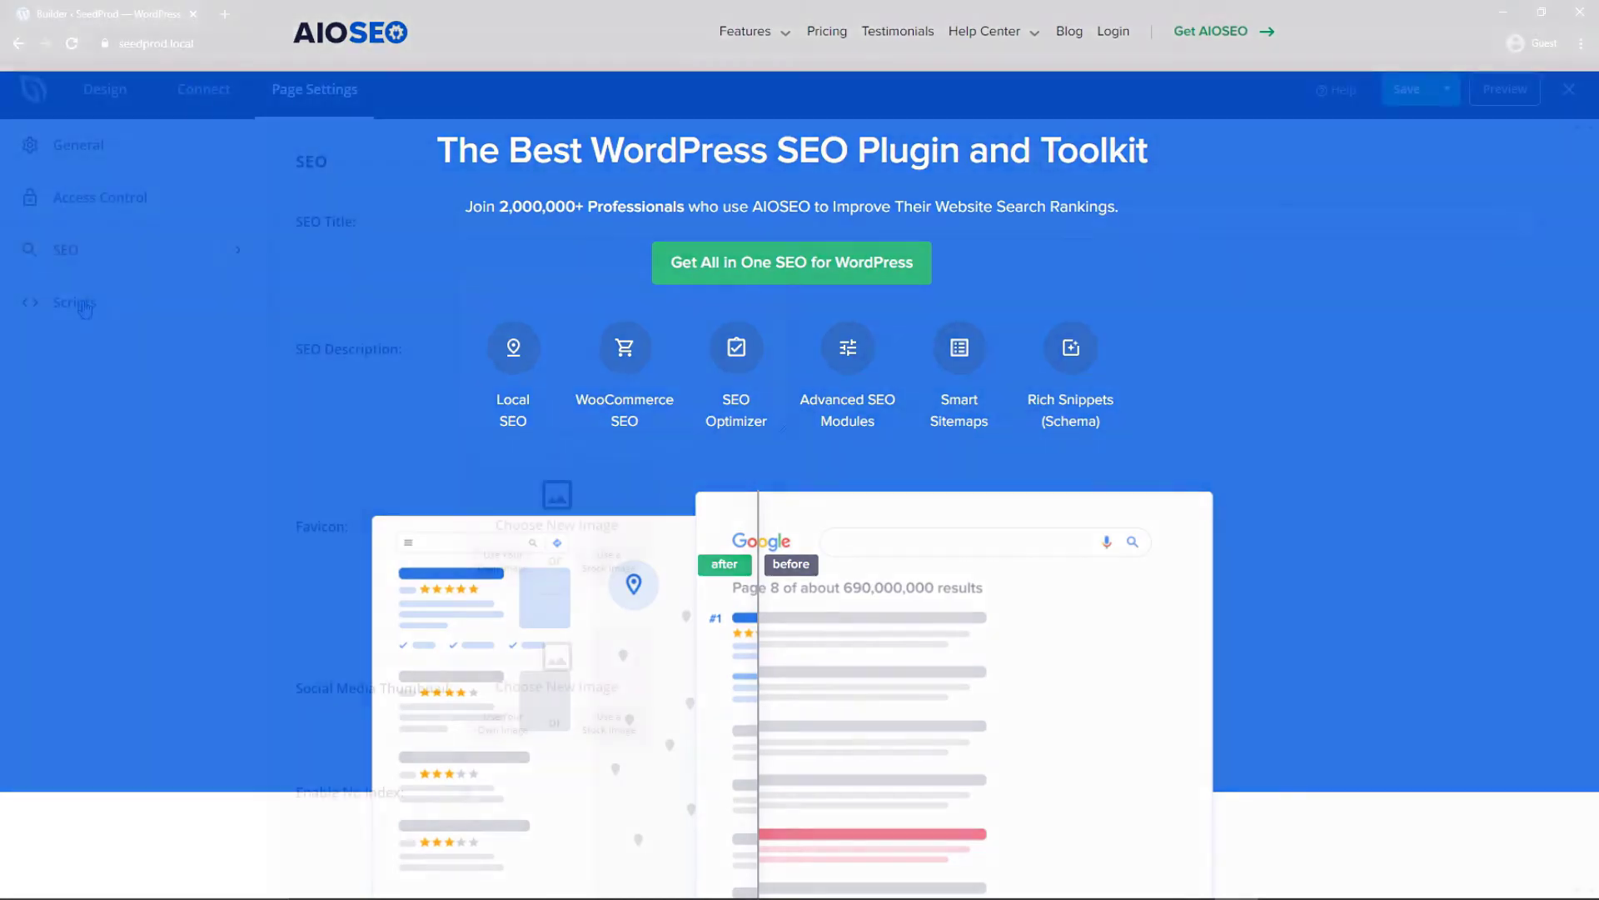
Step: View the Scripts section of the Clouds page's settings
click(84, 311)
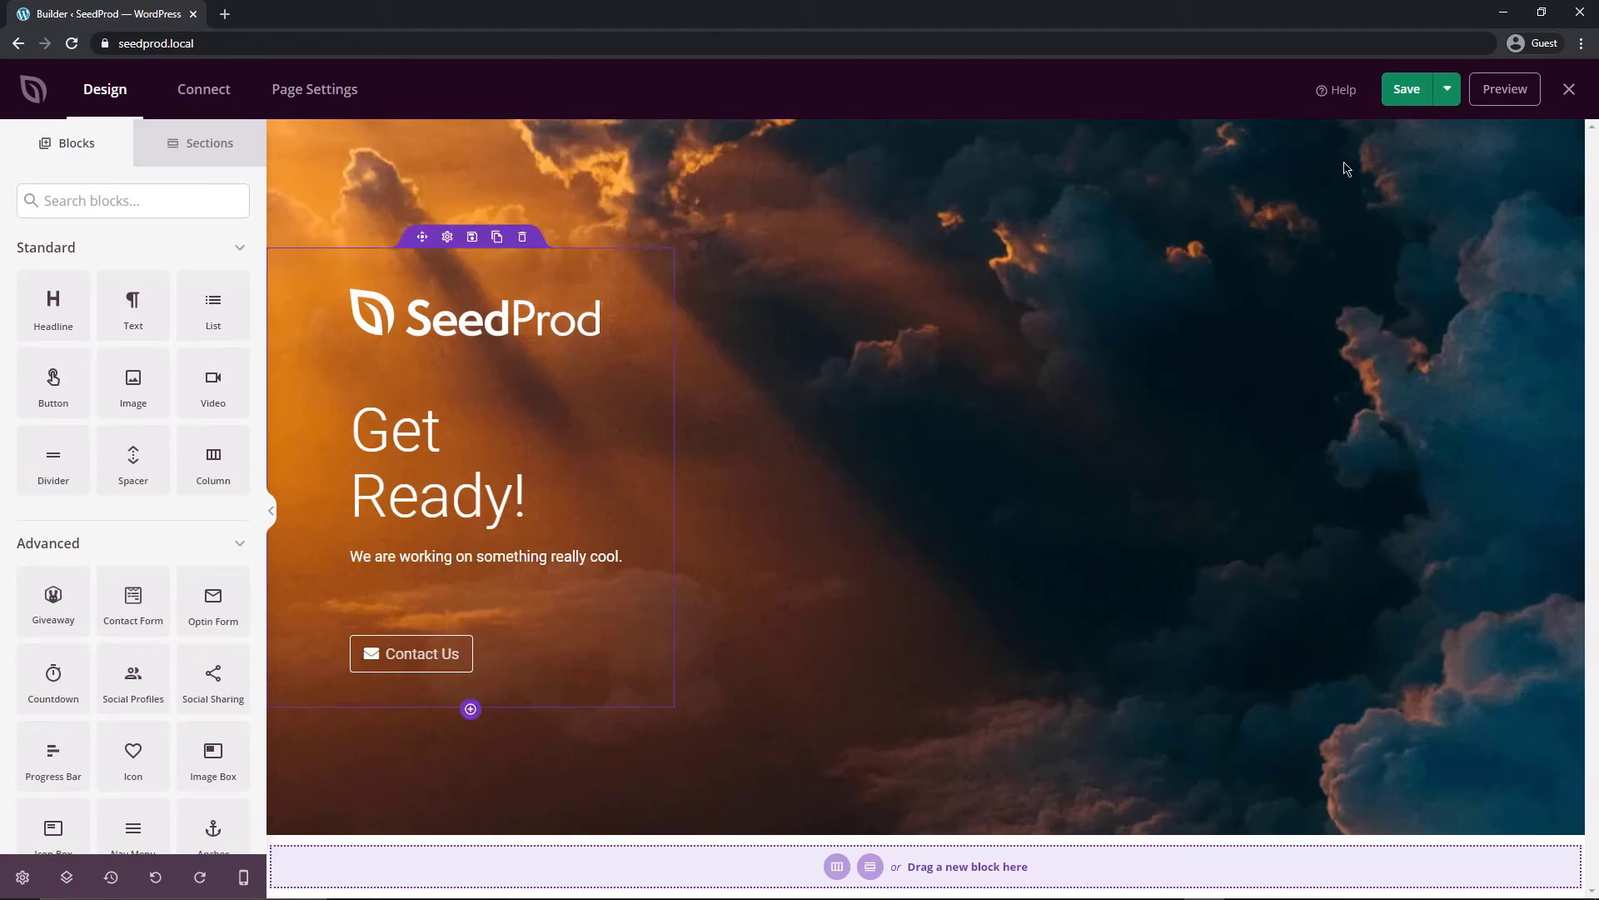
Step: Save and publish the Clouds page, then view it live
click(1411, 96)
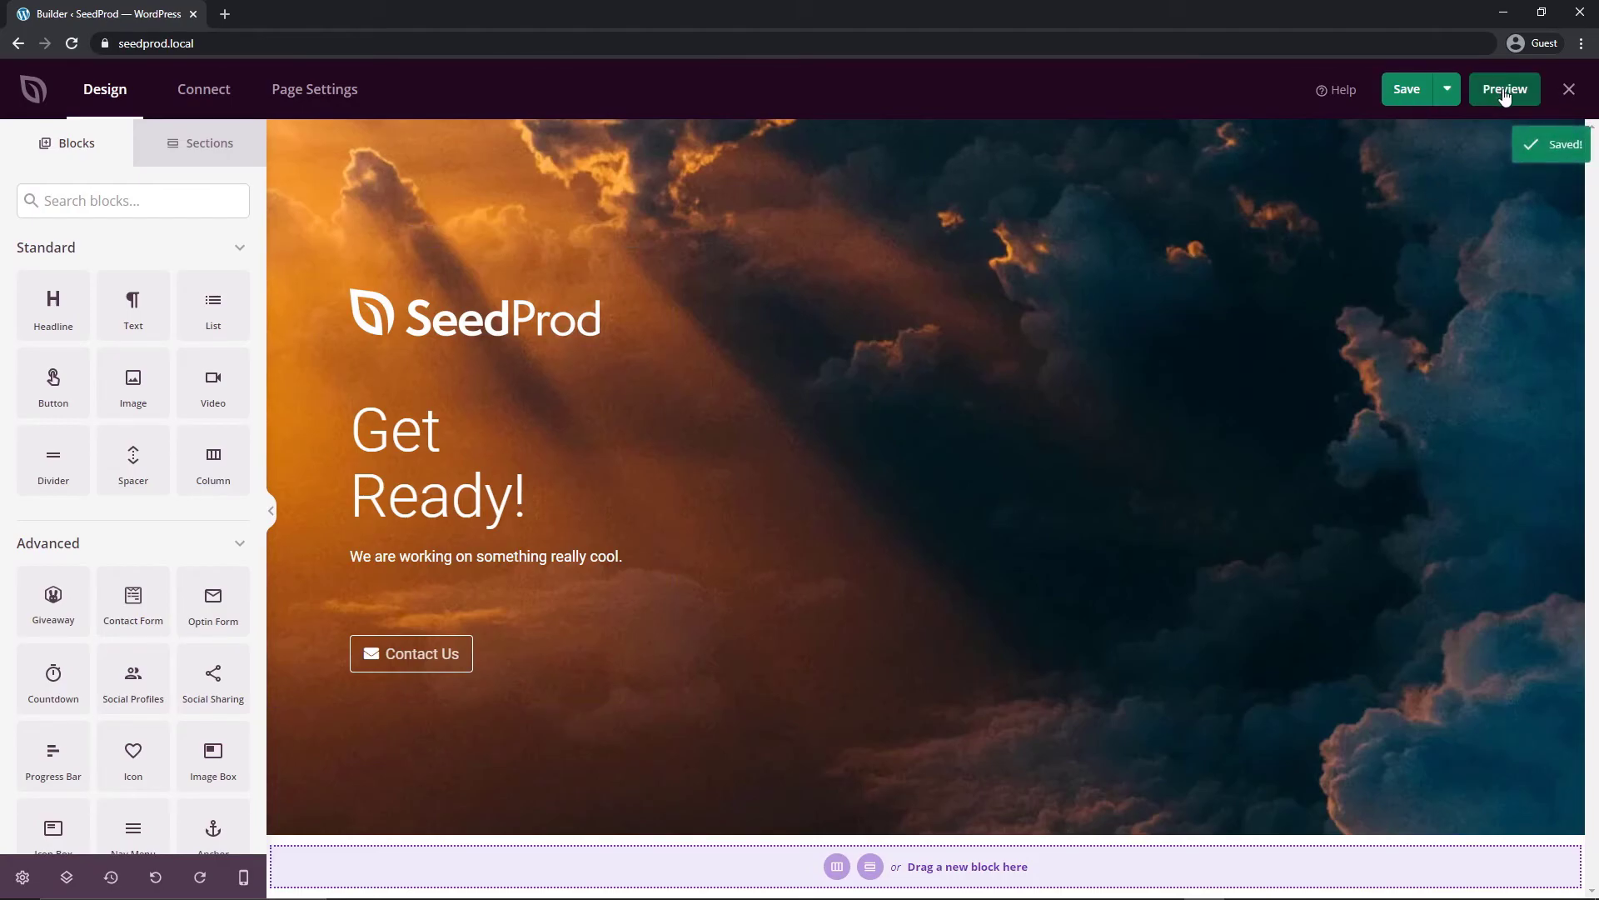
click(1447, 98)
click(1445, 133)
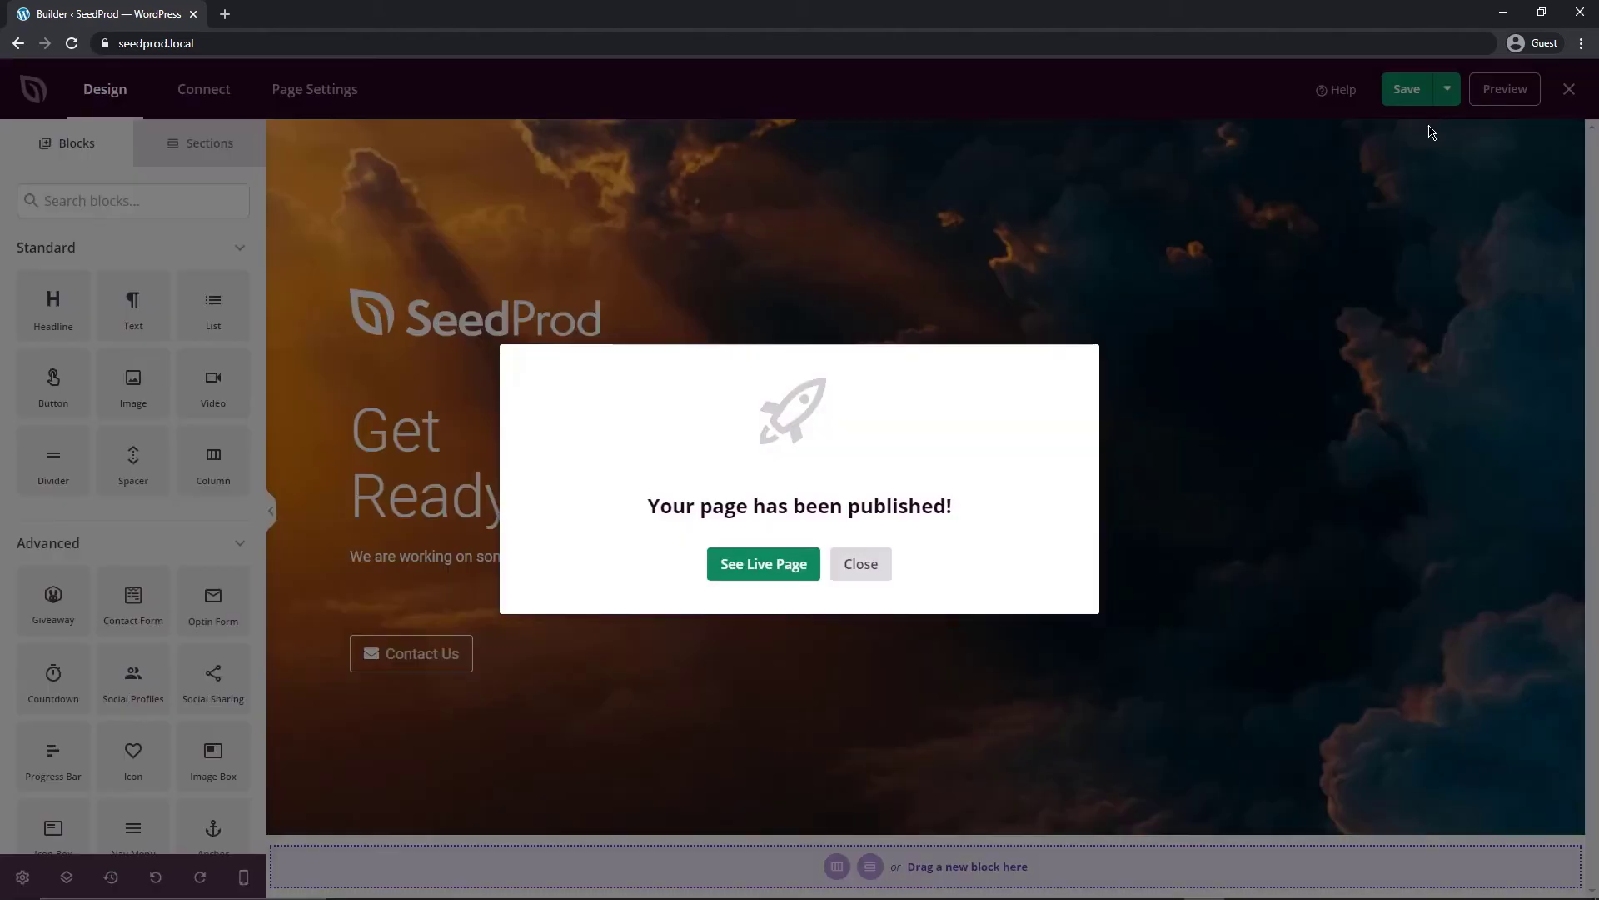
click(758, 564)
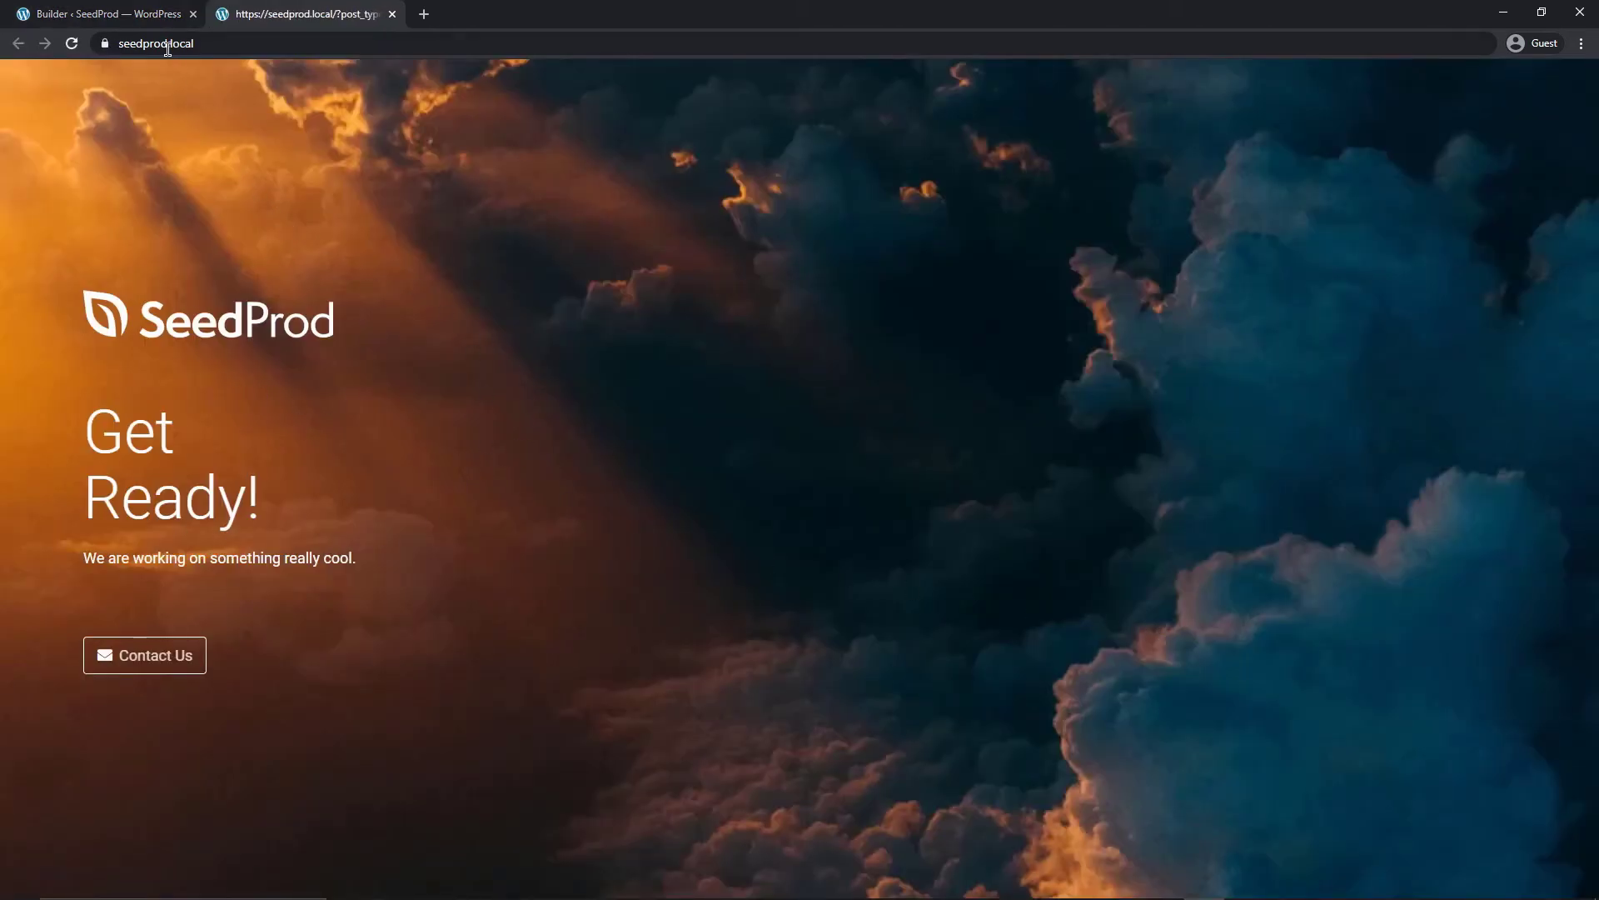
Step: Dismiss the published confirmation and exit the builder to the SeedProd Pages screen
click(162, 21)
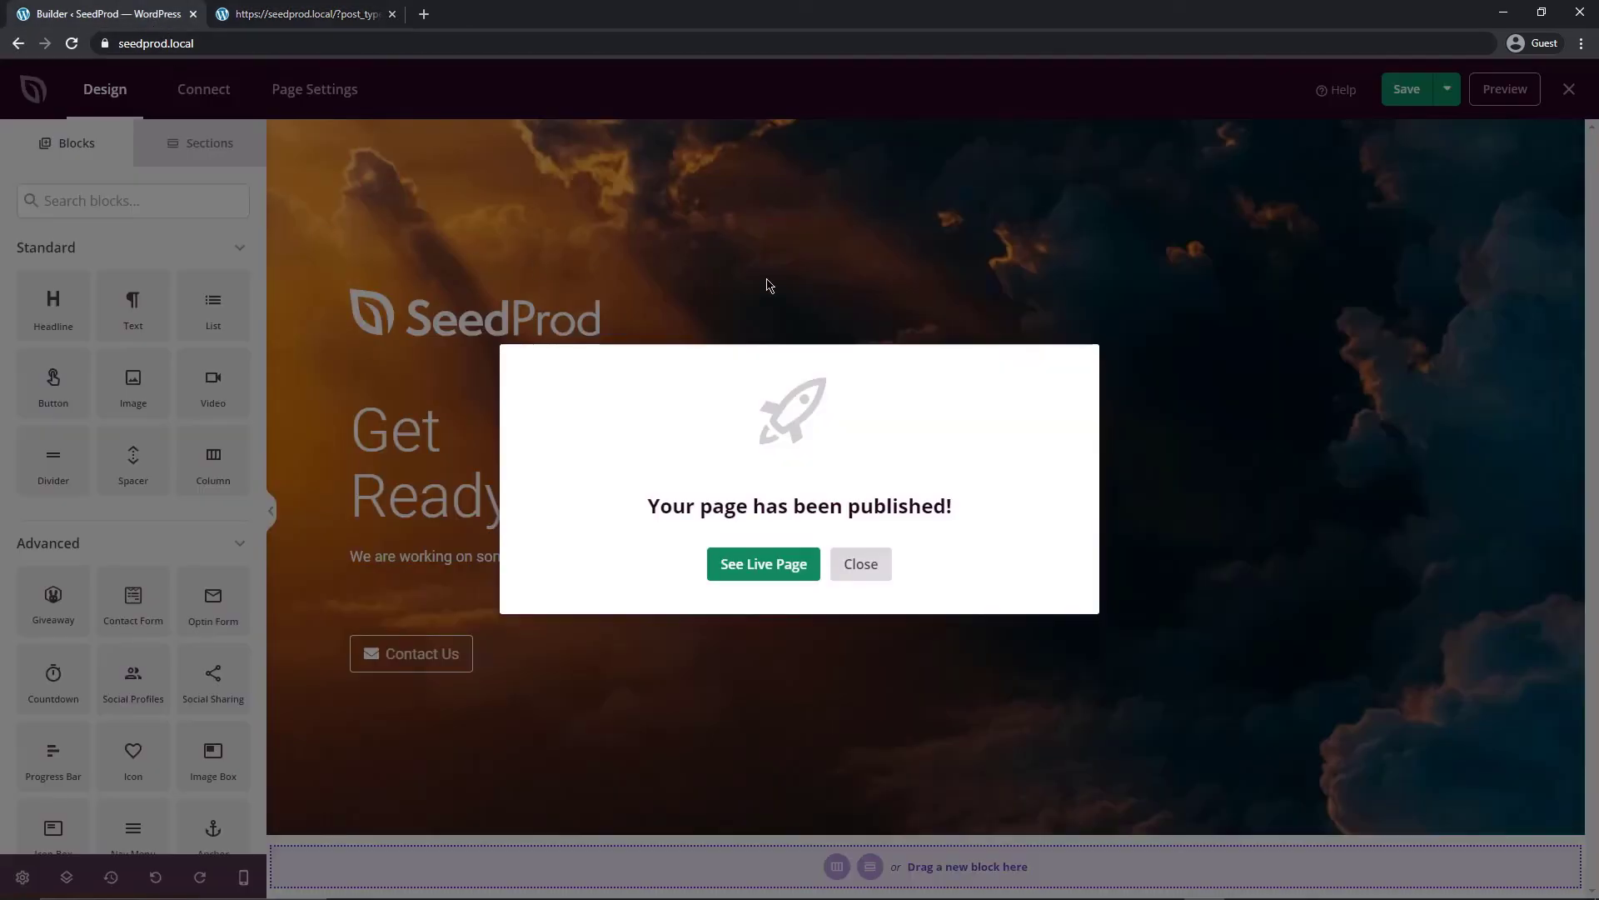
click(859, 564)
click(1569, 89)
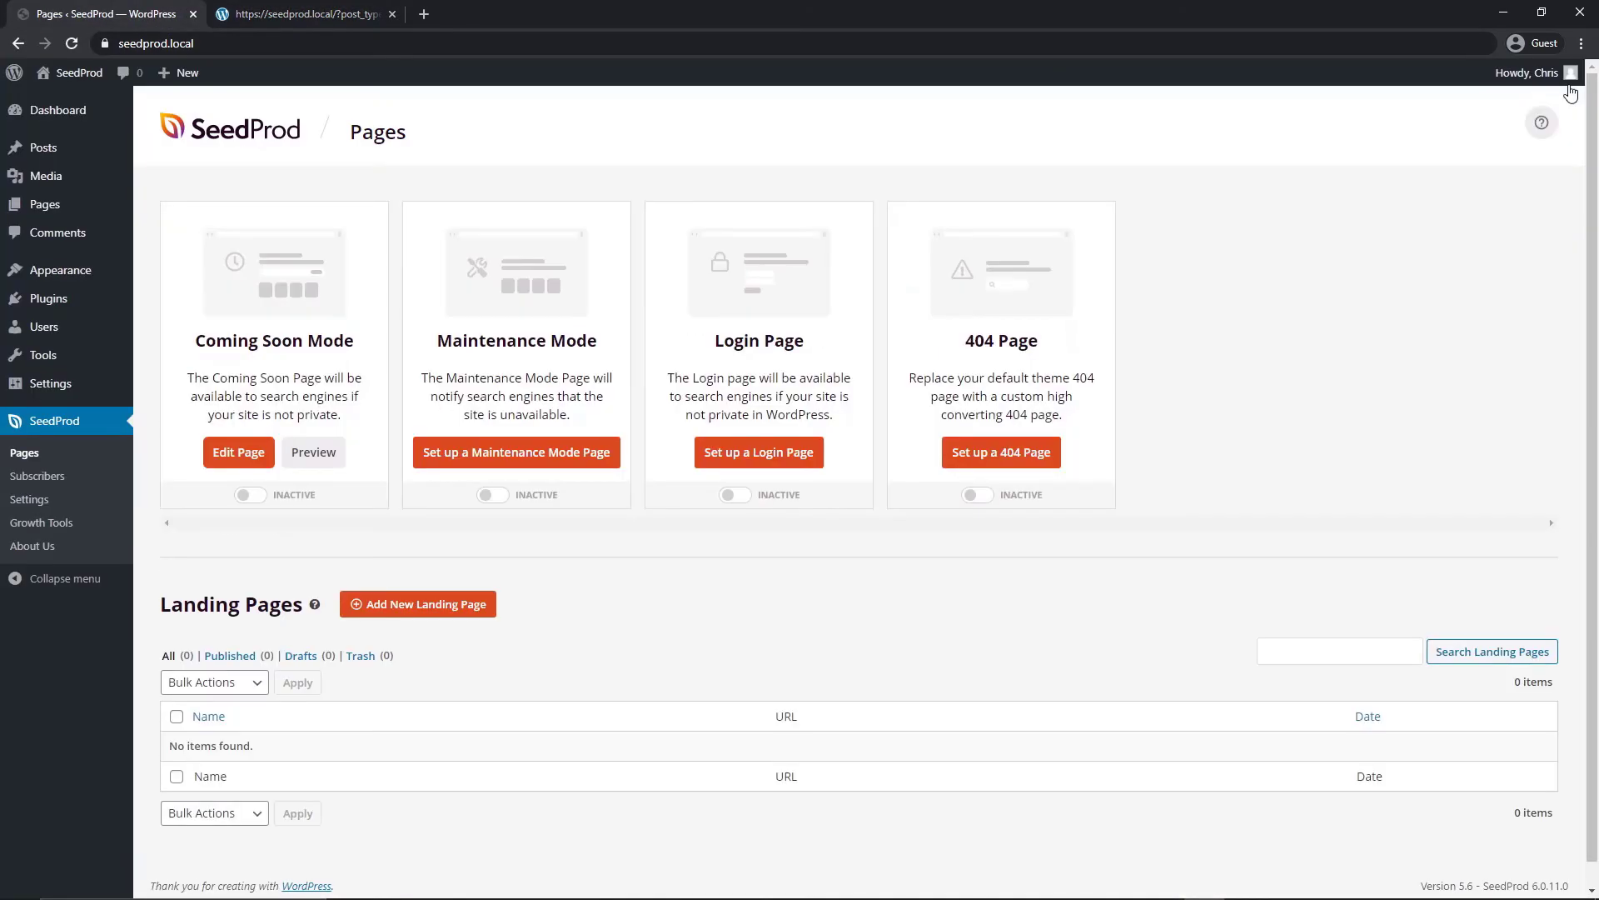
Step: Set SeedProd's Coming Soon Mode to Active
double_click(275, 494)
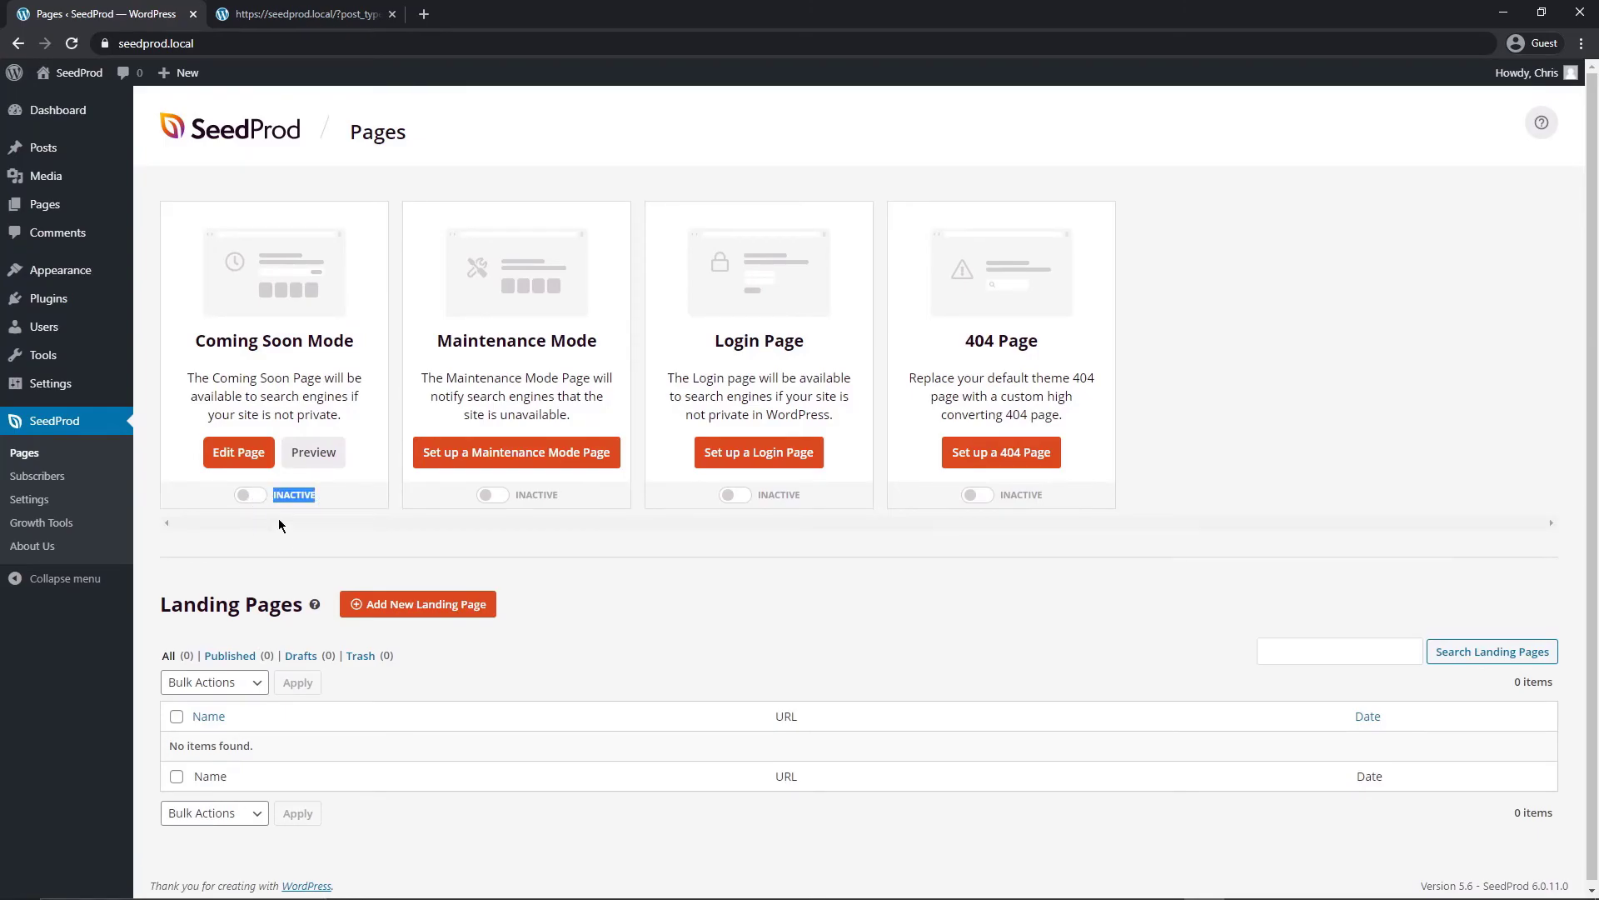
key(ctrl+Tab)
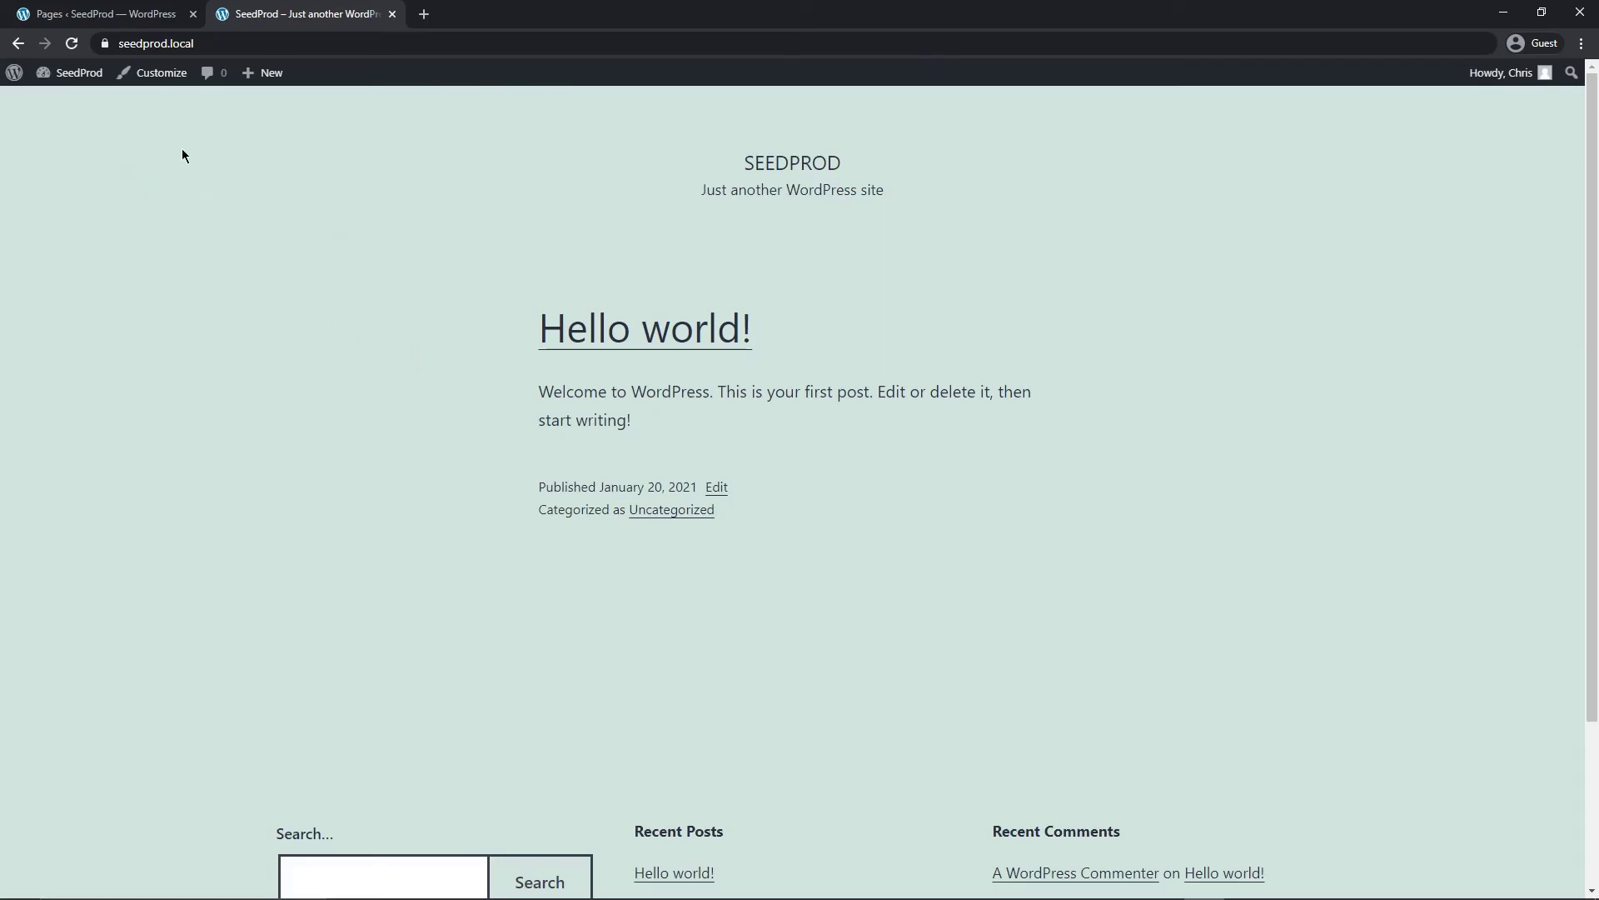
click(124, 15)
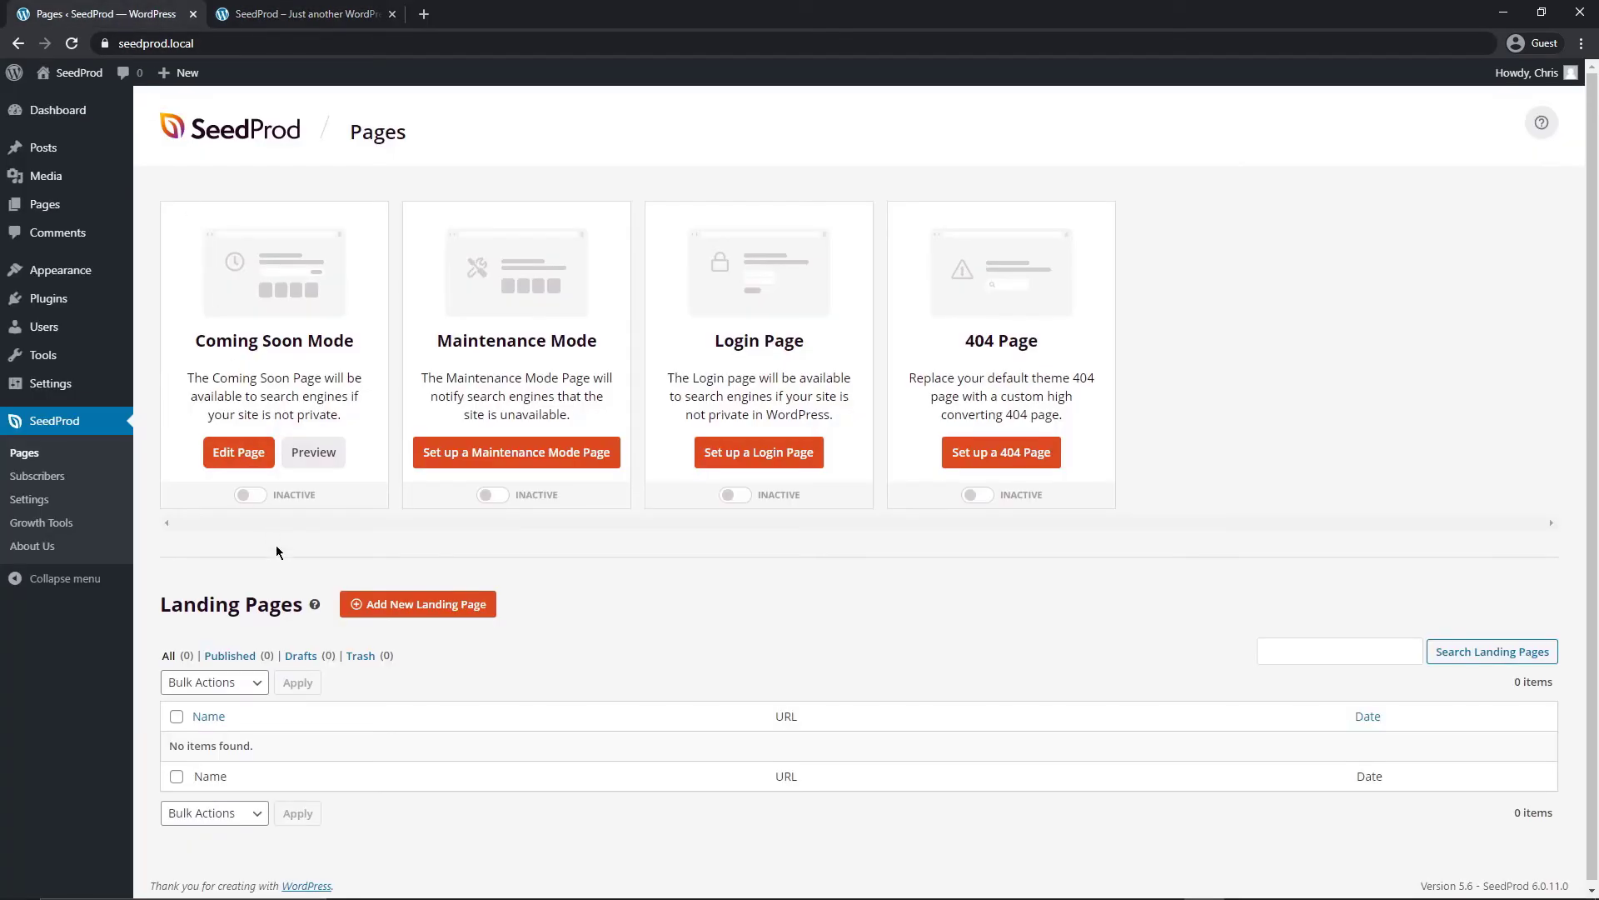
click(247, 495)
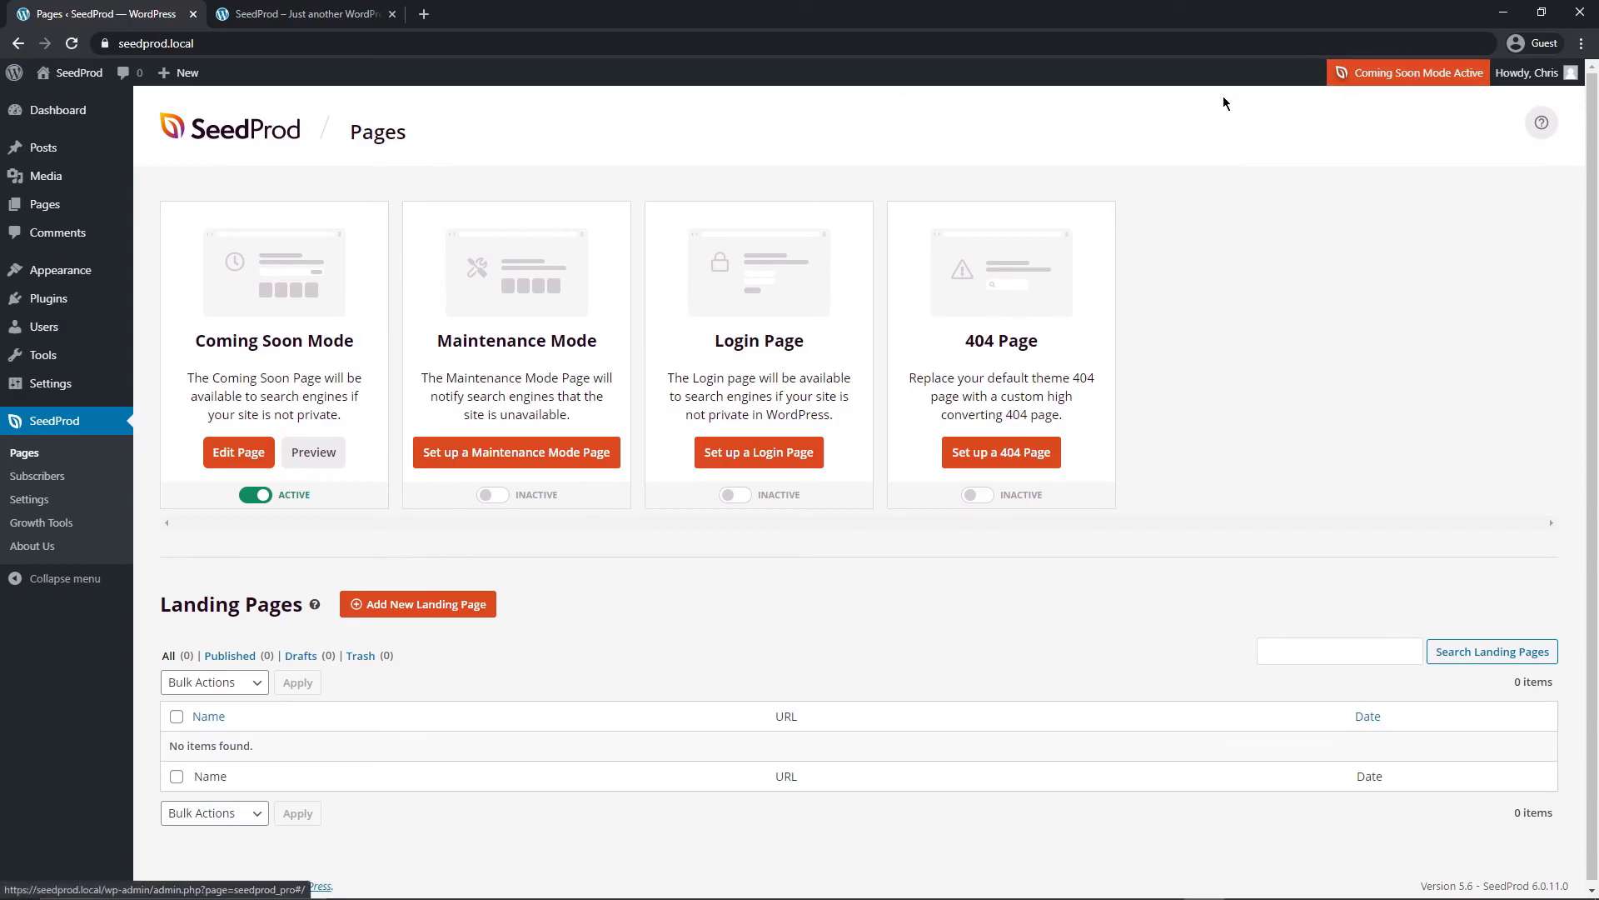
Step: Reload the site's front page and log out of WordPress
click(285, 19)
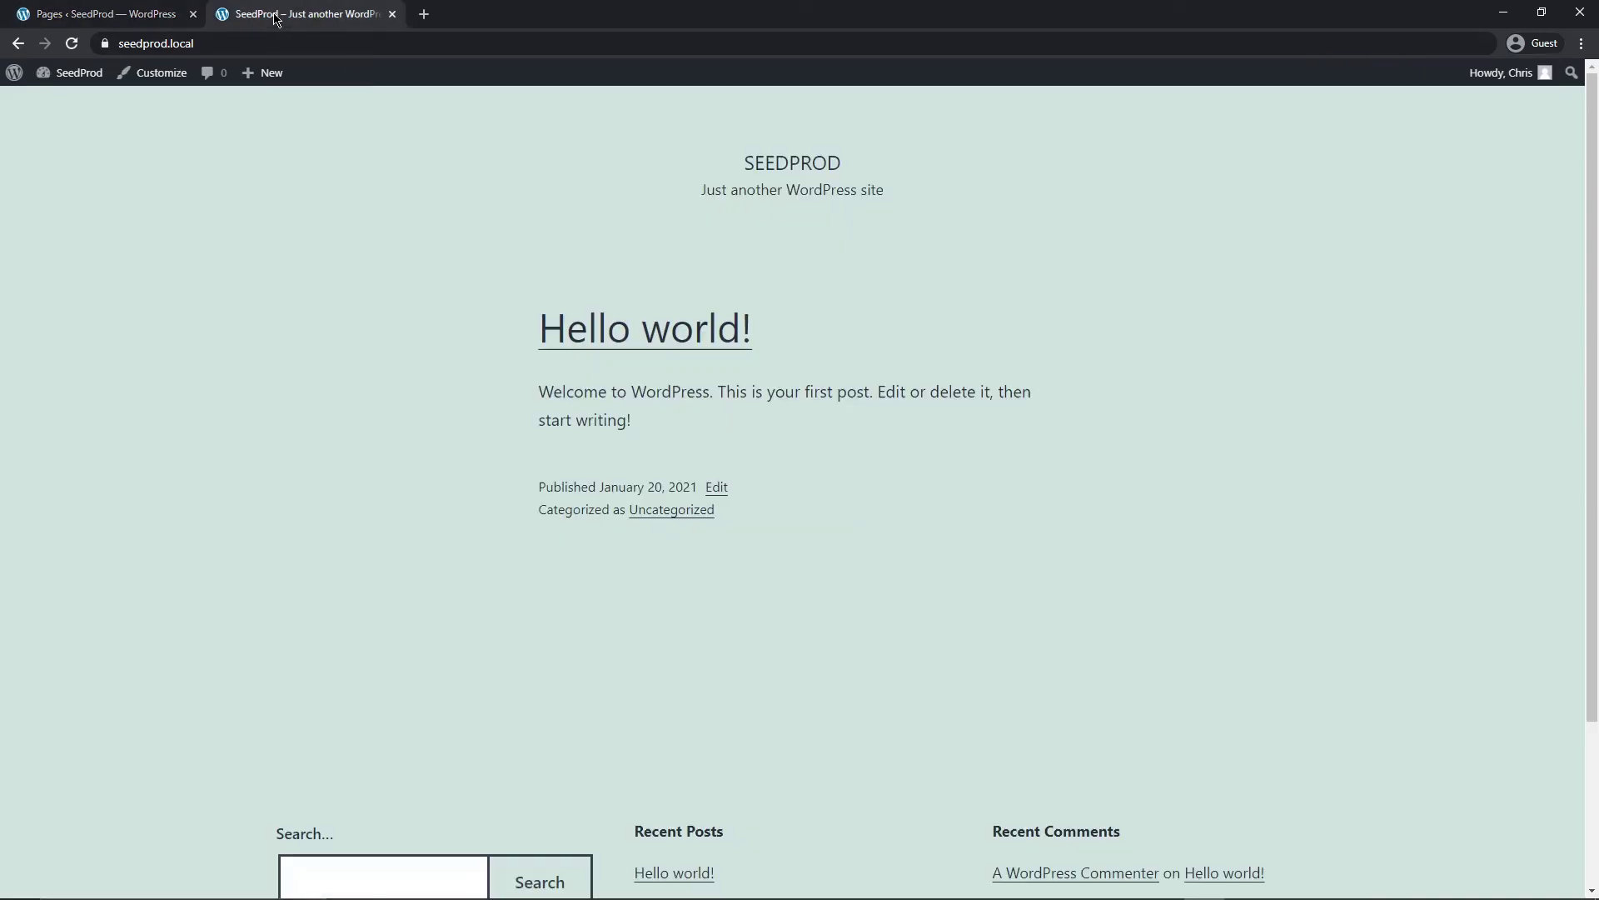
click(72, 43)
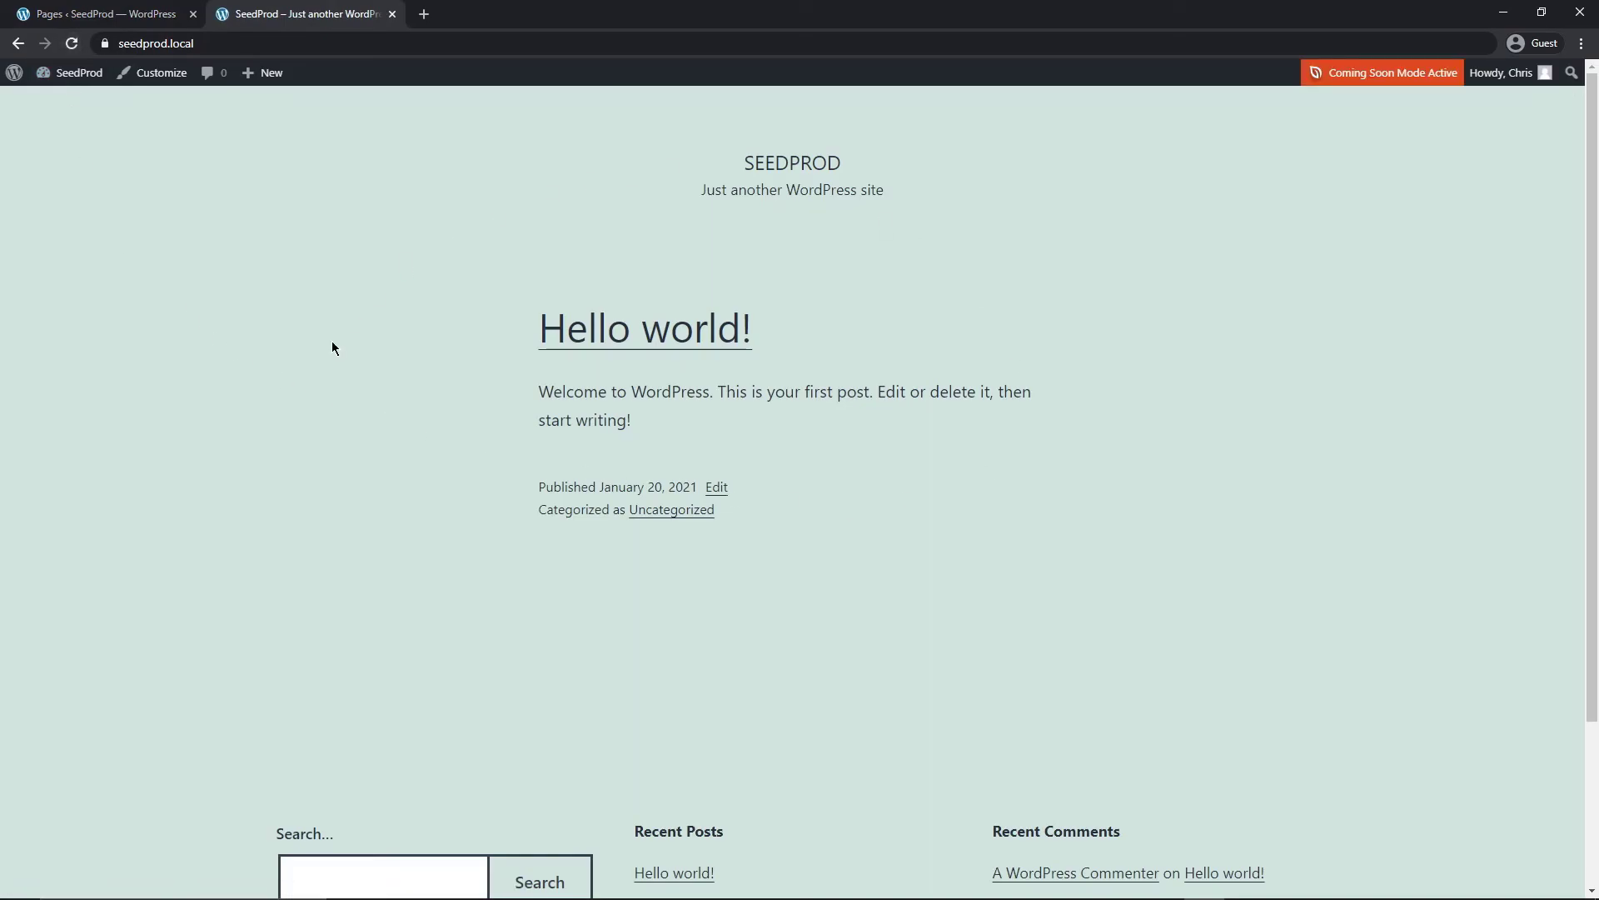
mouse_move(1508, 72)
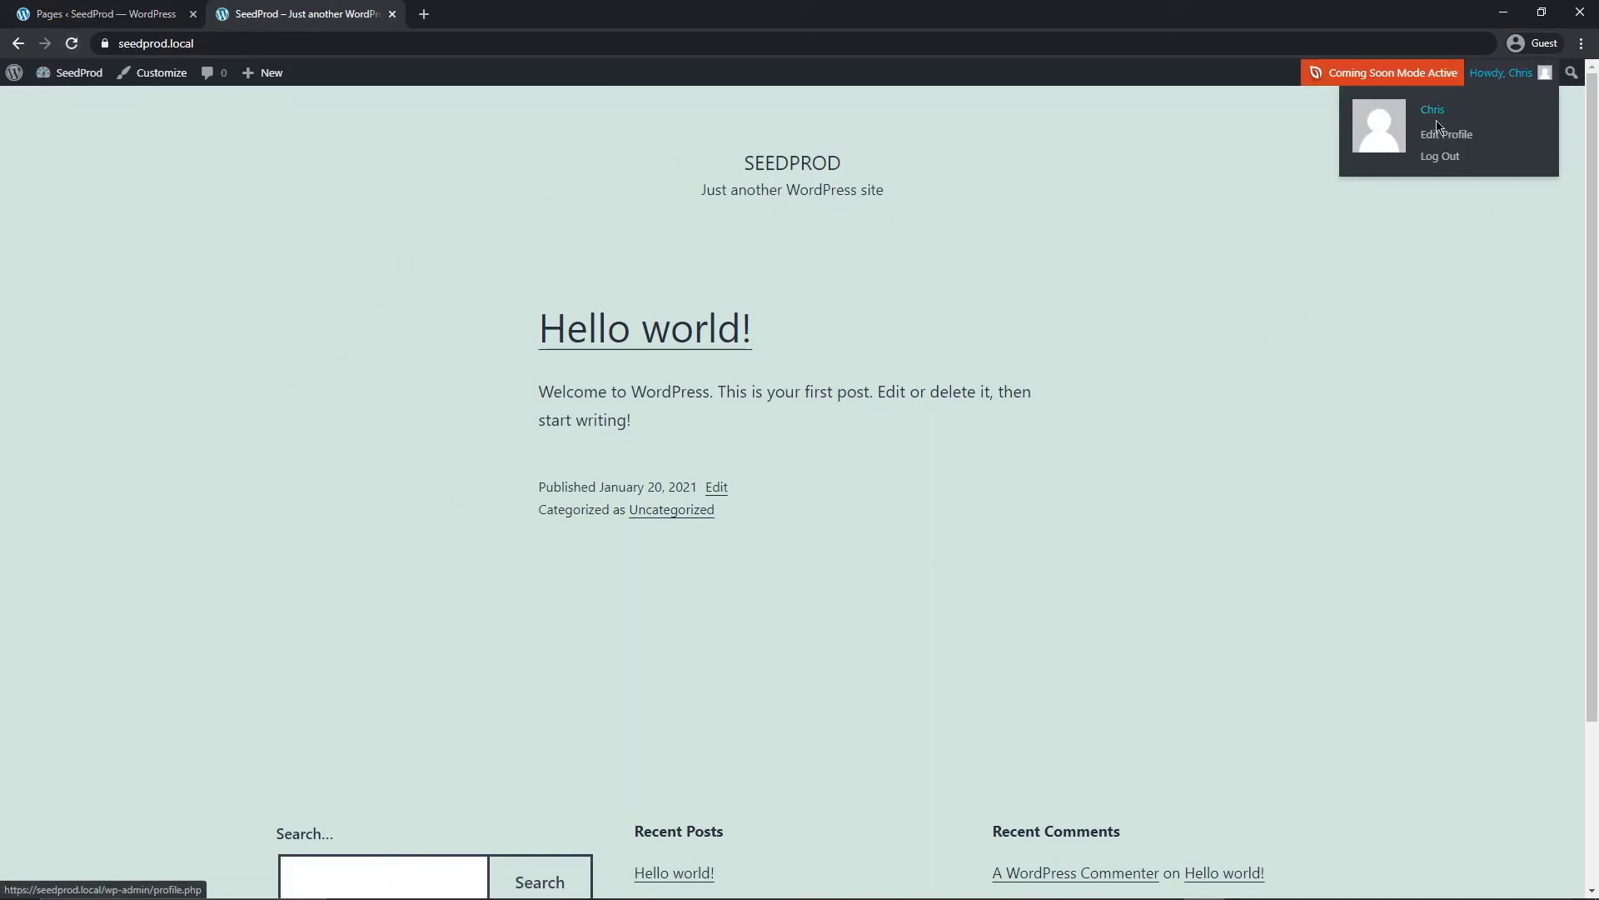
click(1434, 158)
click(236, 42)
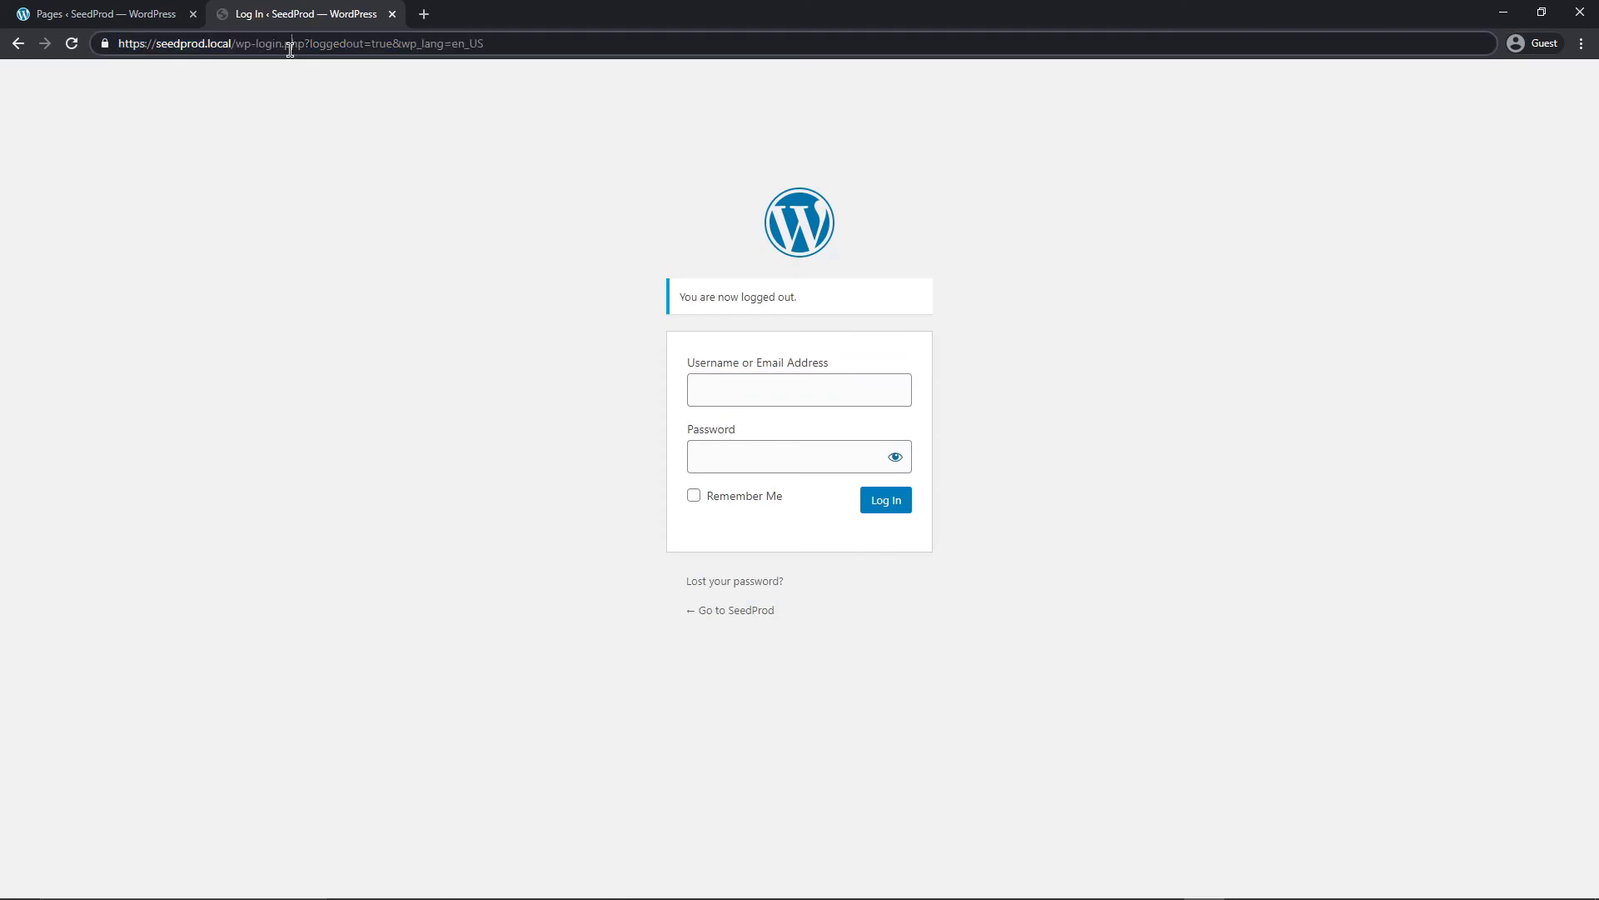
click(242, 44)
key(shift+End)
key(Delete)
key(Return)
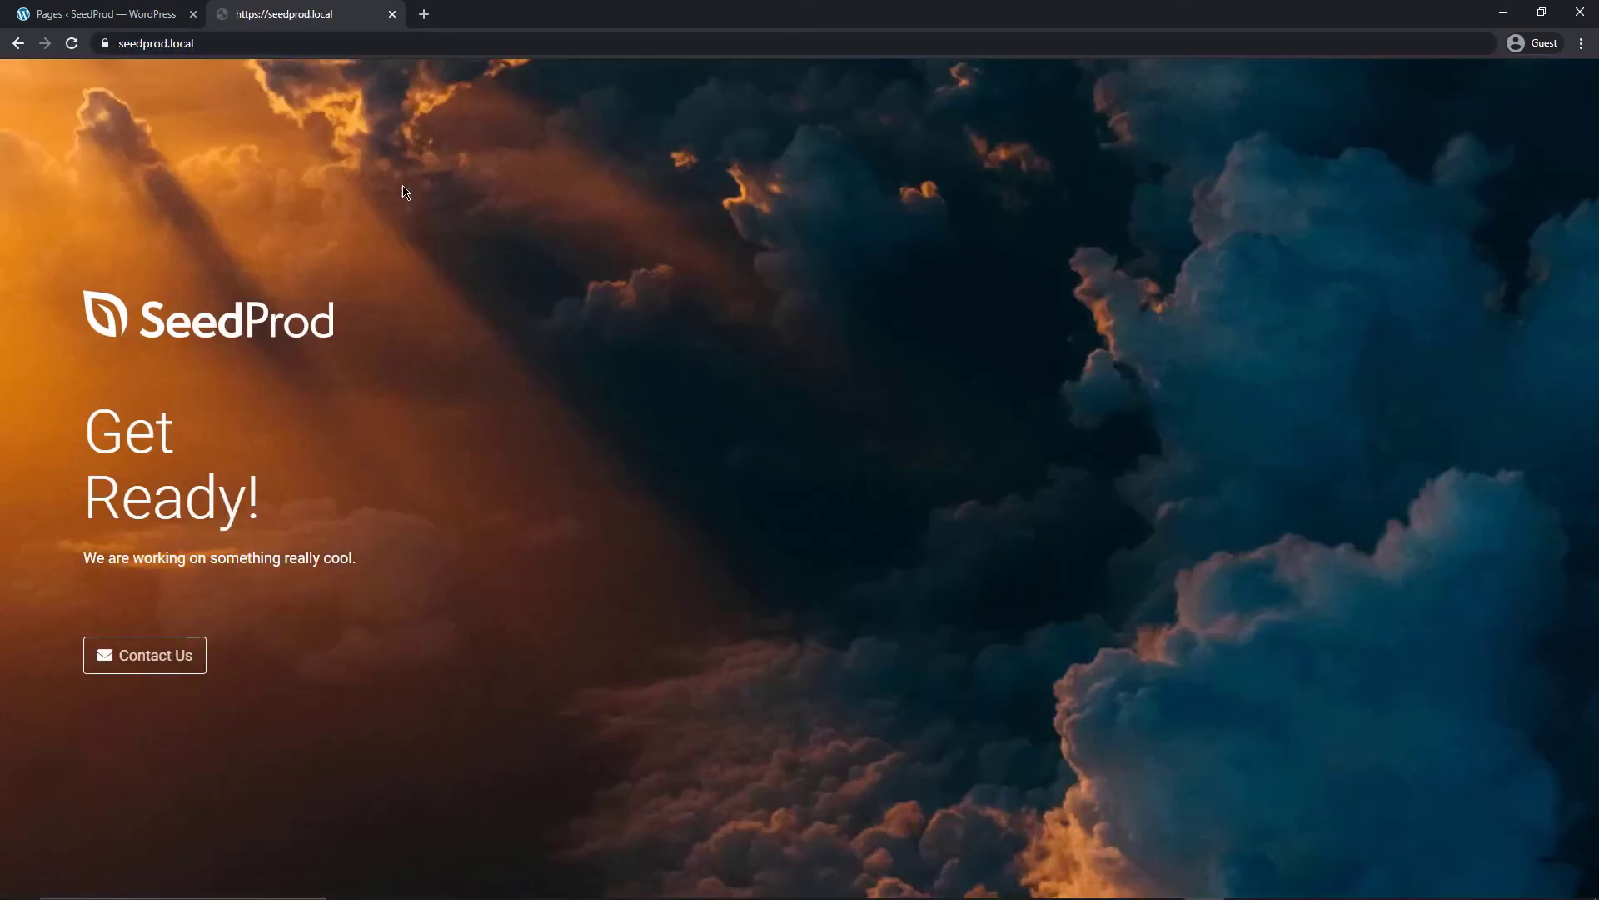